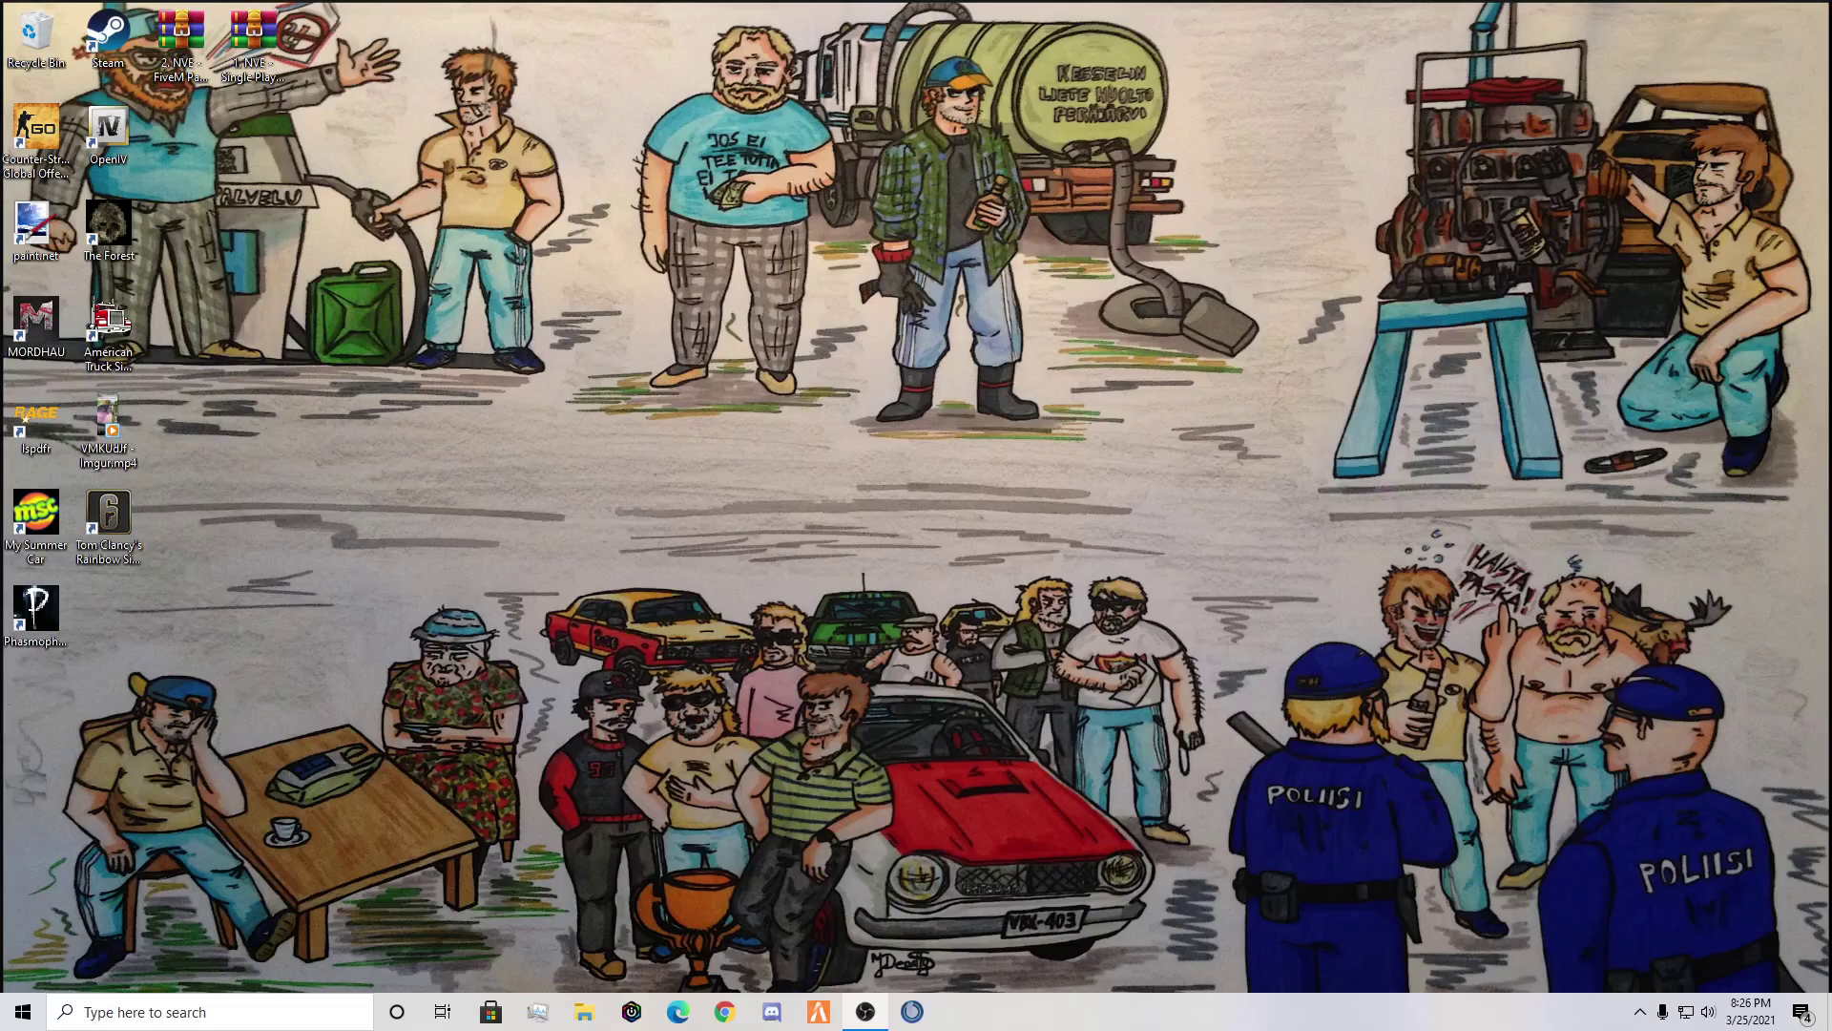
# Open Chrome and search DuckDuckGo for 'patreon' from the address bar
pyautogui.click(725, 1011)
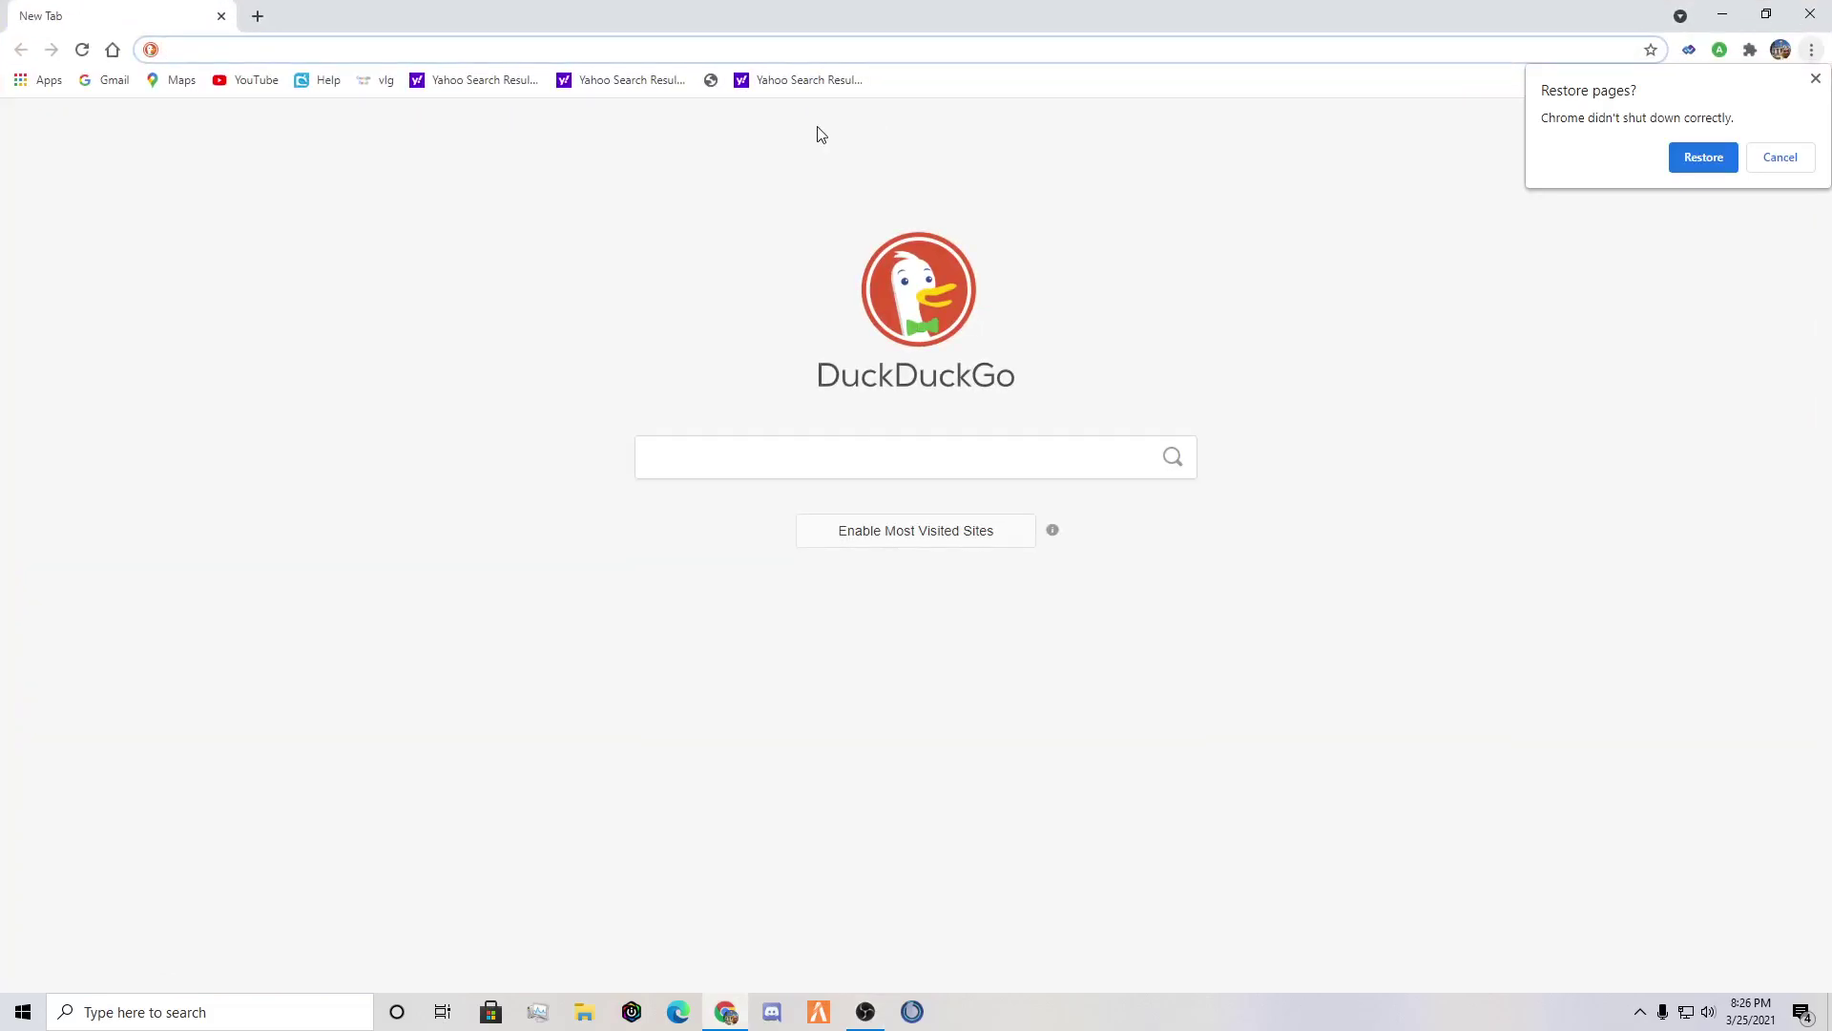
pyautogui.write('pat')
pyautogui.press('Down')
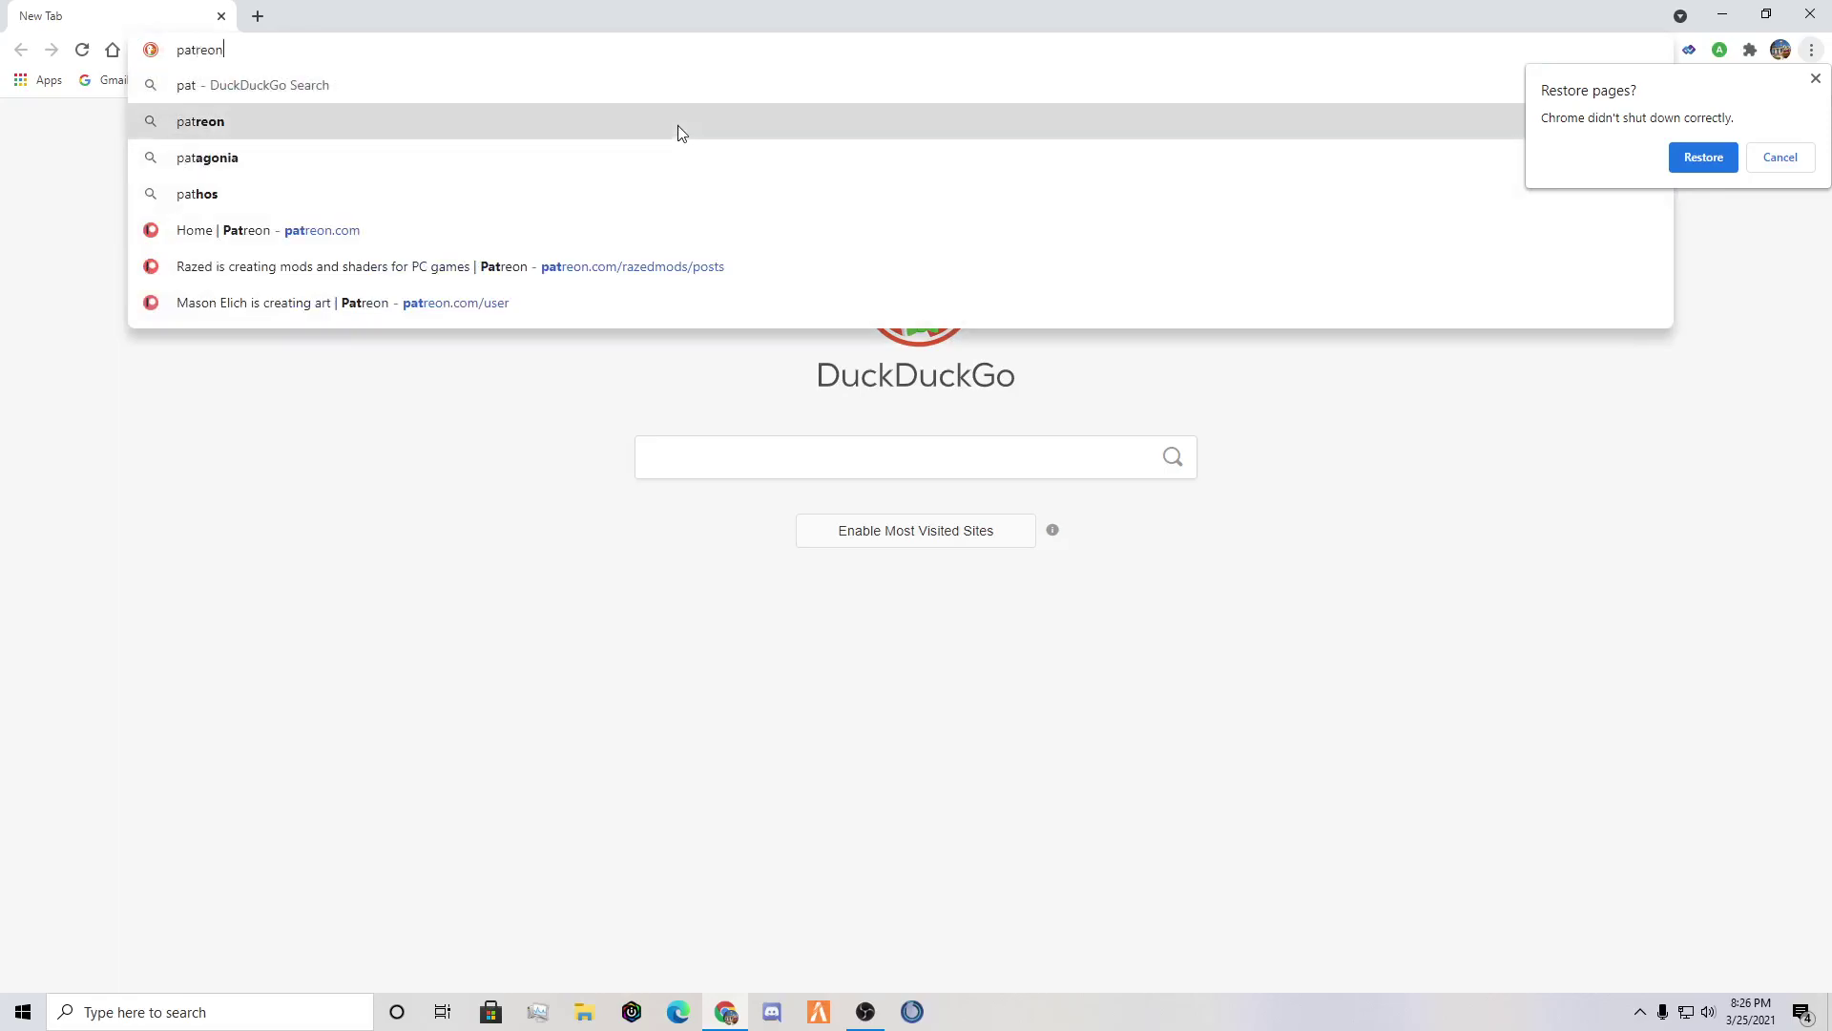
pyautogui.press('Return')
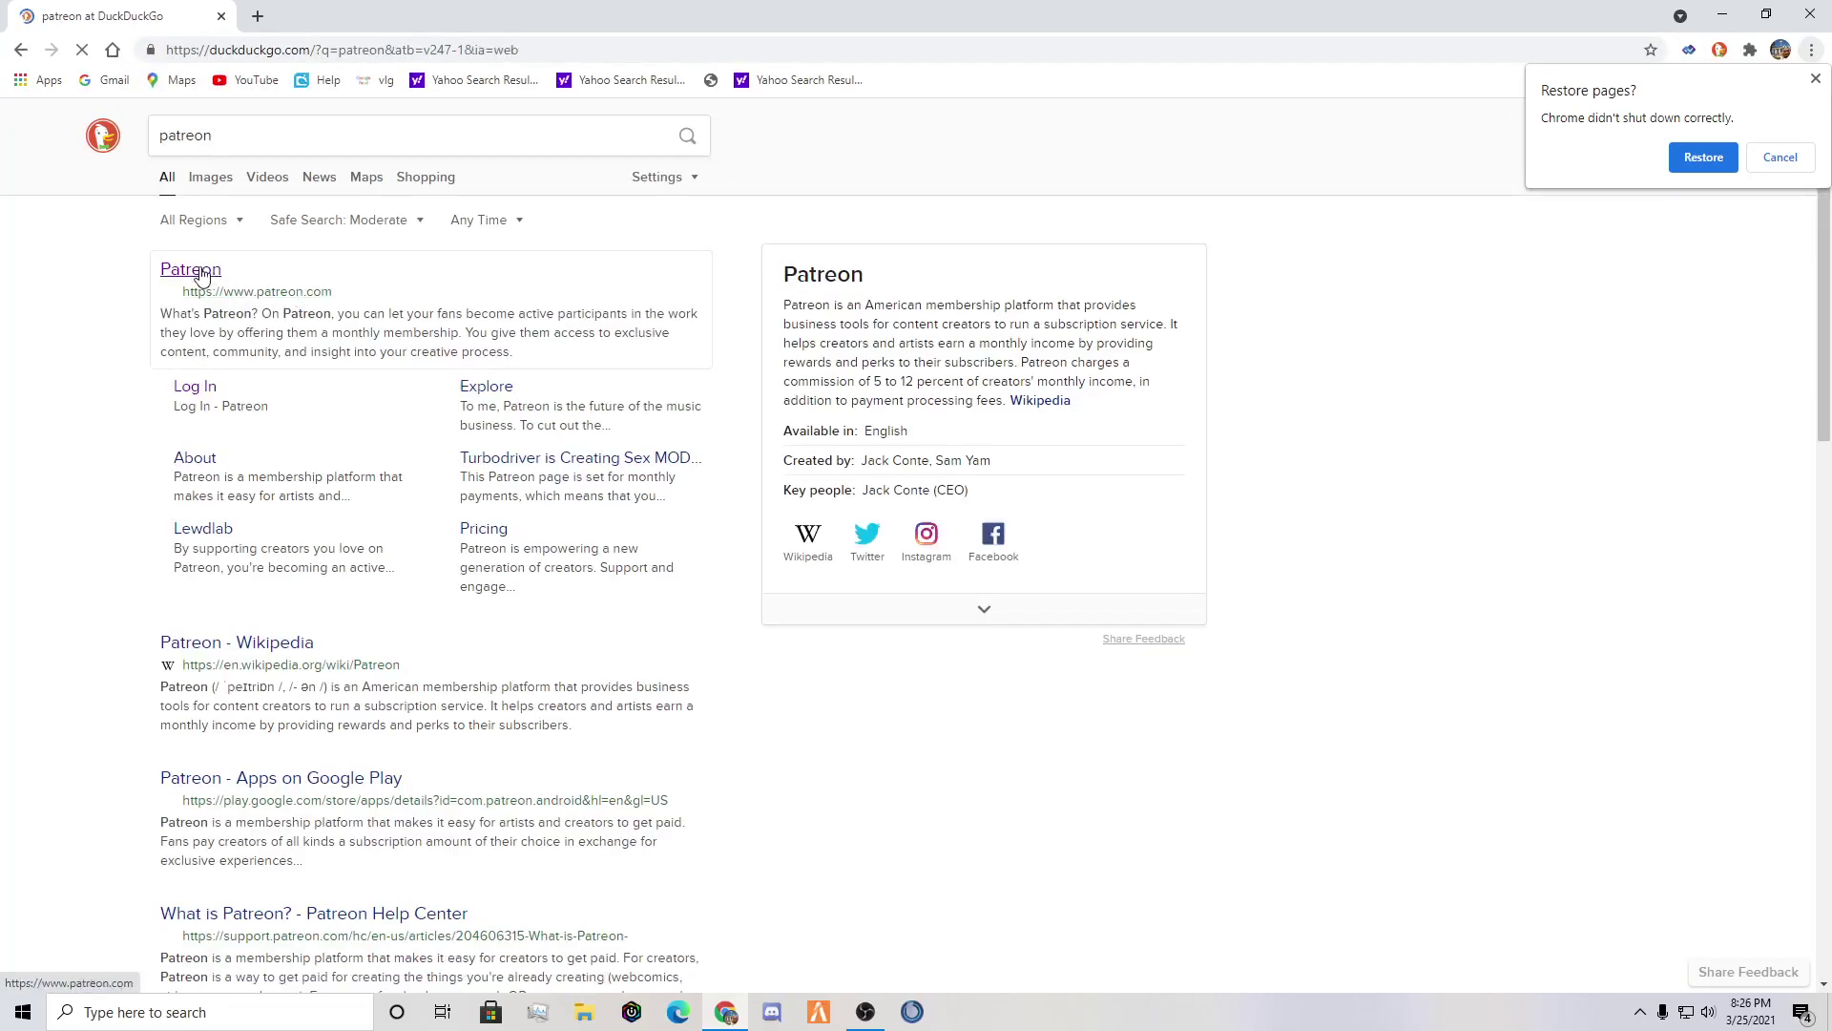
# Open the official Patreon site, go to Razed's creator page and scroll through his mod posts
pyautogui.click(202, 275)
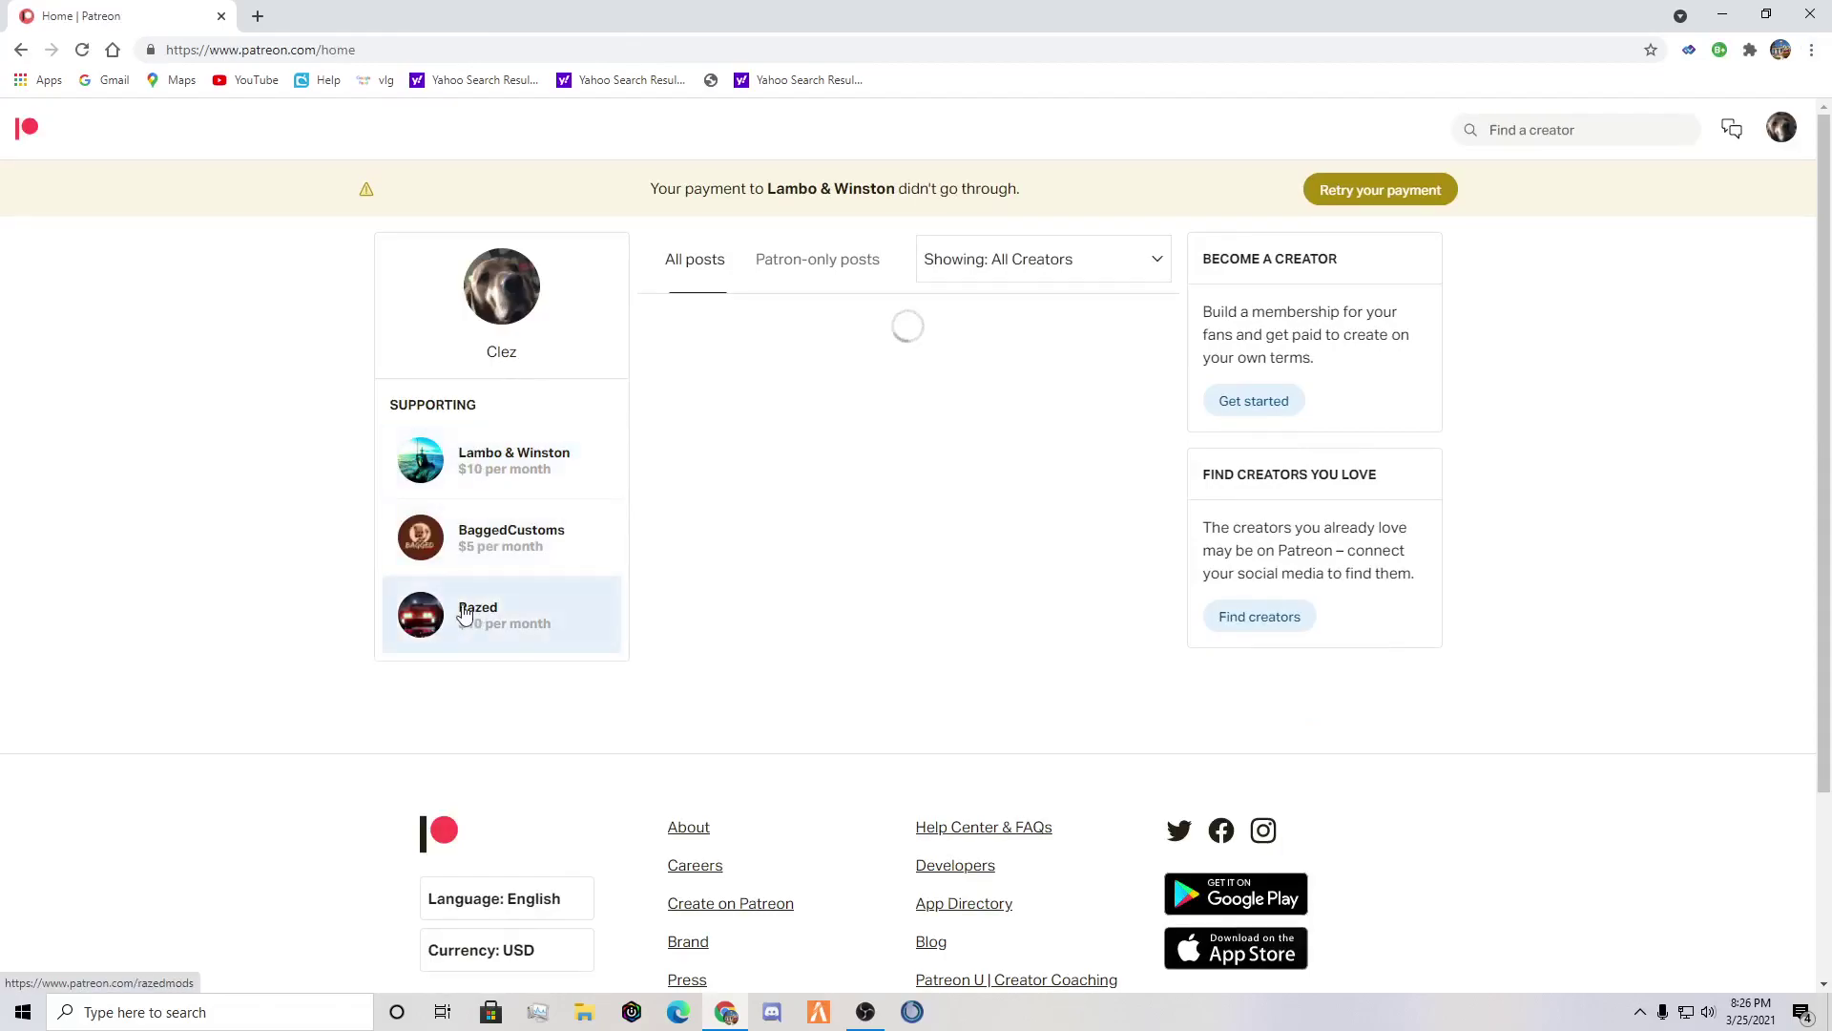
pyautogui.click(470, 625)
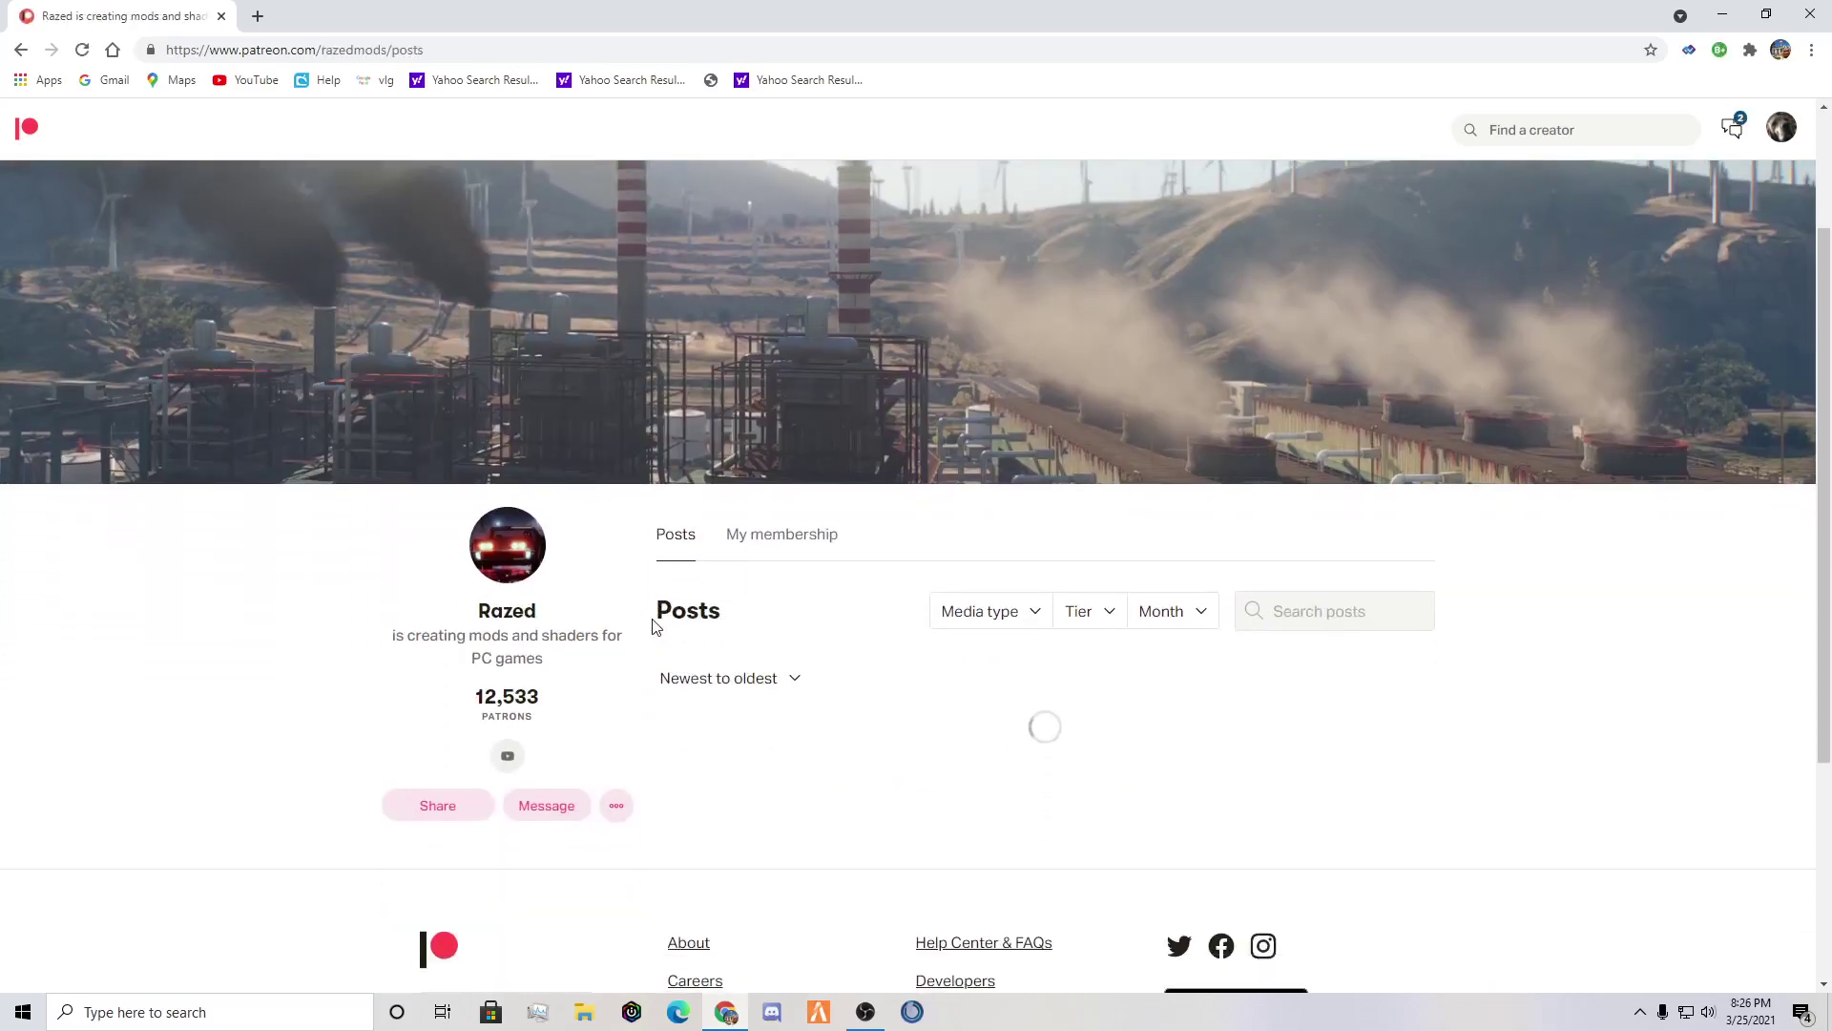
pyautogui.scroll(-2, 655, 625)
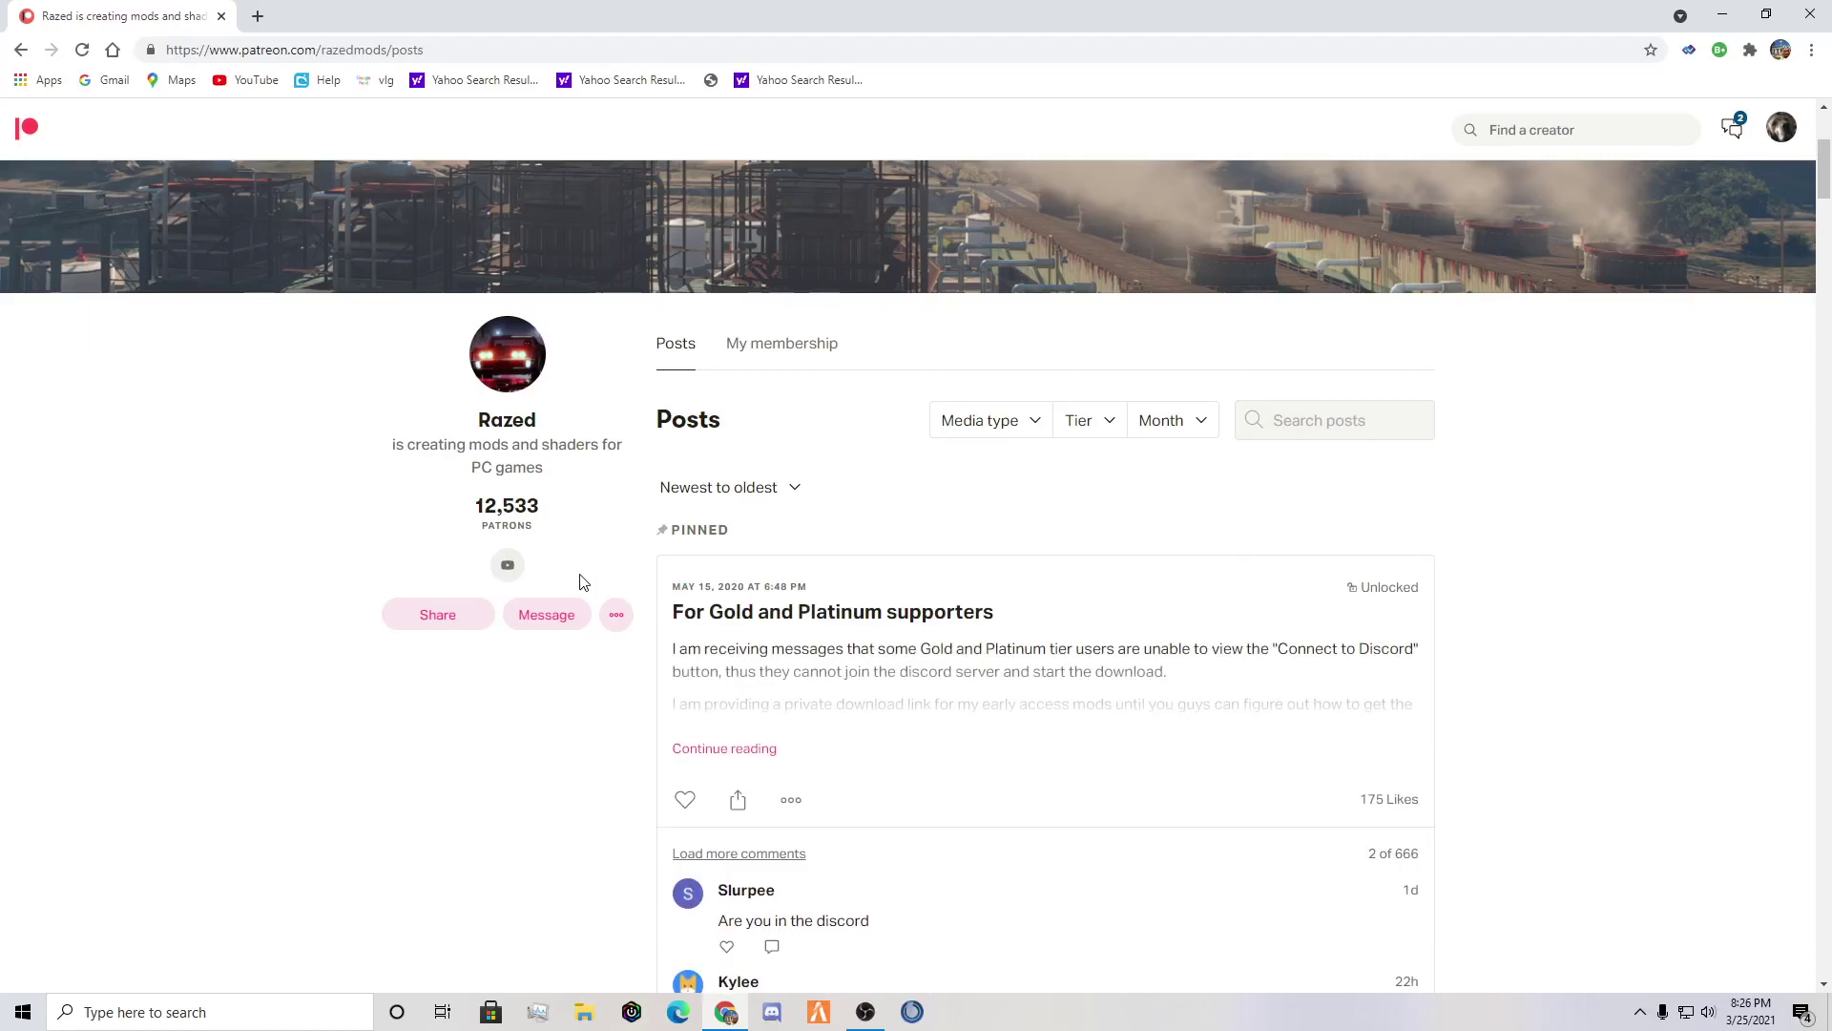
pyautogui.scroll(2, 577, 584)
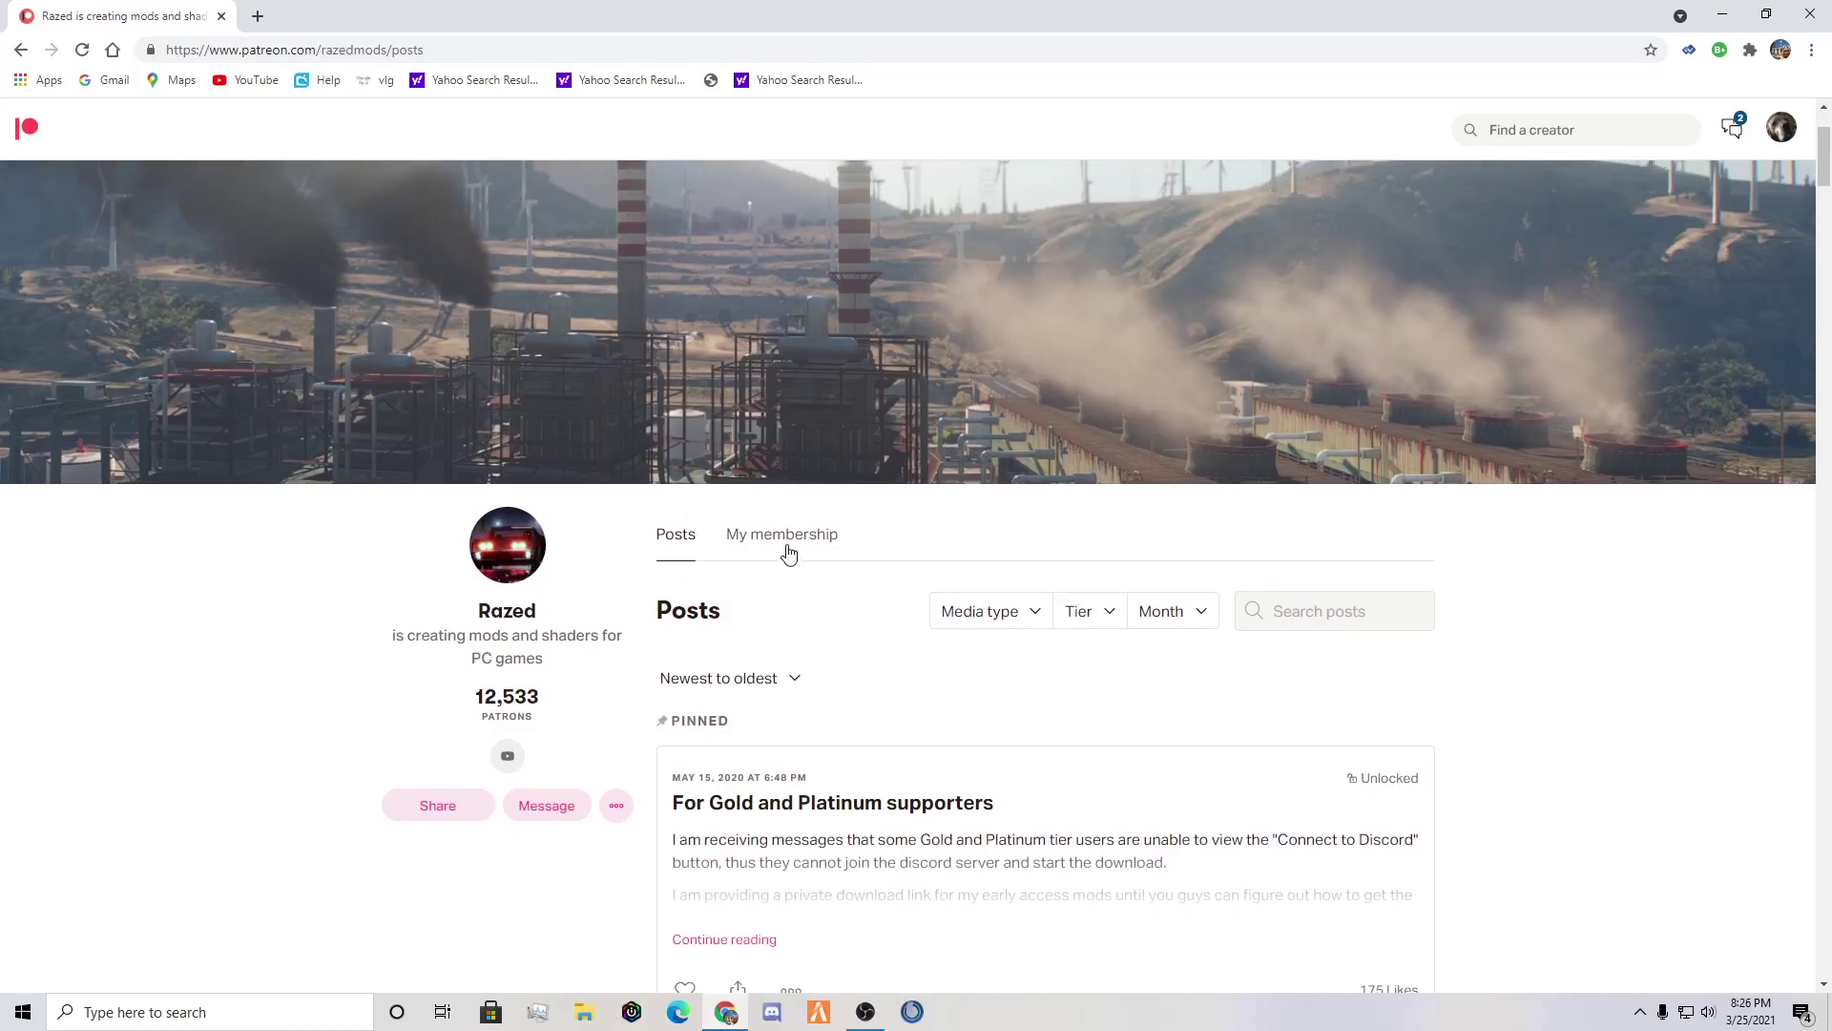
pyautogui.scroll(1, 741, 559)
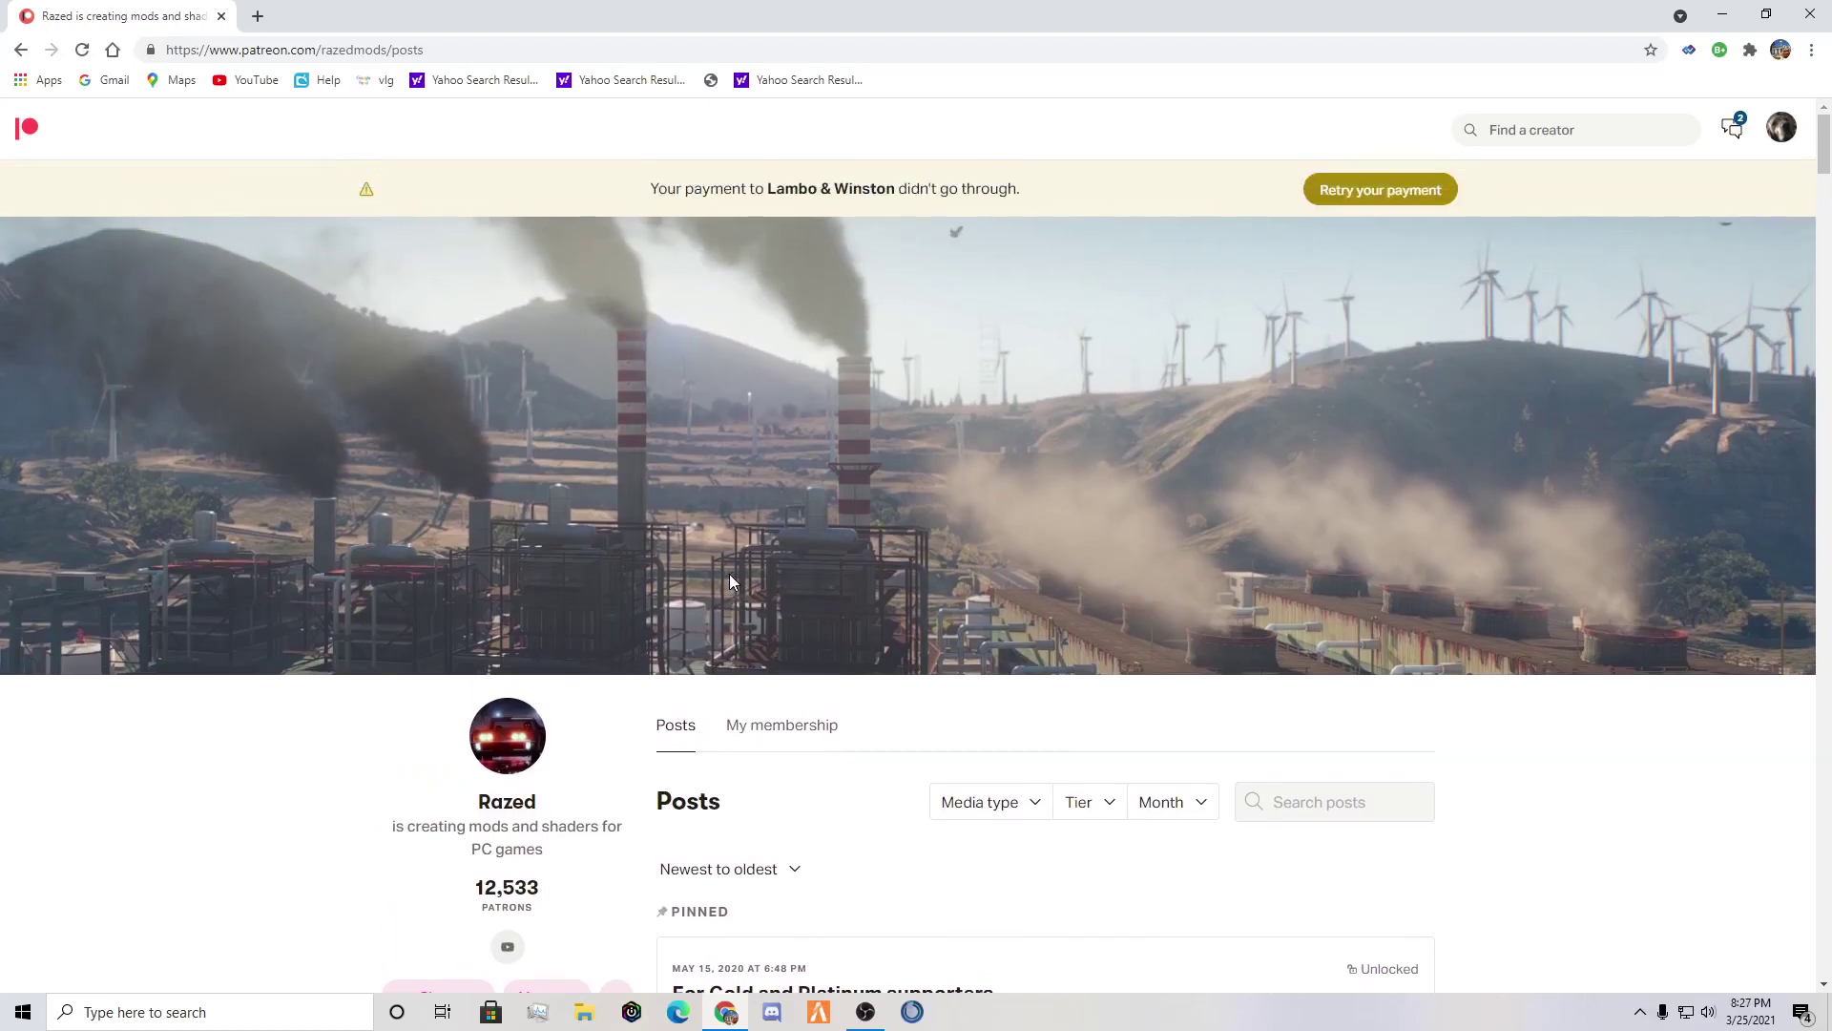
pyautogui.scroll(-2, 725, 584)
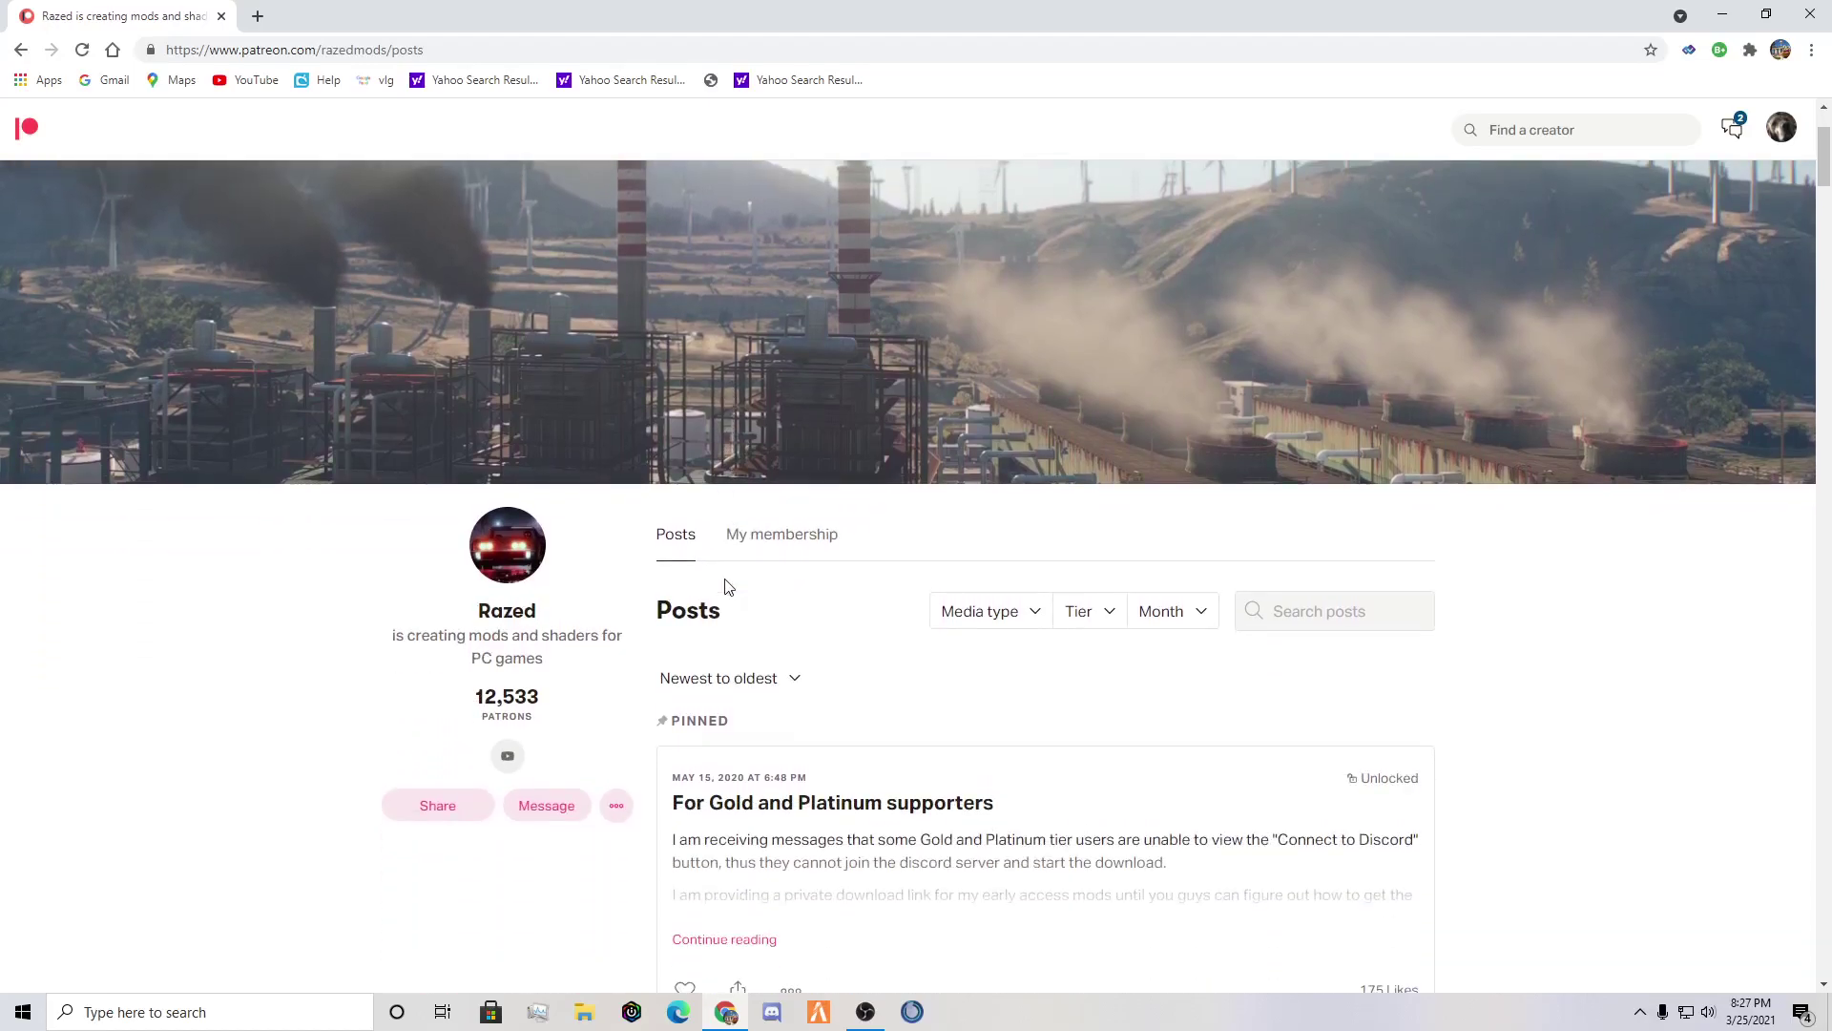
pyautogui.doubleClick(523, 622)
pyautogui.click(550, 621)
pyautogui.scroll(-15, 728, 577)
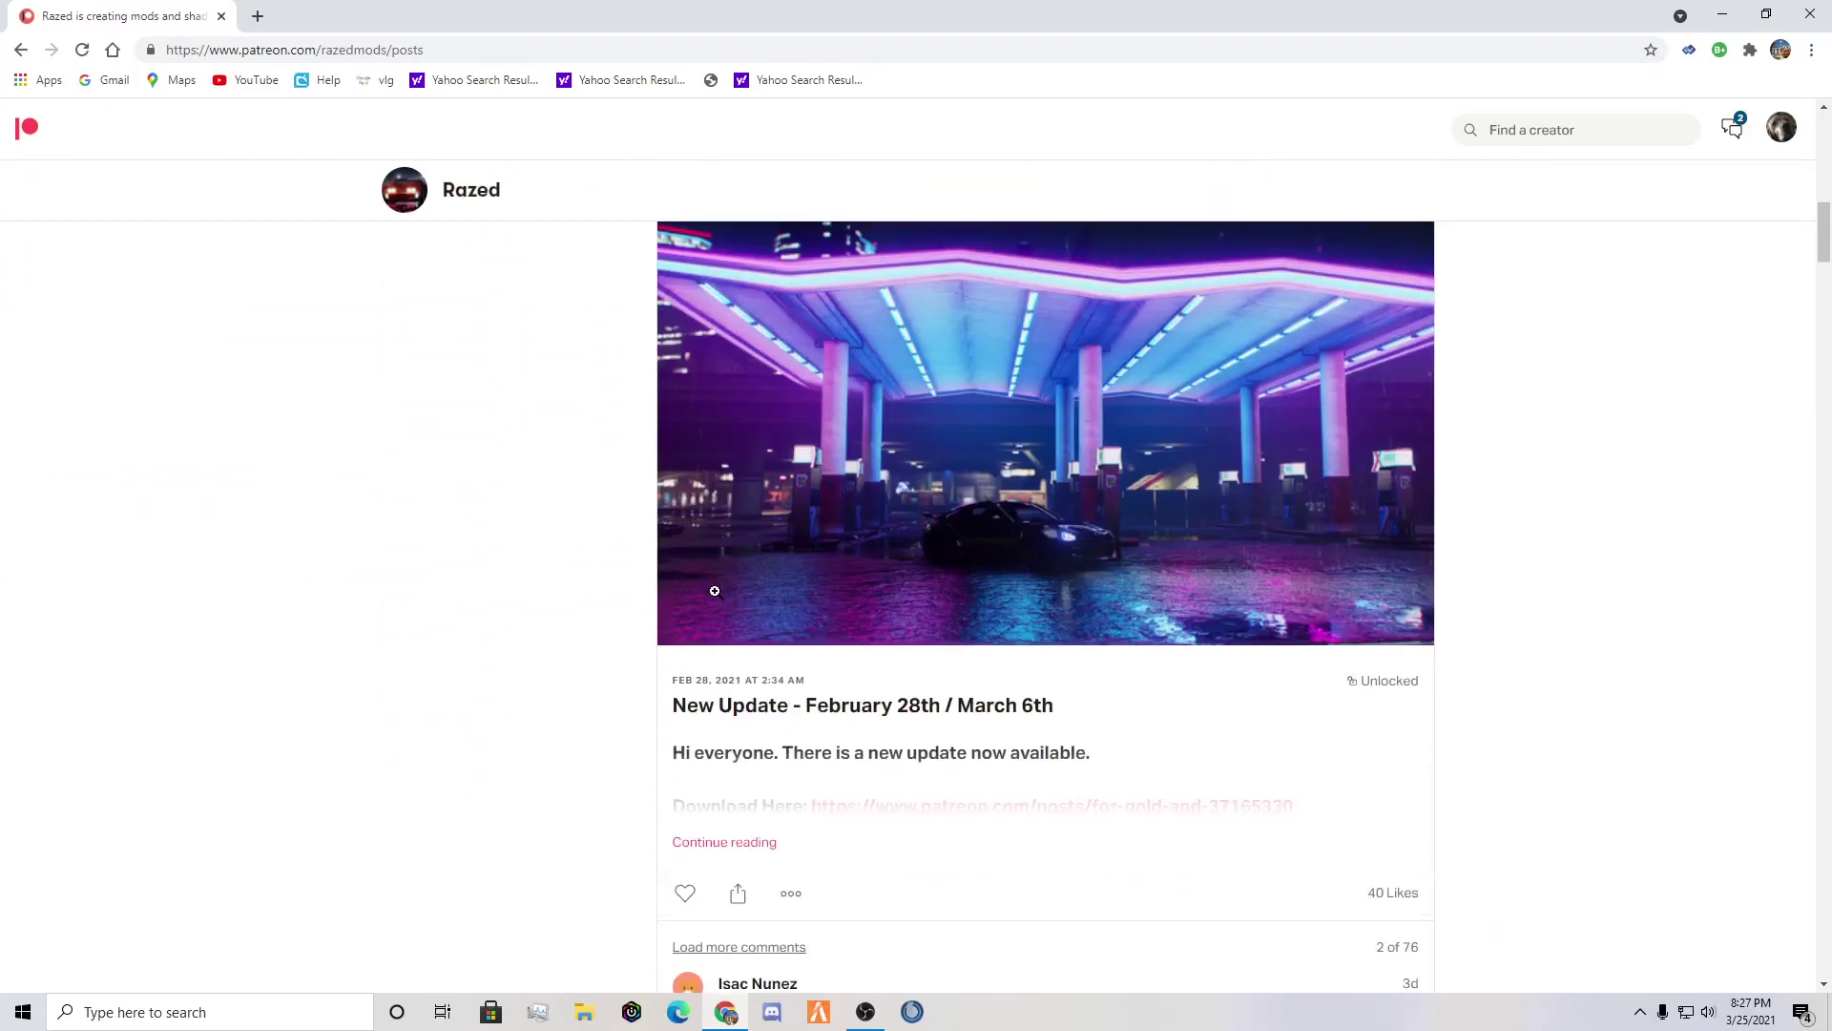
pyautogui.scroll(-3, 718, 599)
pyautogui.scroll(18, 712, 601)
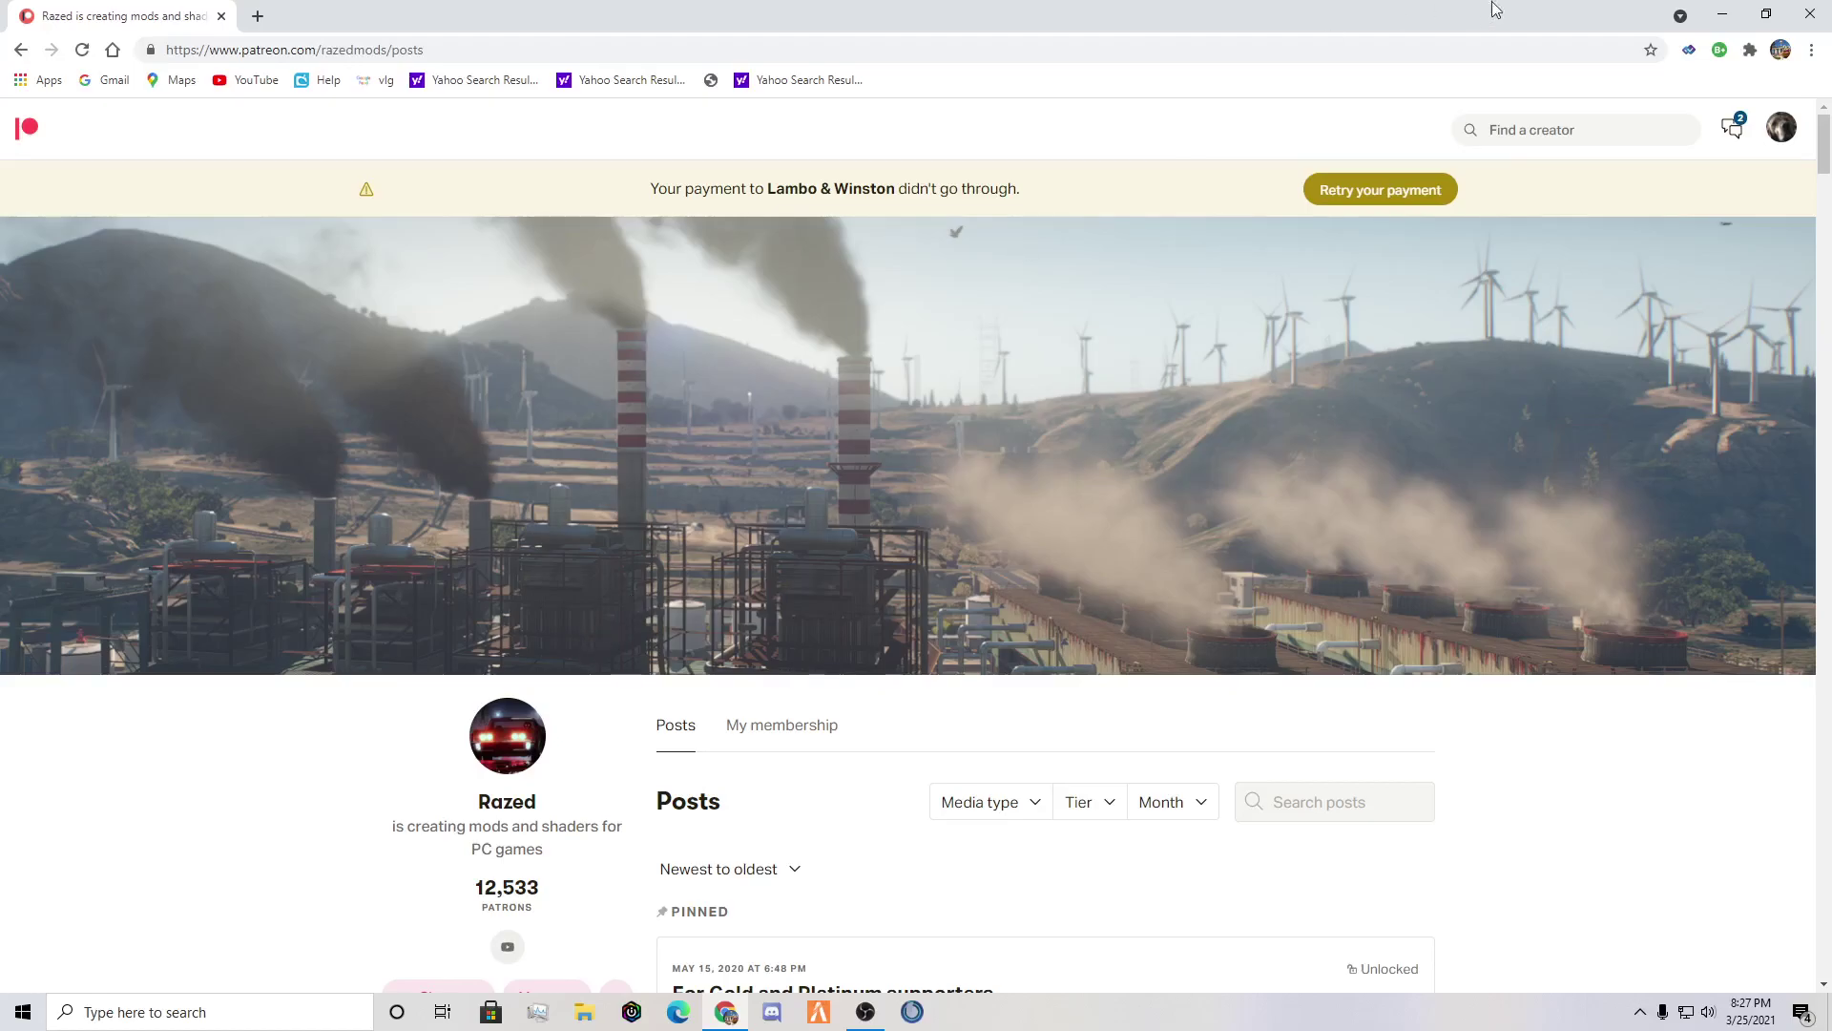
# Close Chrome, open NVE - Single Player Package (1).zip in WinRAR and place it top right
pyautogui.click(1811, 14)
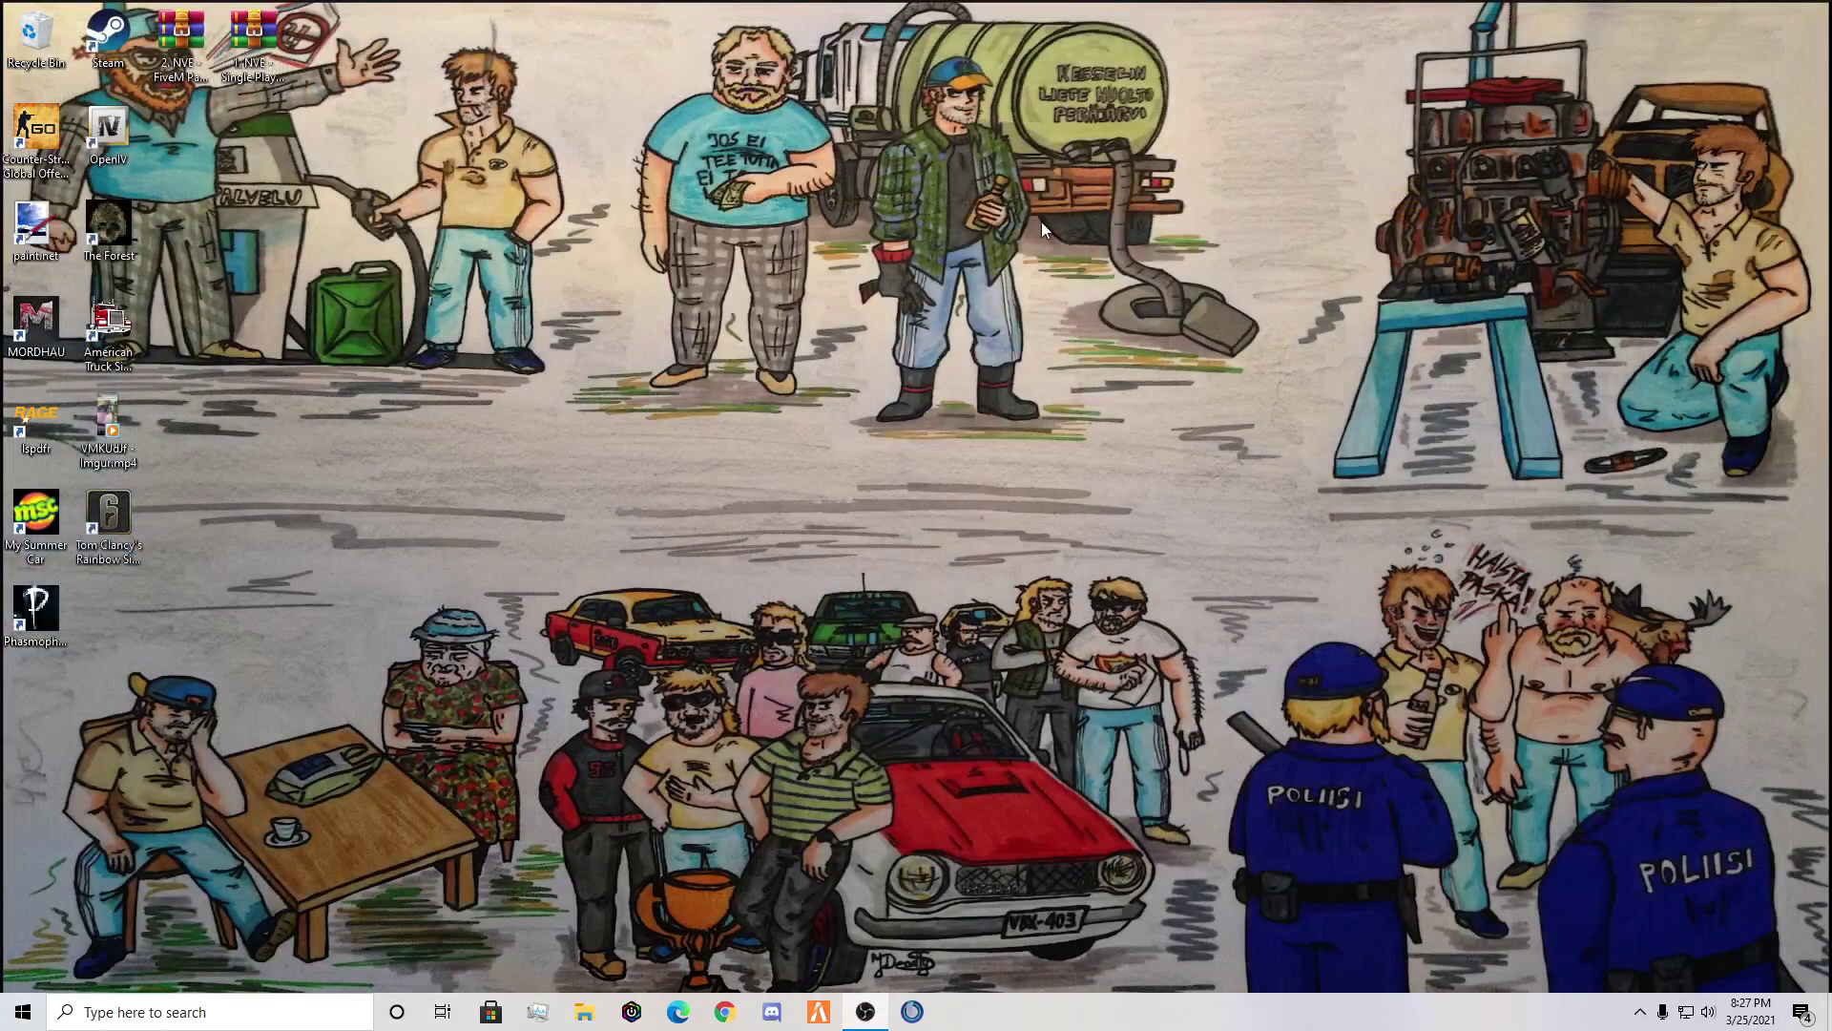
pyautogui.moveTo(256, 70); pyautogui.dragTo(291, 96)
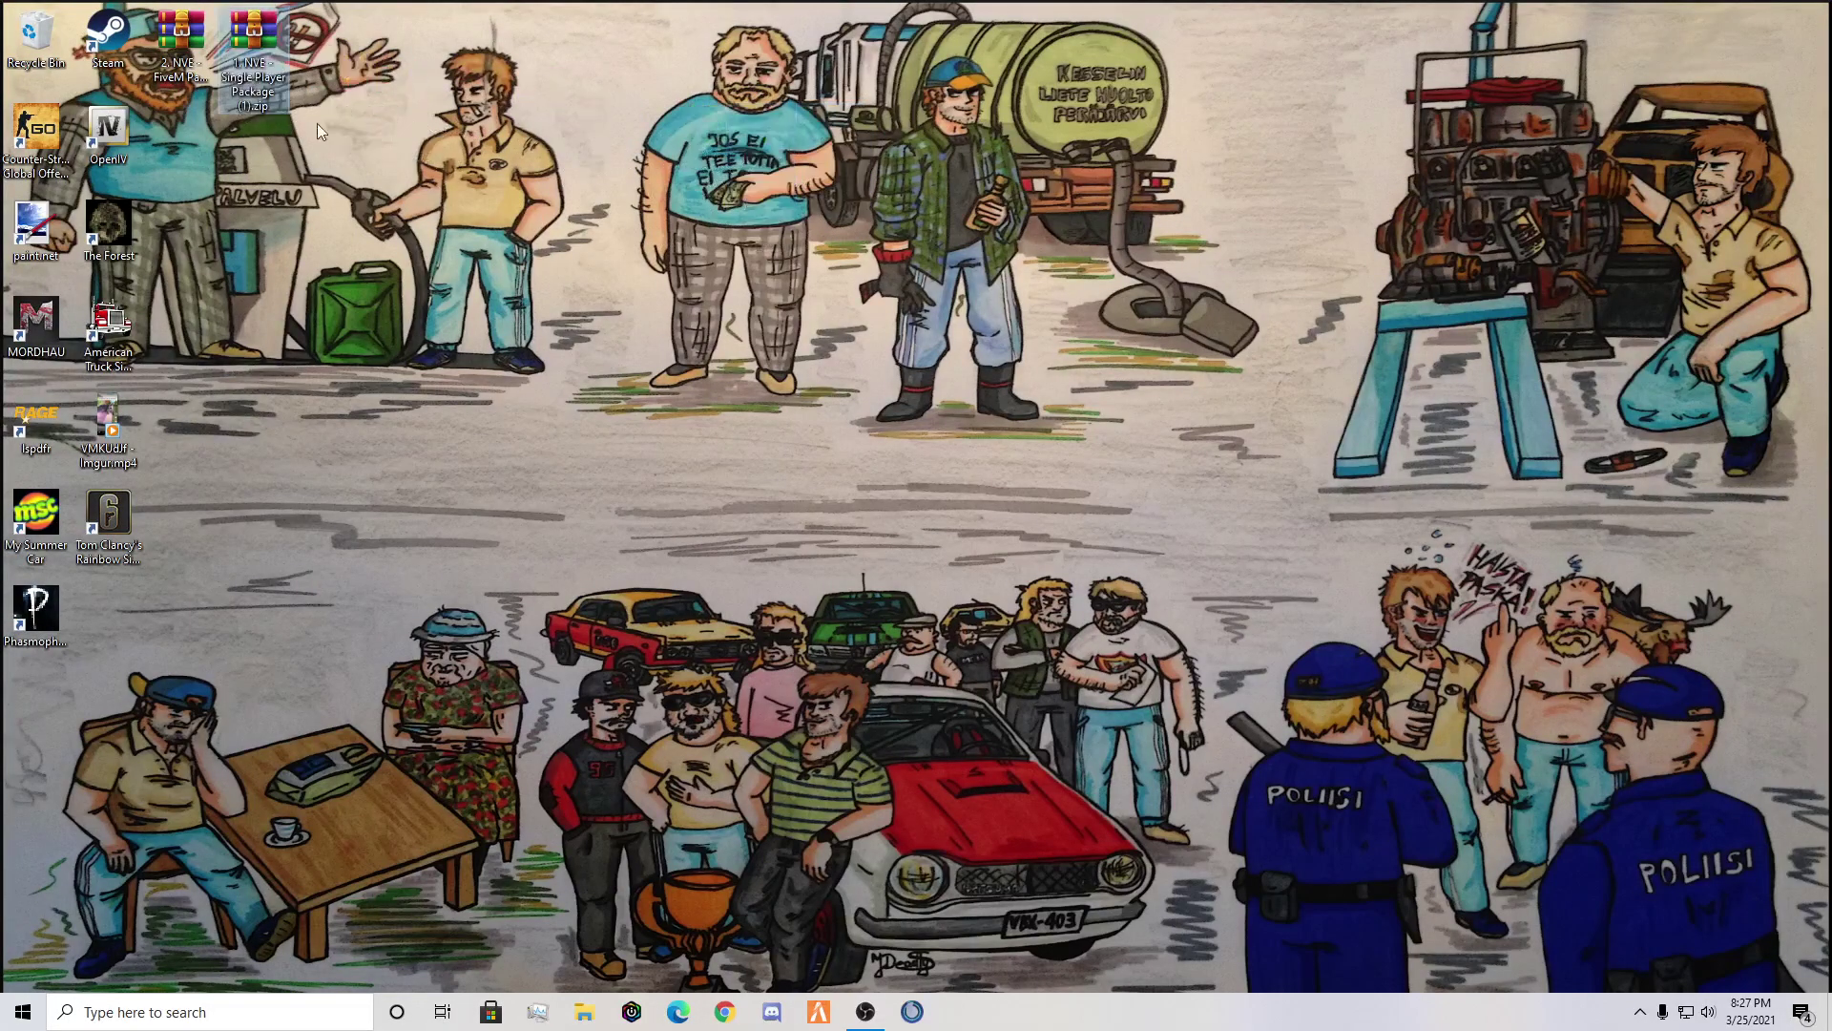
pyautogui.doubleClick(256, 38)
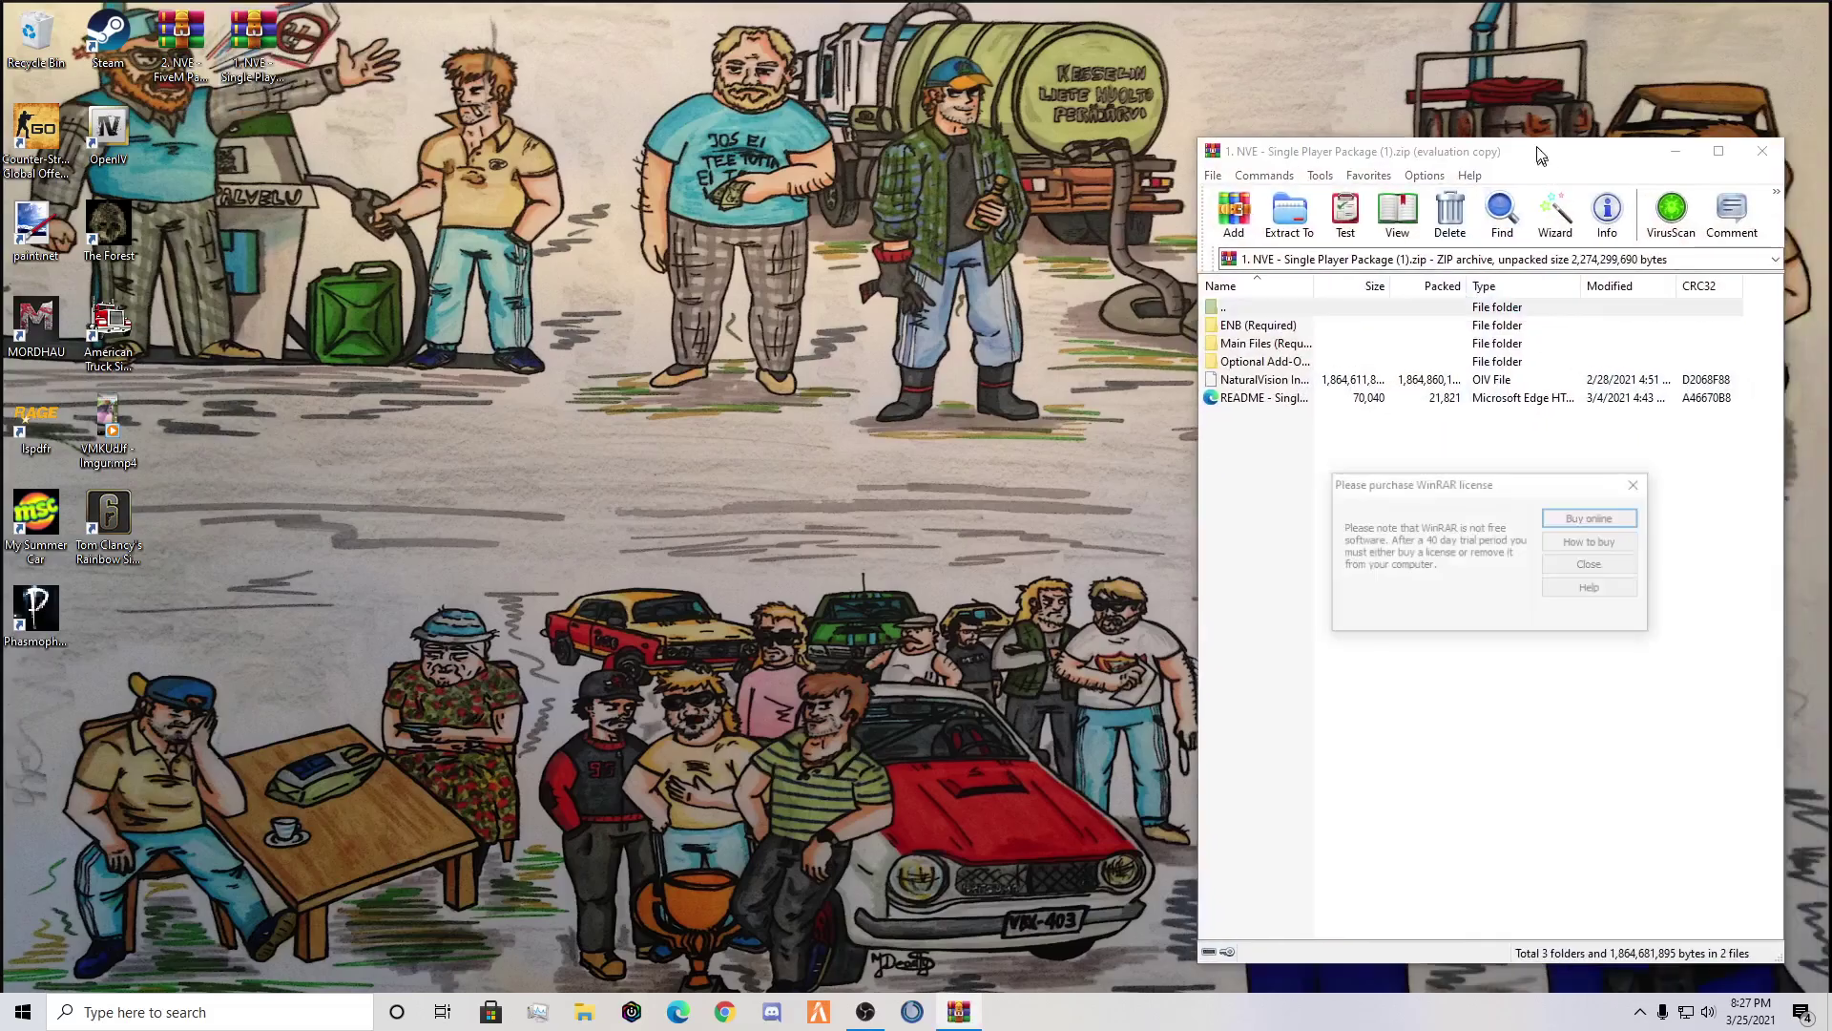
pyautogui.click(1640, 477)
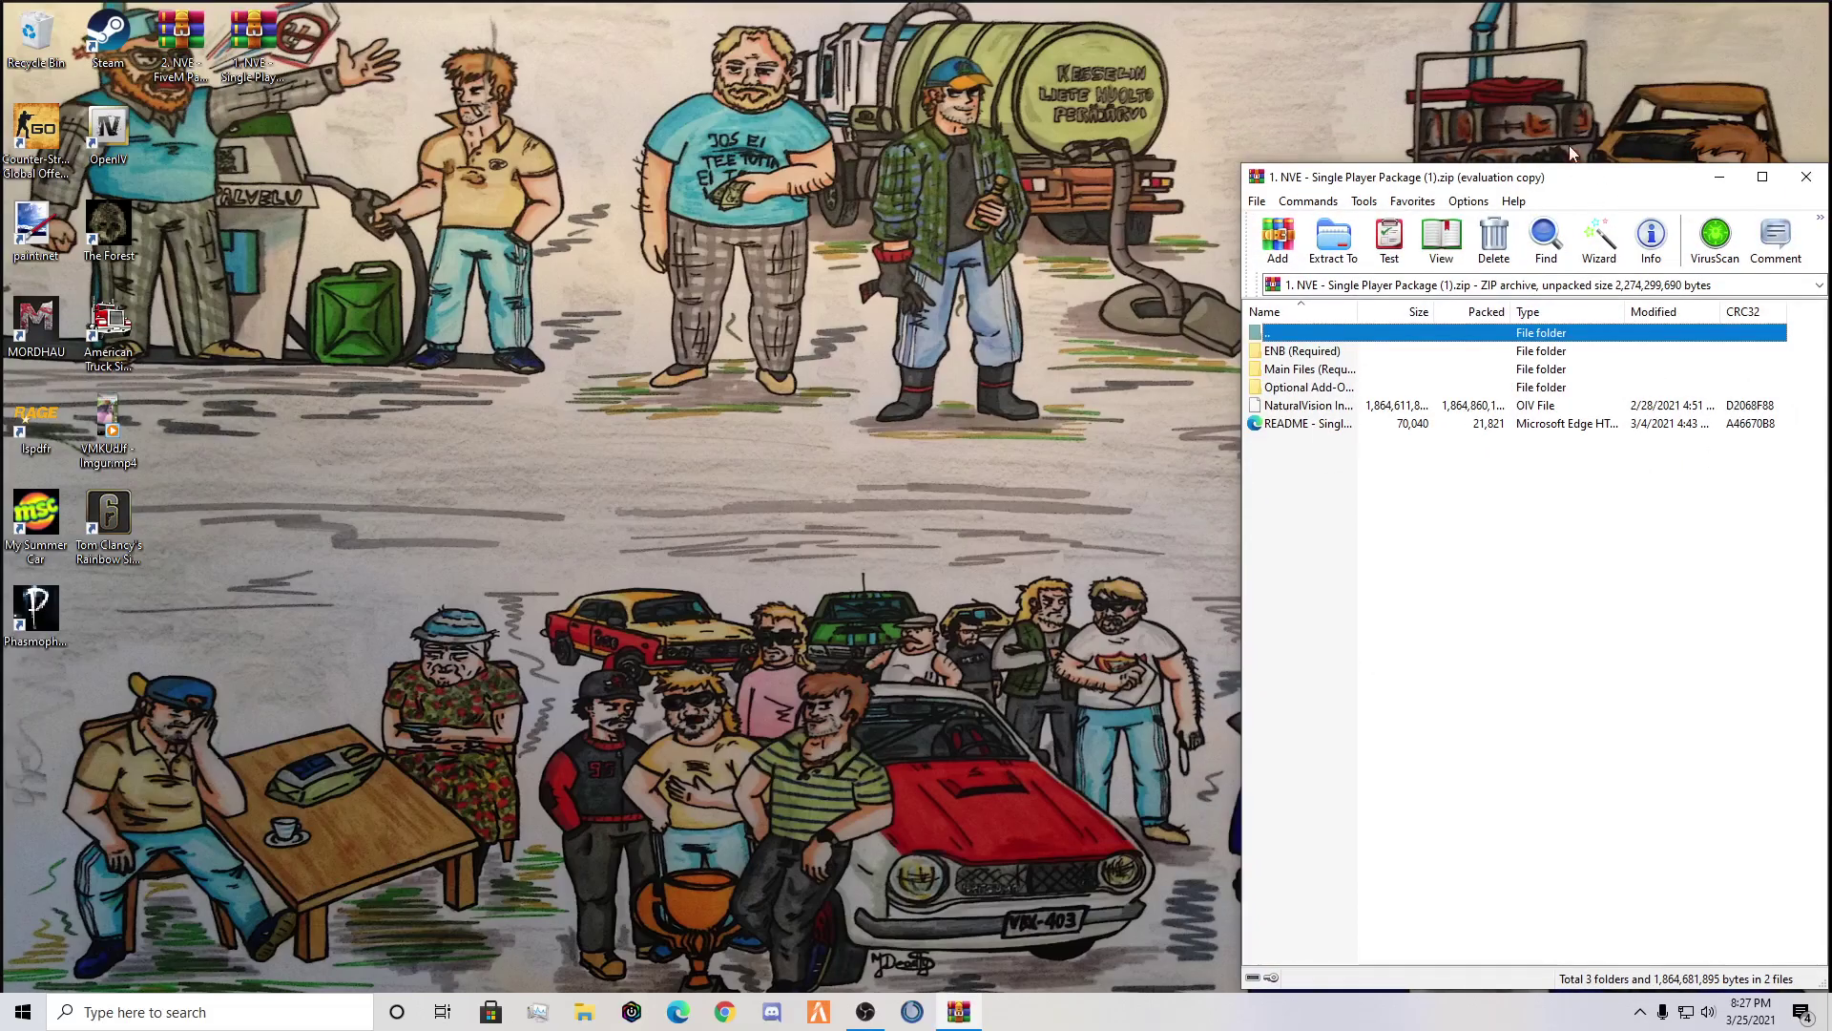
pyautogui.moveTo(1603, 181); pyautogui.dragTo(1599, 33)
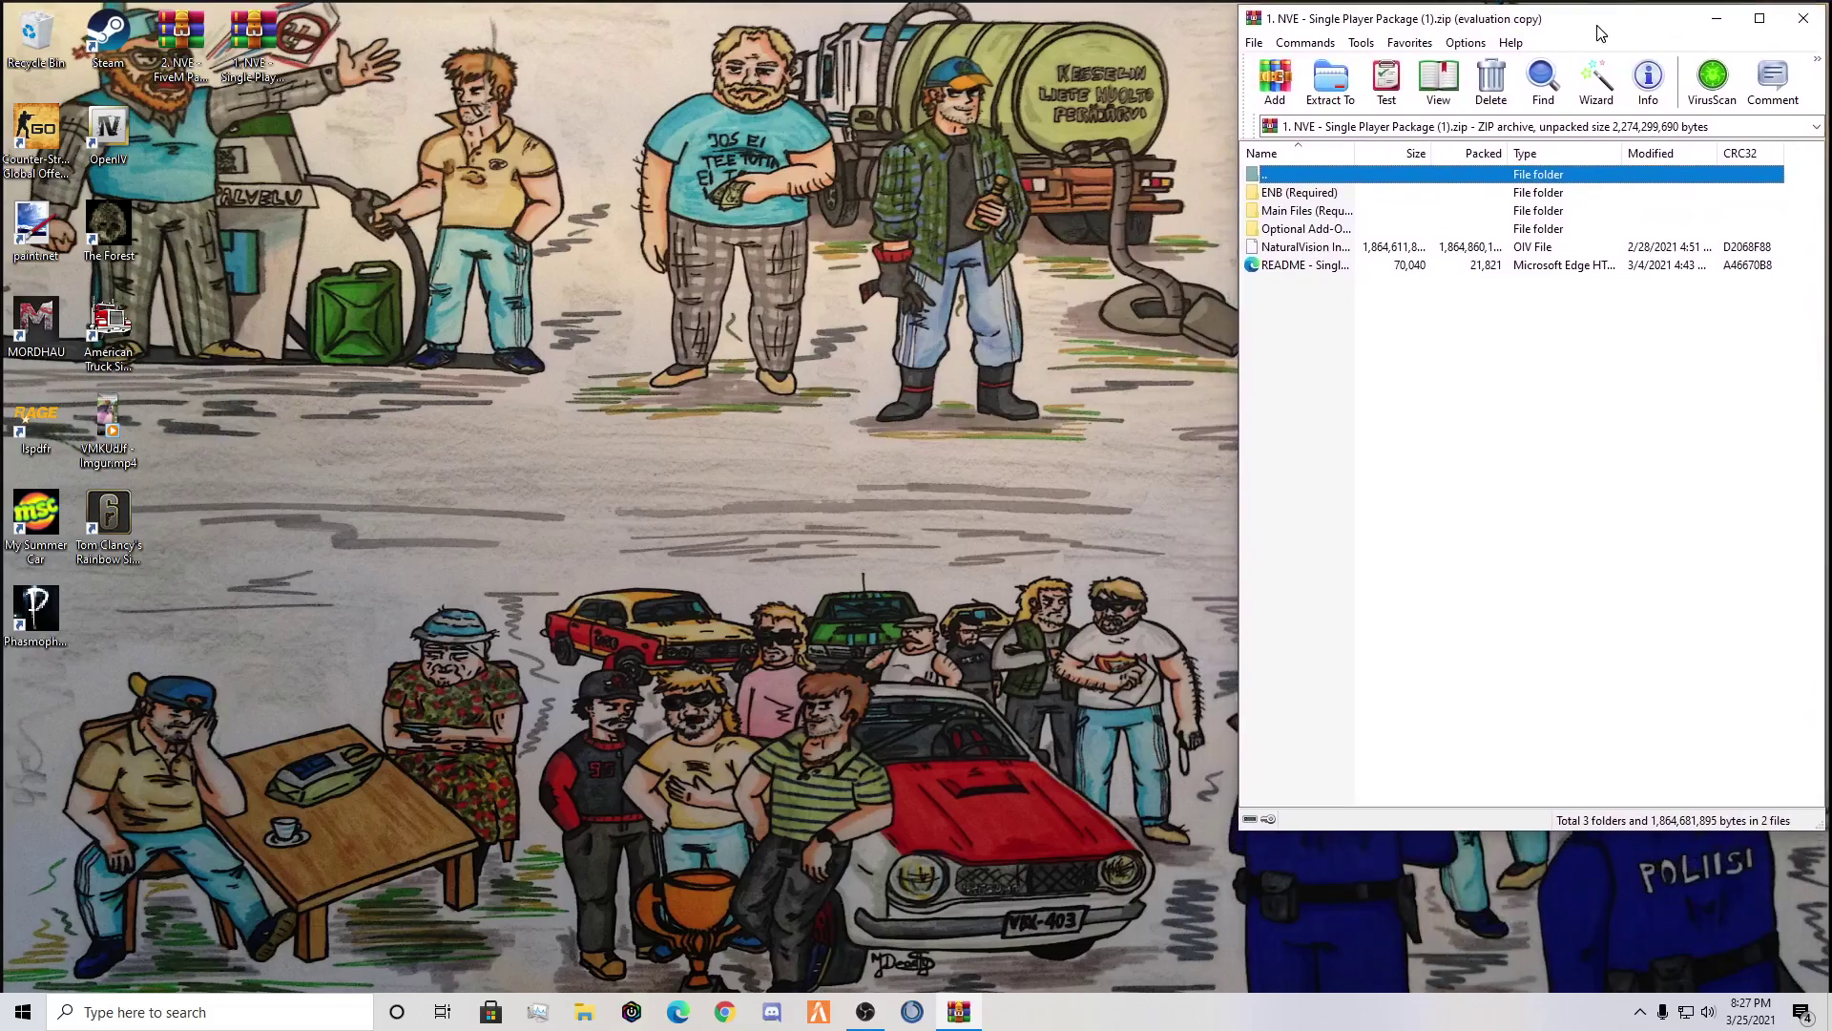
# Launch OpenIV for GTA V (Windows) and arrange it at top left beside WinRAR
pyautogui.click(108, 136)
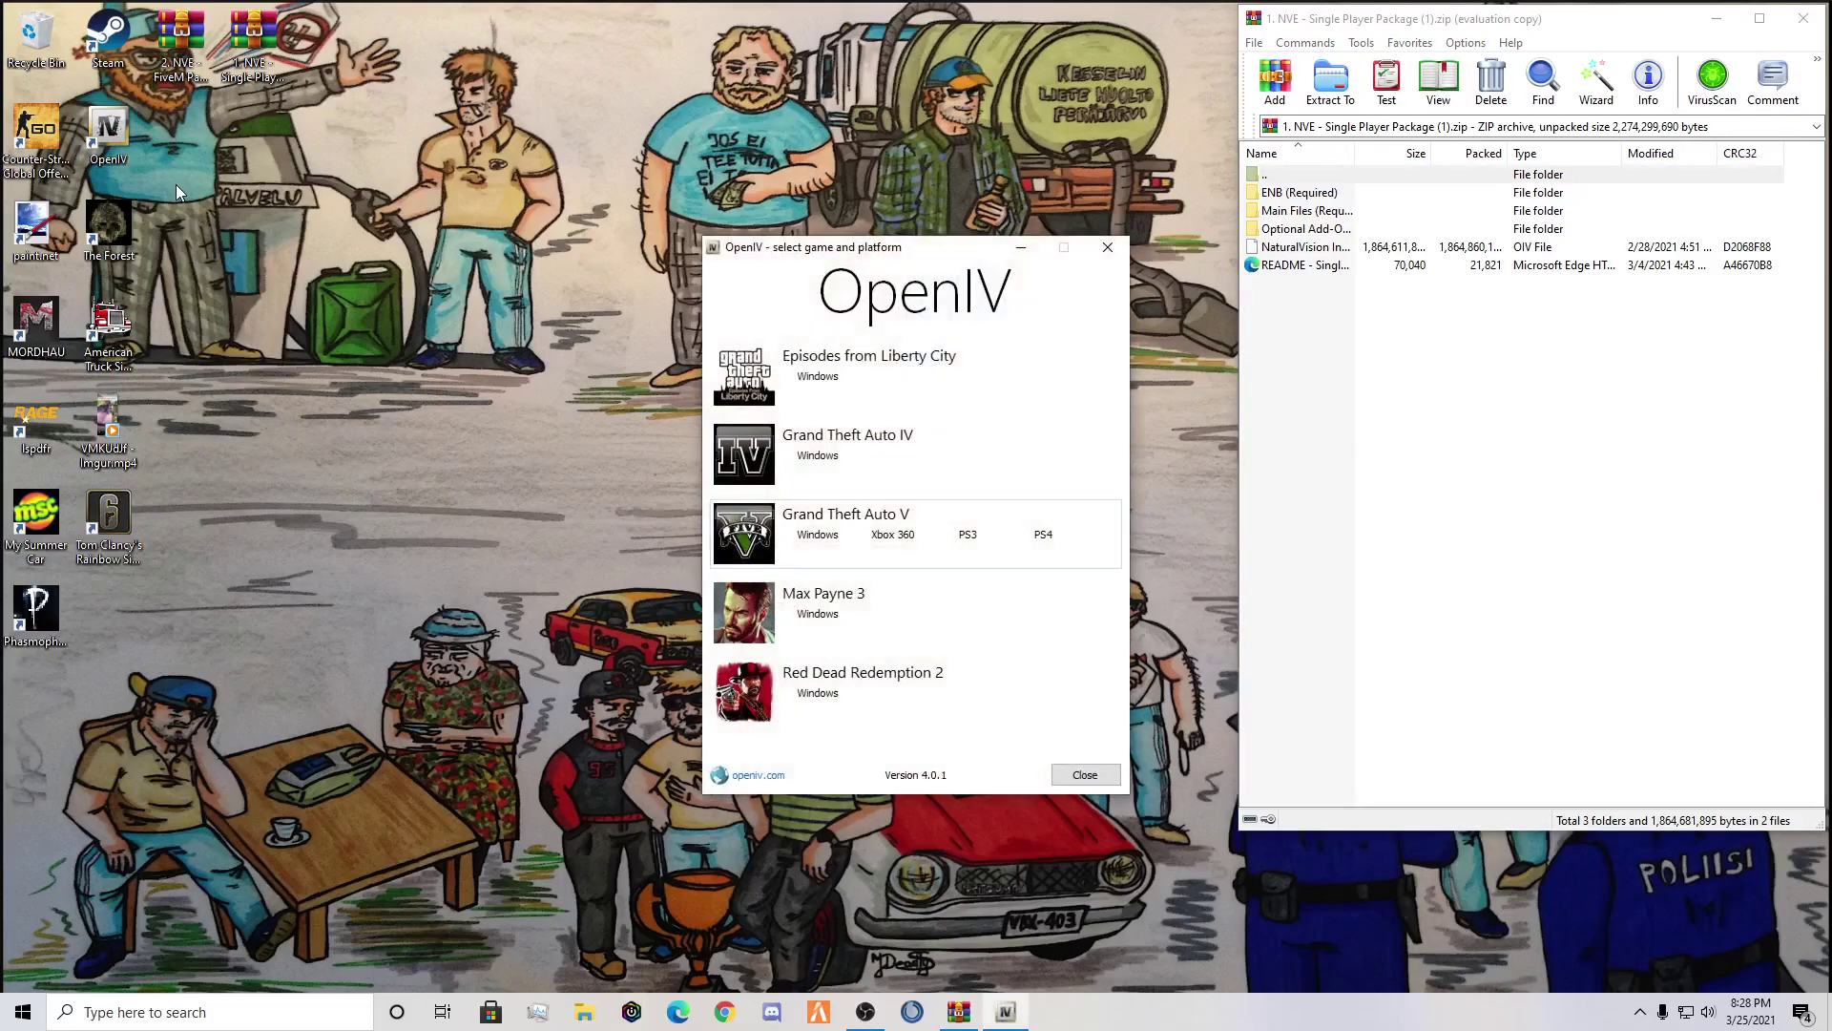
pyautogui.click(818, 535)
pyautogui.moveTo(915, 458); pyautogui.dragTo(321, 104)
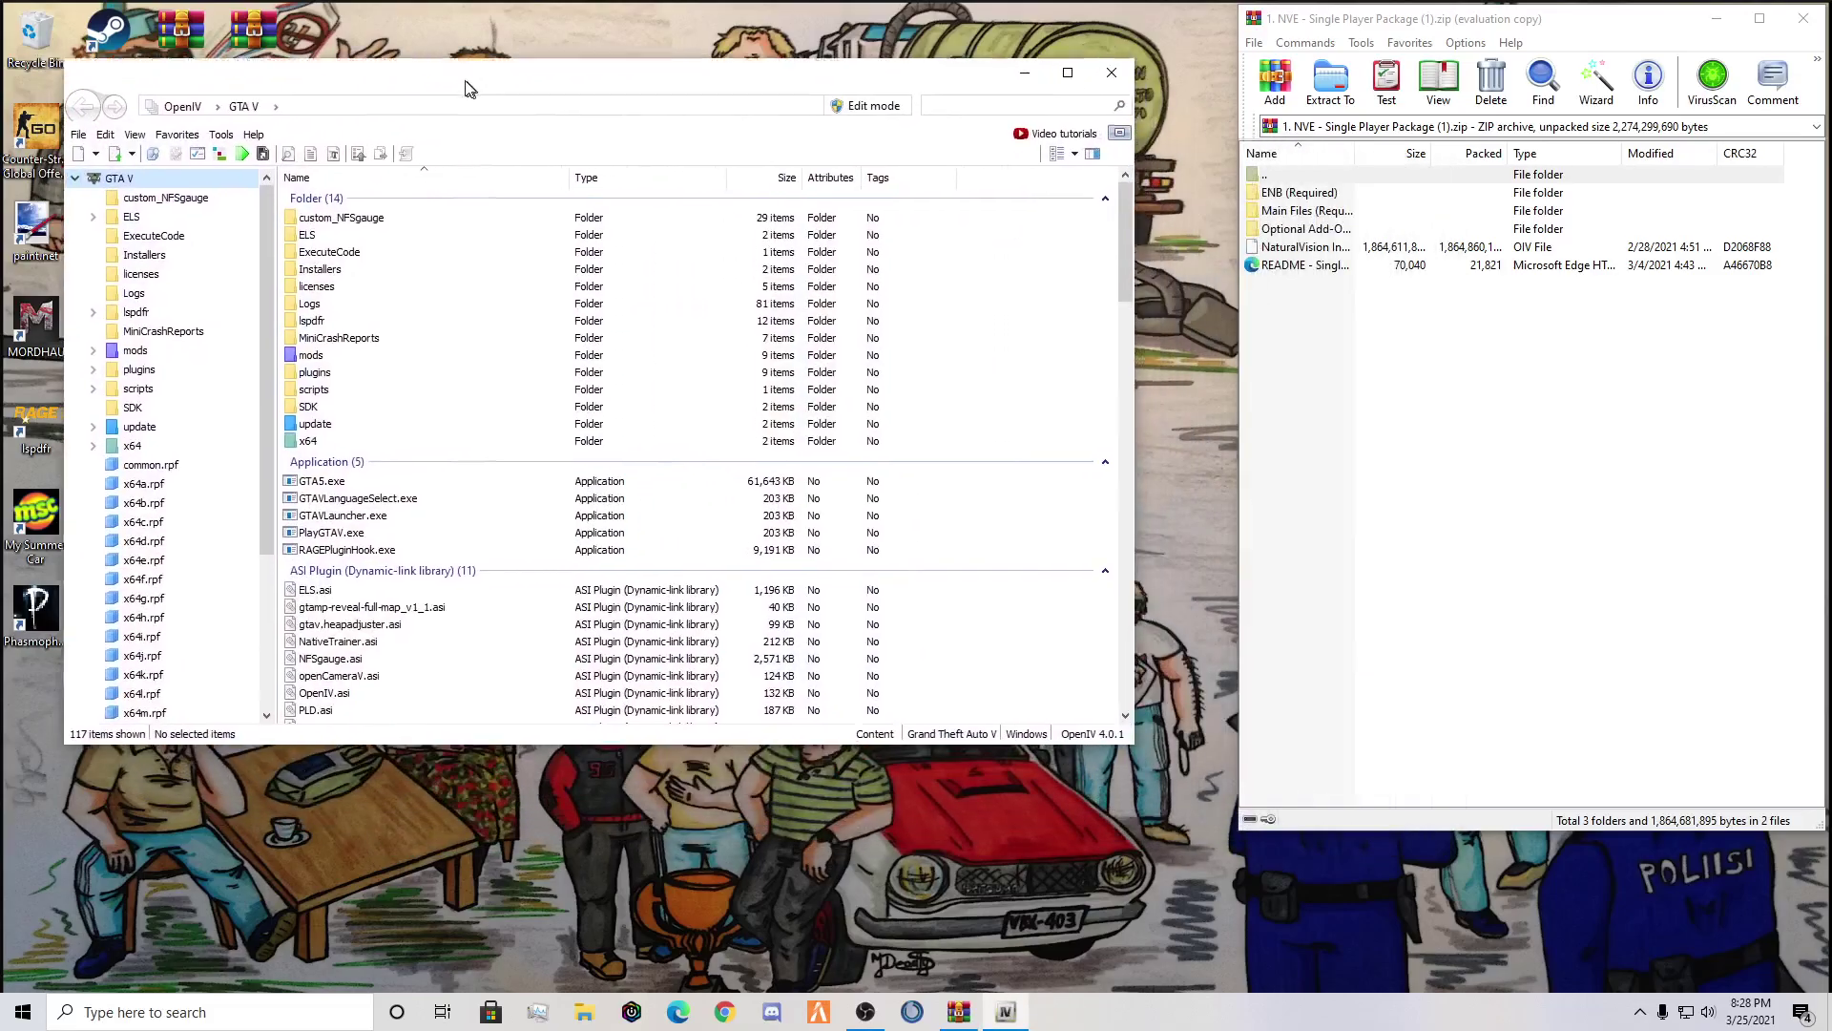
pyautogui.moveTo(468, 88); pyautogui.dragTo(436, 42)
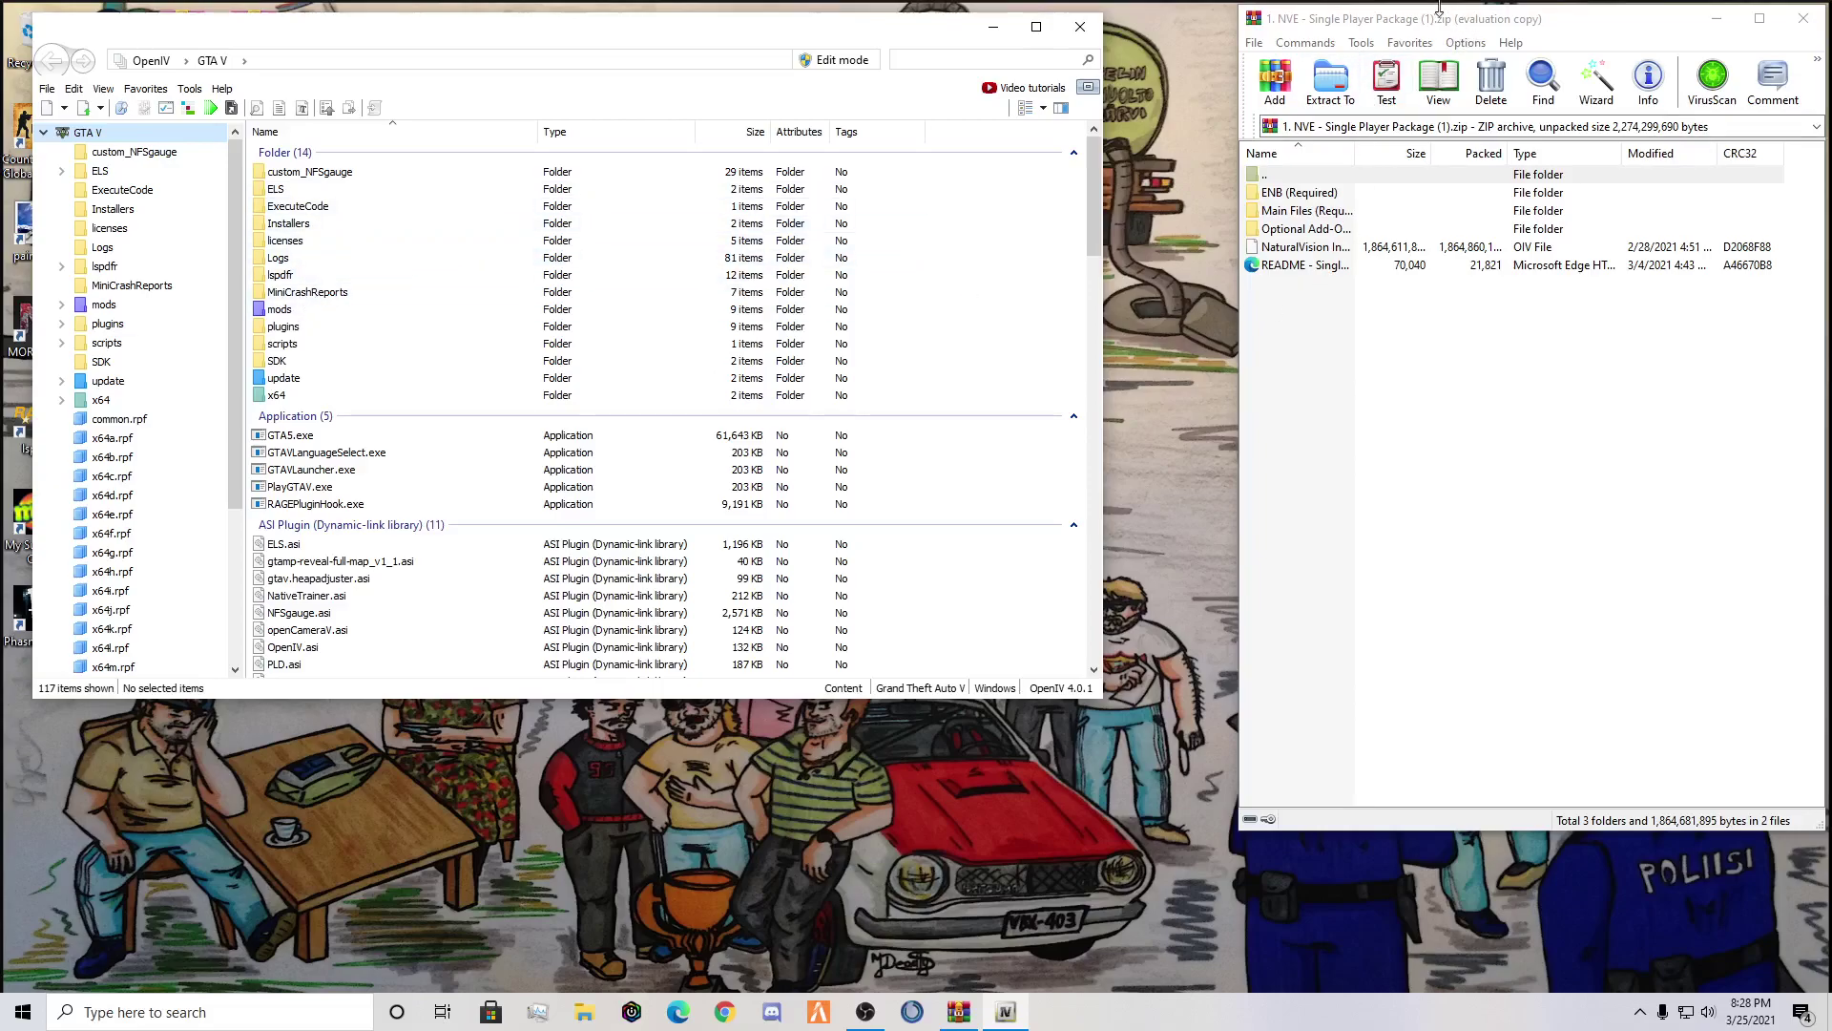
pyautogui.moveTo(1440, 21); pyautogui.dragTo(1410, 24)
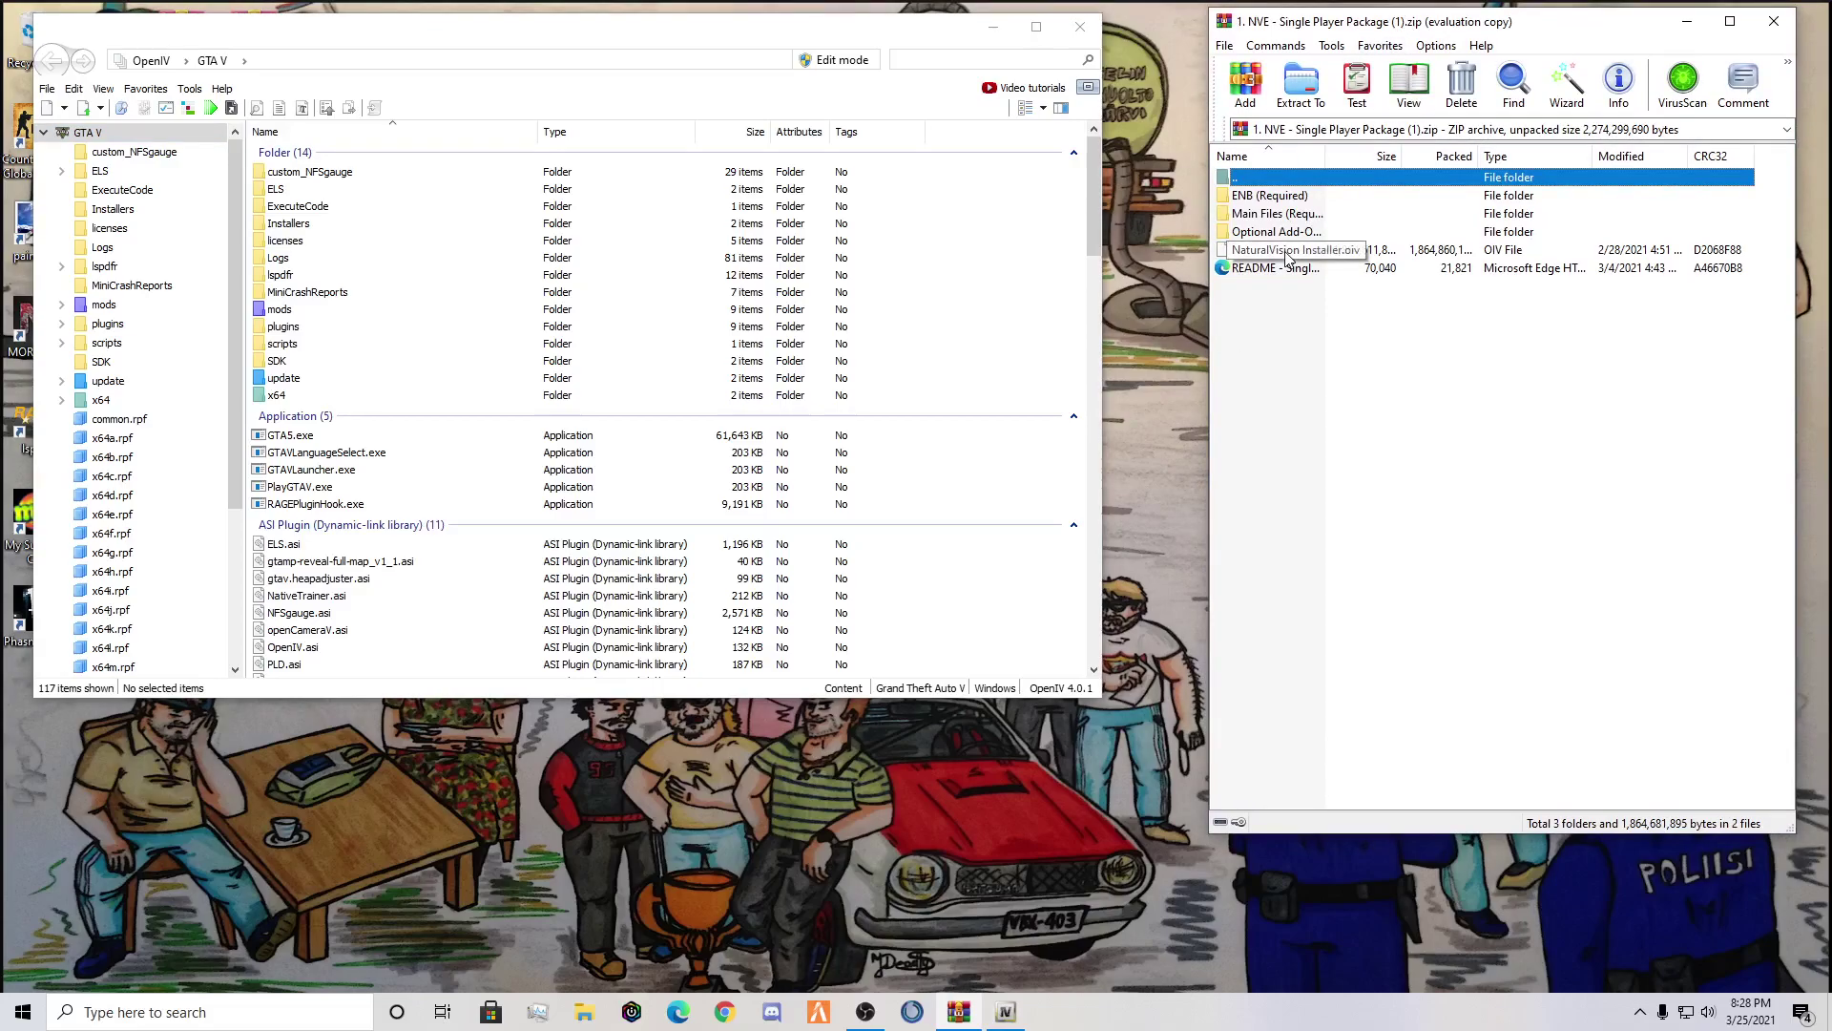
# Extract NaturalVision Installer.oiv from the archive to the desktop and move its icon lower down
pyautogui.moveTo(1287, 255); pyautogui.dragTo(1164, 160)
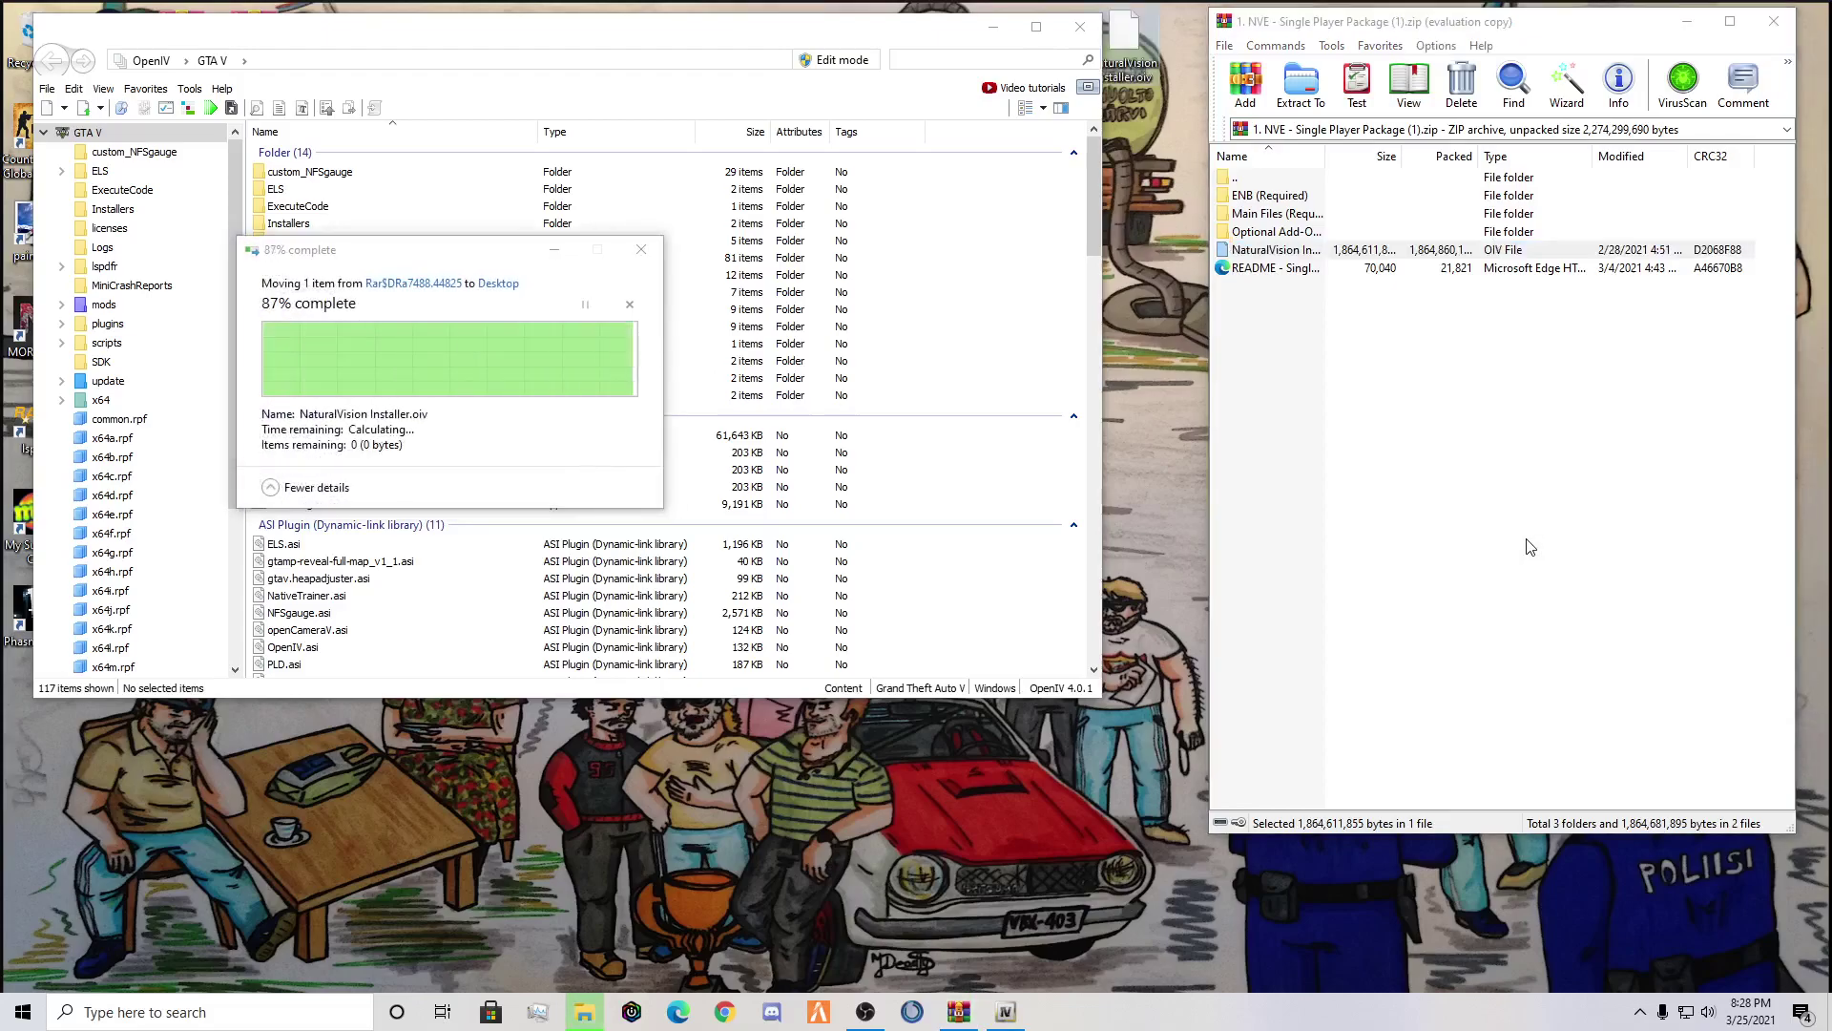
pyautogui.moveTo(1144, 27); pyautogui.dragTo(1143, 897)
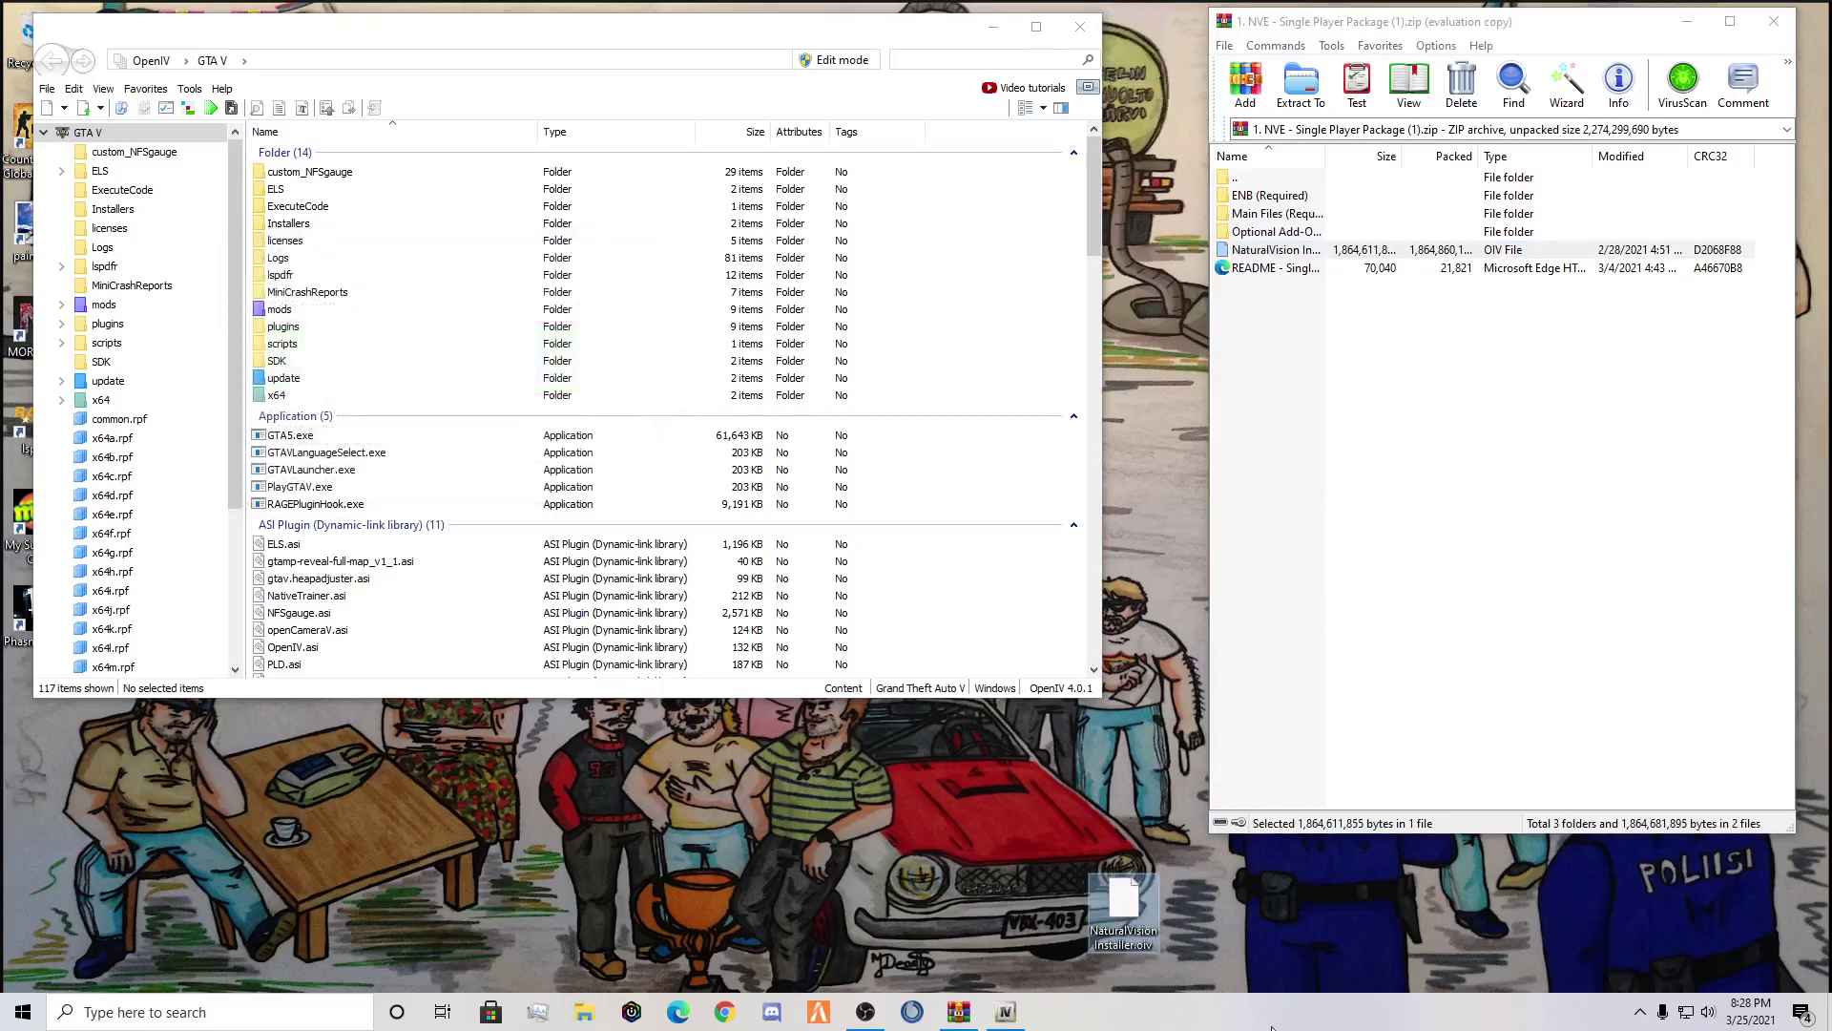
pyautogui.click(1264, 989)
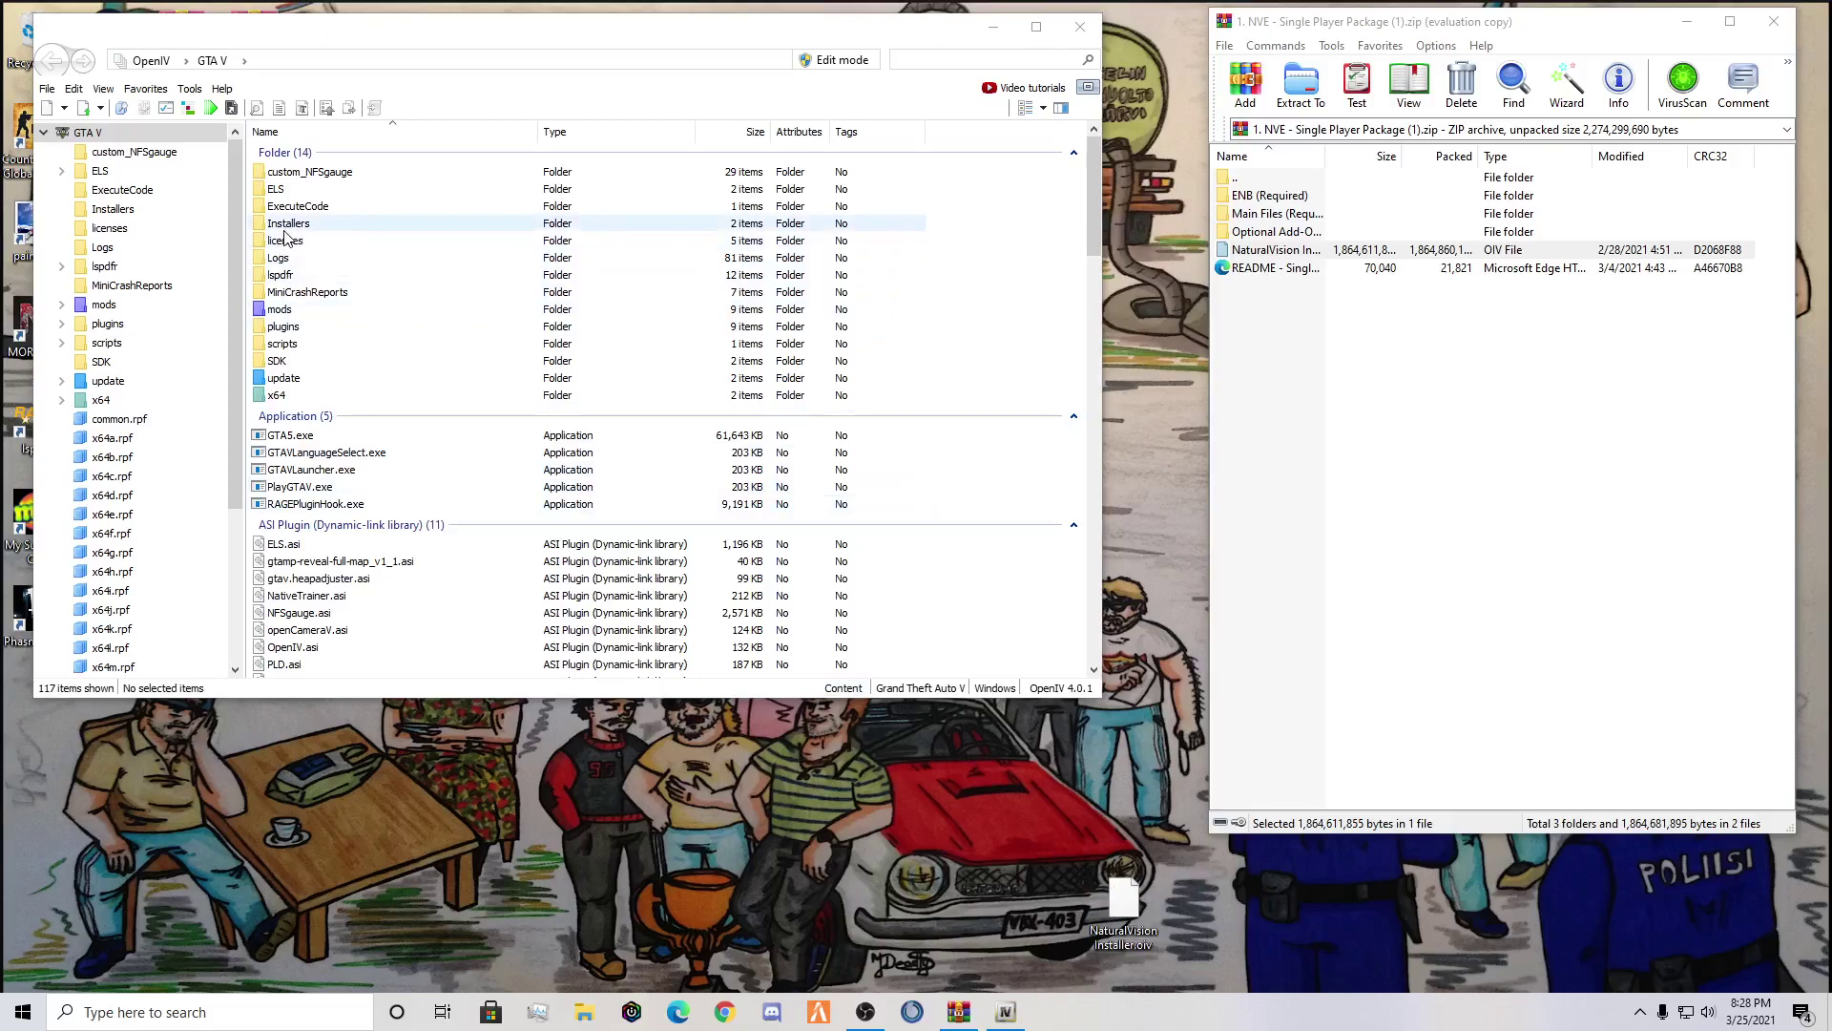
# Load NaturalVision Installer.oiv from the Desktop into OpenIV's package installer
pyautogui.click(190, 108)
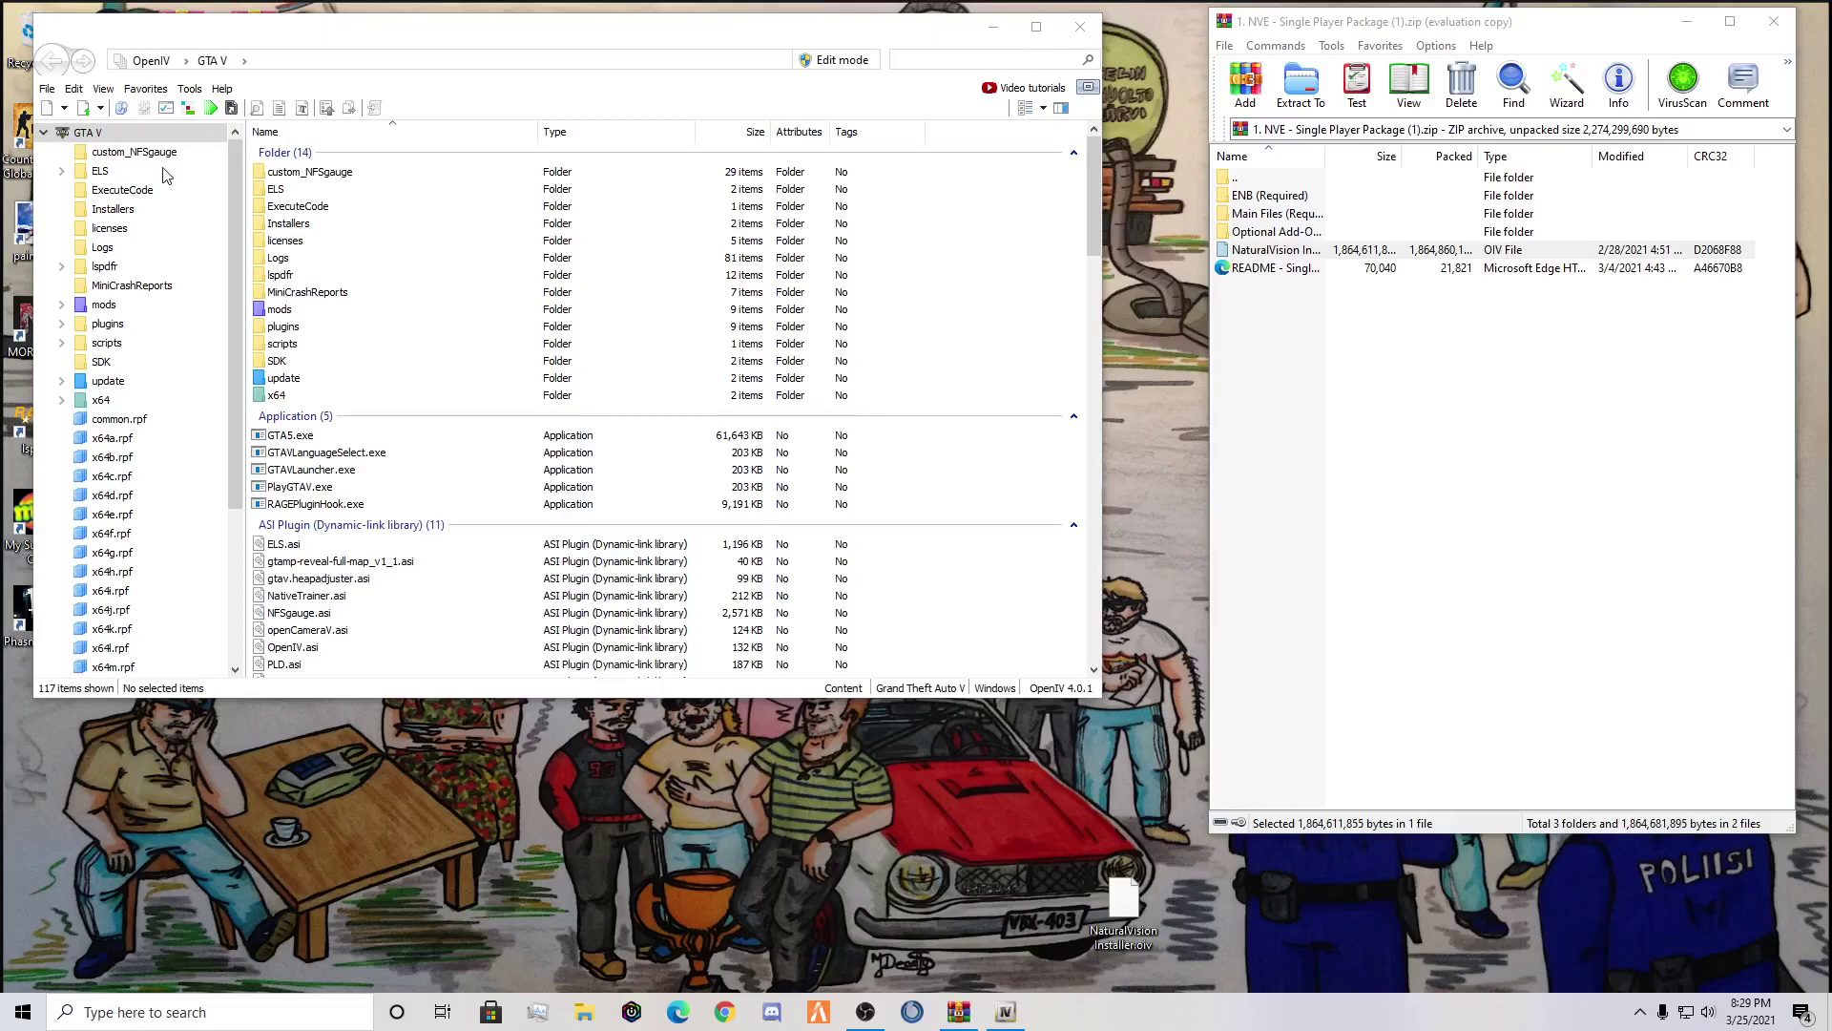
pyautogui.click(189, 108)
pyautogui.scroll(-1, 291, 243)
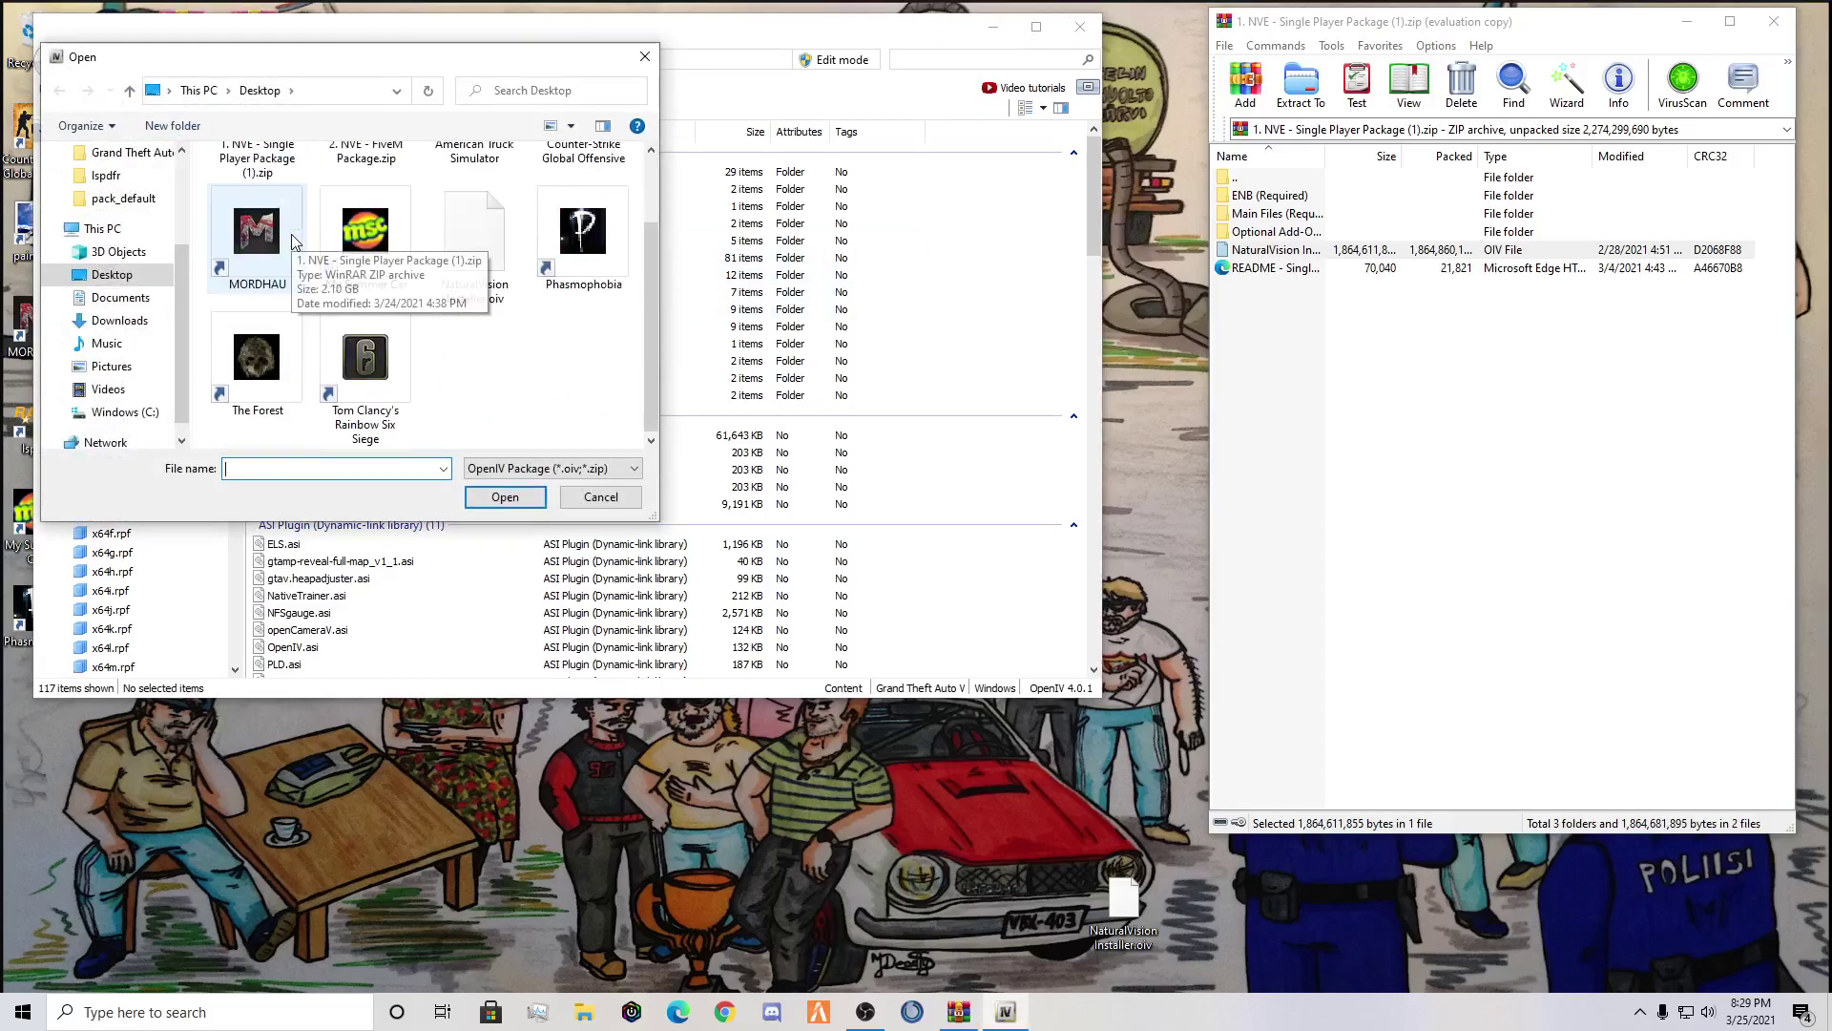
pyautogui.scroll(1, 296, 253)
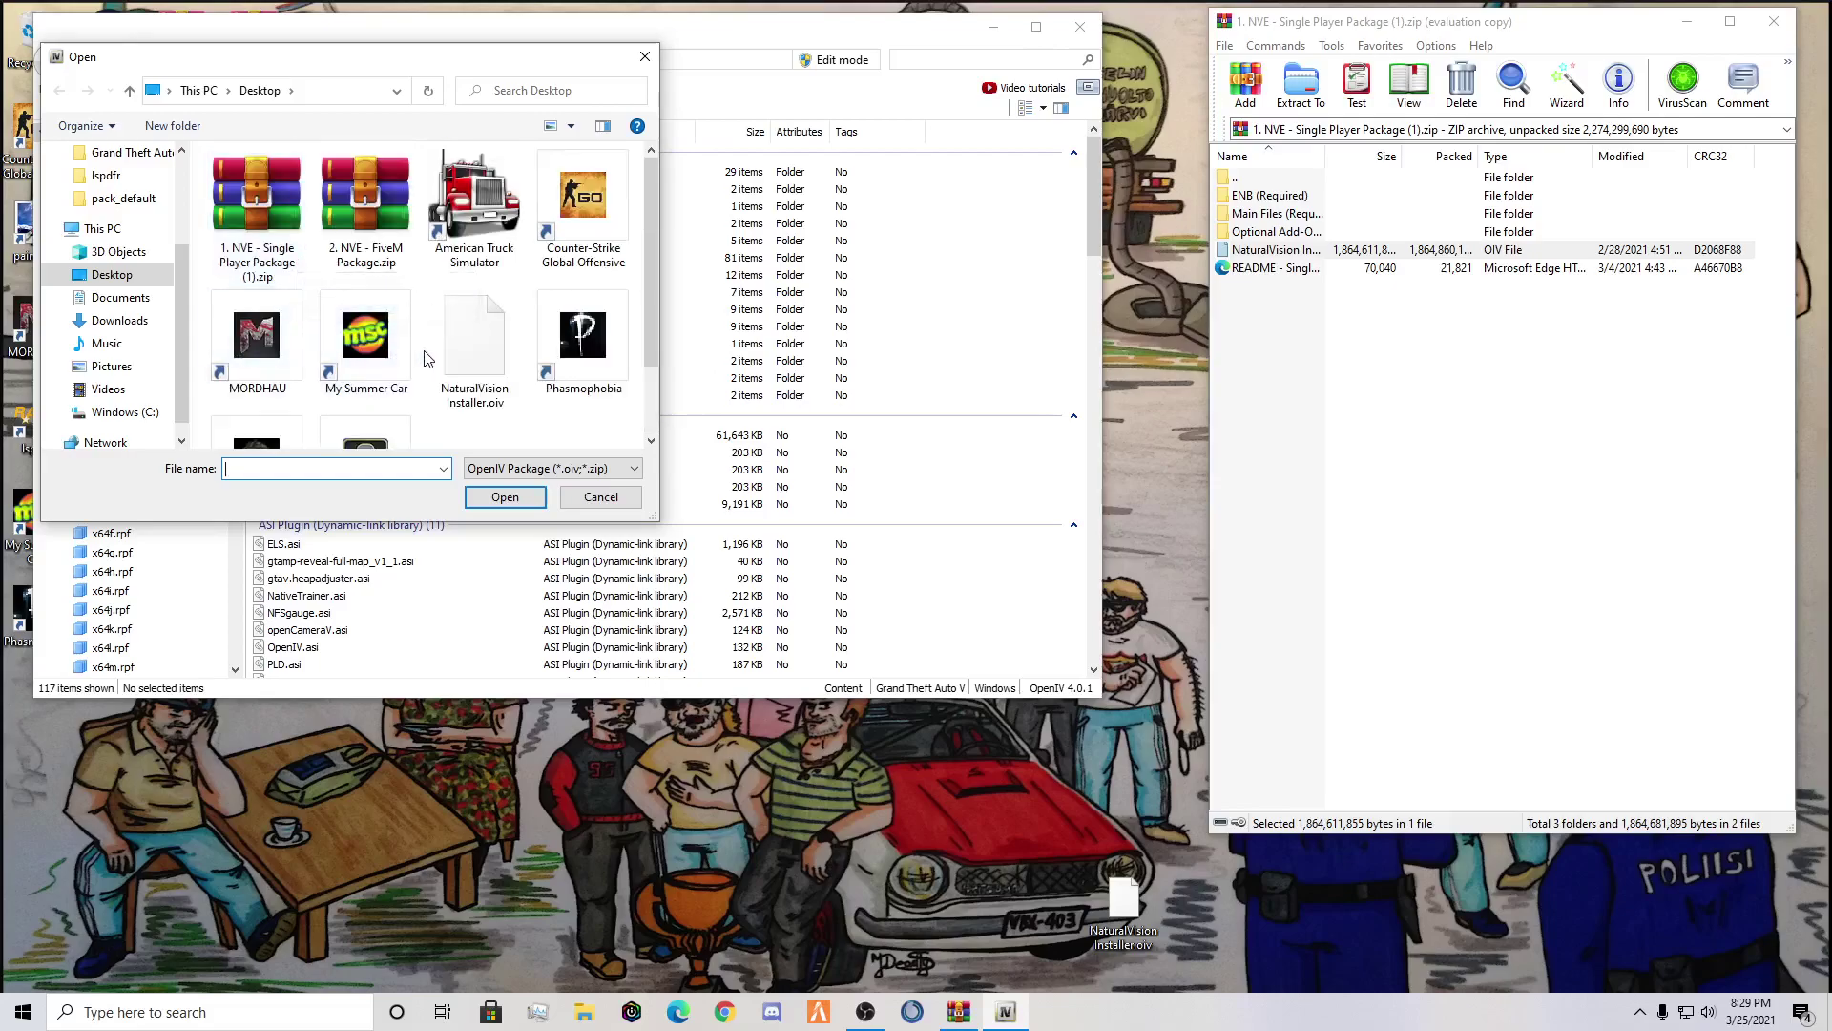
pyautogui.scroll(-1, 506, 401)
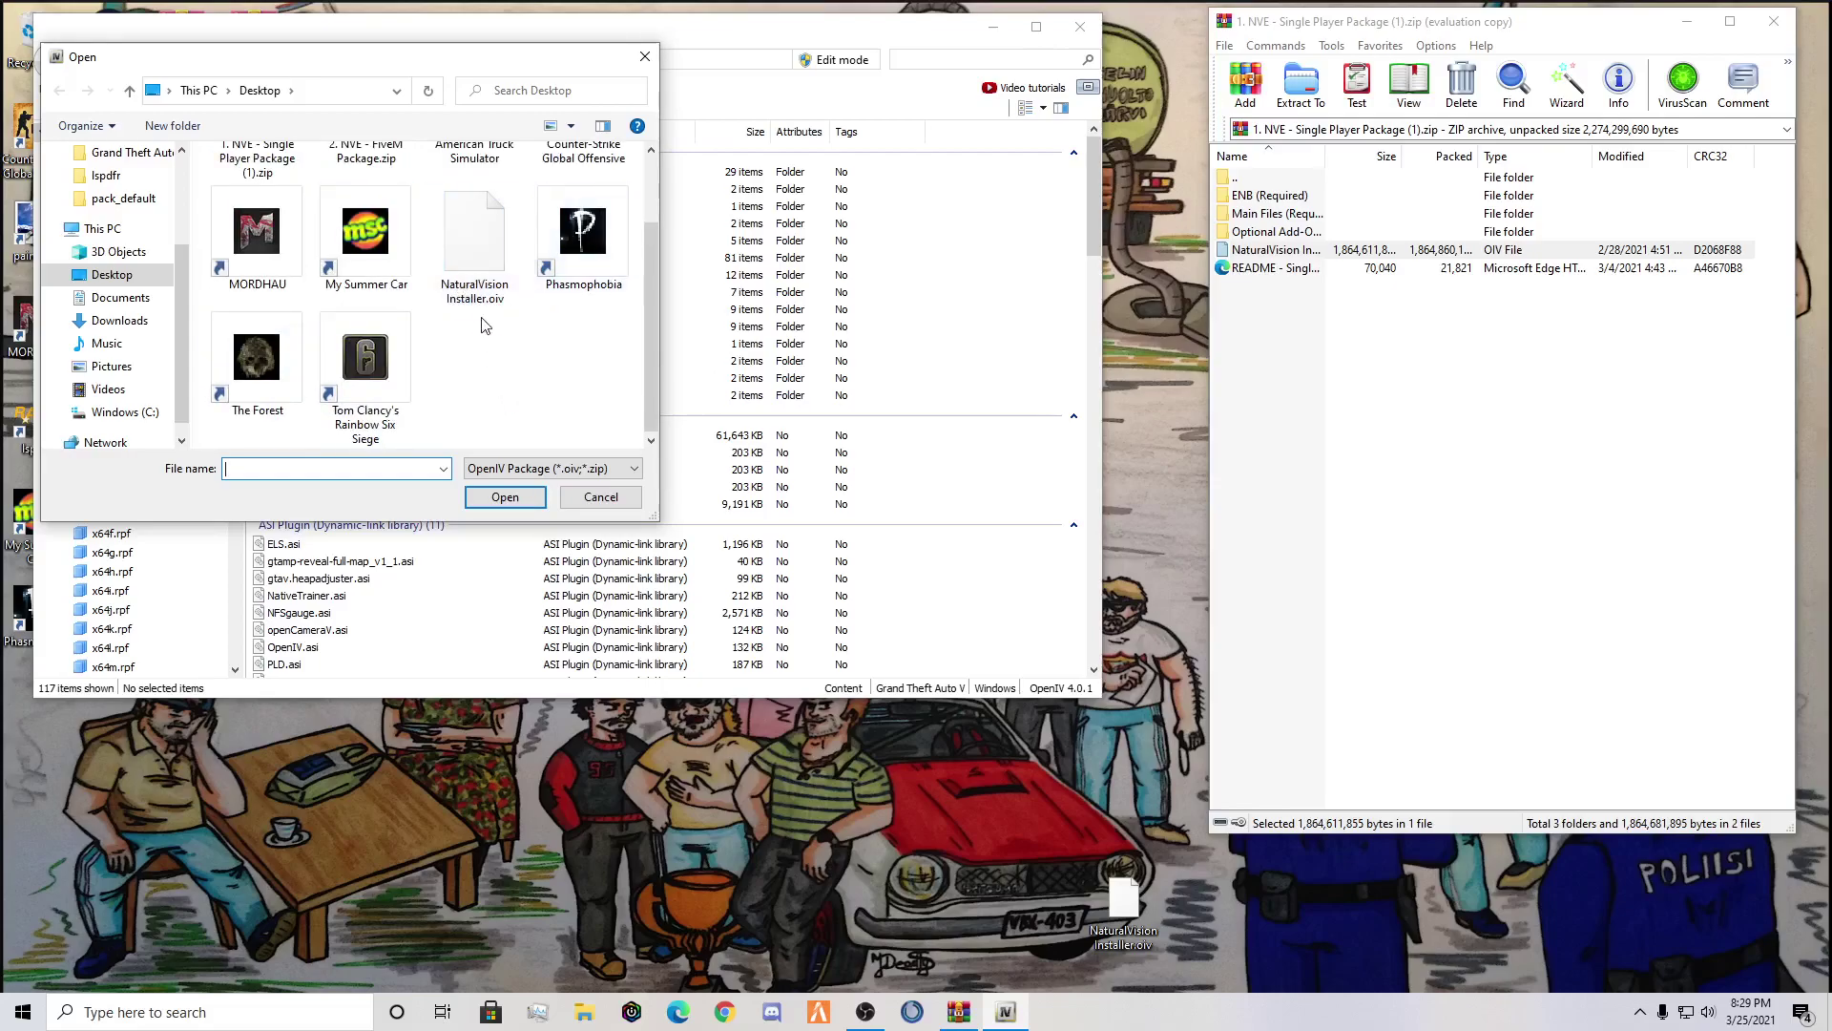
pyautogui.click(490, 297)
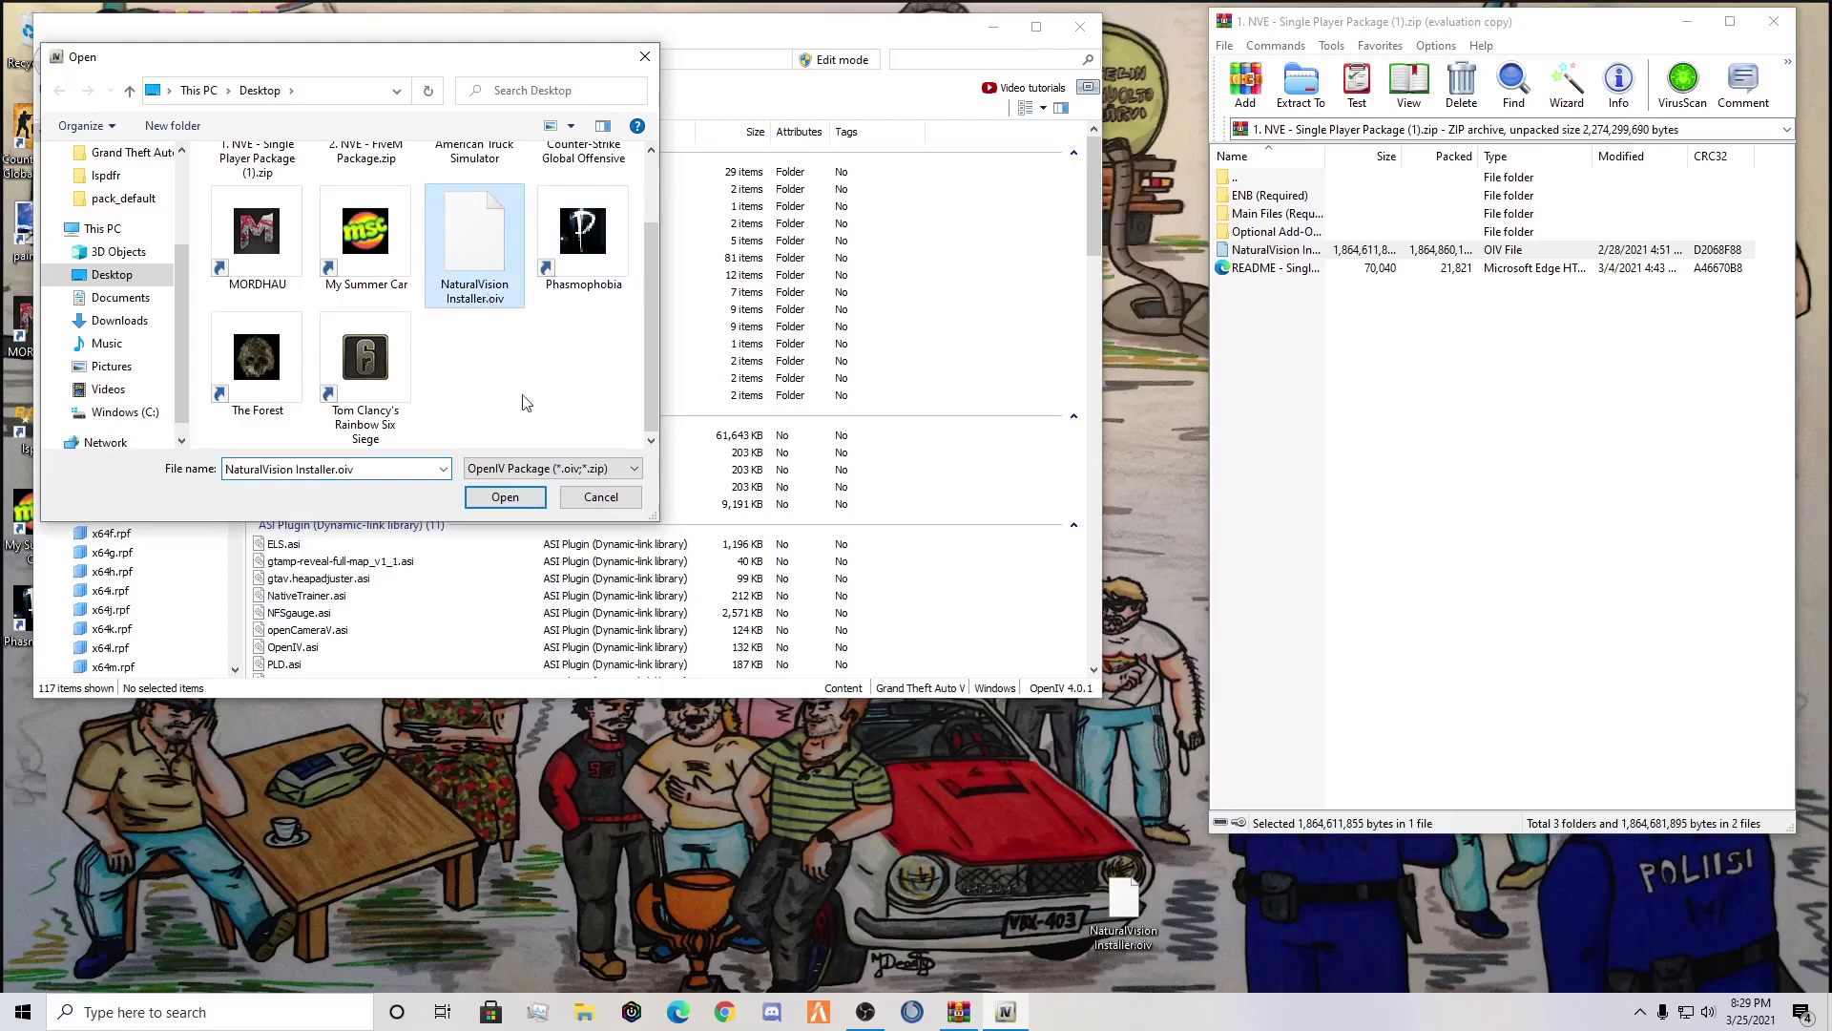
pyautogui.click(507, 500)
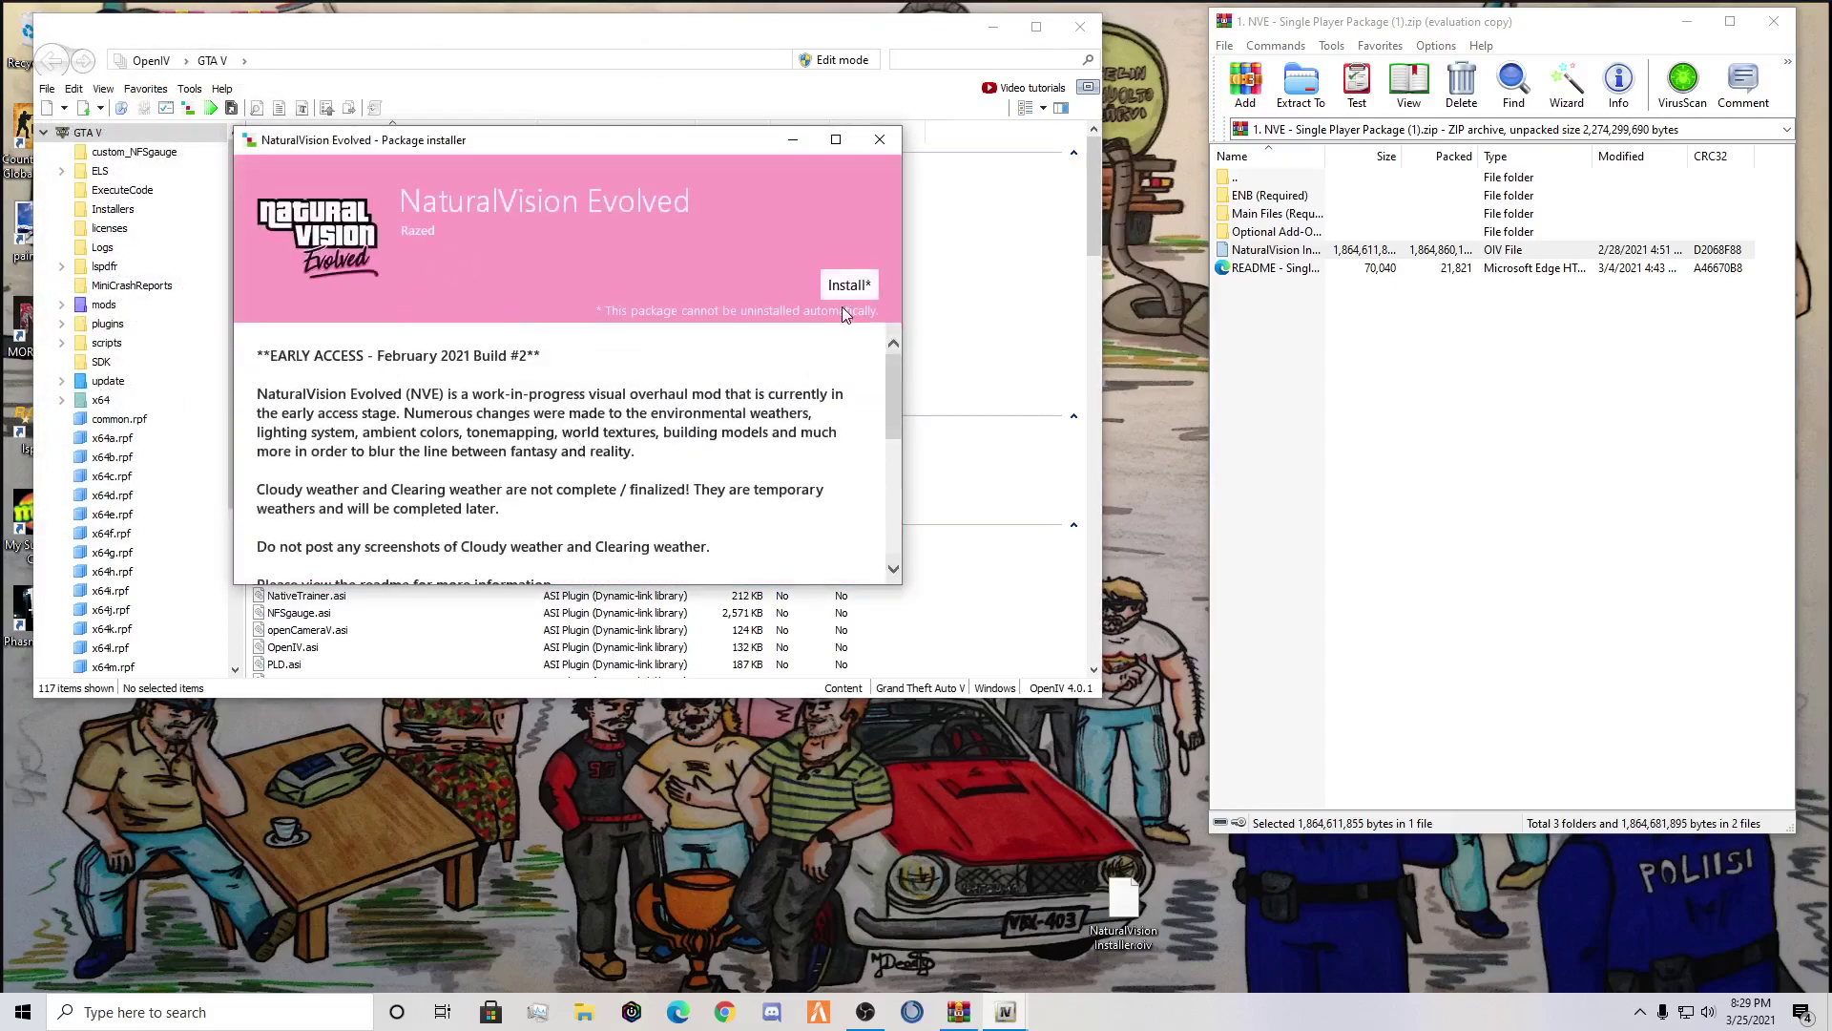
# Choose Install* into the mods folder, cancel at the confirmation page and close the installer
pyautogui.click(851, 288)
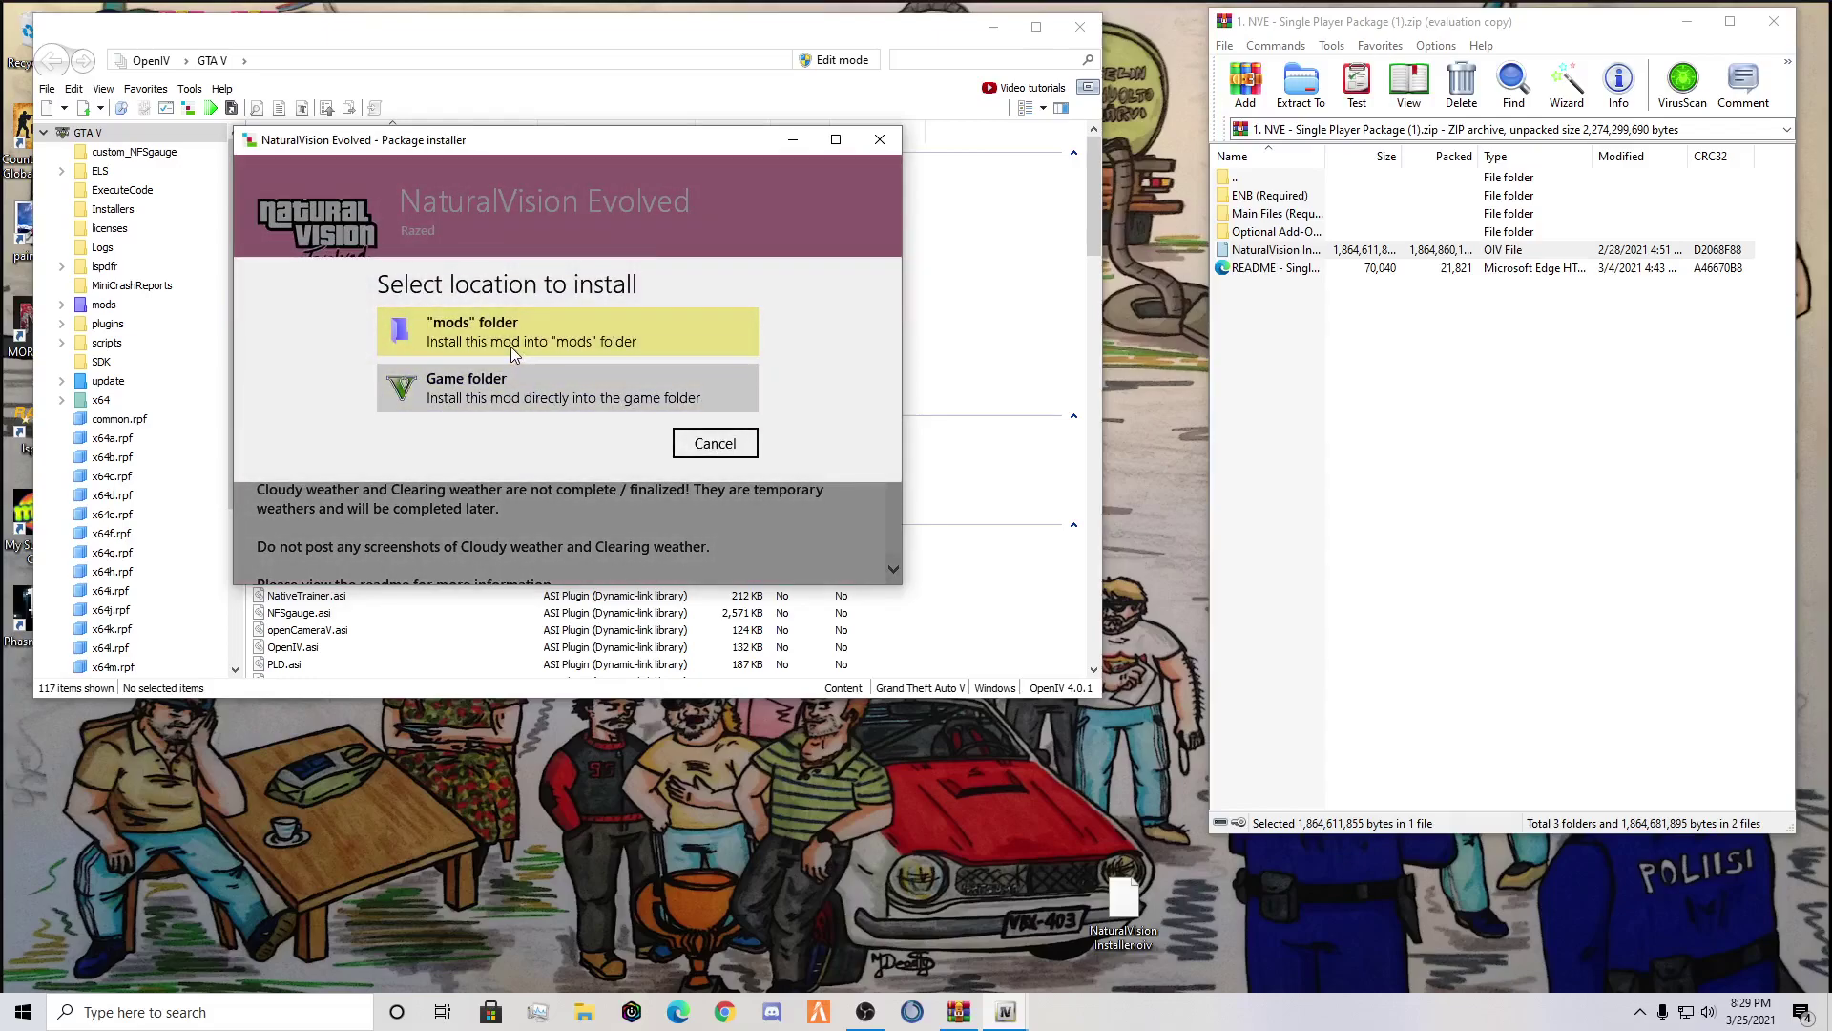
pyautogui.click(512, 346)
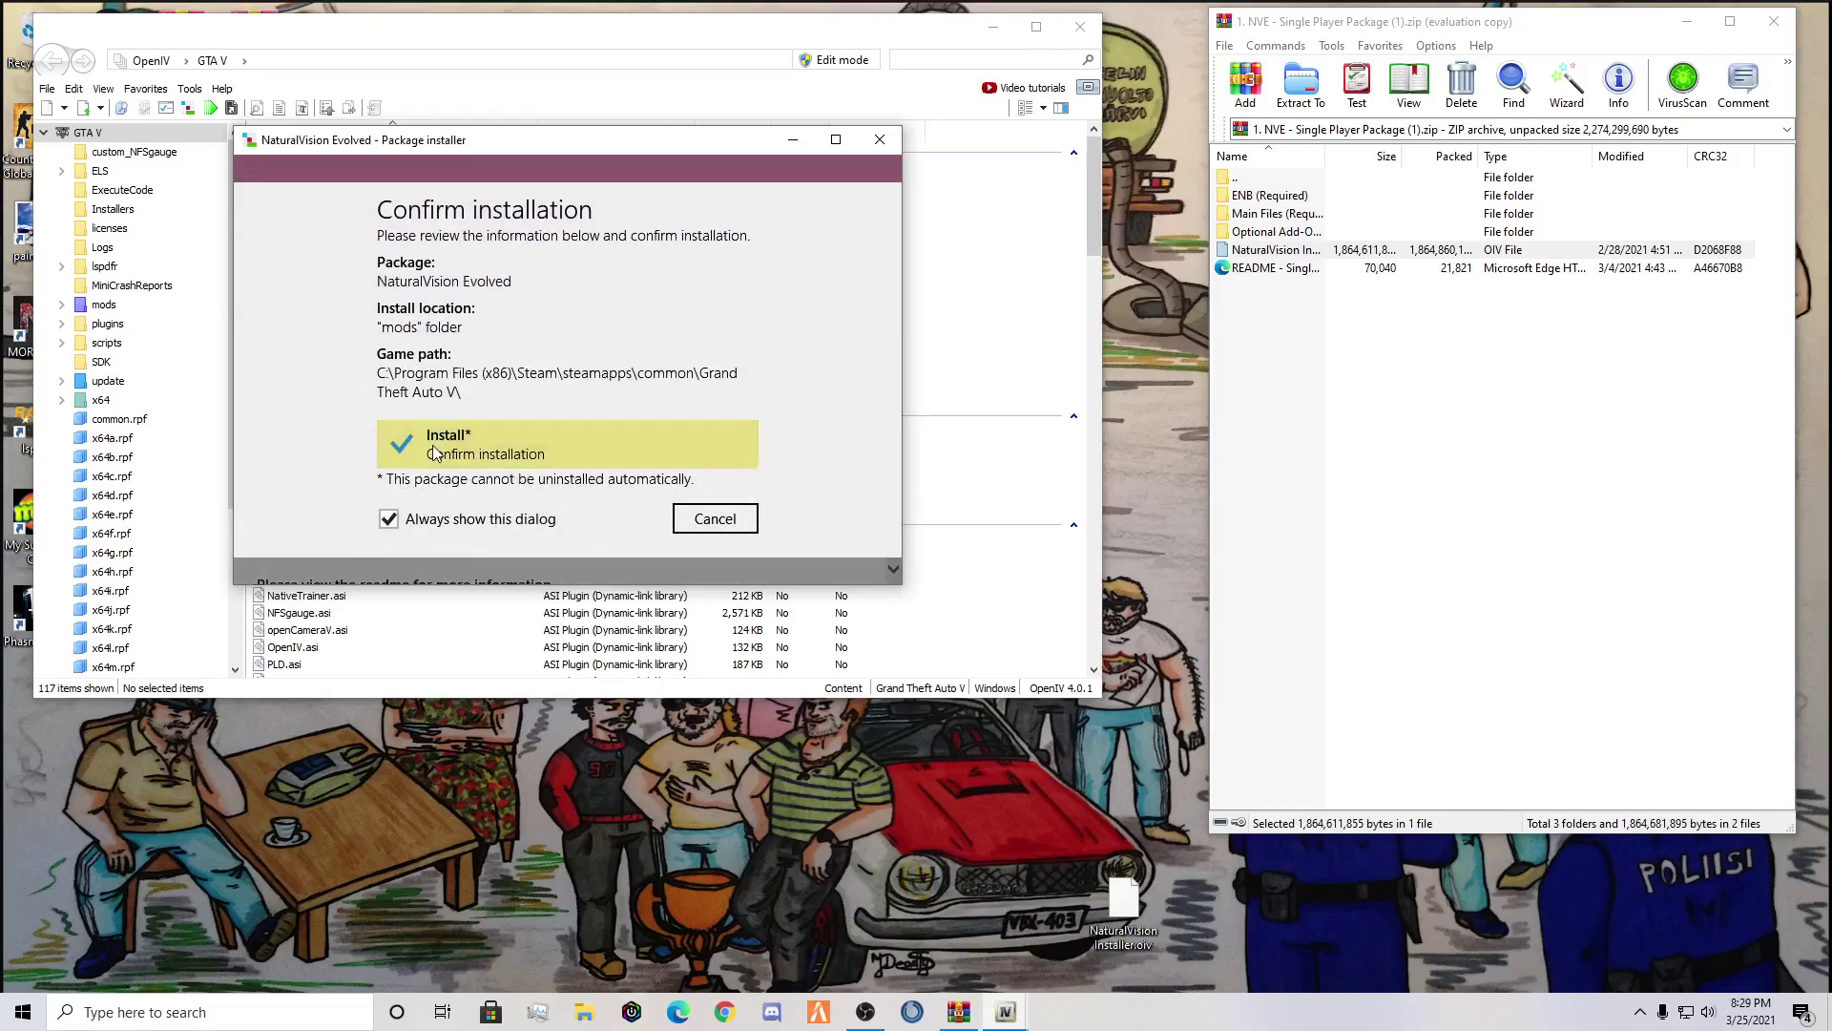
pyautogui.click(714, 518)
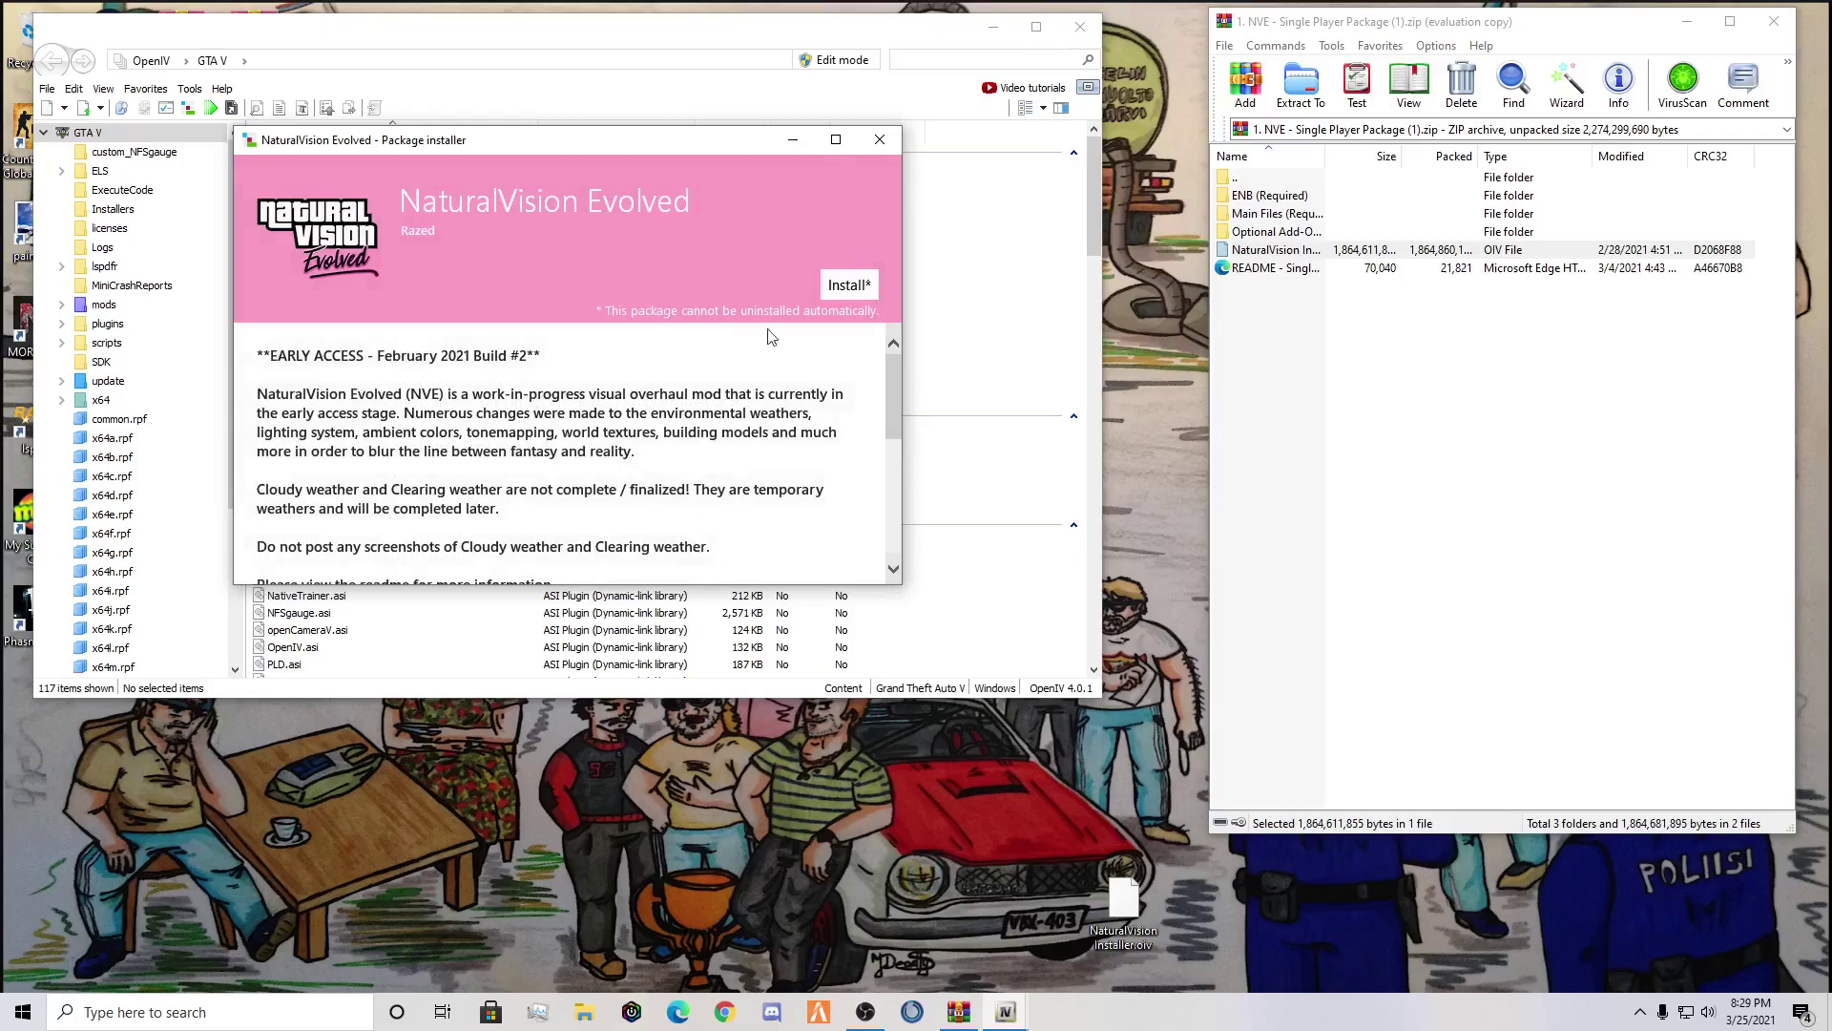
pyautogui.click(879, 139)
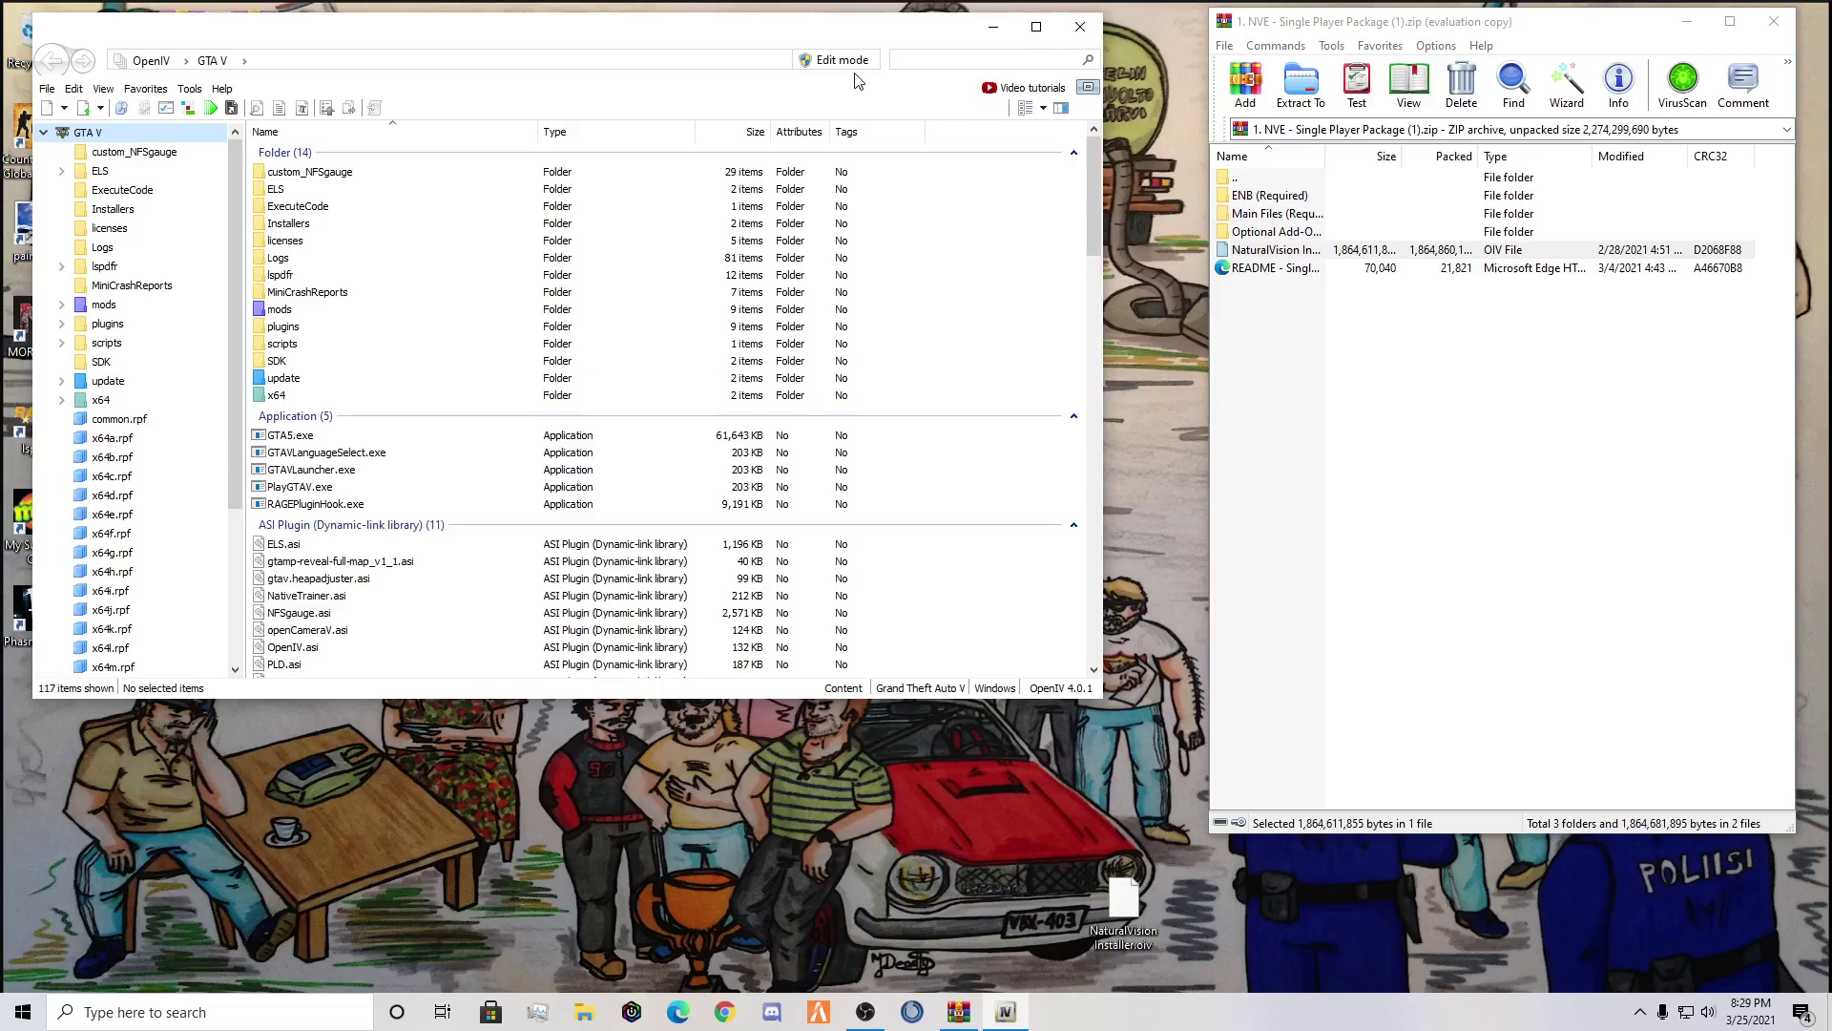
# Open the Optional Add-Ons folder inside the NVE archive
pyautogui.doubleClick(1267, 234)
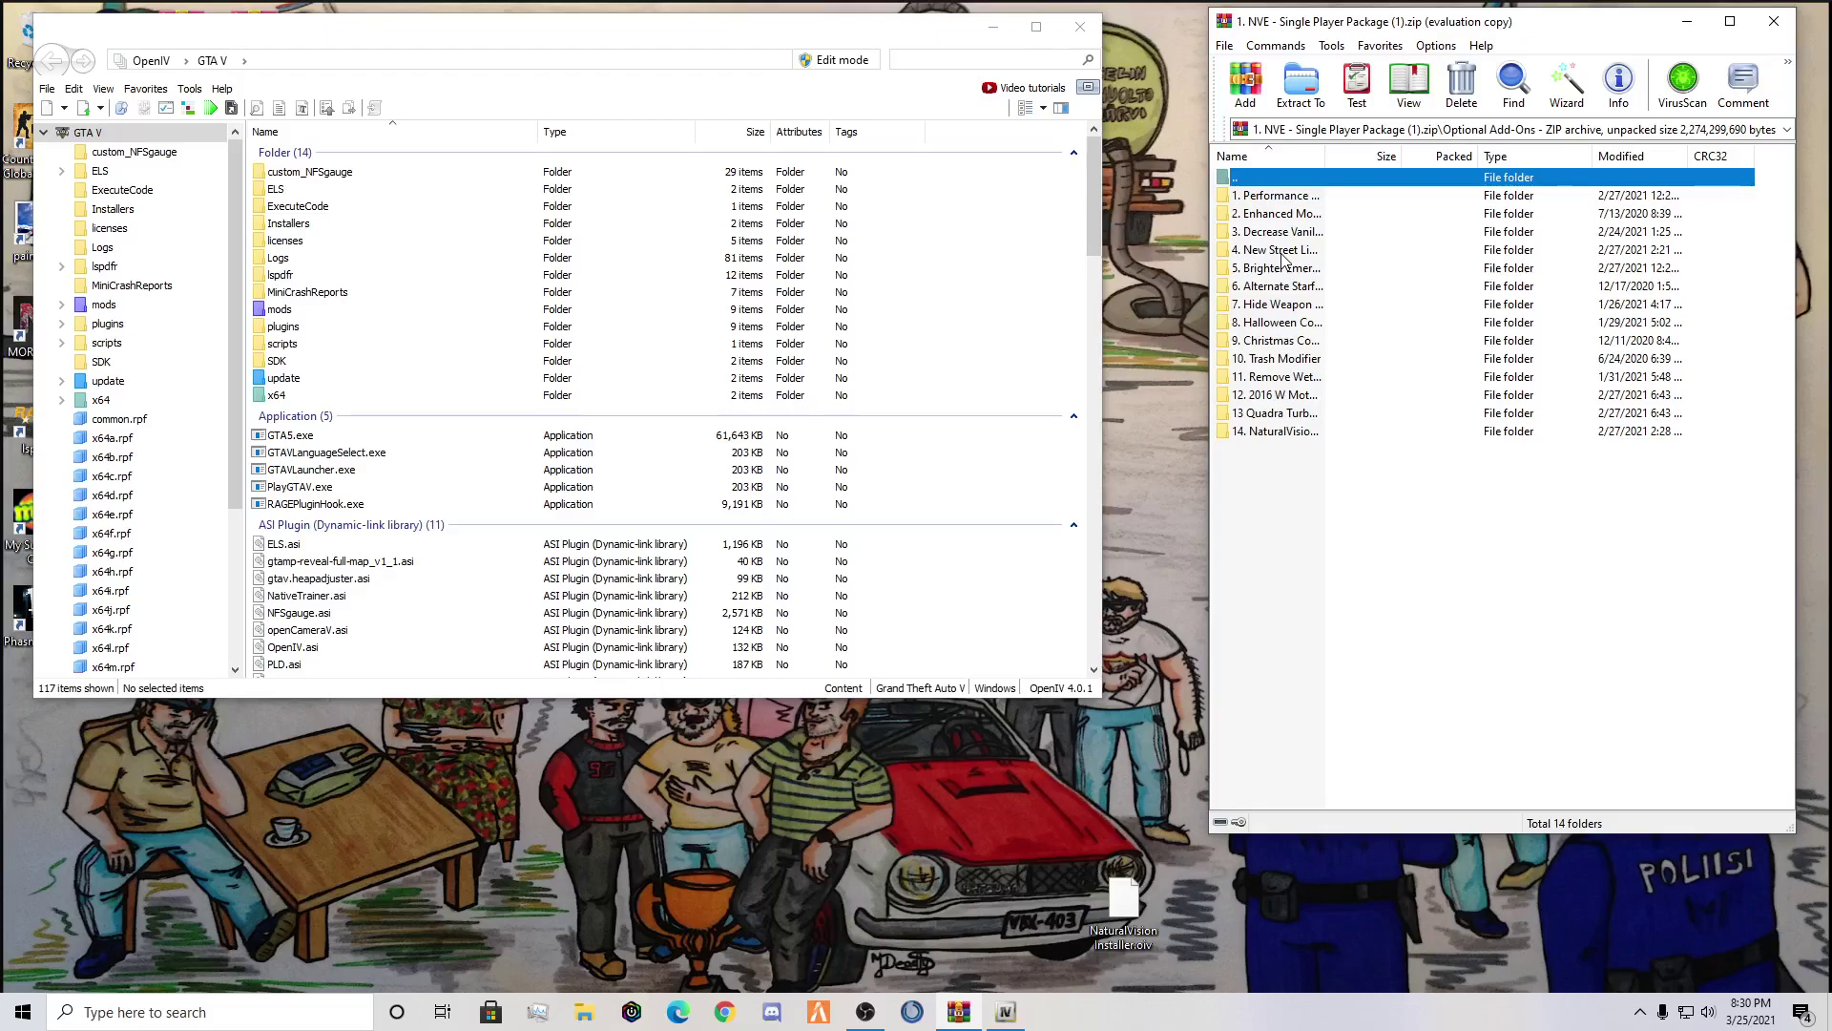
# Navigate OpenIV into mods\update\update.rpf\common\data
pyautogui.doubleClick(286, 310)
pyautogui.doubleClick(336, 172)
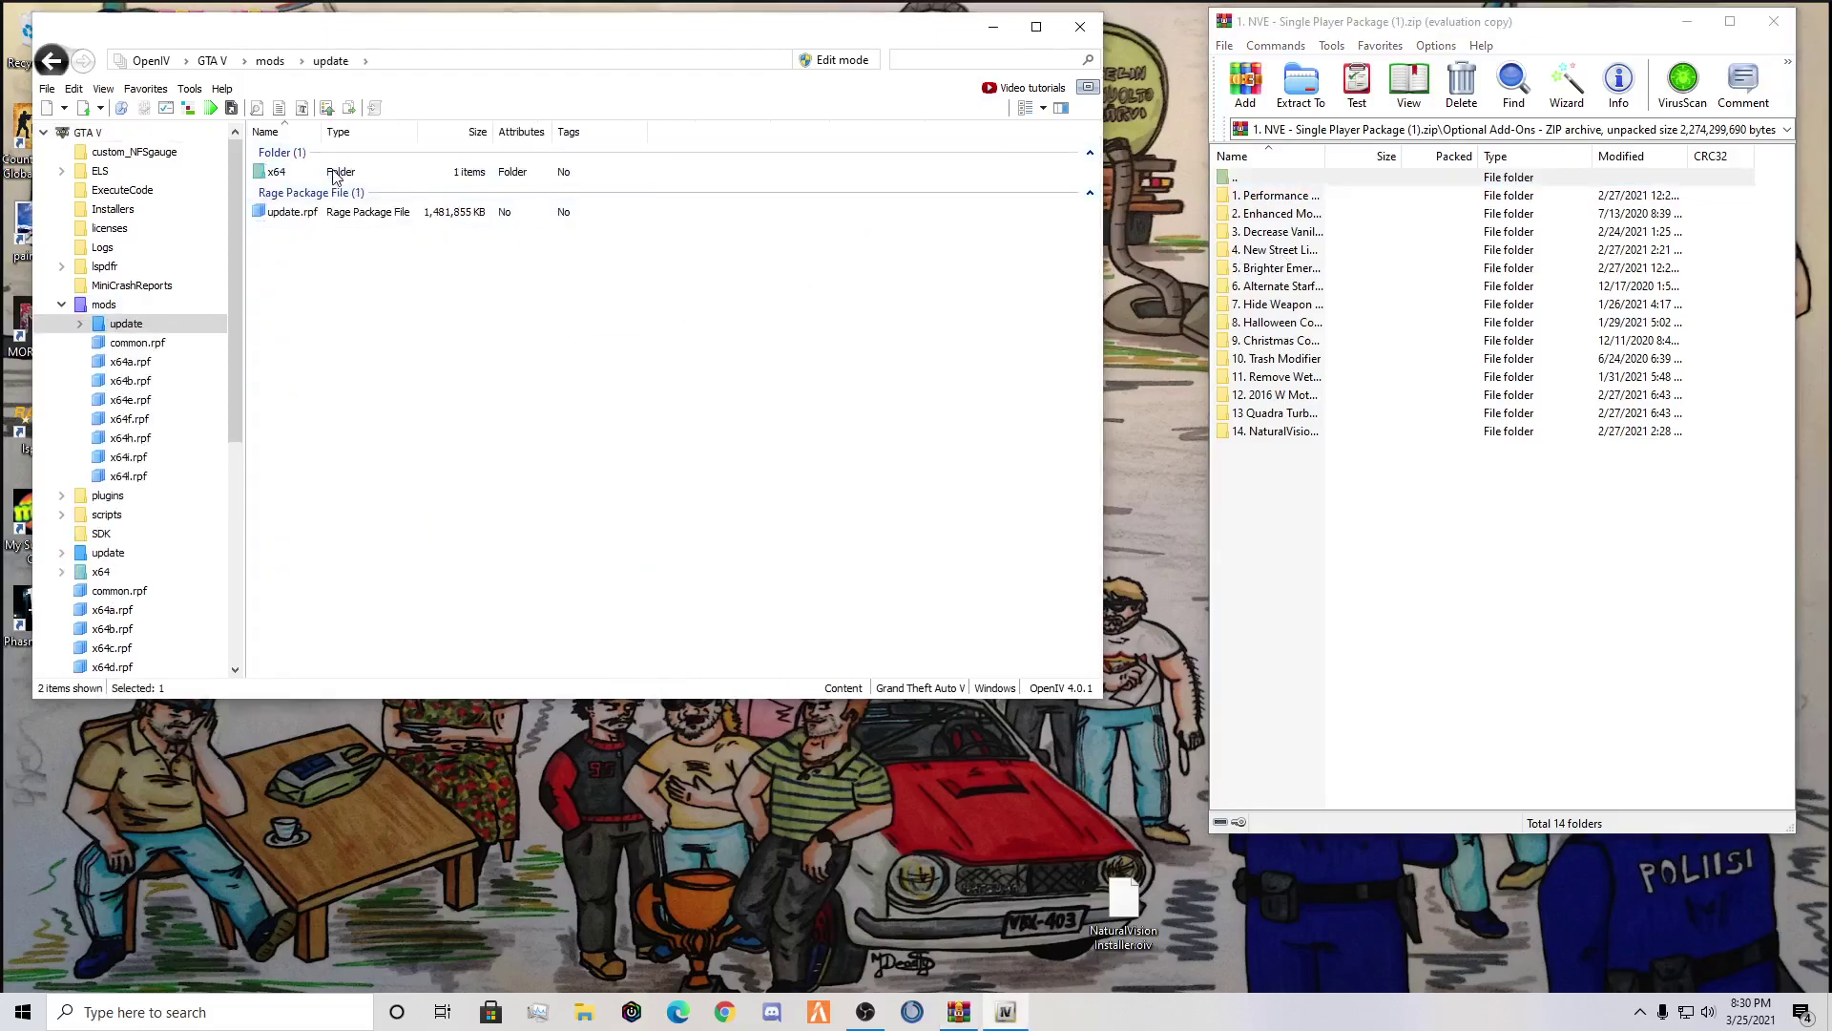
pyautogui.doubleClick(325, 210)
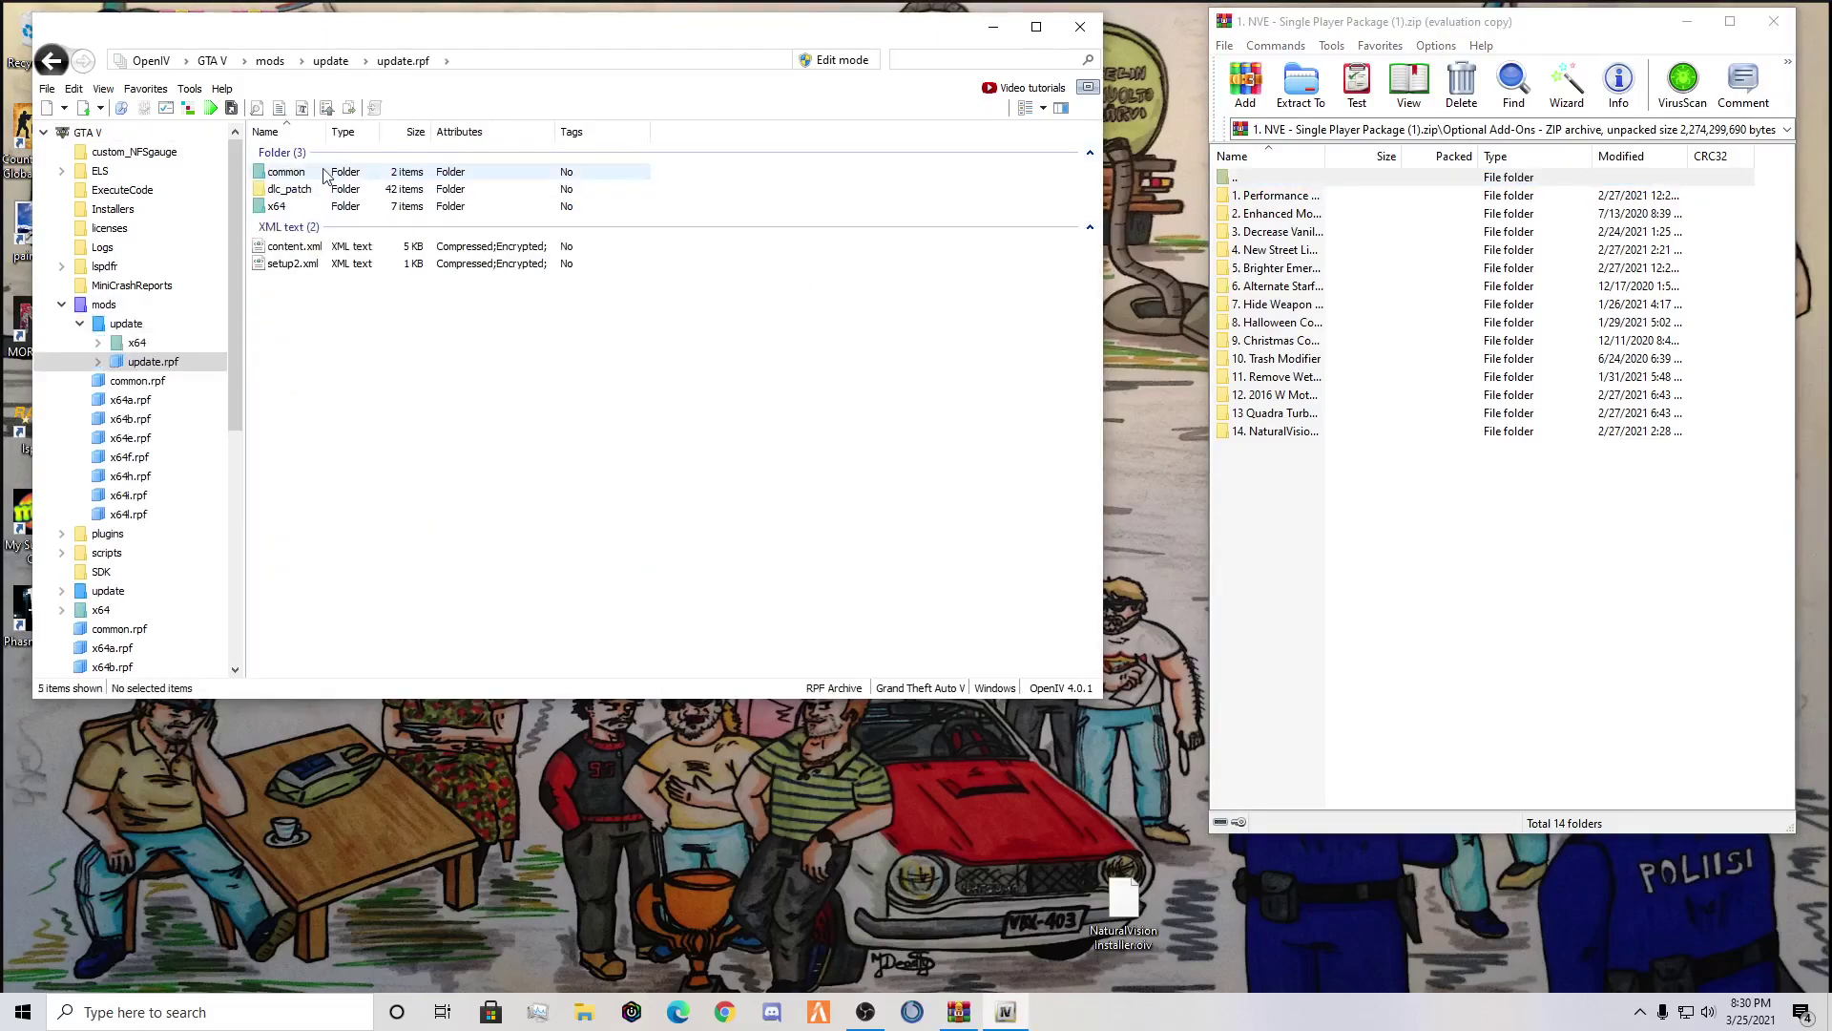
pyautogui.doubleClick(325, 174)
pyautogui.doubleClick(325, 173)
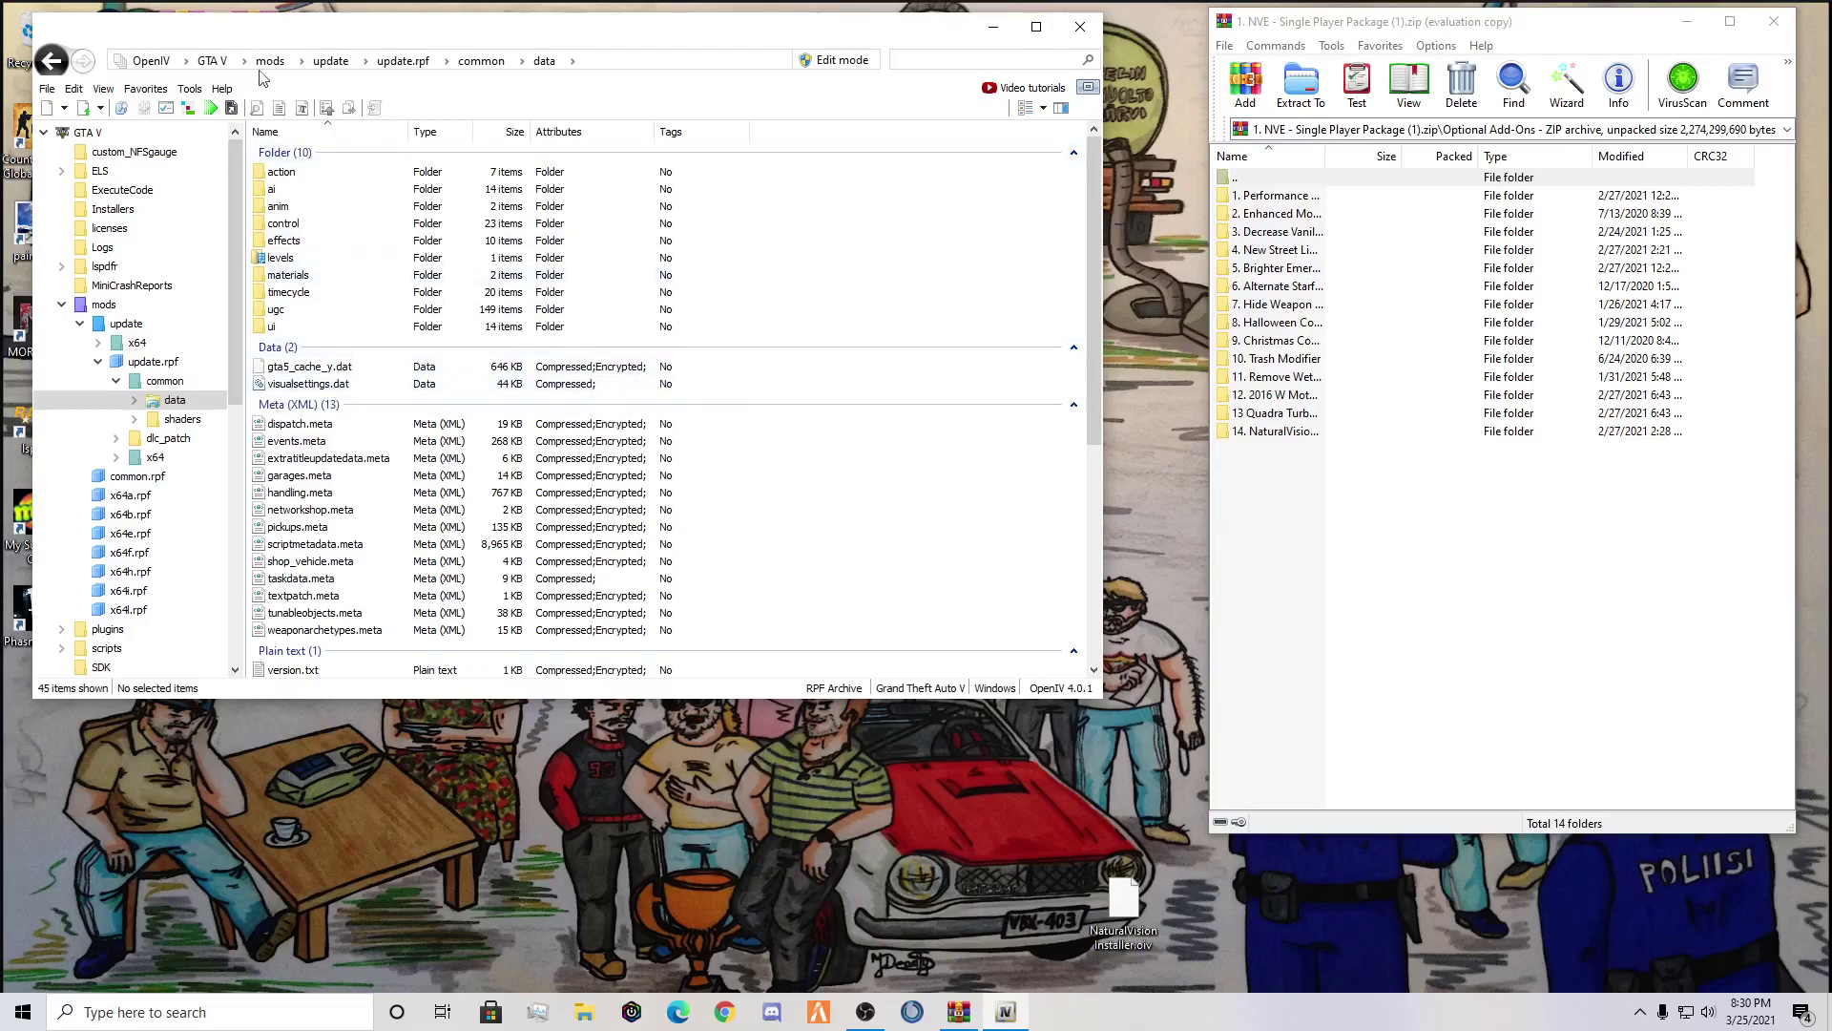
# Return OpenIV to the GTA V root and select the Performance Boost add-on folder in WinRAR
pyautogui.click(213, 61)
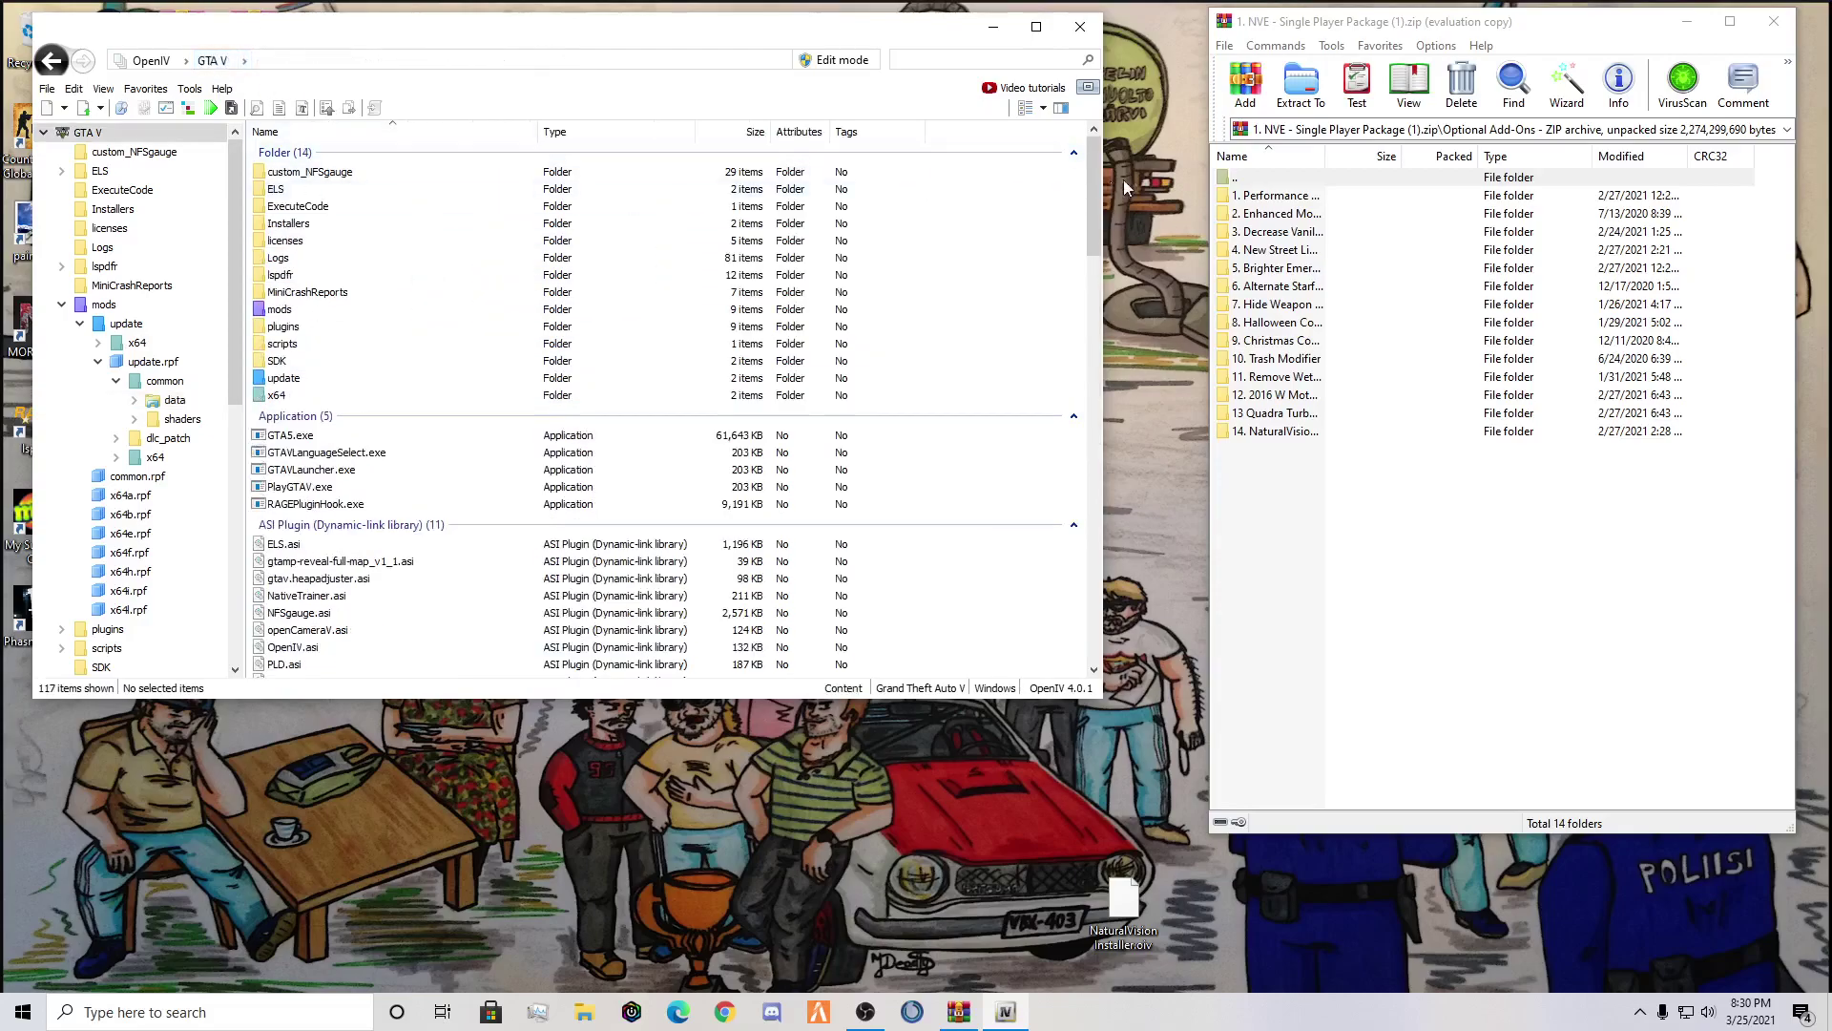
pyautogui.click(1277, 200)
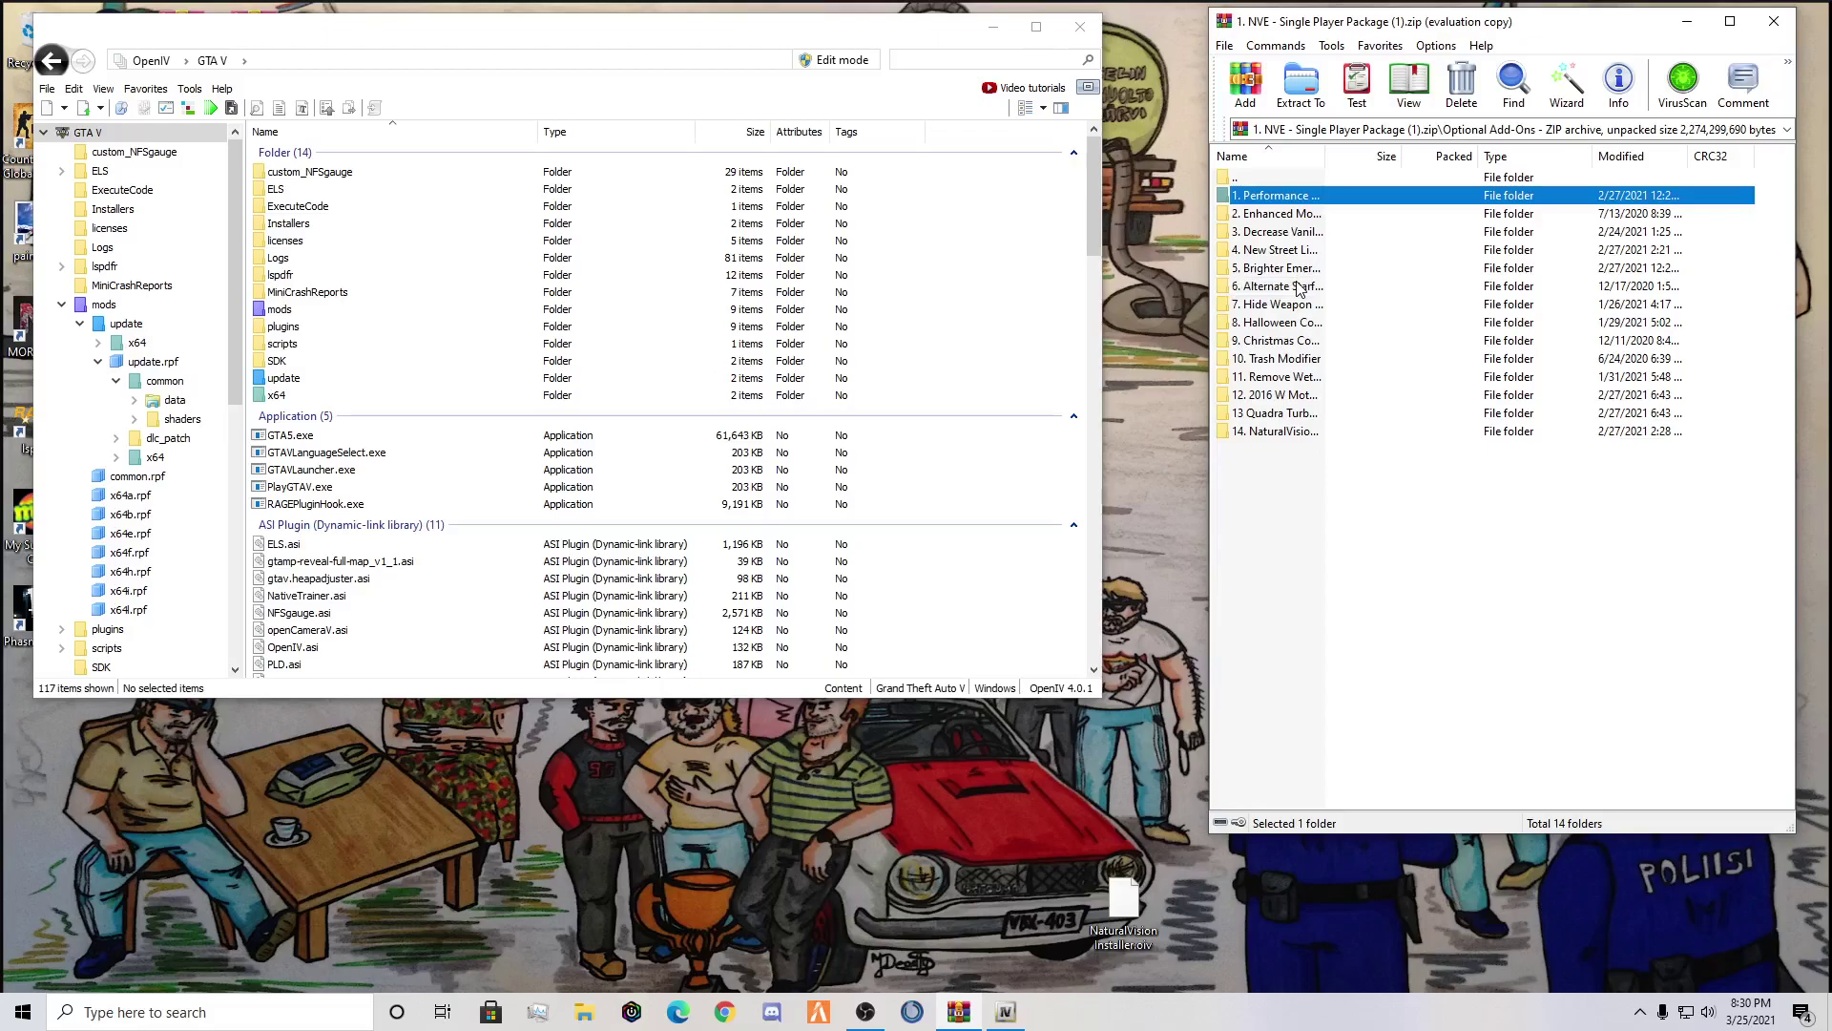
pyautogui.doubleClick(1278, 196)
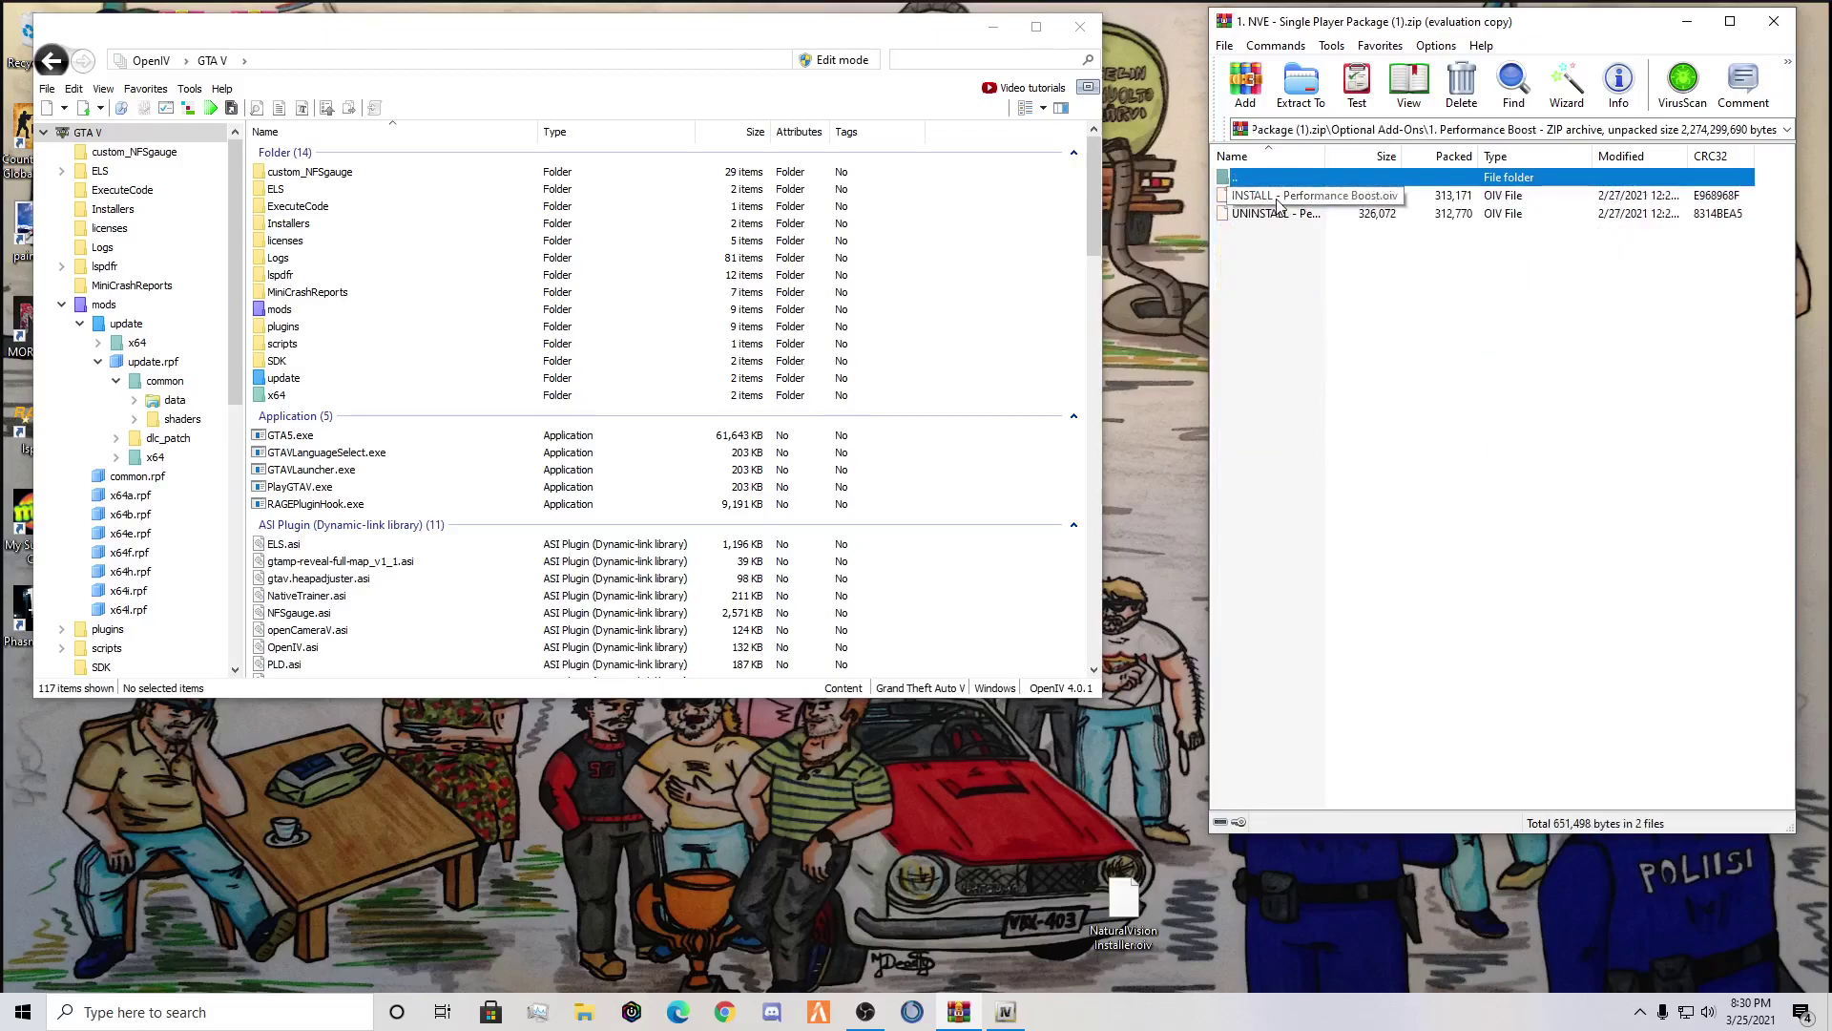
pyautogui.click(1278, 201)
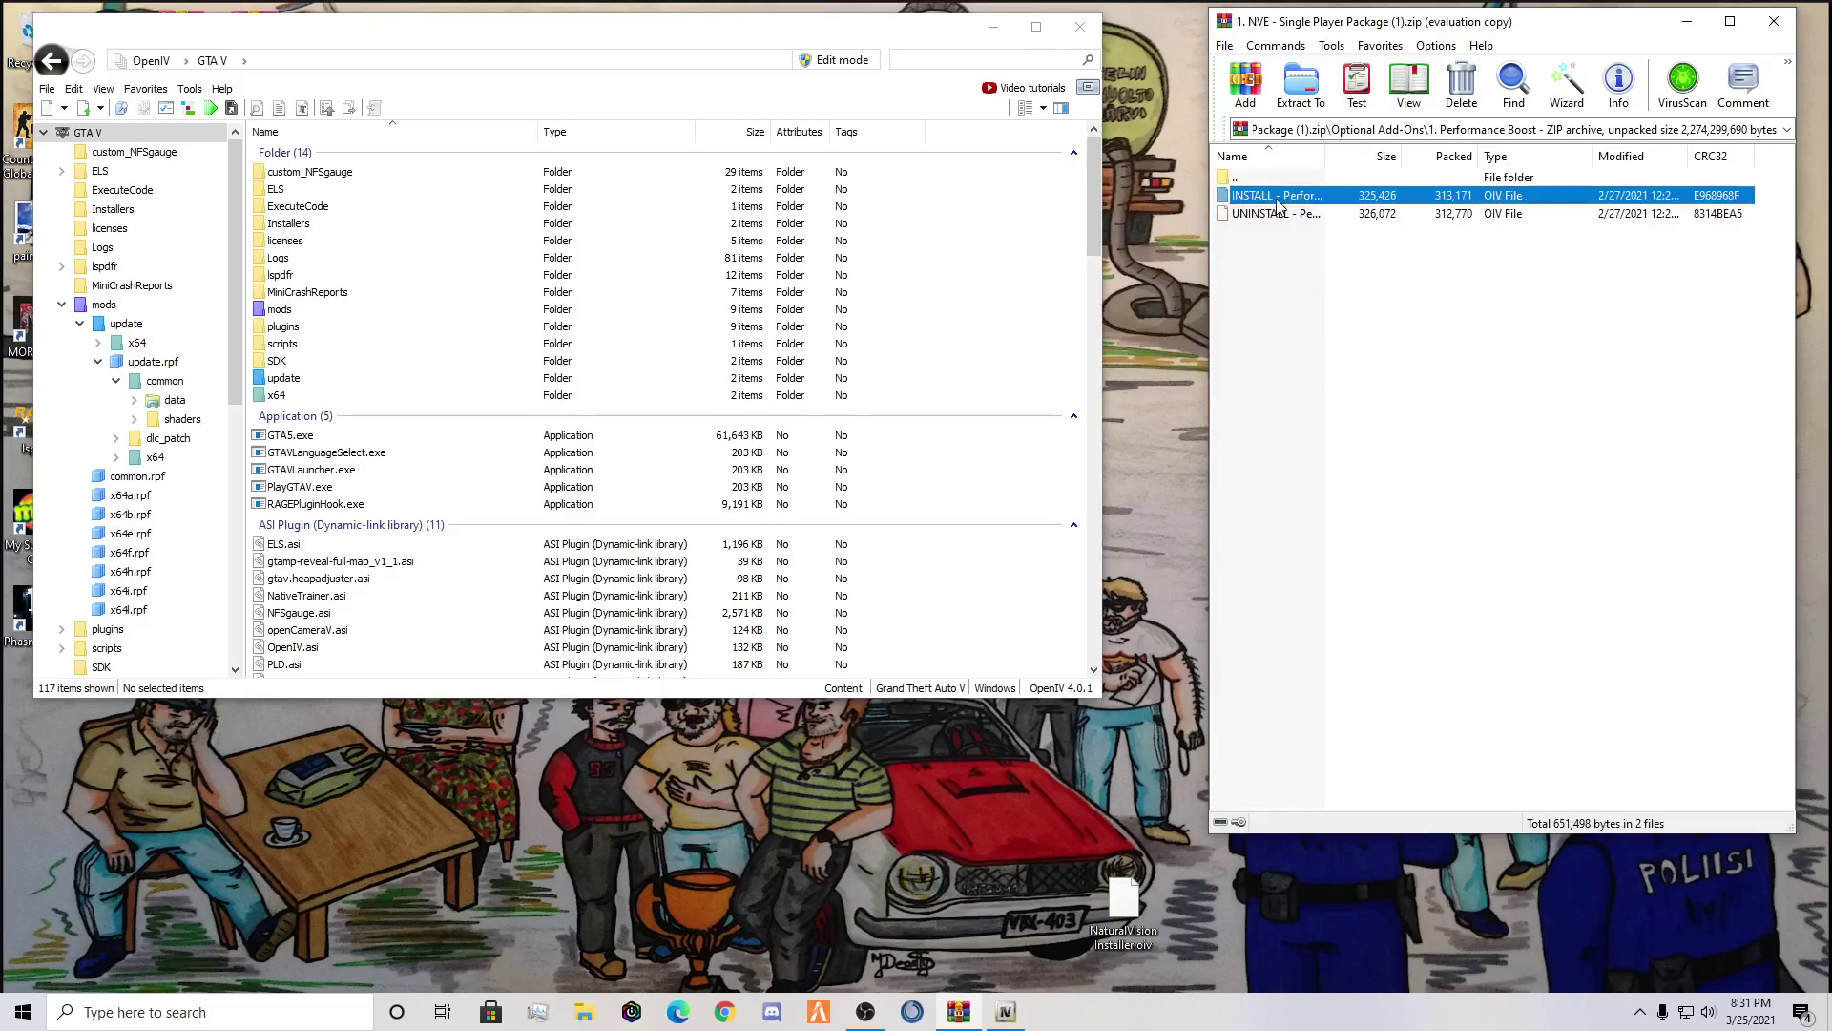
pyautogui.moveTo(1278, 201)
pyautogui.mouseDown()
pyautogui.moveTo(1304, 205)
pyautogui.moveTo(1288, 204)
pyautogui.mouseUp()
pyautogui.doubleClick(1268, 180)
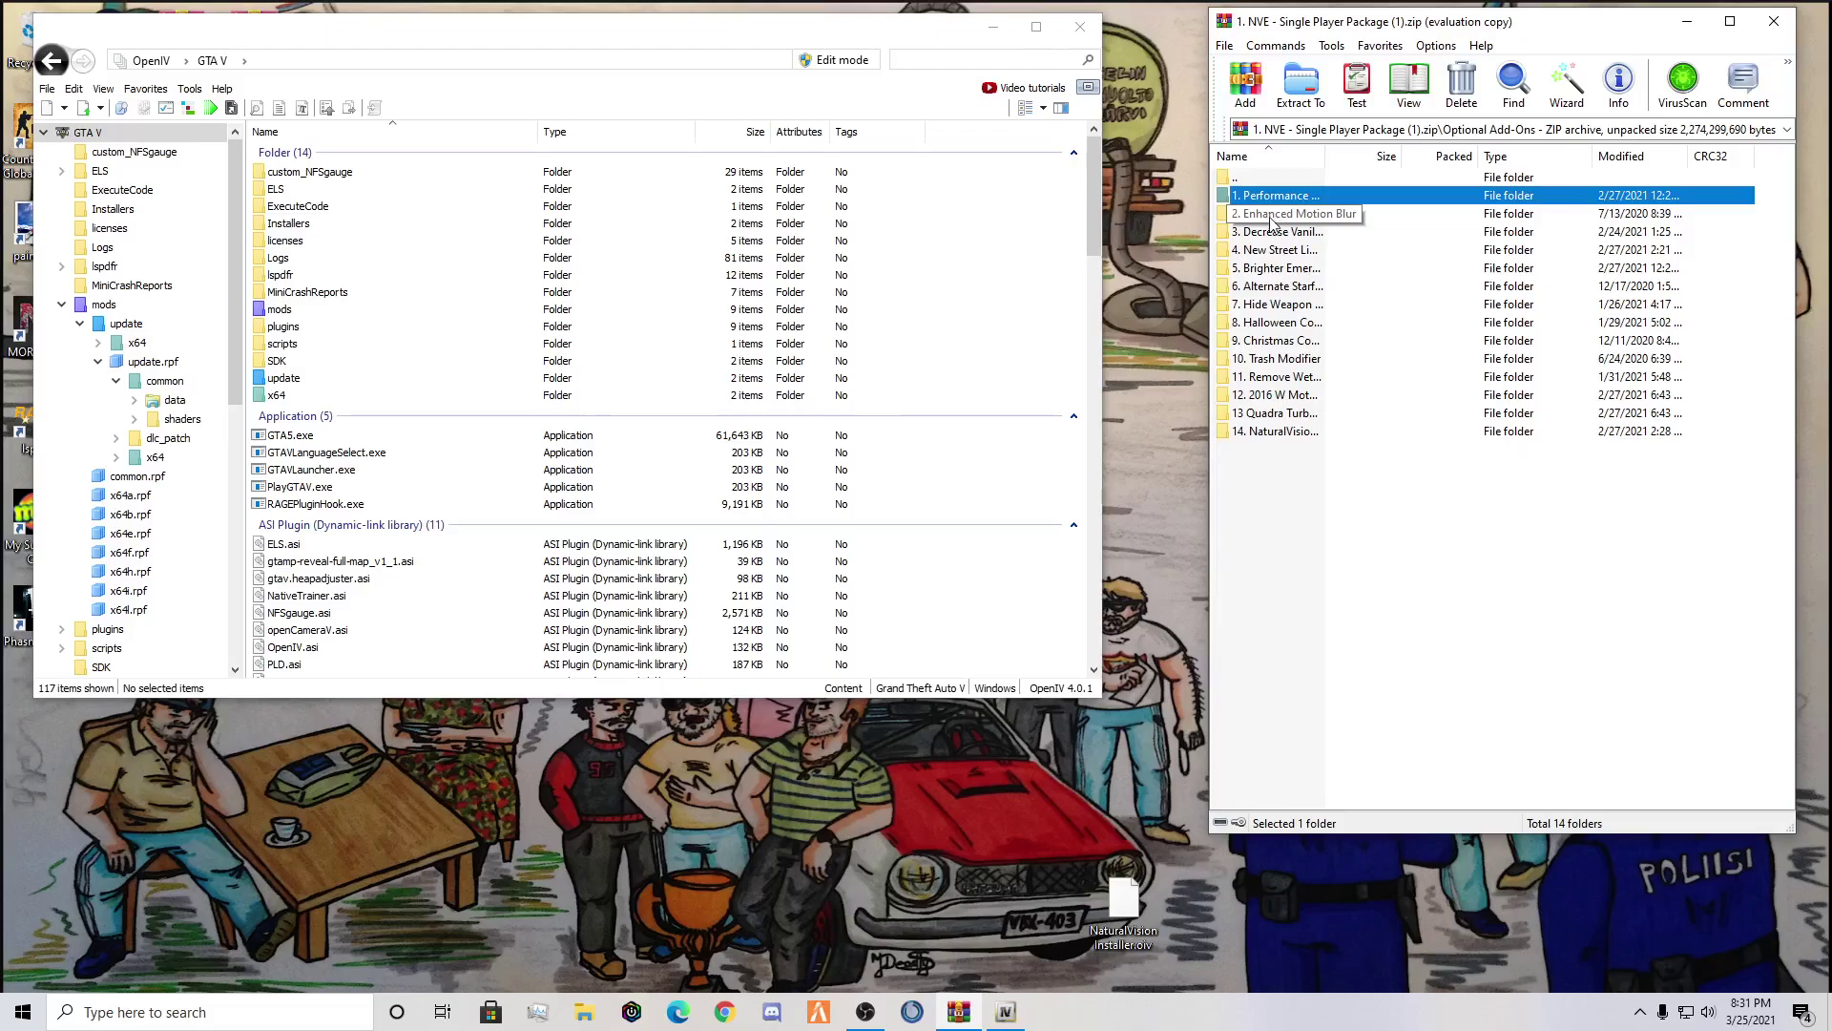
pyautogui.doubleClick(1272, 216)
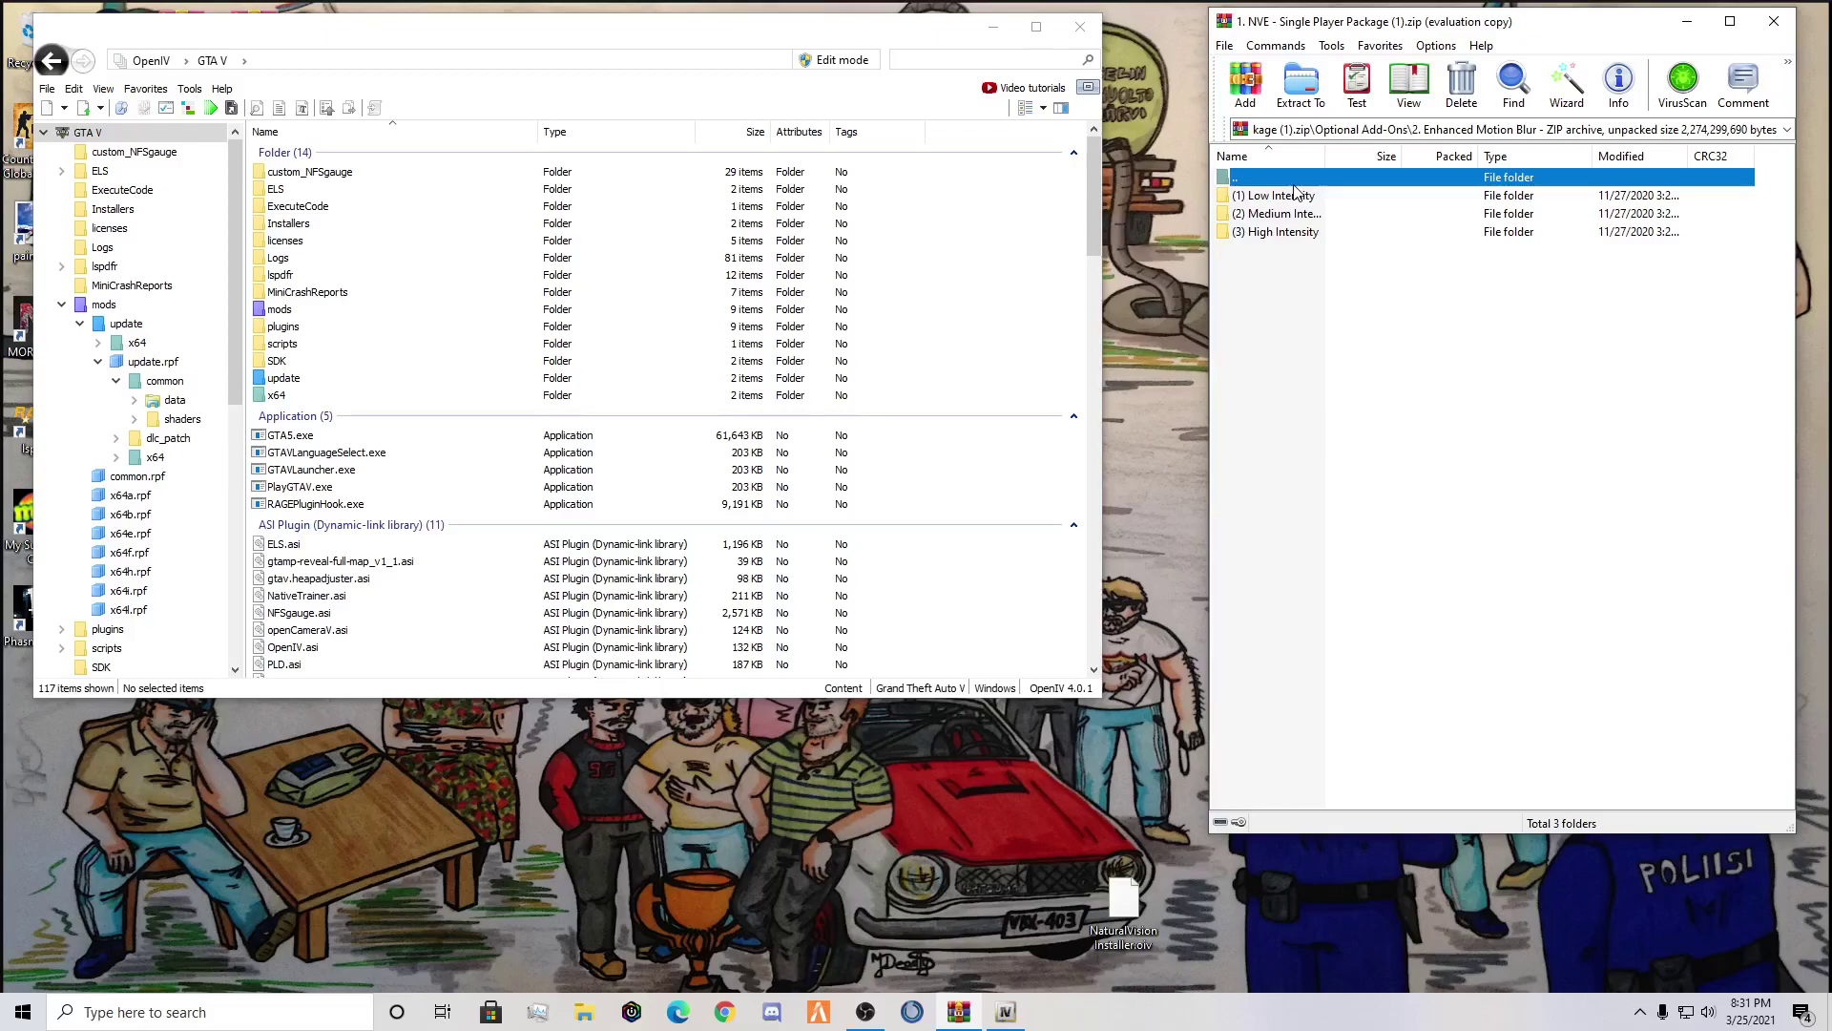
pyautogui.doubleClick(1294, 184)
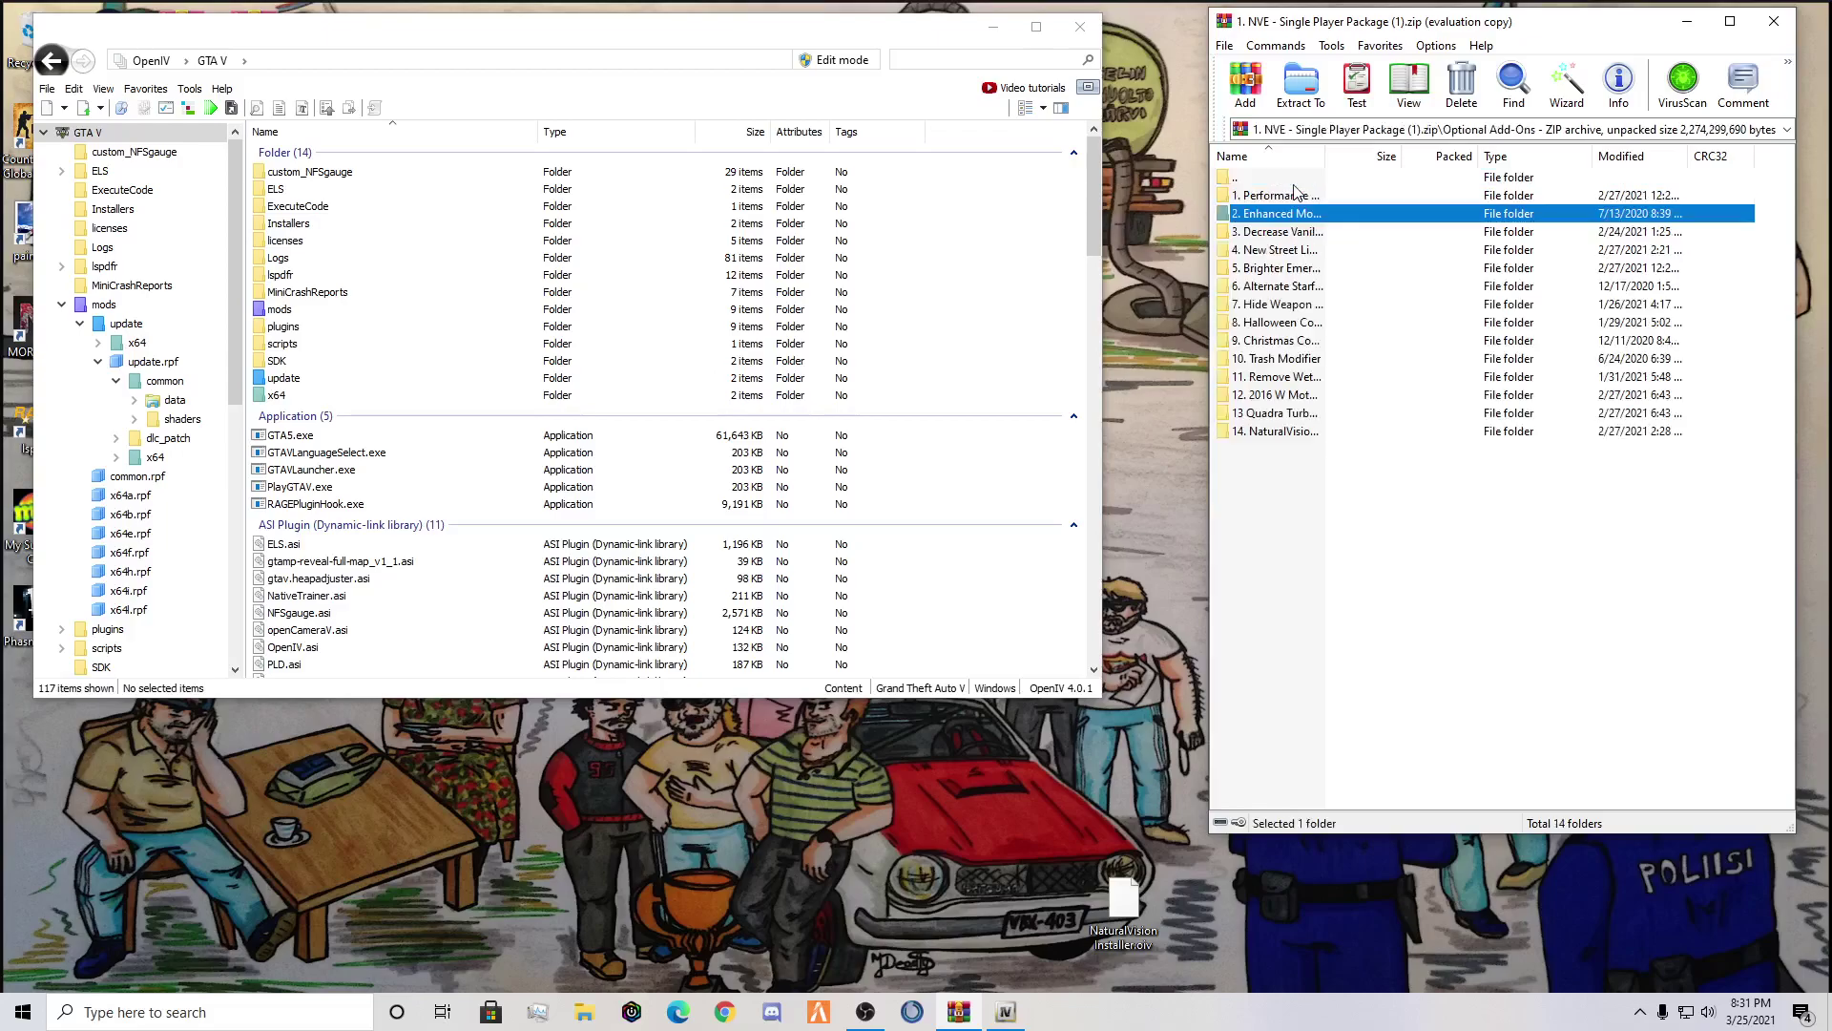
# Copy the Decrease Vanilla Street Light Intensity INSTALL .oiv from the archive onto the desktop
pyautogui.doubleClick(1291, 235)
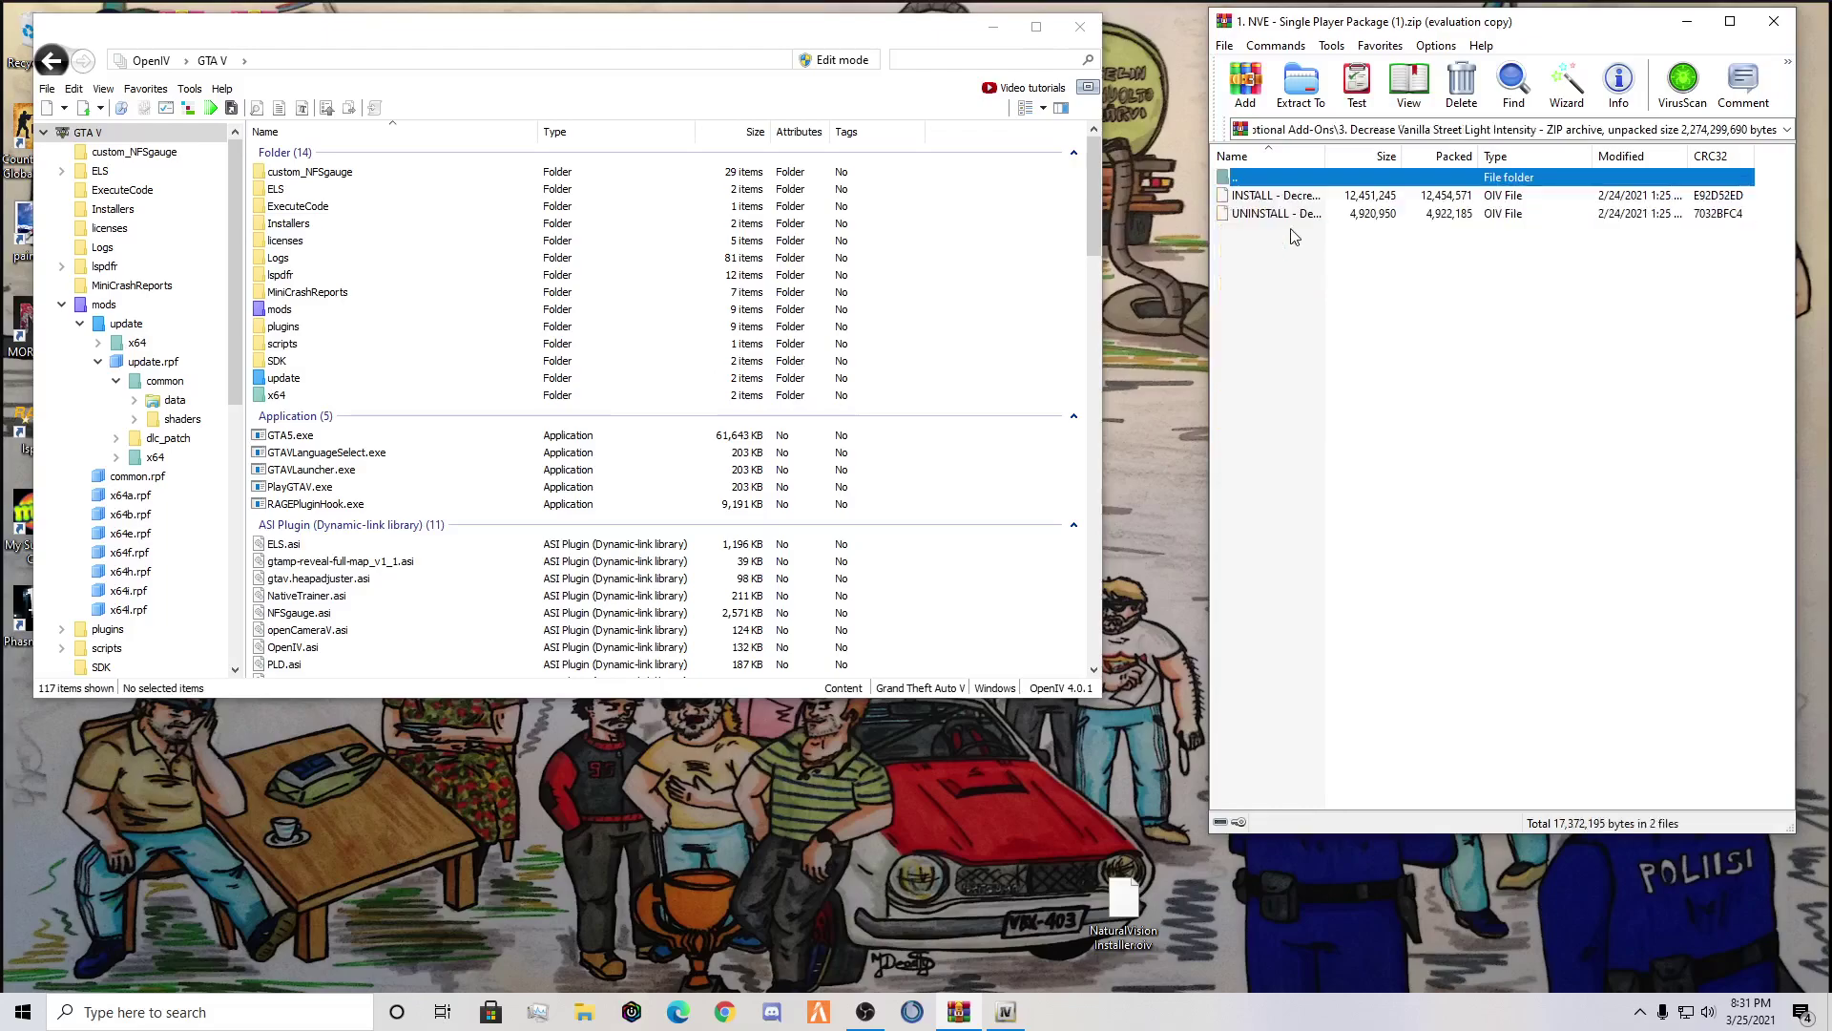
pyautogui.moveTo(1130, 42); pyautogui.dragTo(1136, 50)
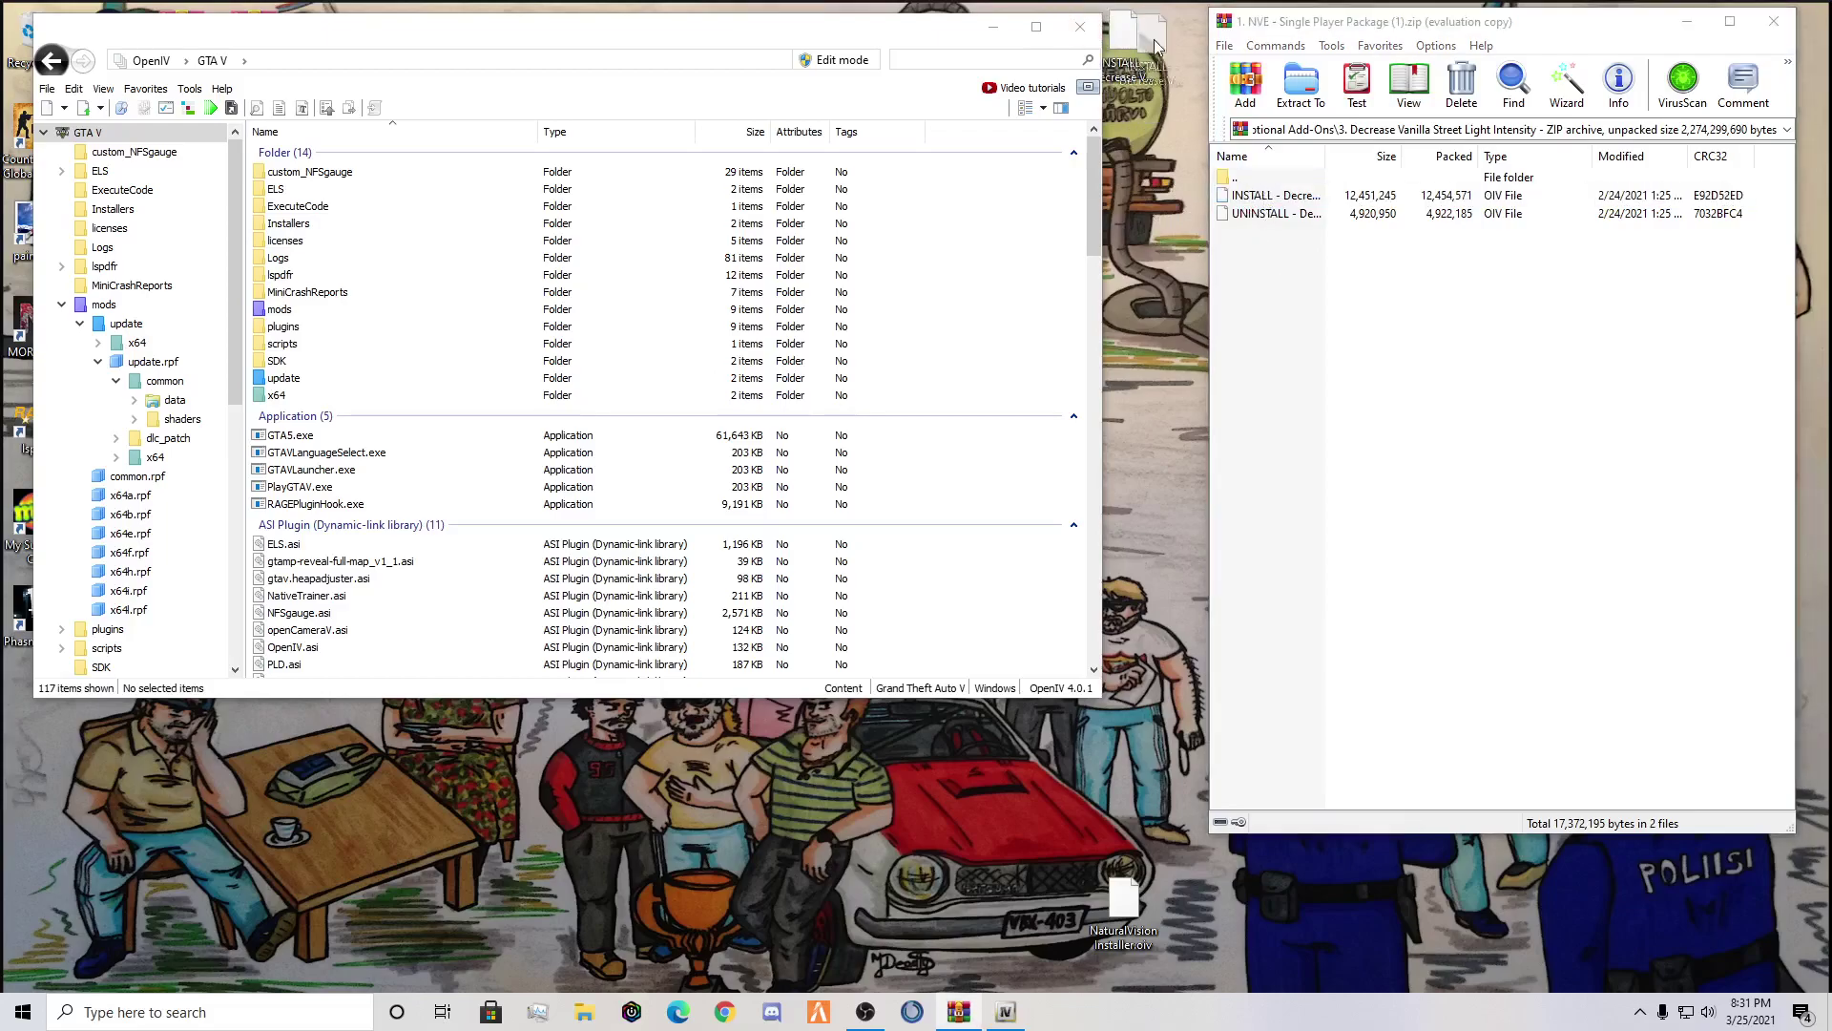
pyautogui.doubleClick(1287, 181)
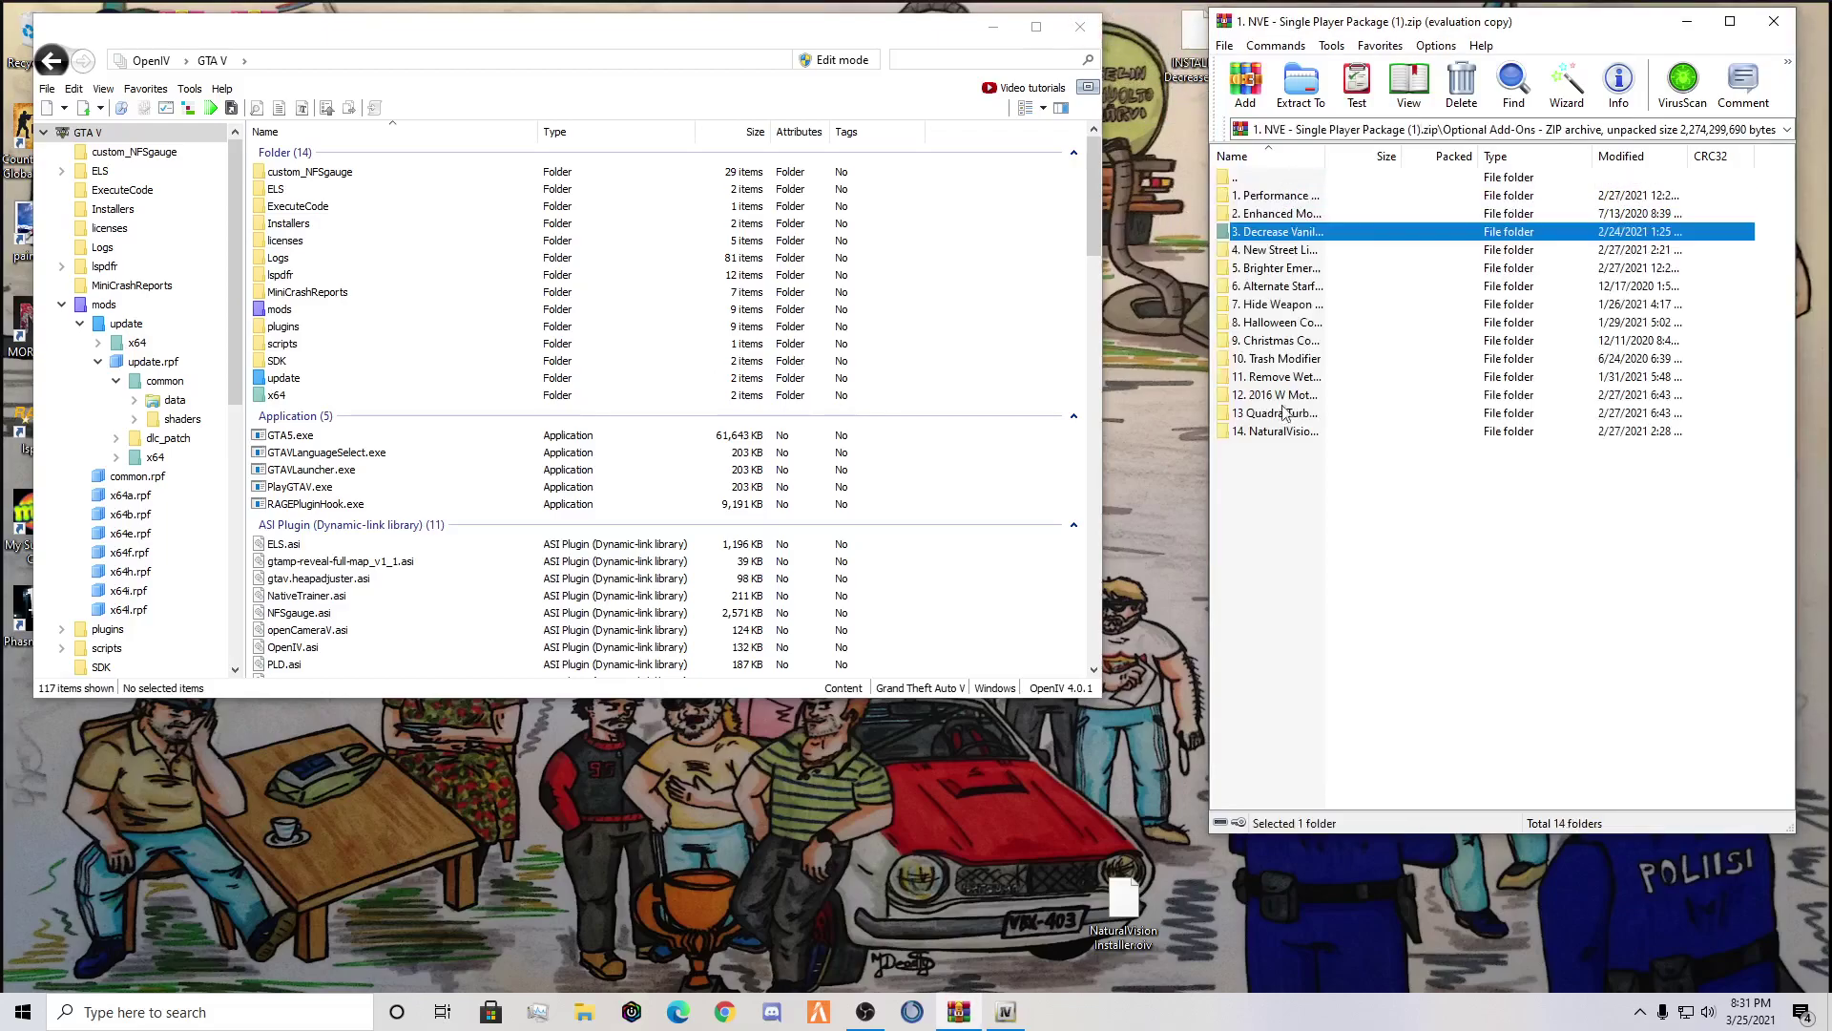
# Browse the New Street Lights and Brighter Emergency Lights add-ons, then return to Optional Add-Ons
pyautogui.doubleClick(1287, 252)
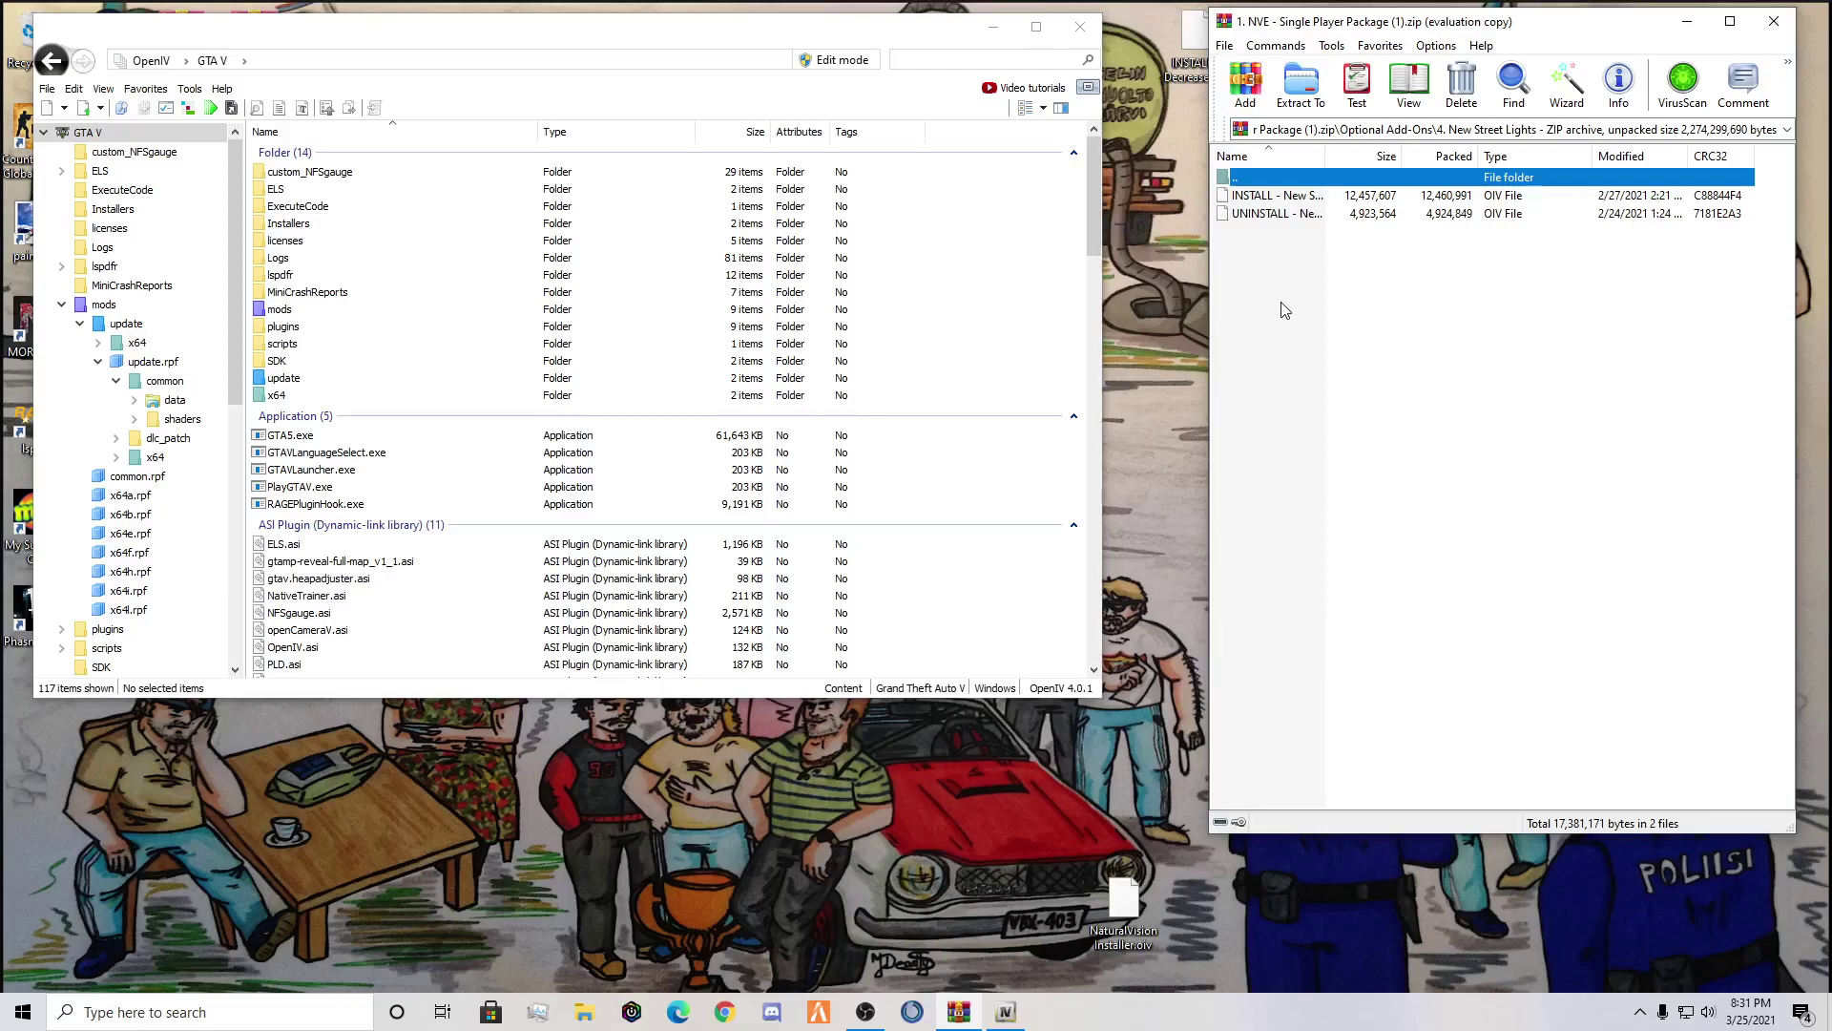
pyautogui.doubleClick(1272, 180)
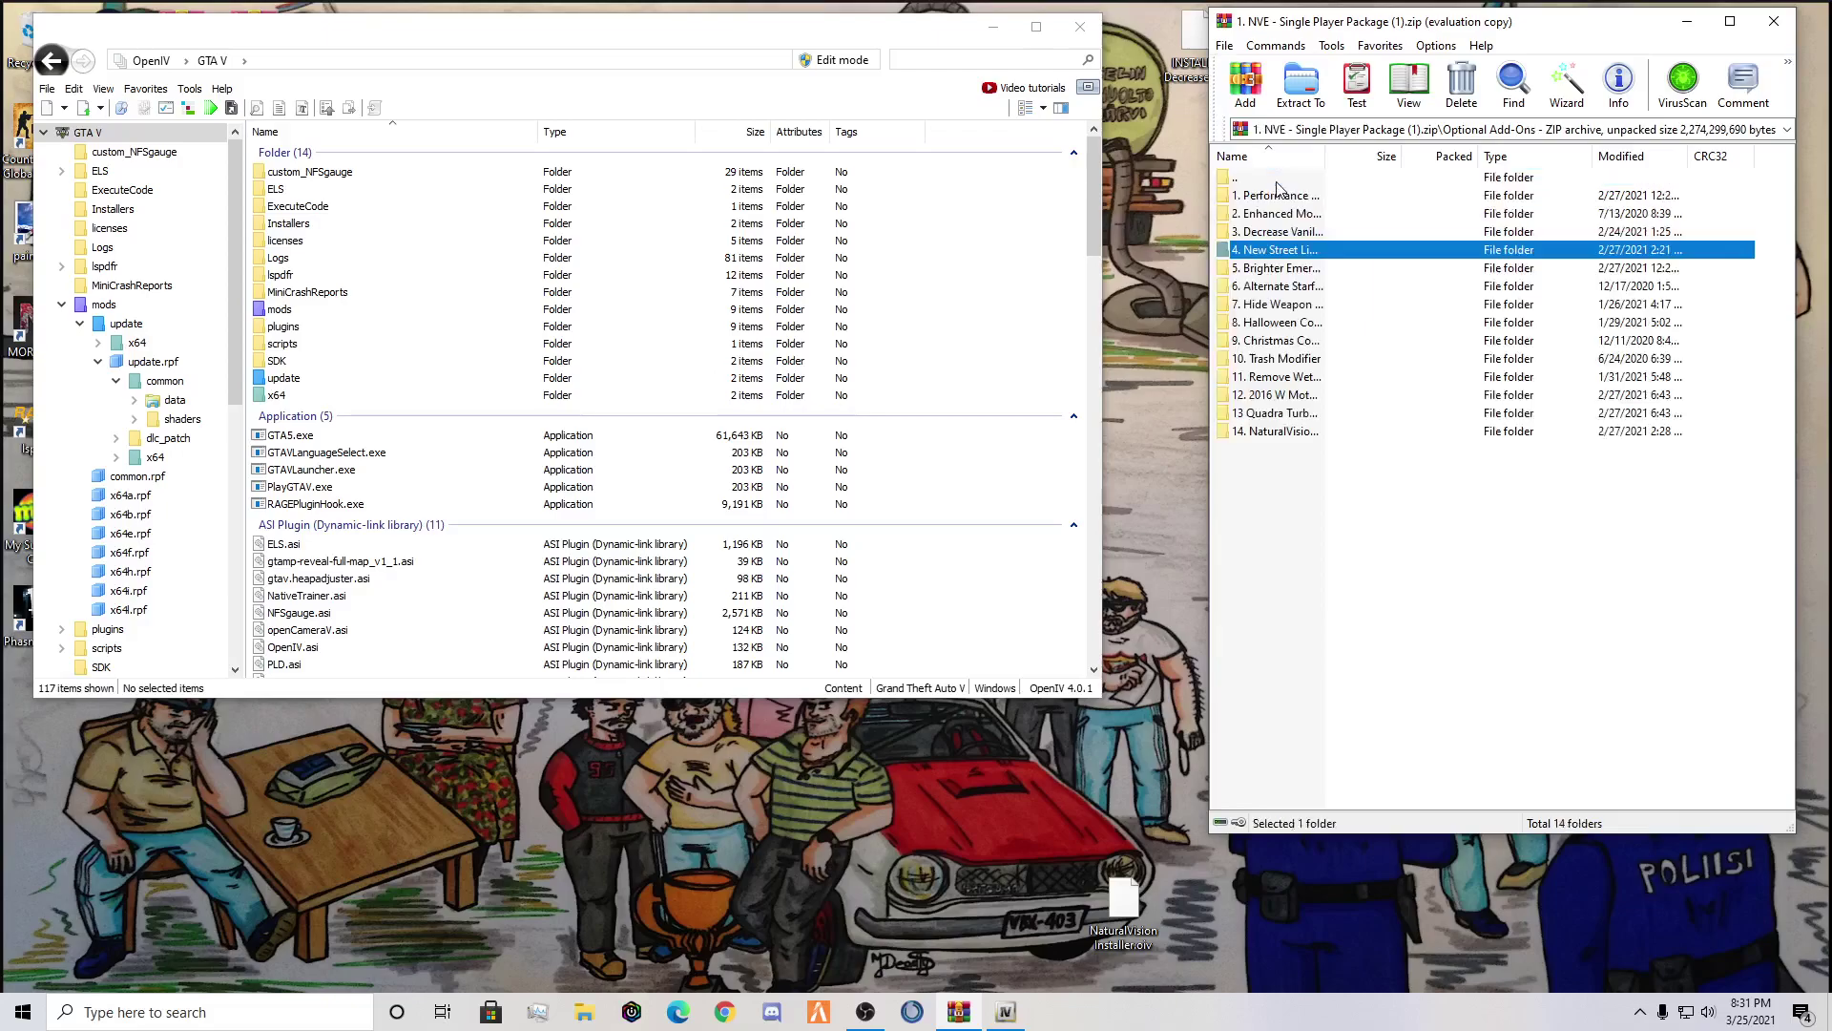
pyautogui.click(1295, 272)
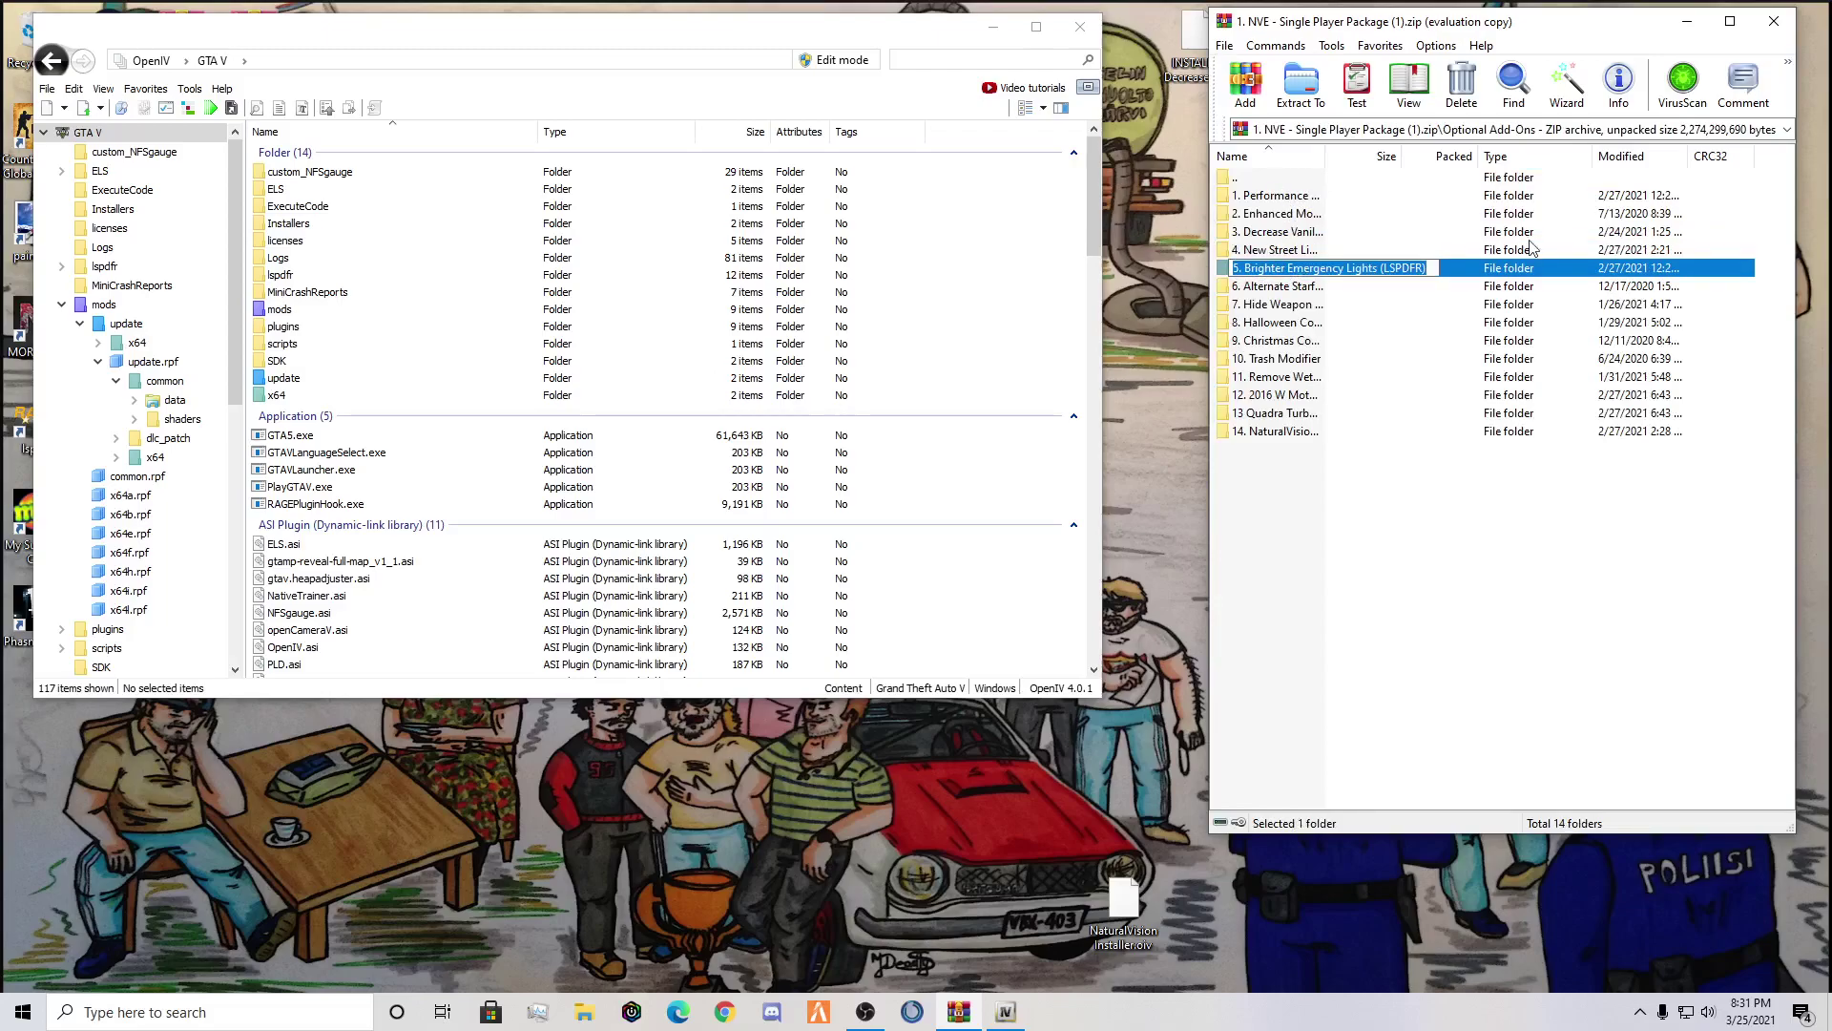
pyautogui.doubleClick(1510, 269)
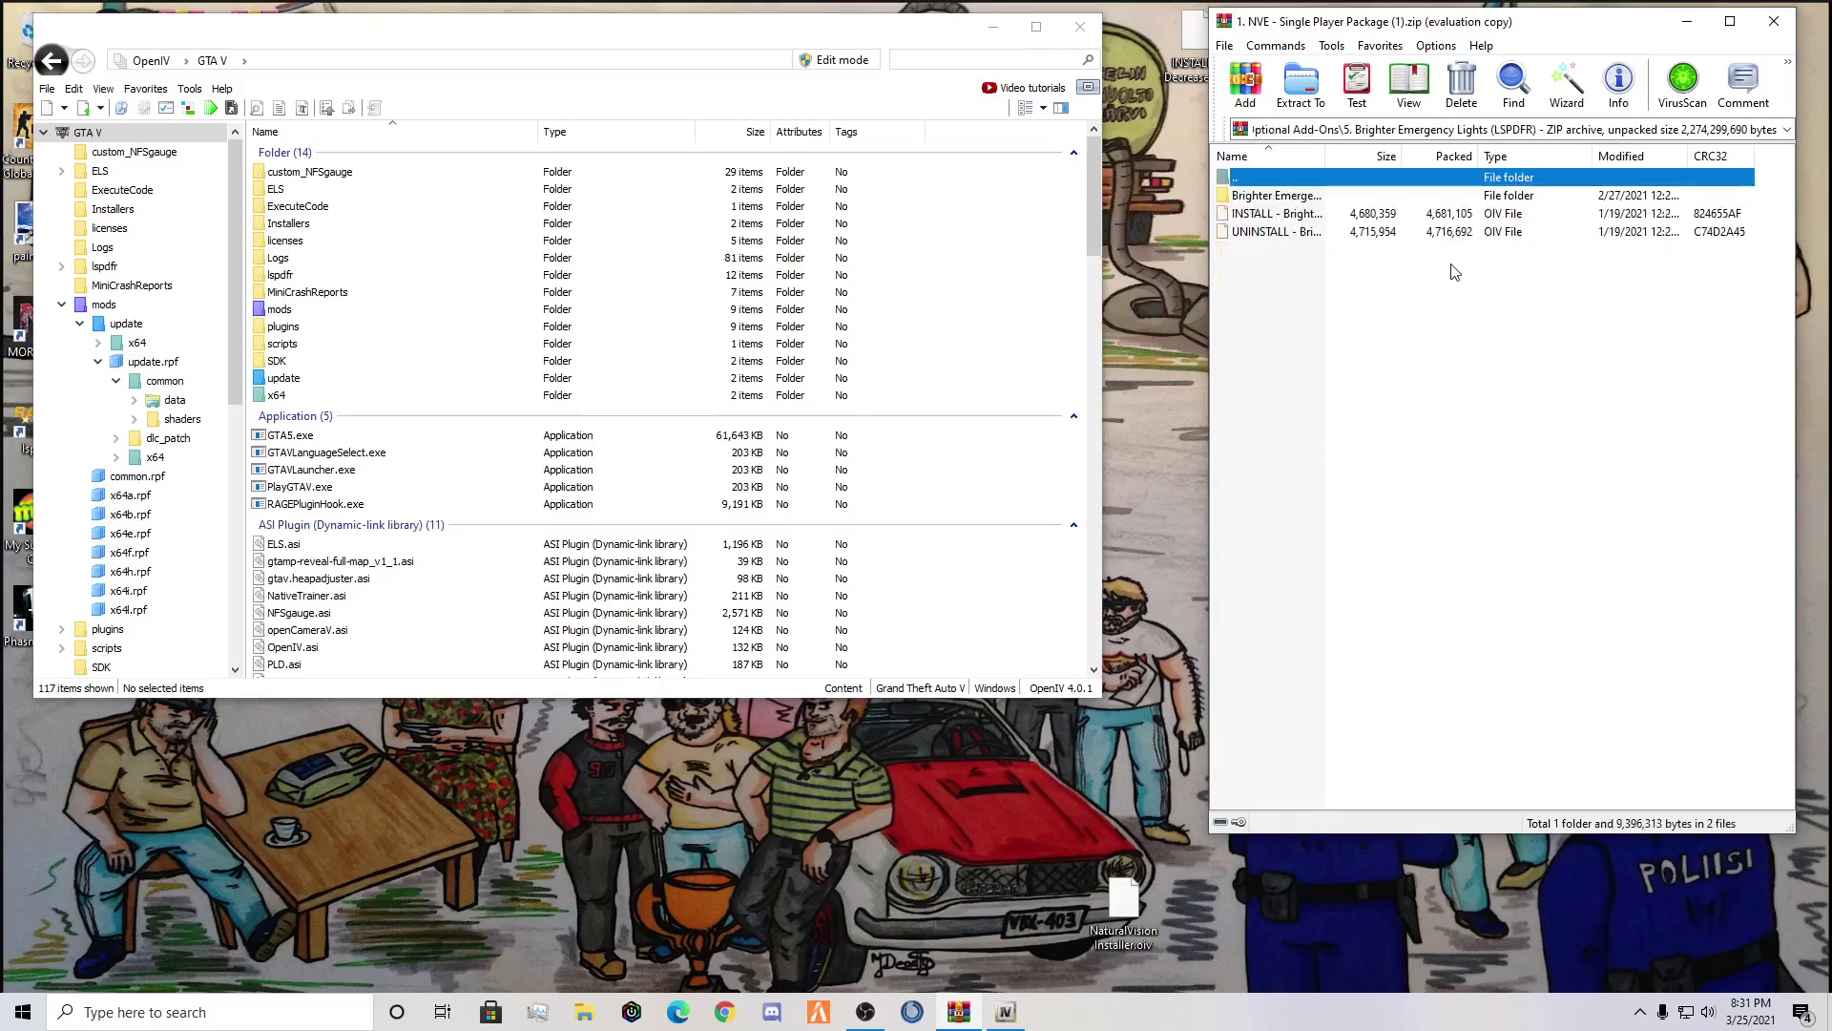
pyautogui.doubleClick(1270, 197)
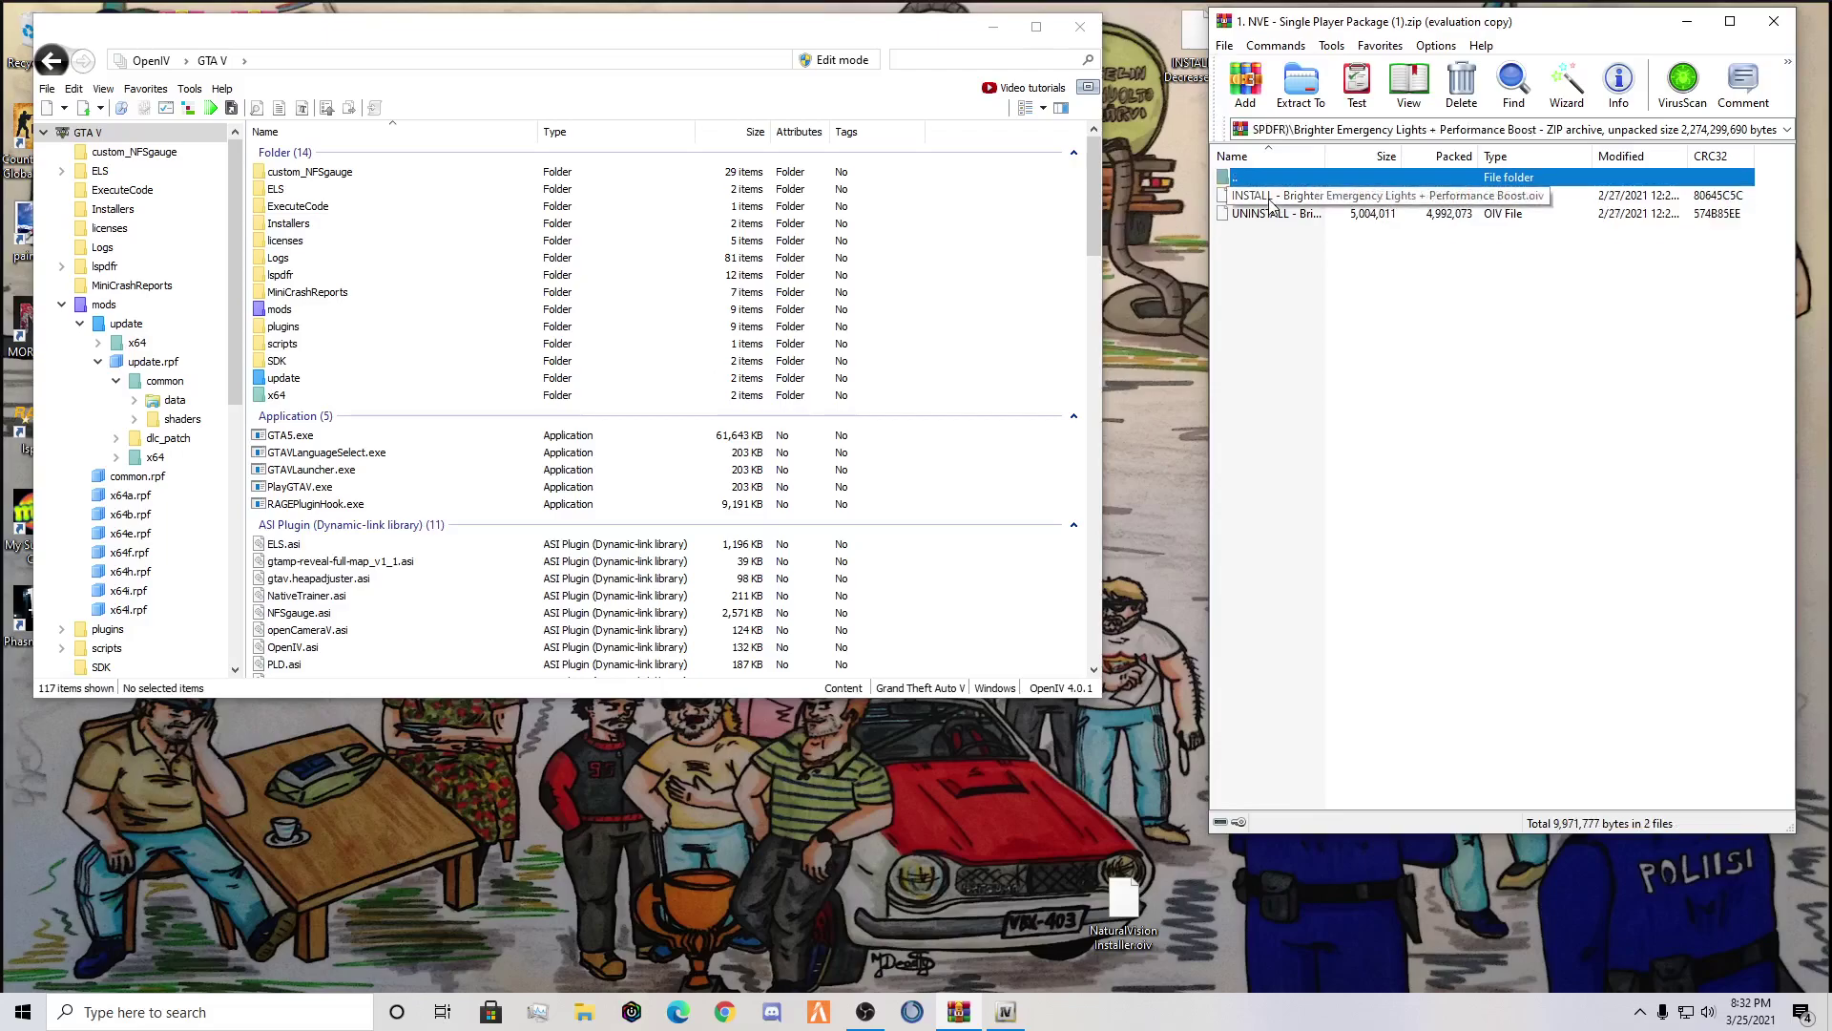
pyautogui.click(1271, 205)
pyautogui.press('BackSpace')
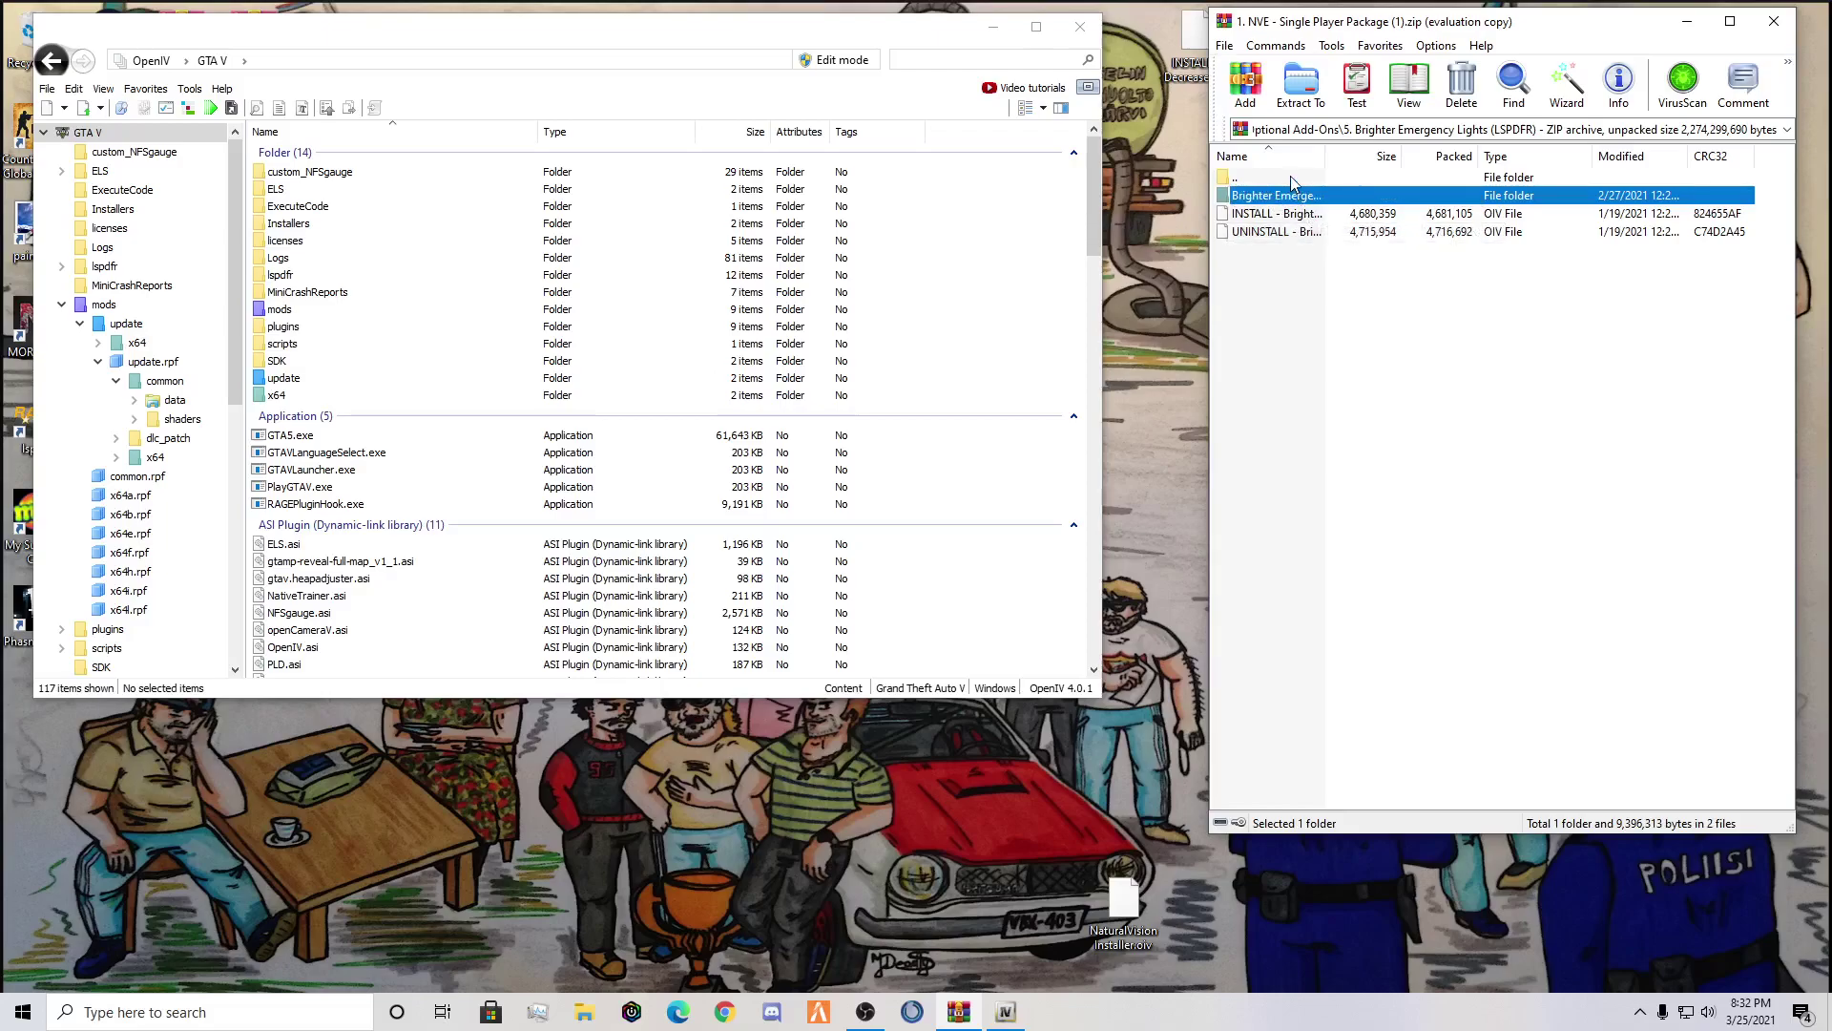
pyautogui.doubleClick(1292, 179)
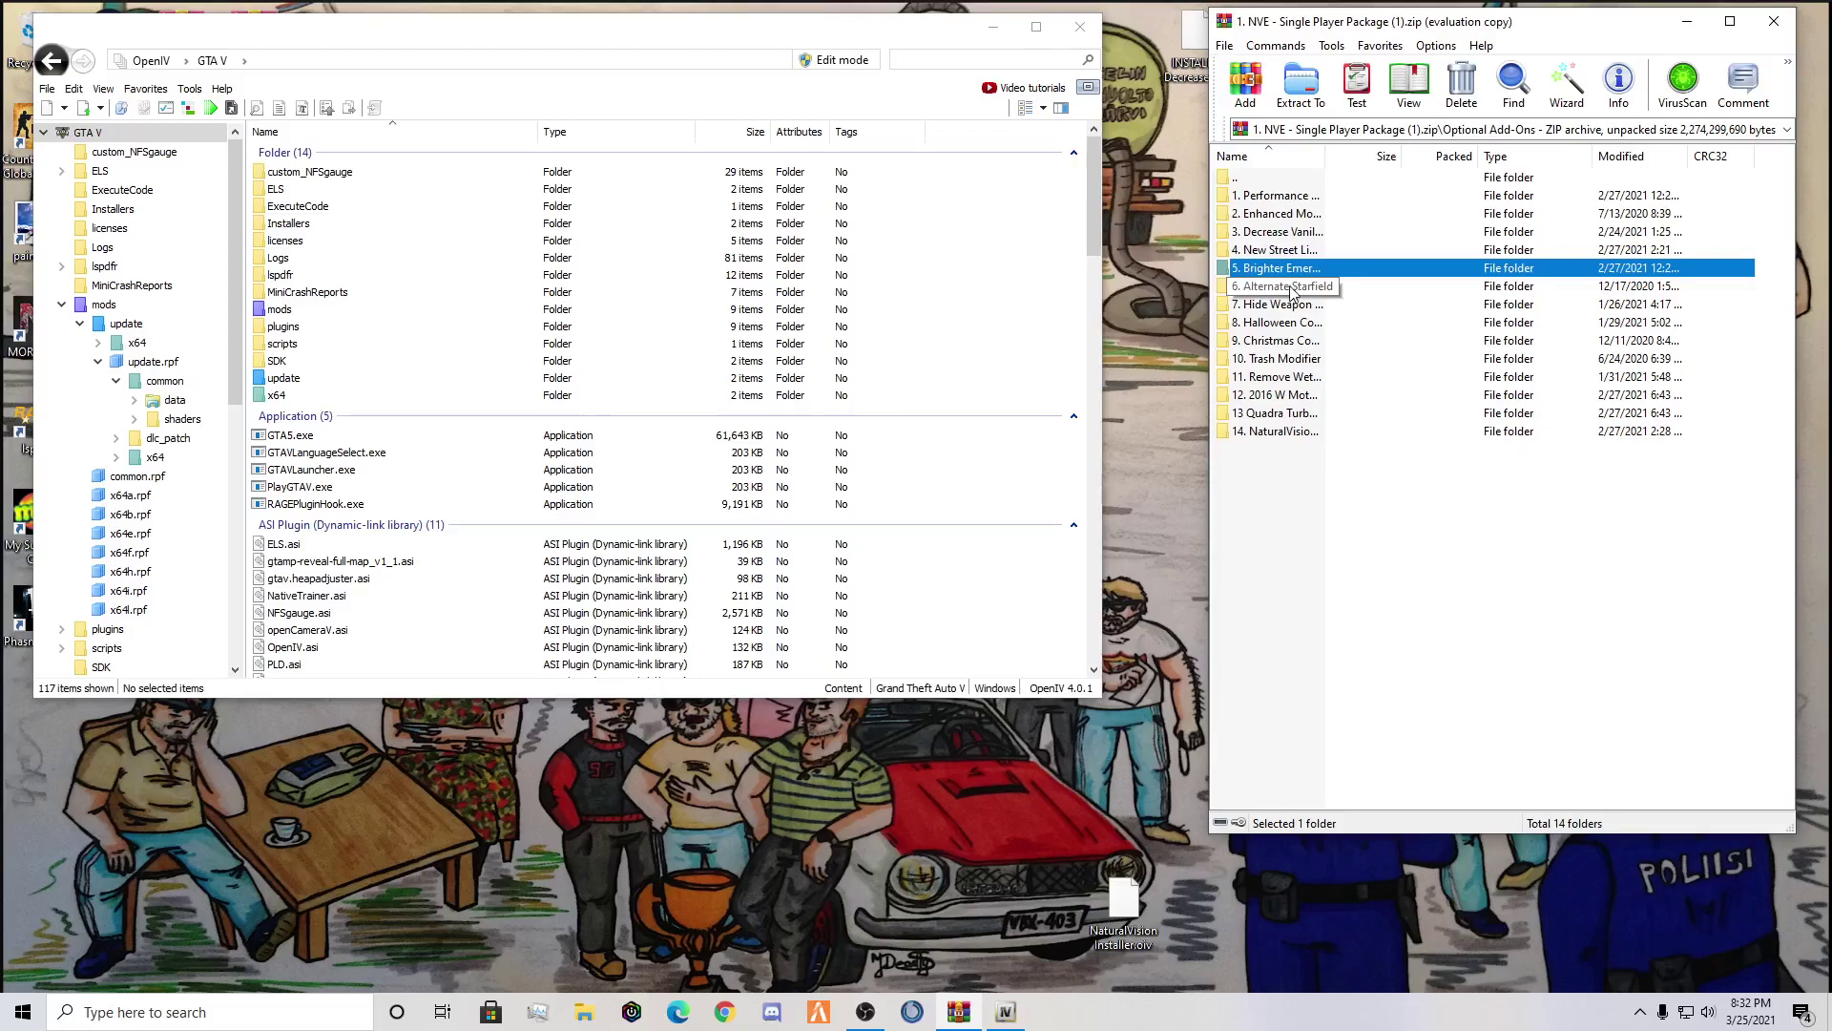
pyautogui.doubleClick(1292, 288)
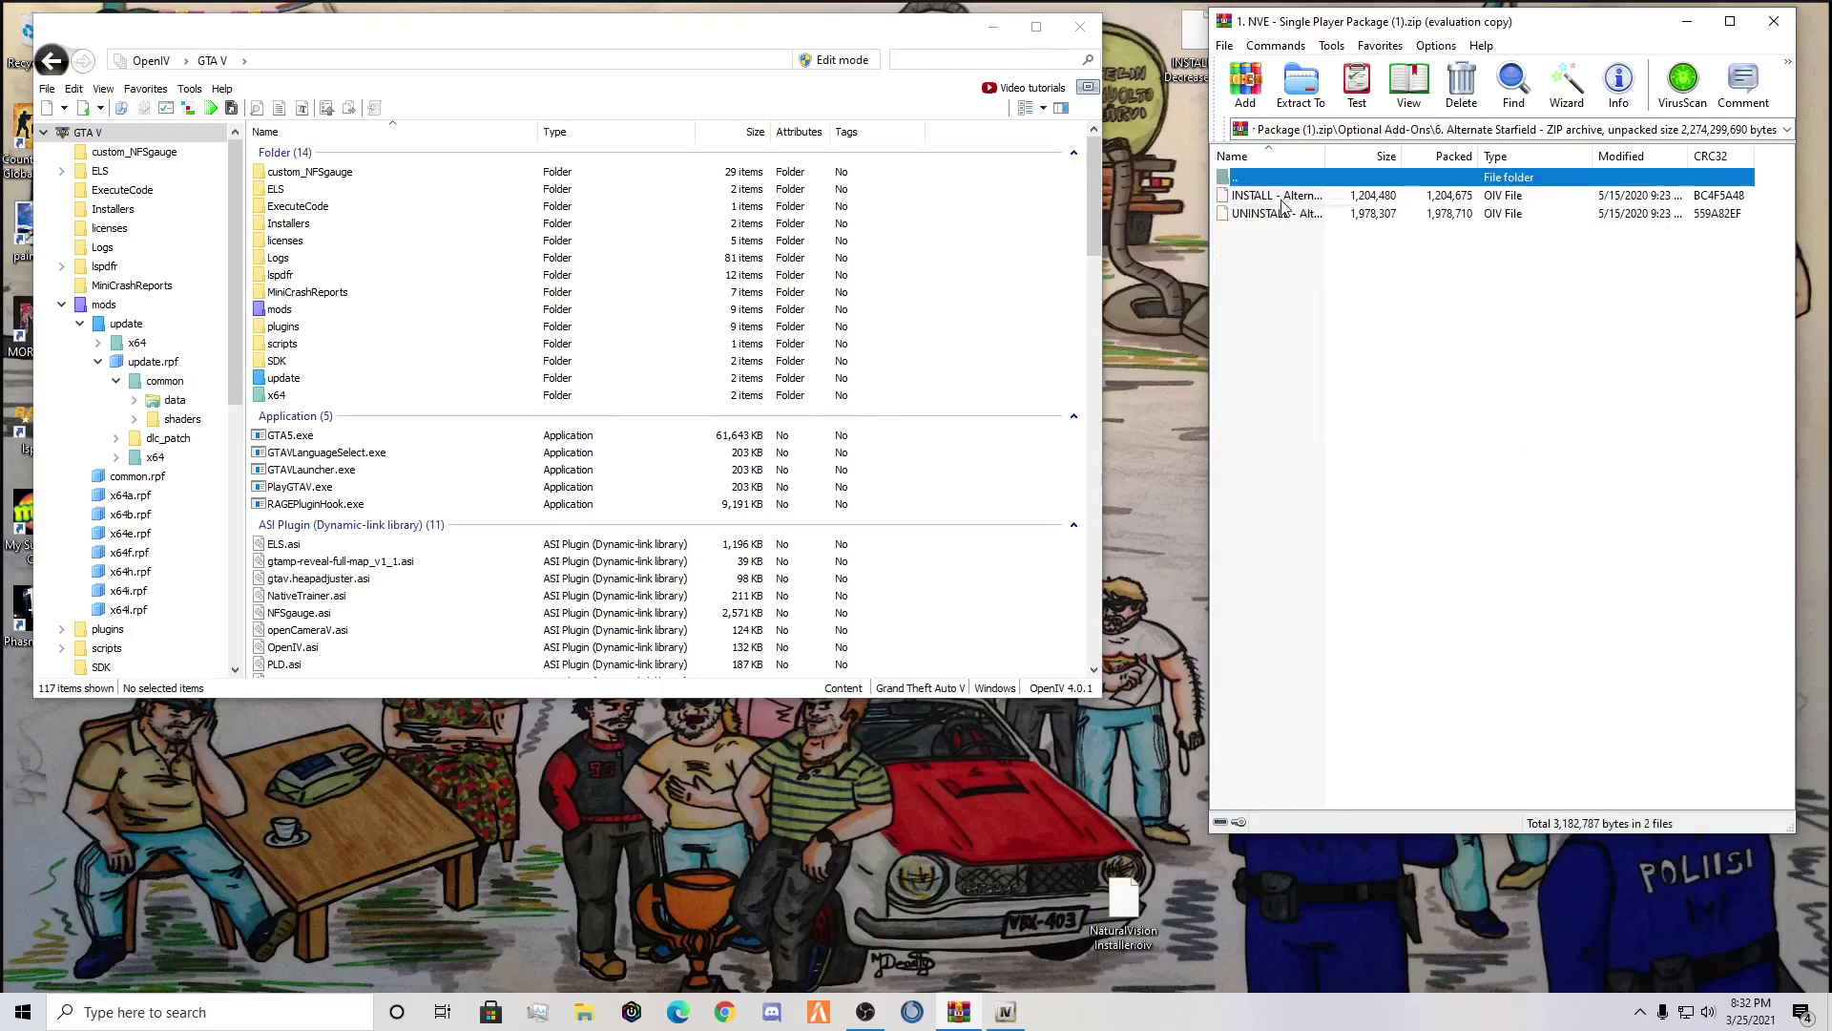
pyautogui.doubleClick(1309, 178)
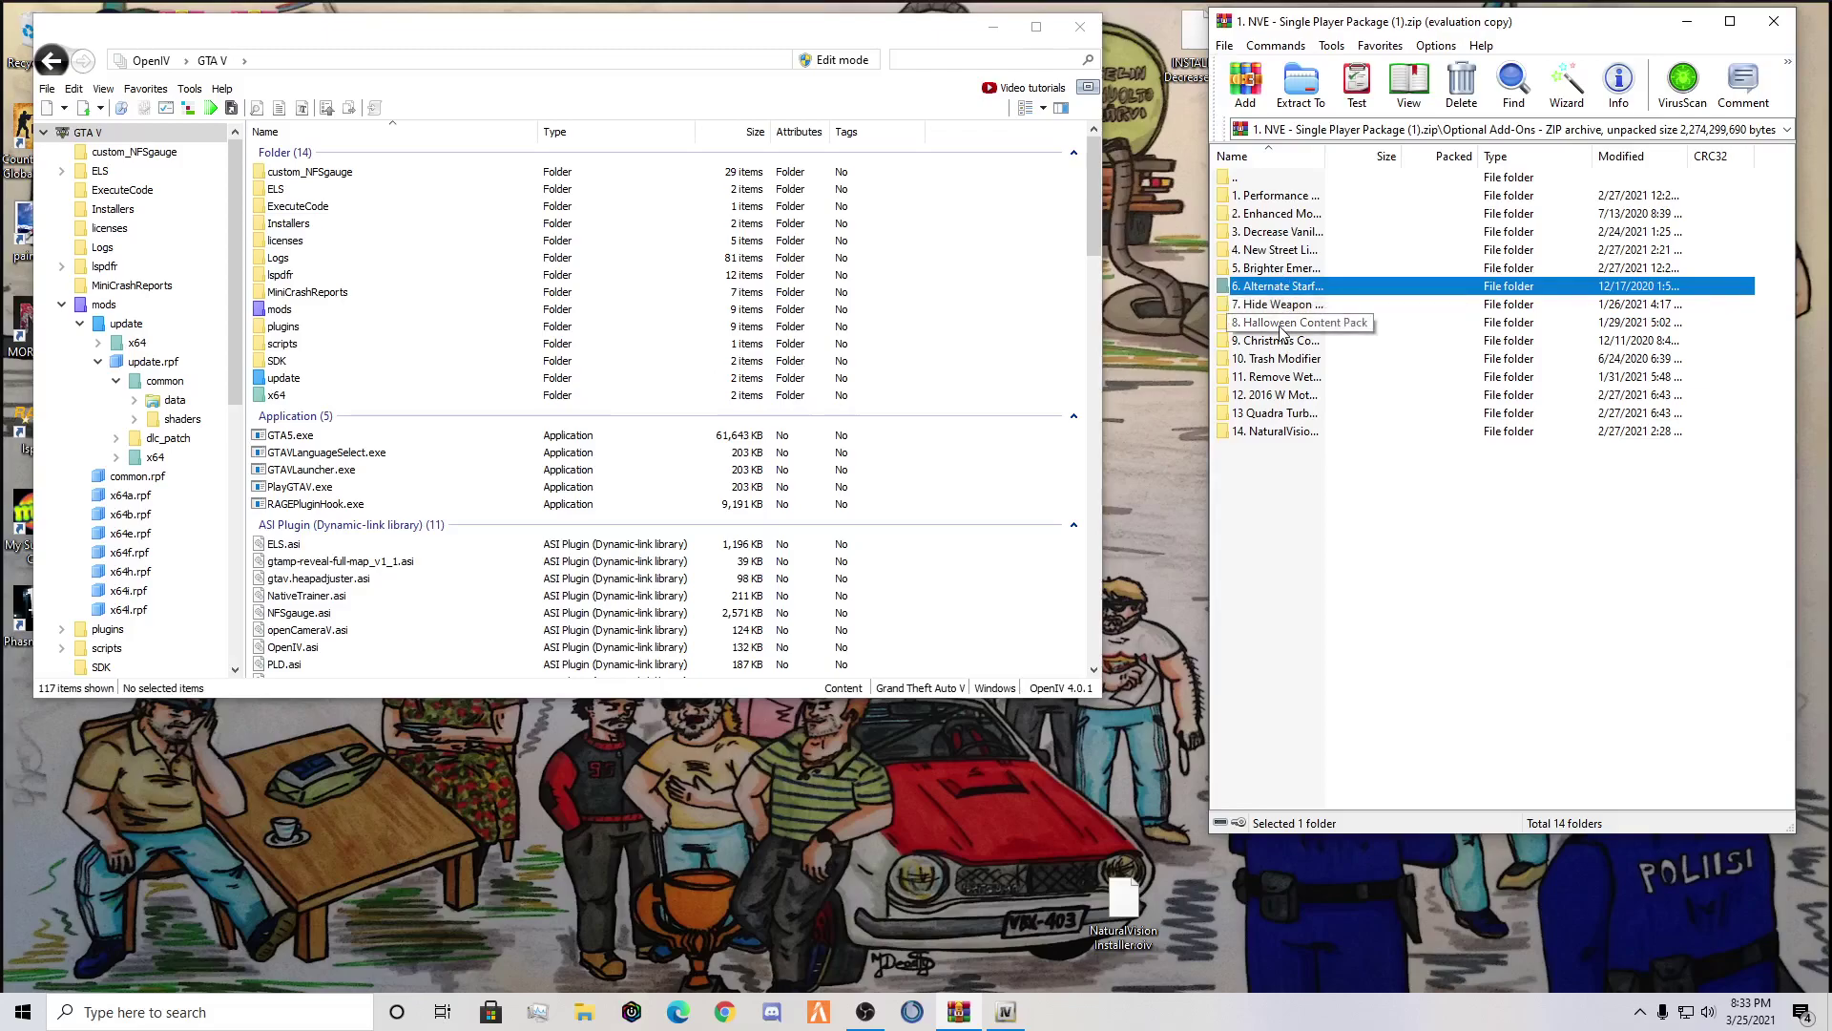
pyautogui.doubleClick(1282, 329)
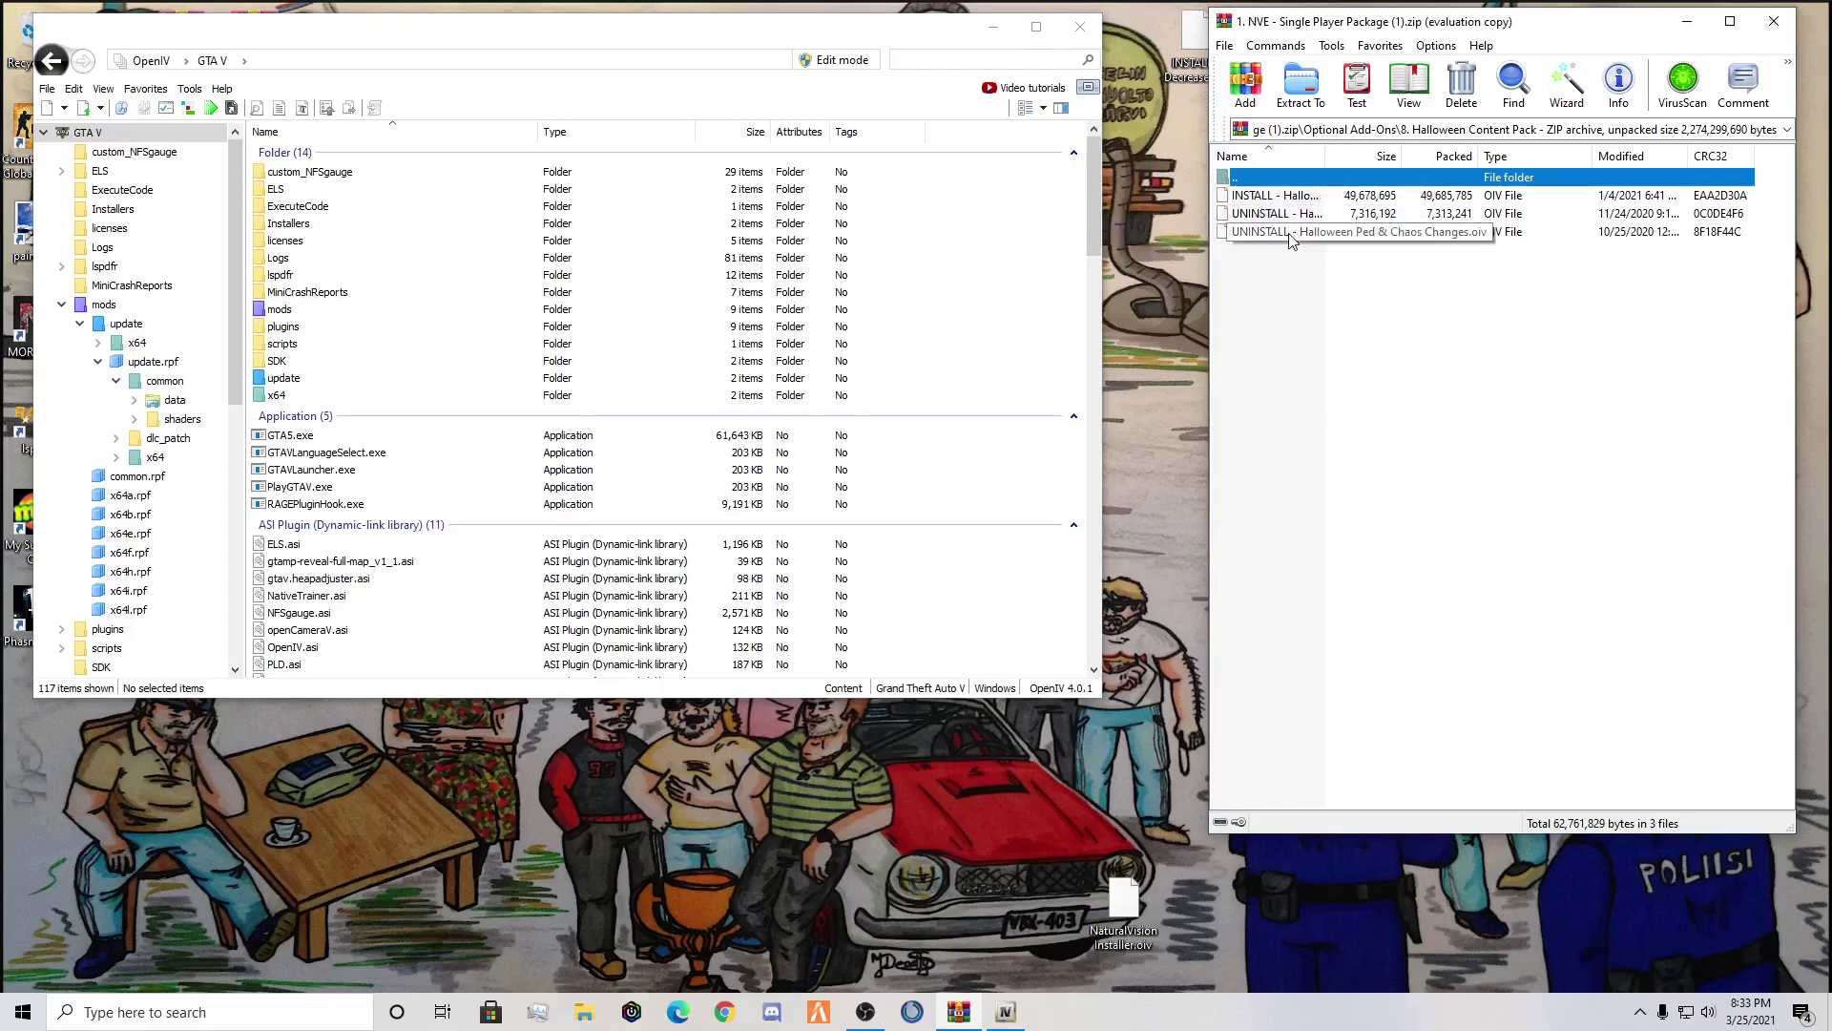
pyautogui.doubleClick(1288, 178)
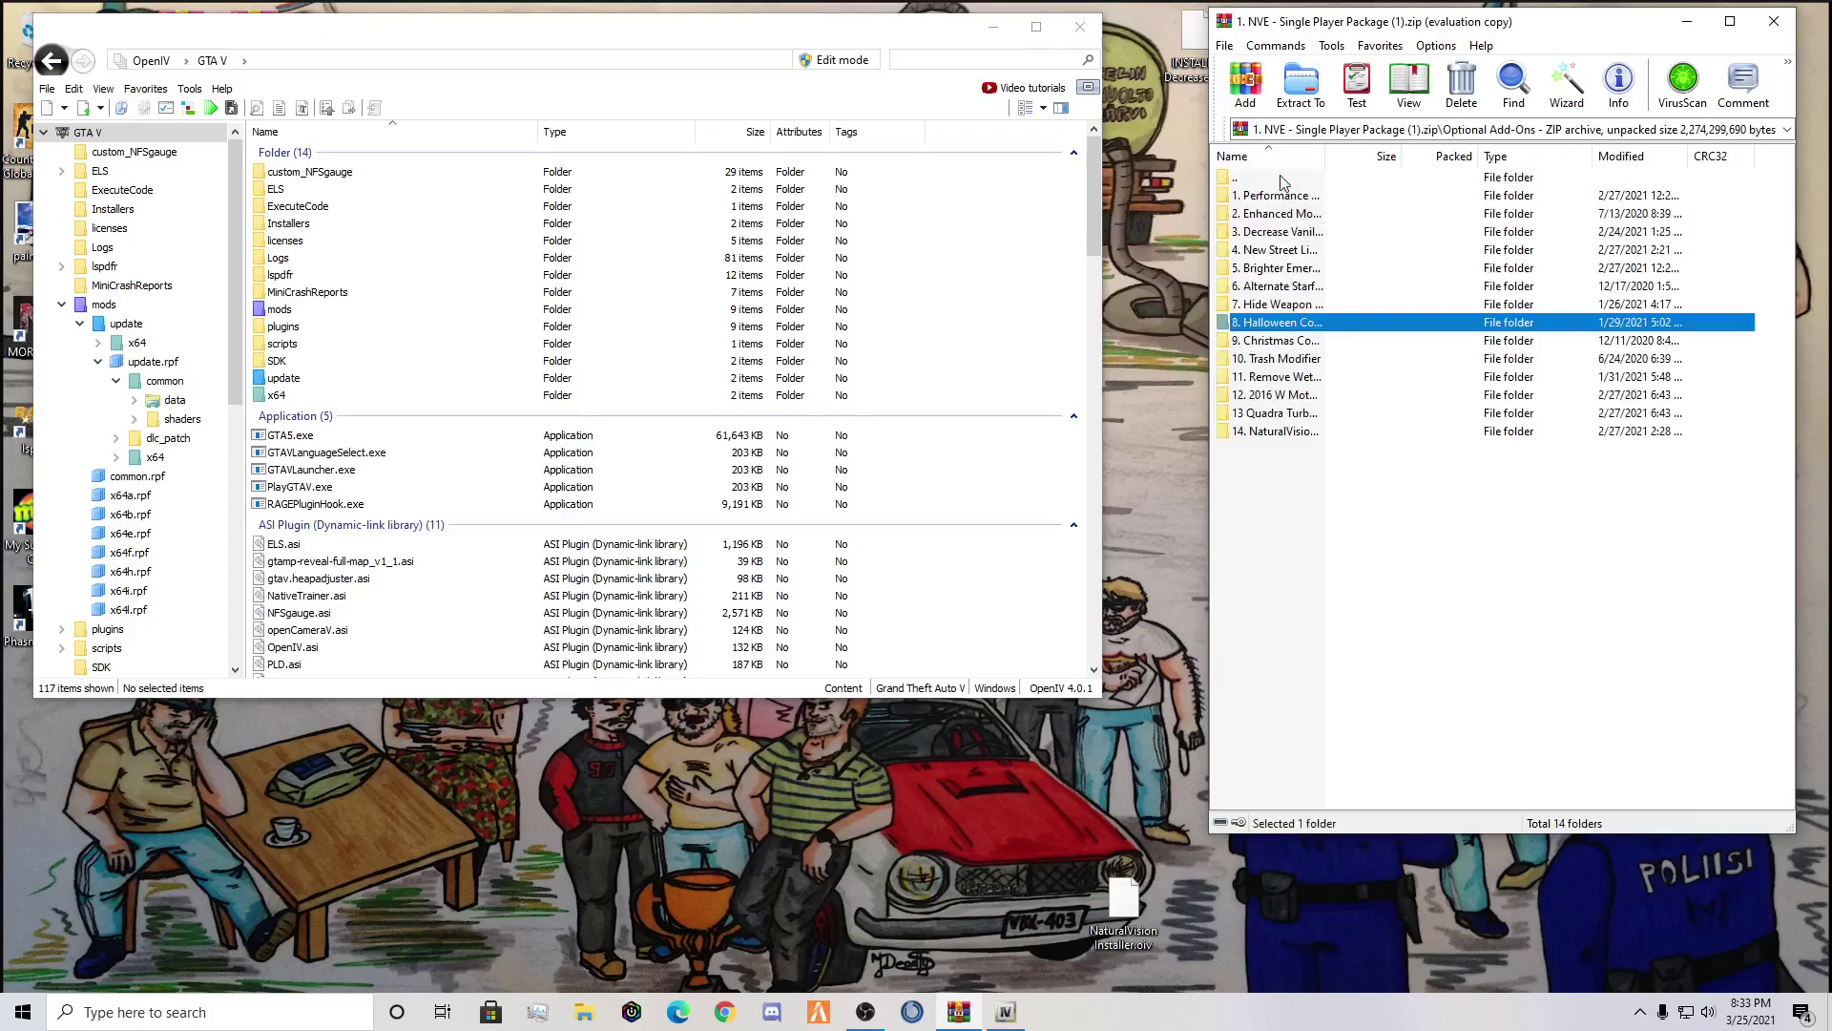
pyautogui.doubleClick(1269, 360)
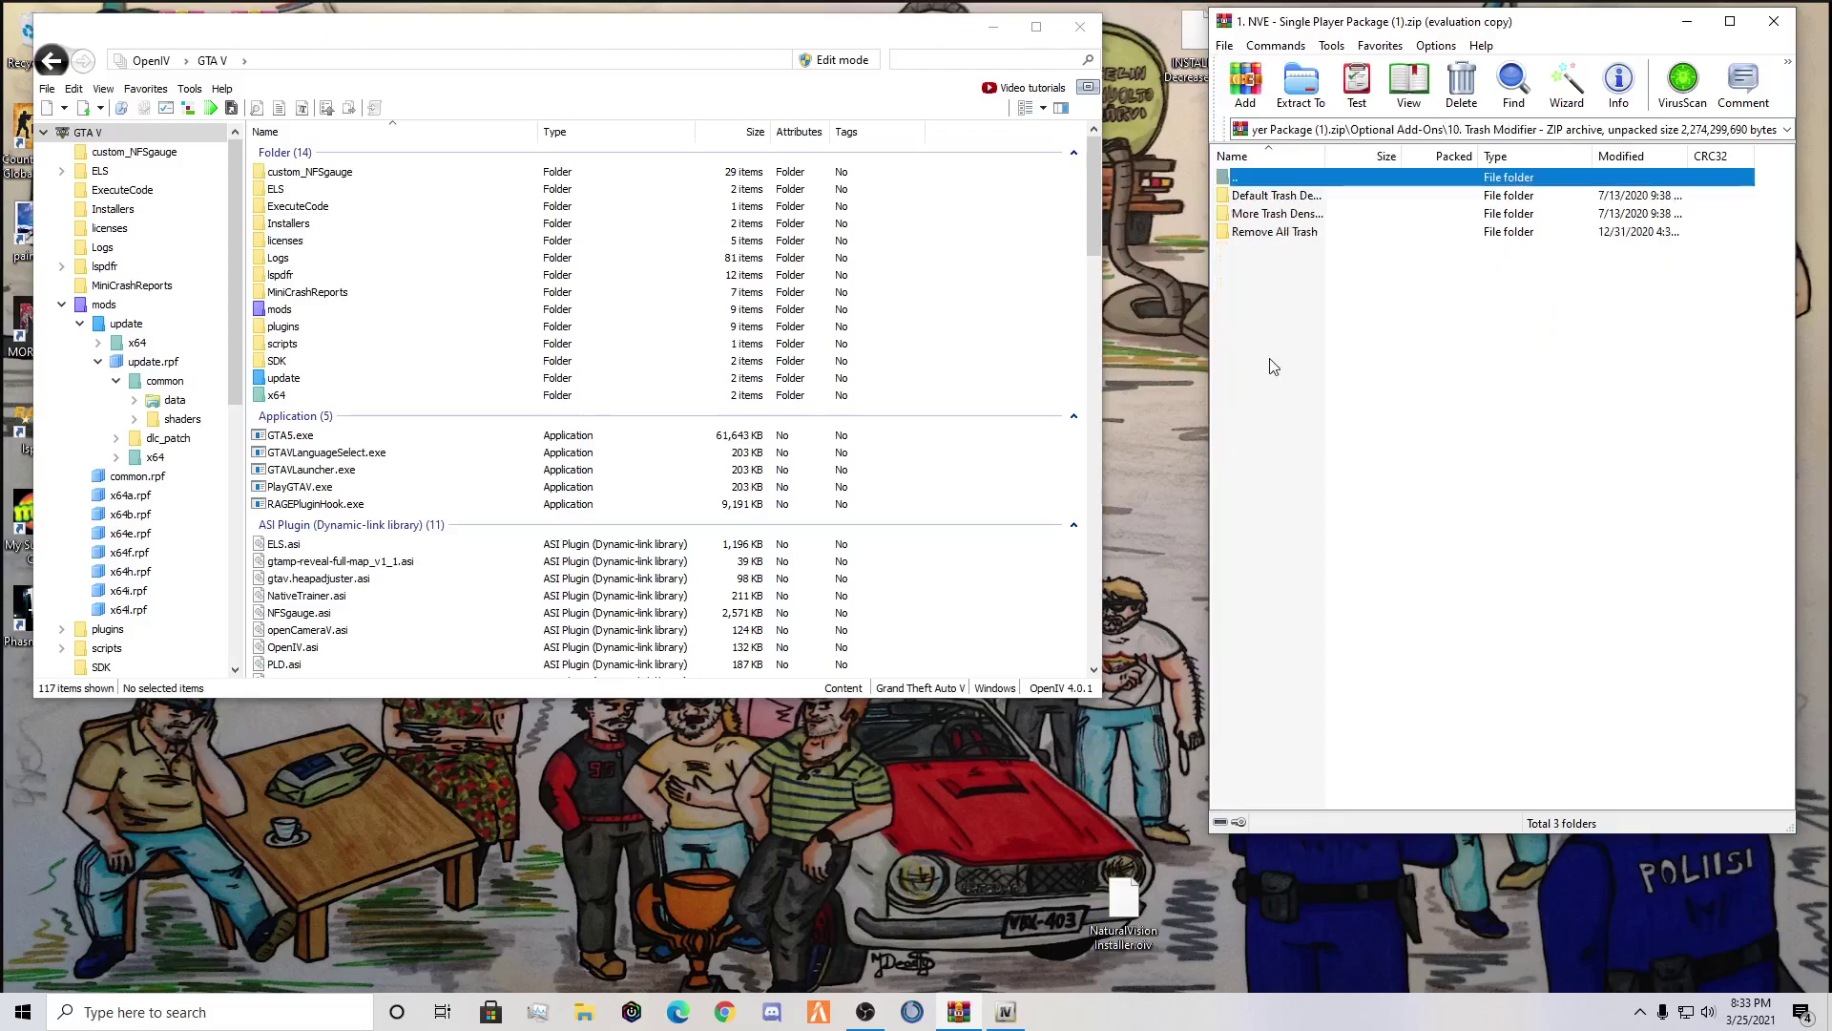
pyautogui.doubleClick(1277, 232)
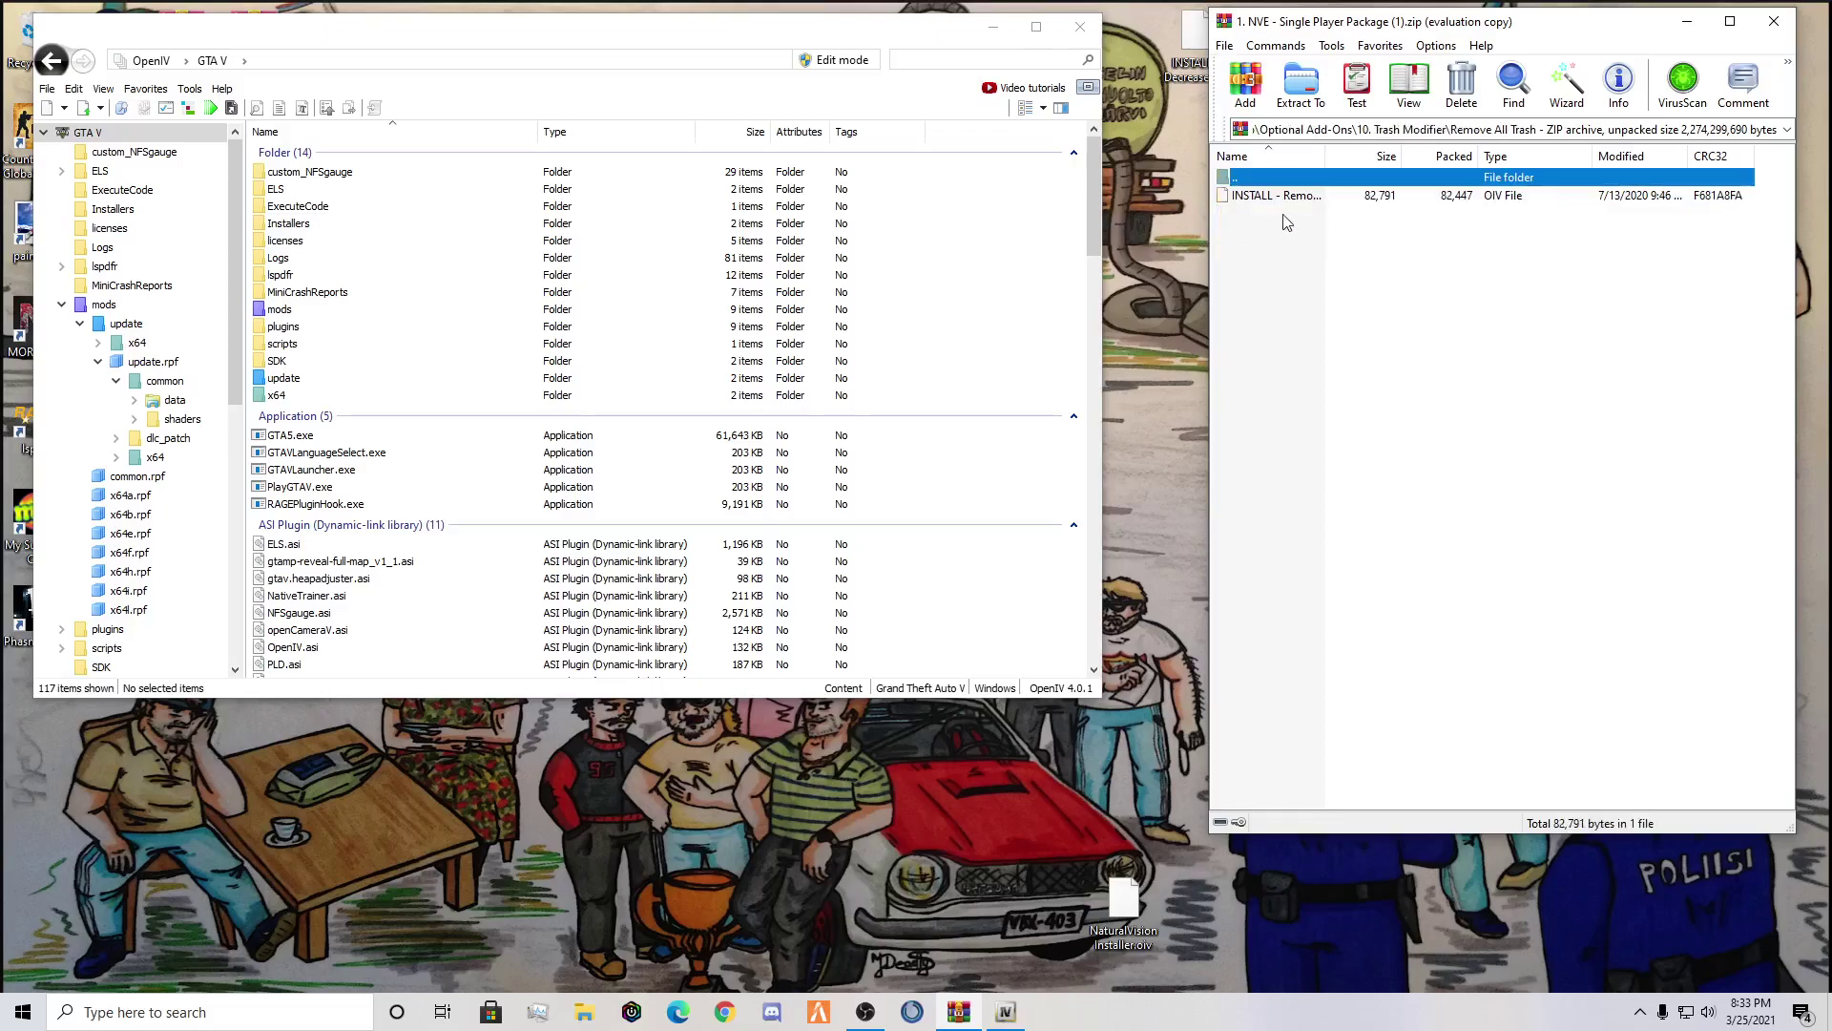
pyautogui.doubleClick(1314, 181)
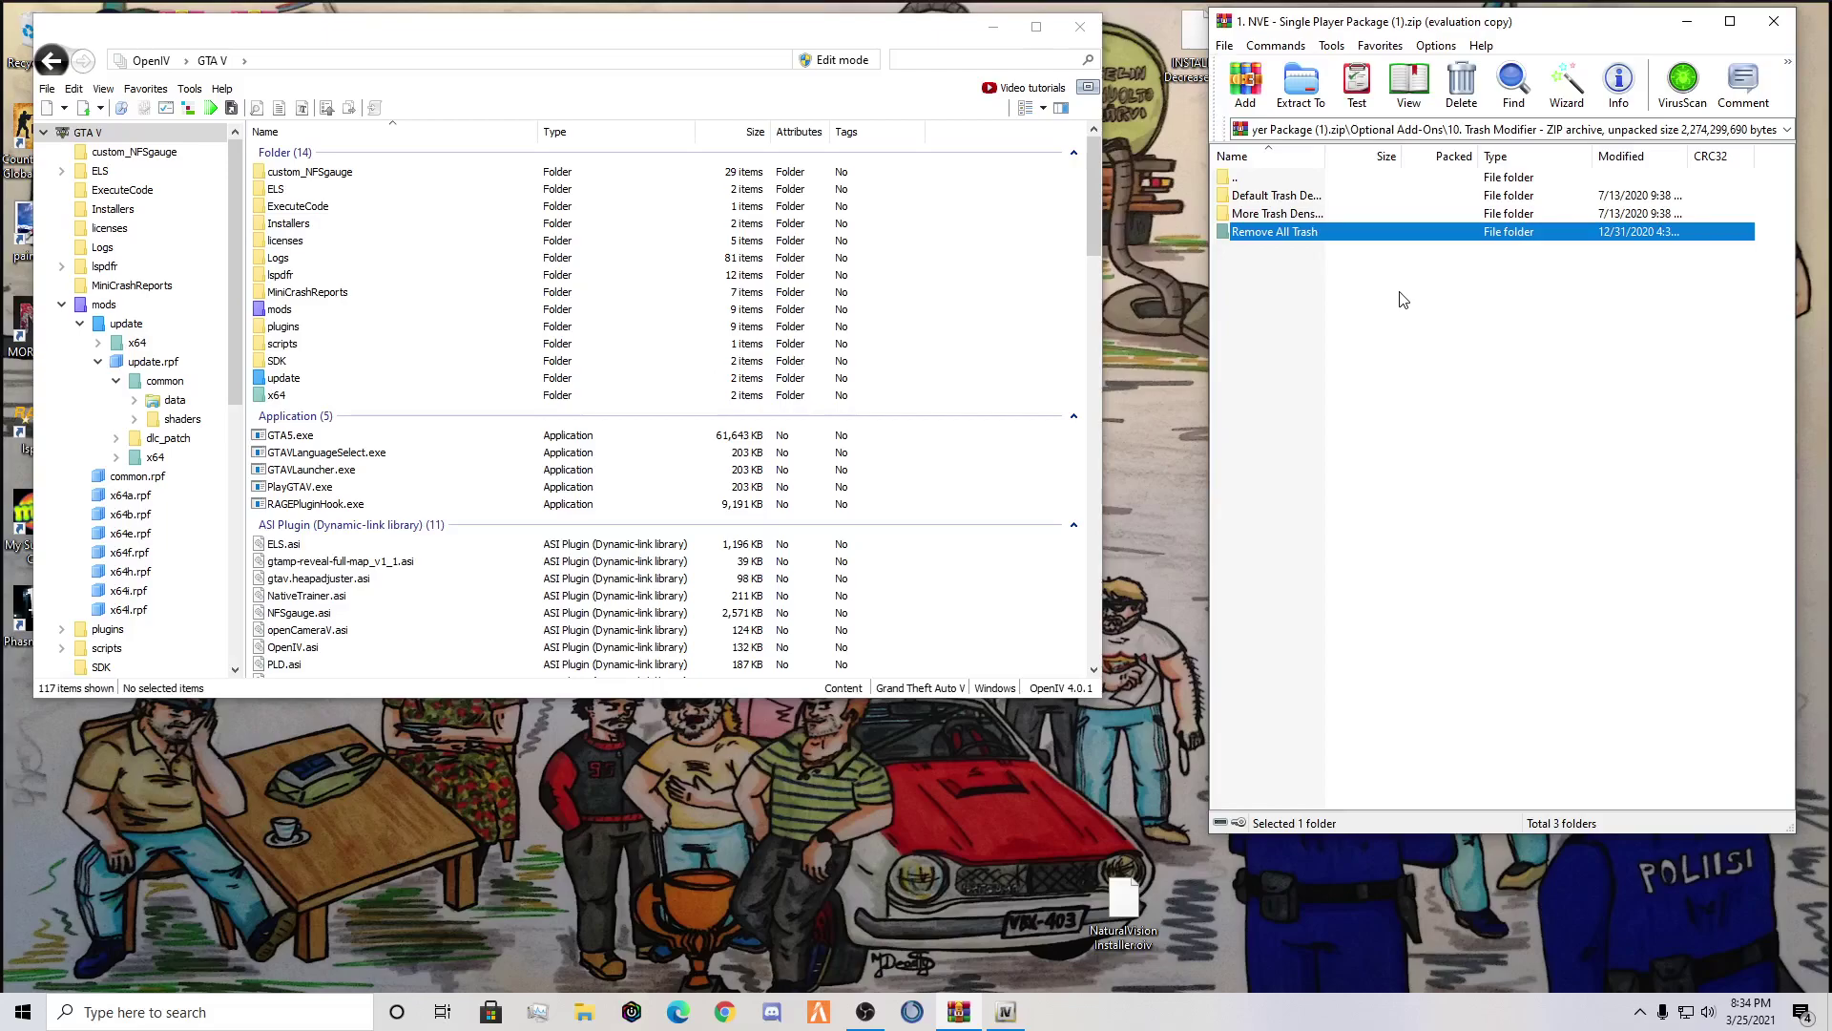
pyautogui.doubleClick(1240, 176)
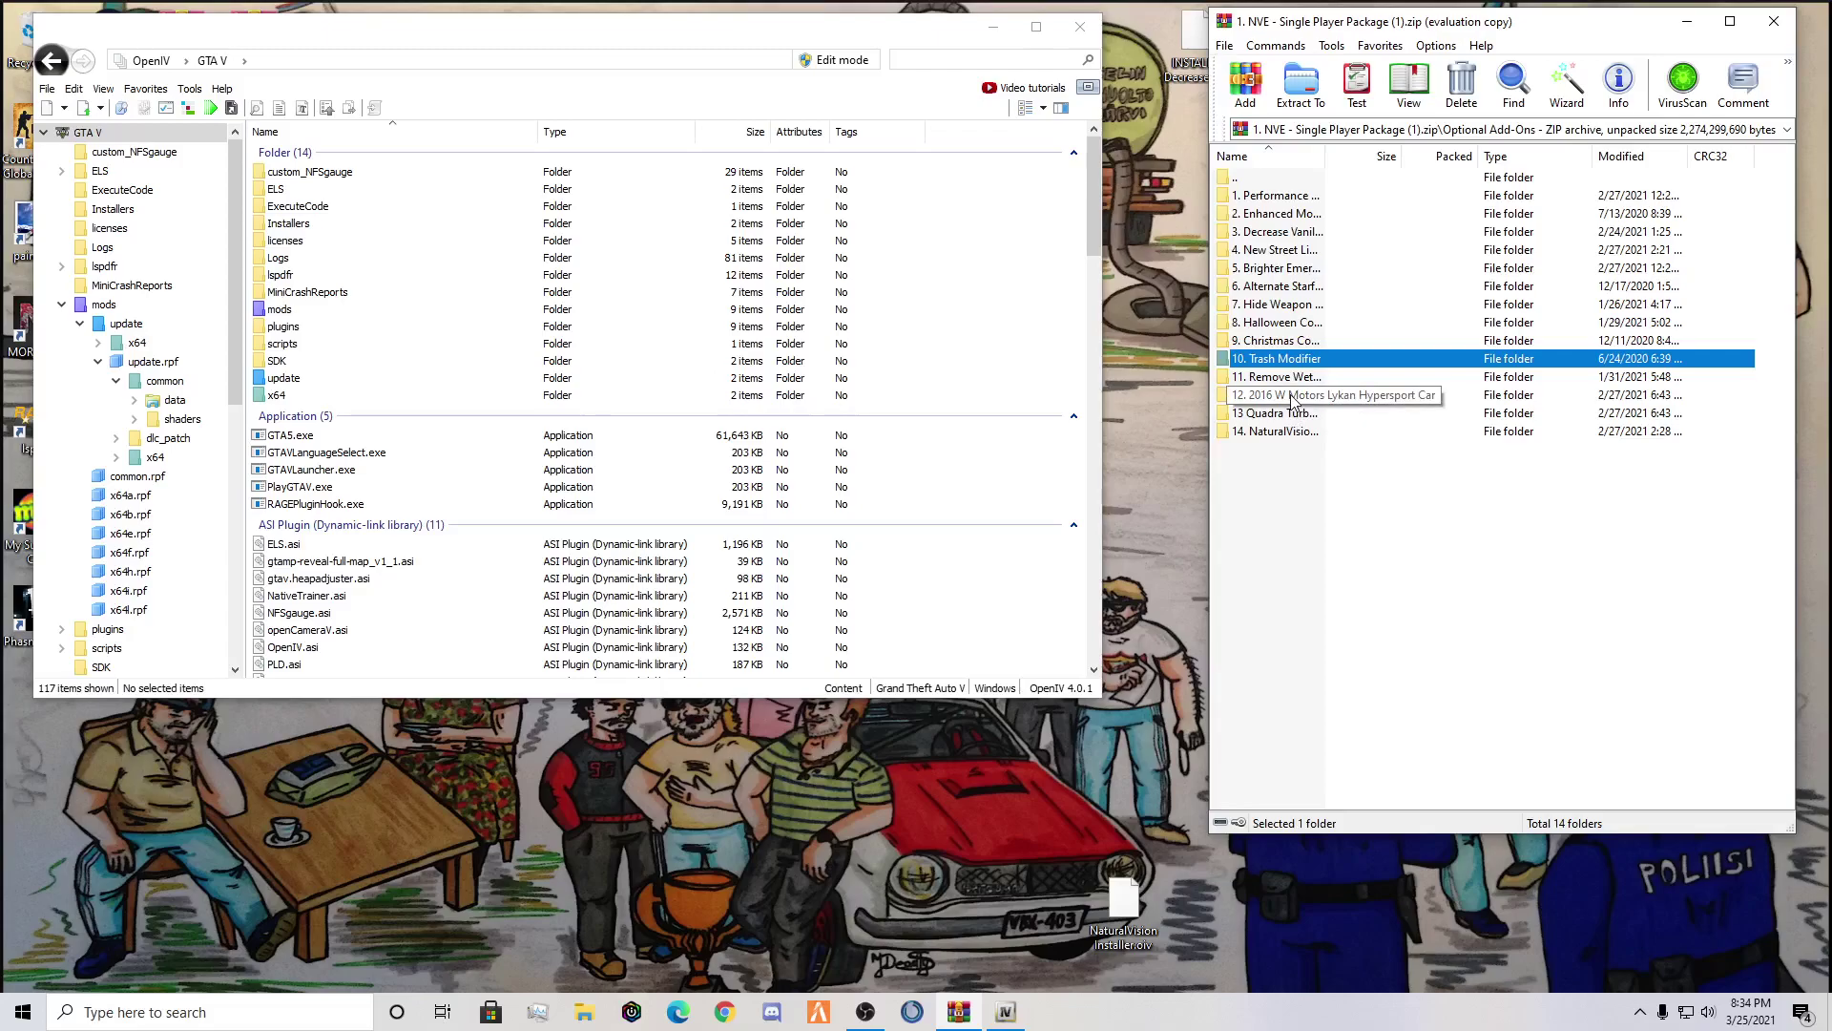
pyautogui.click(1292, 397)
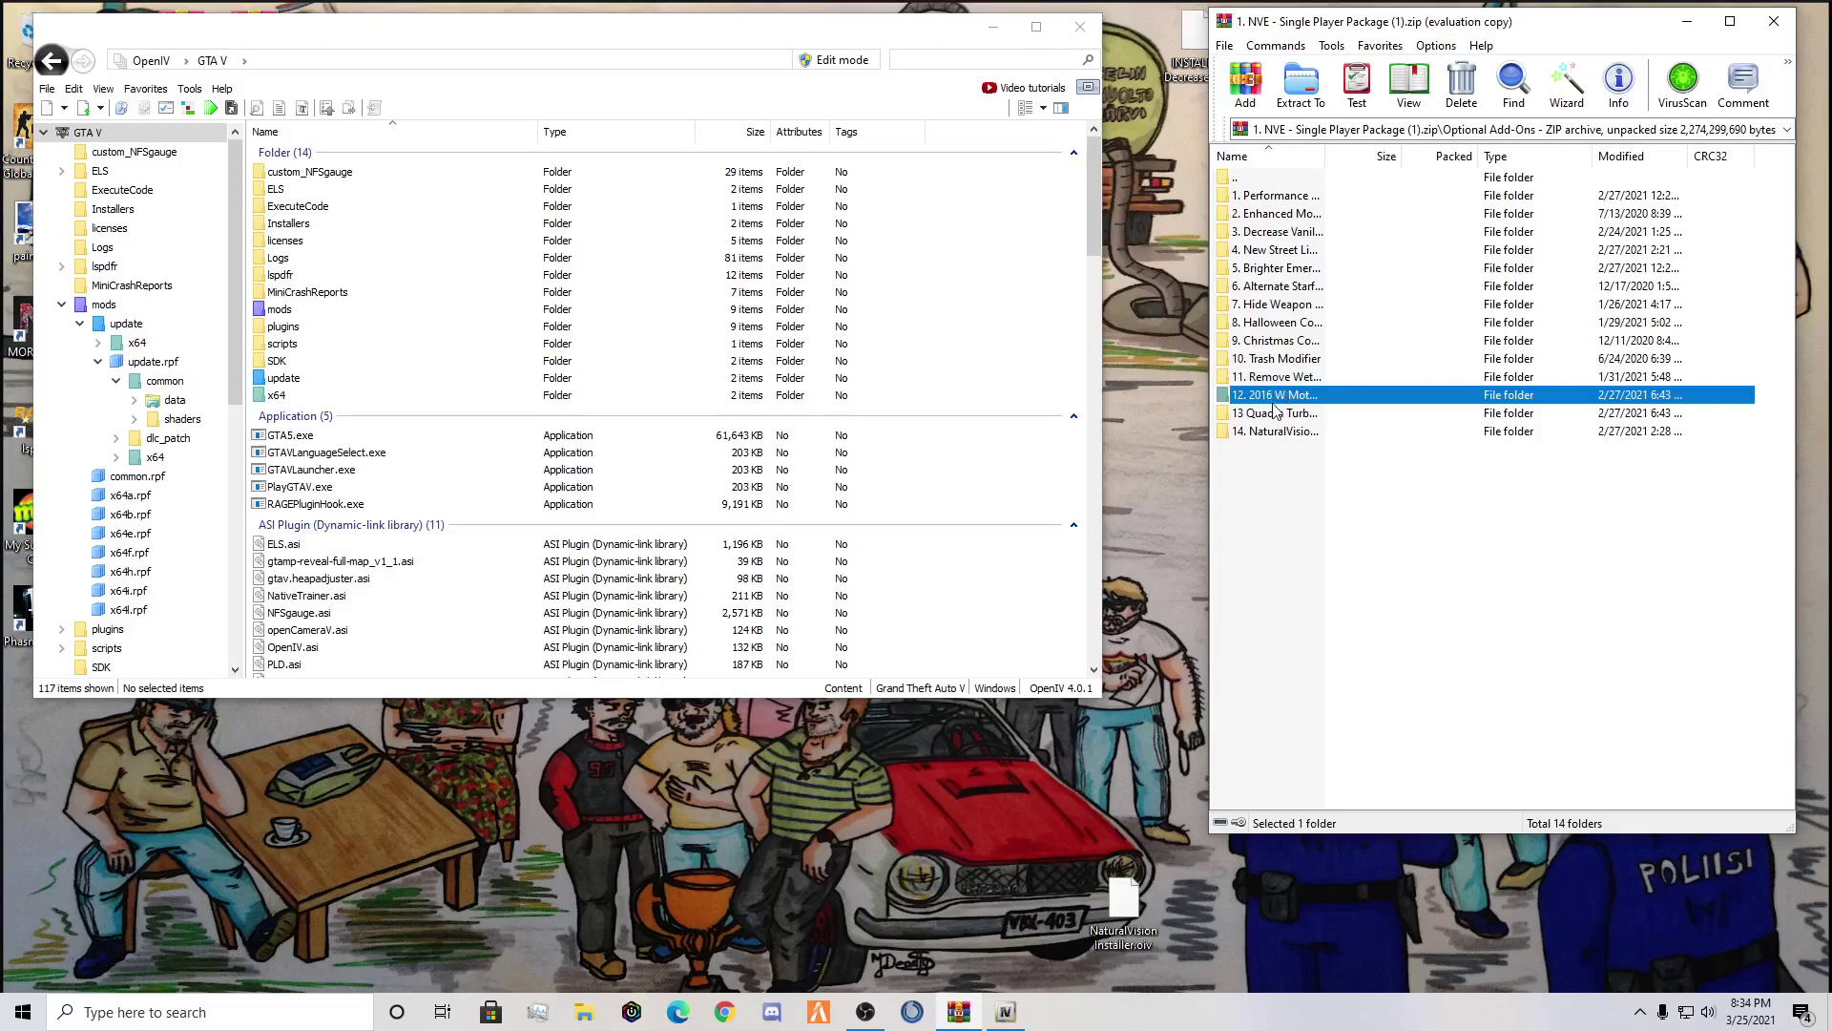
# Read the Lykan Hypersport Car add-on's IMPORTANT - READ THIS note and select its gameconfig mod link
pyautogui.doubleClick(1279, 395)
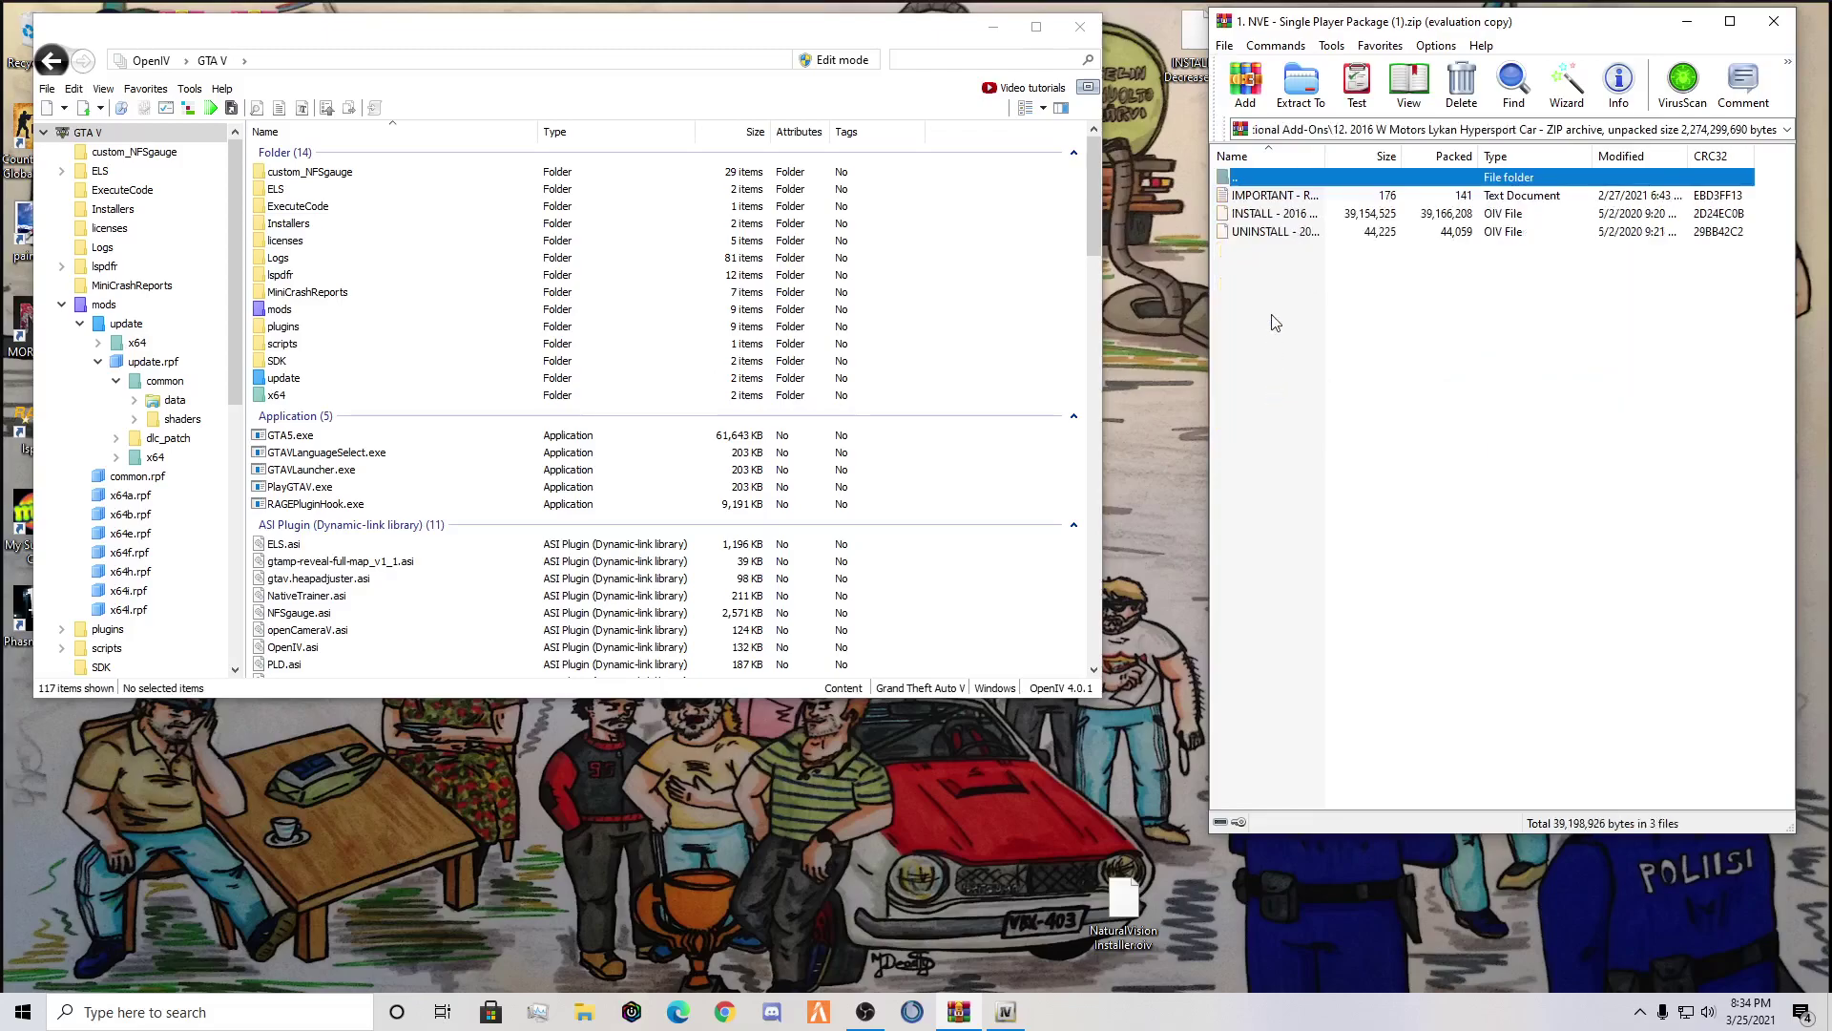
pyautogui.doubleClick(1274, 196)
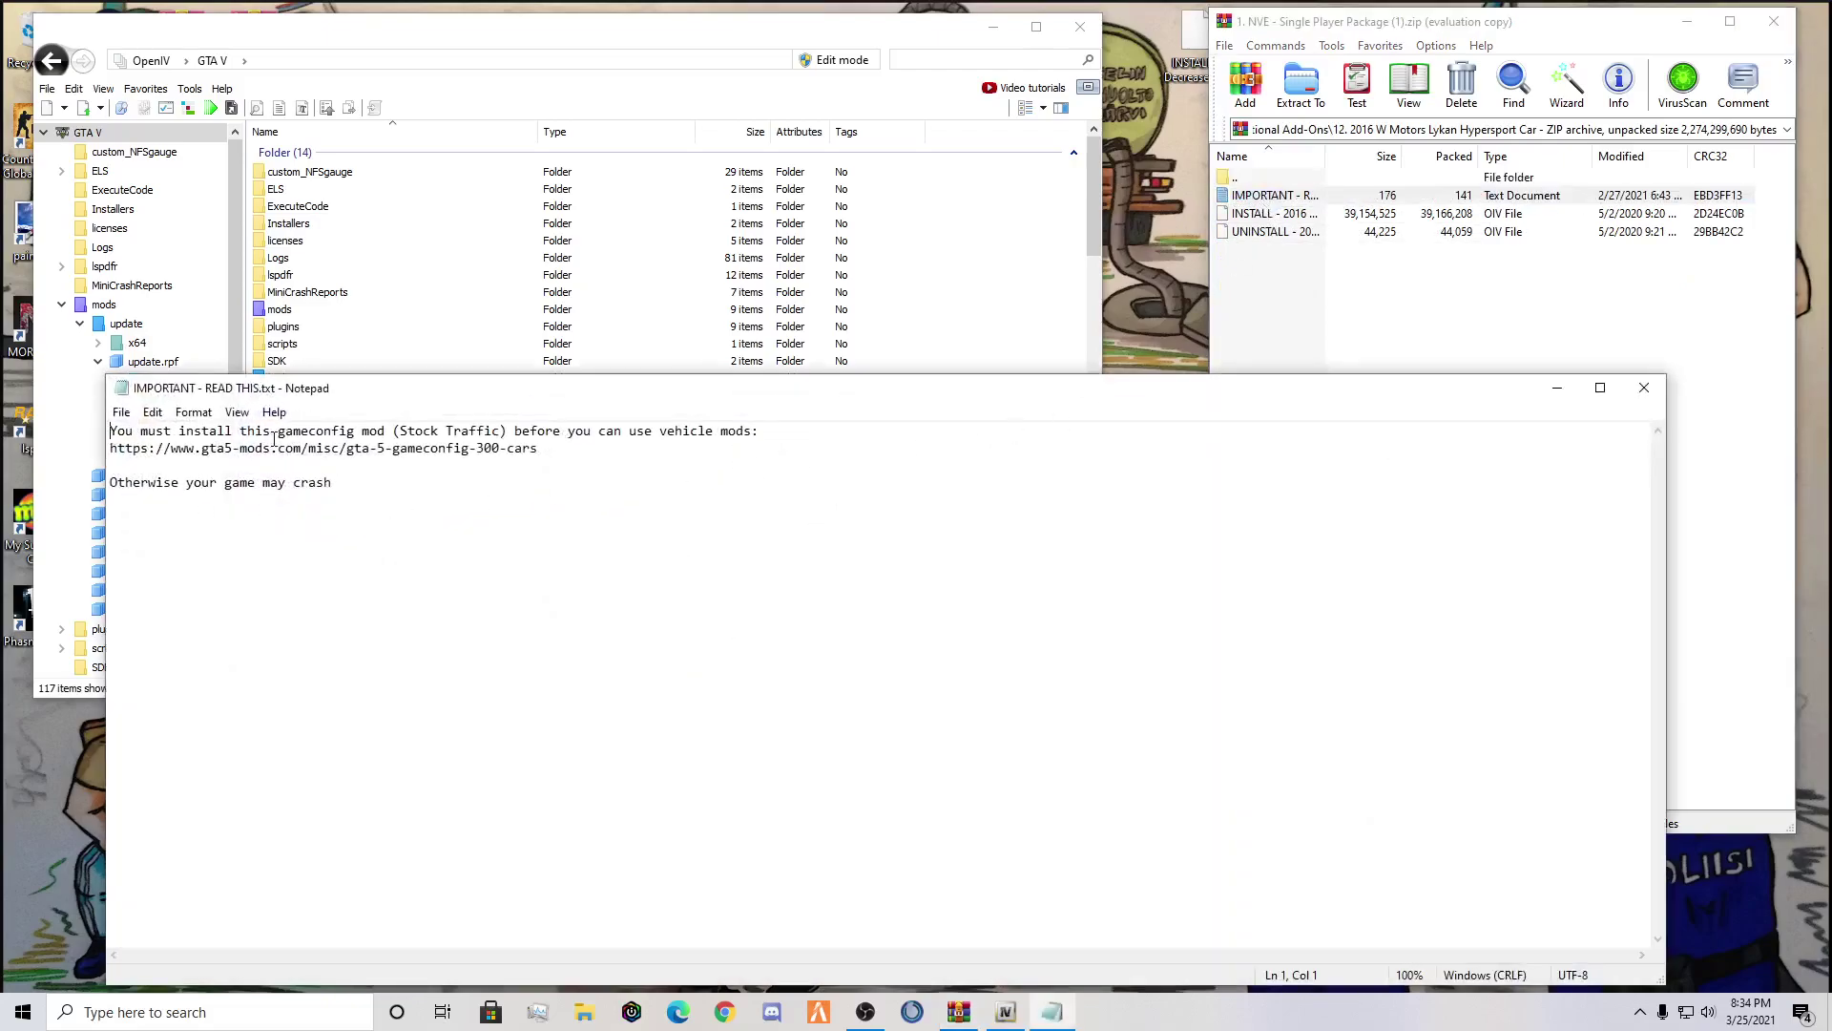
pyautogui.moveTo(270, 431); pyautogui.dragTo(749, 431)
pyautogui.click(667, 511)
pyautogui.moveTo(541, 449); pyautogui.dragTo(110, 449)
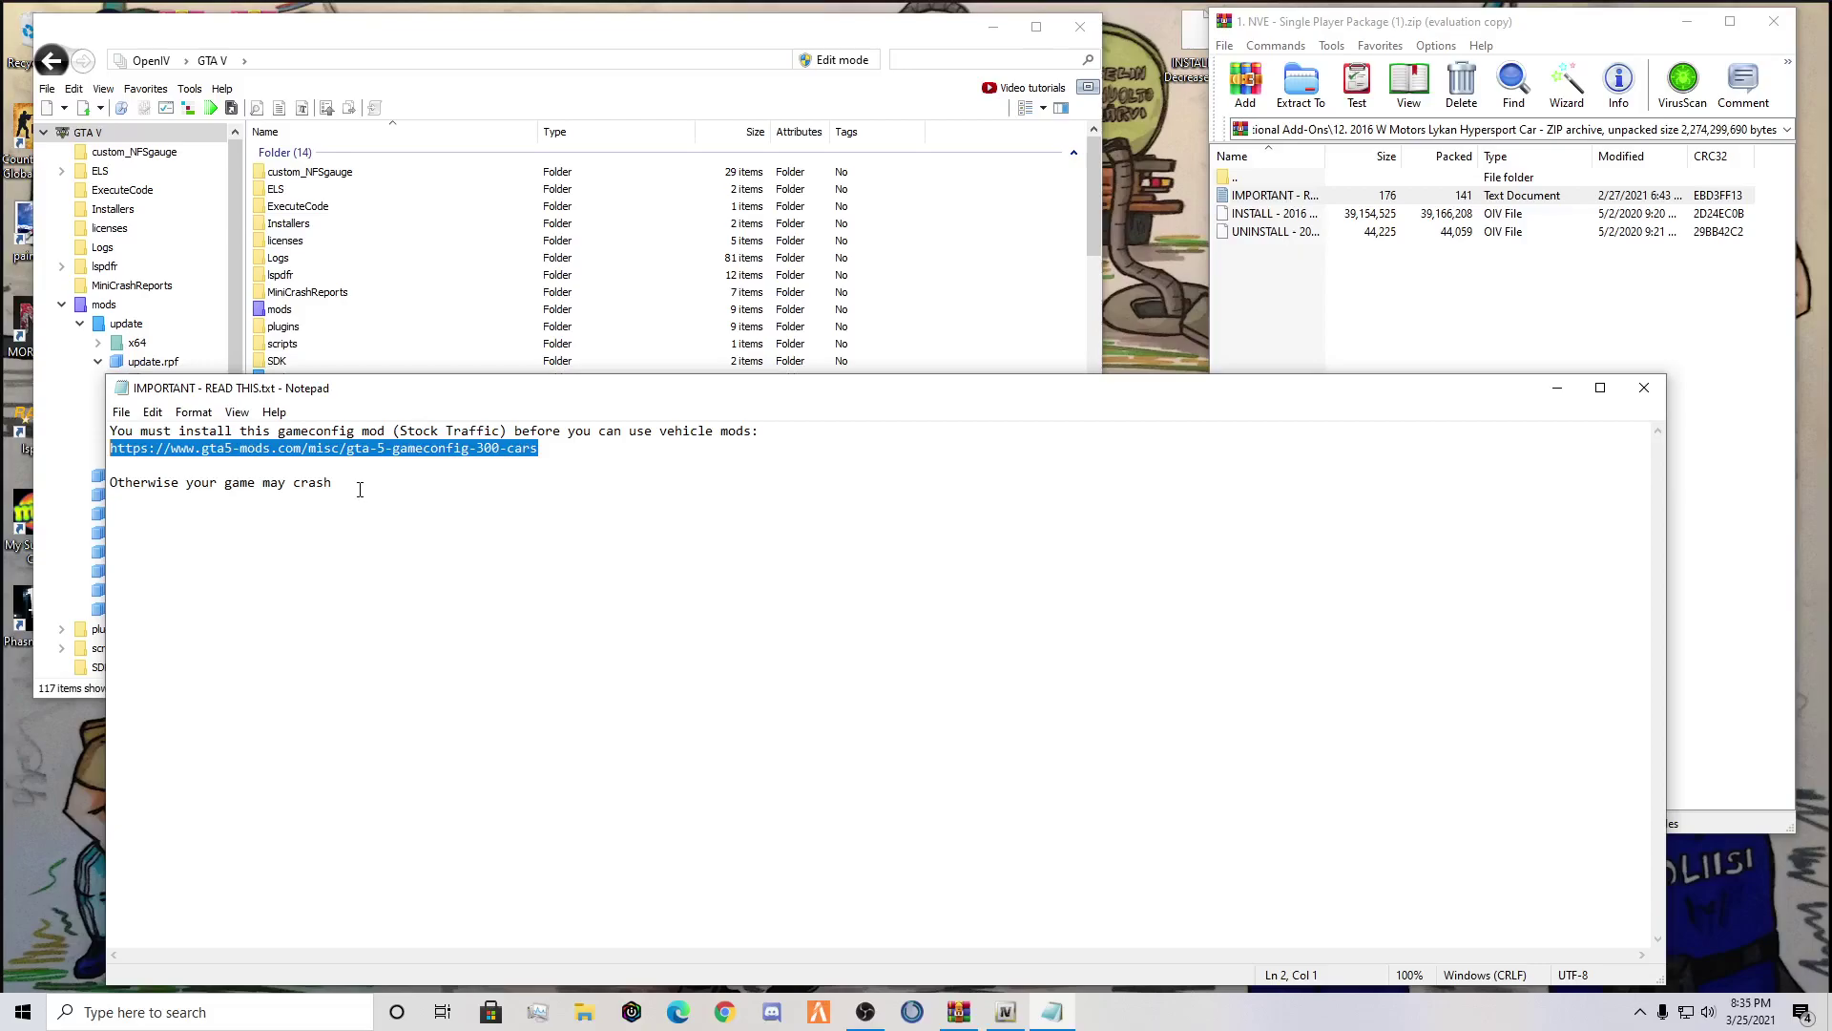
# Close the note and look inside the NaturalVision Uninstaller and Performance Boost add-on folders
pyautogui.click(1642, 385)
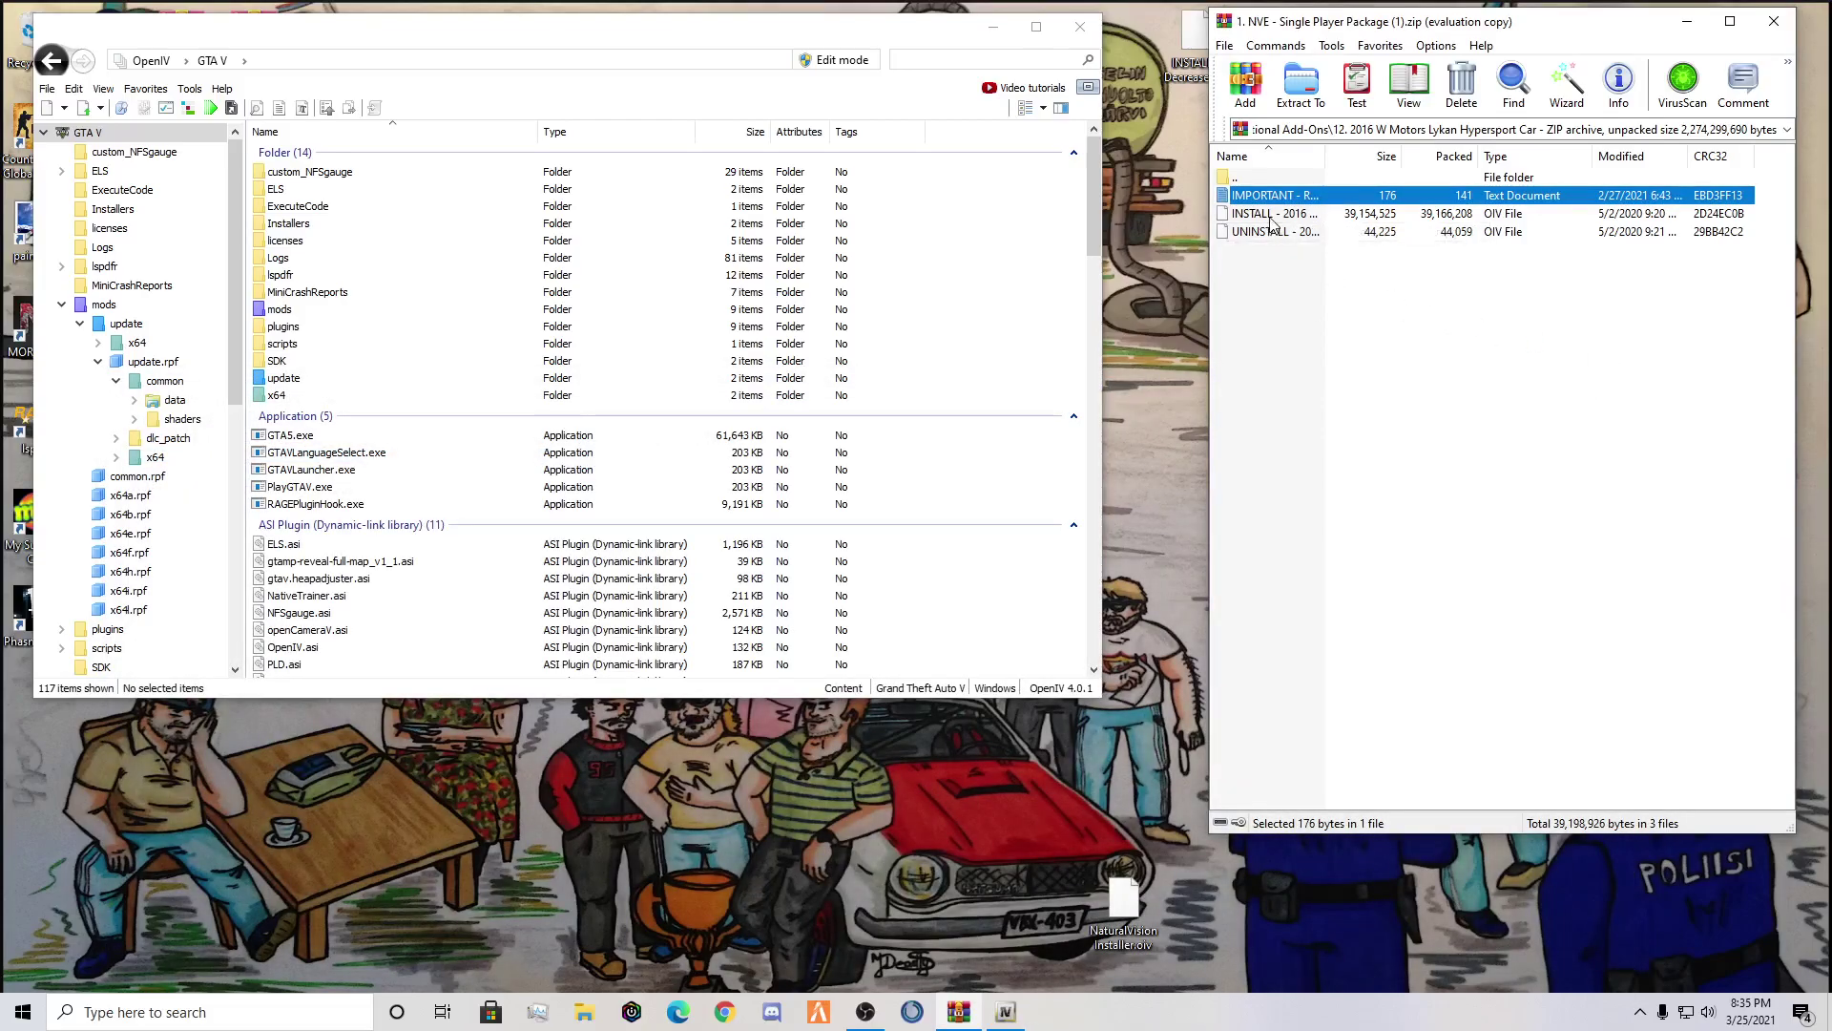
pyautogui.doubleClick(1262, 181)
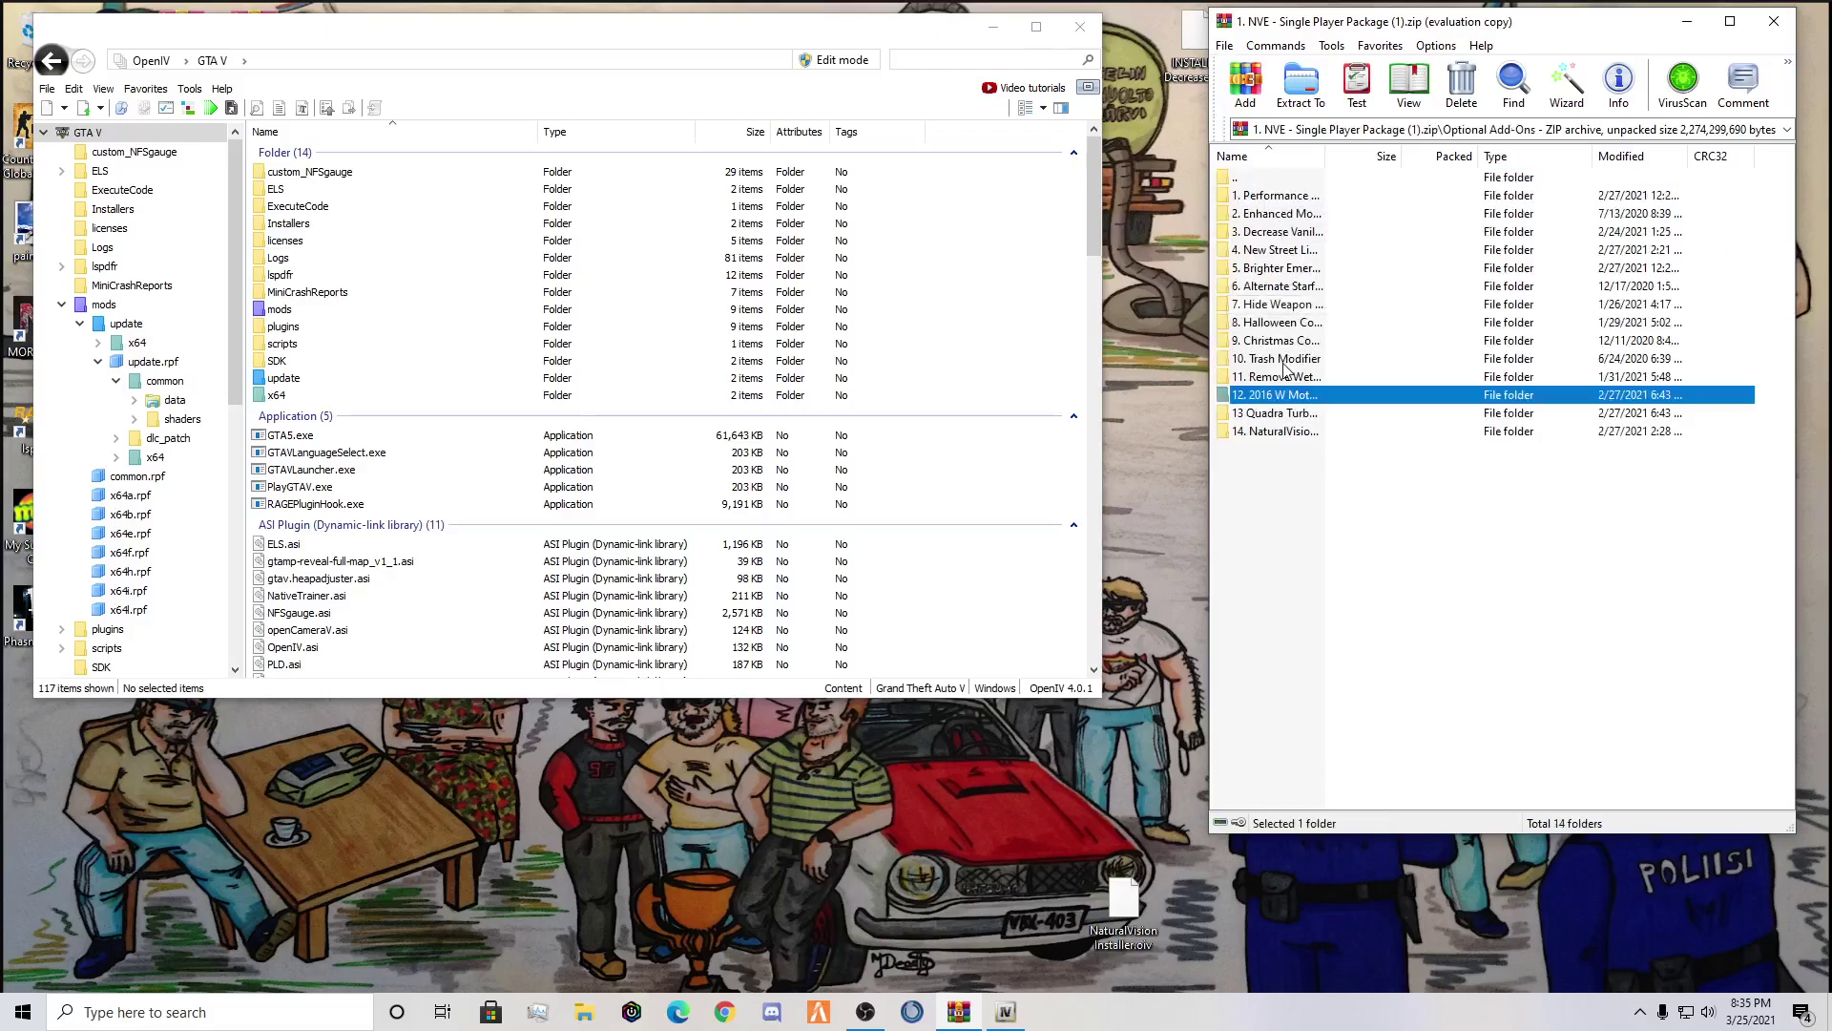
pyautogui.doubleClick(1297, 432)
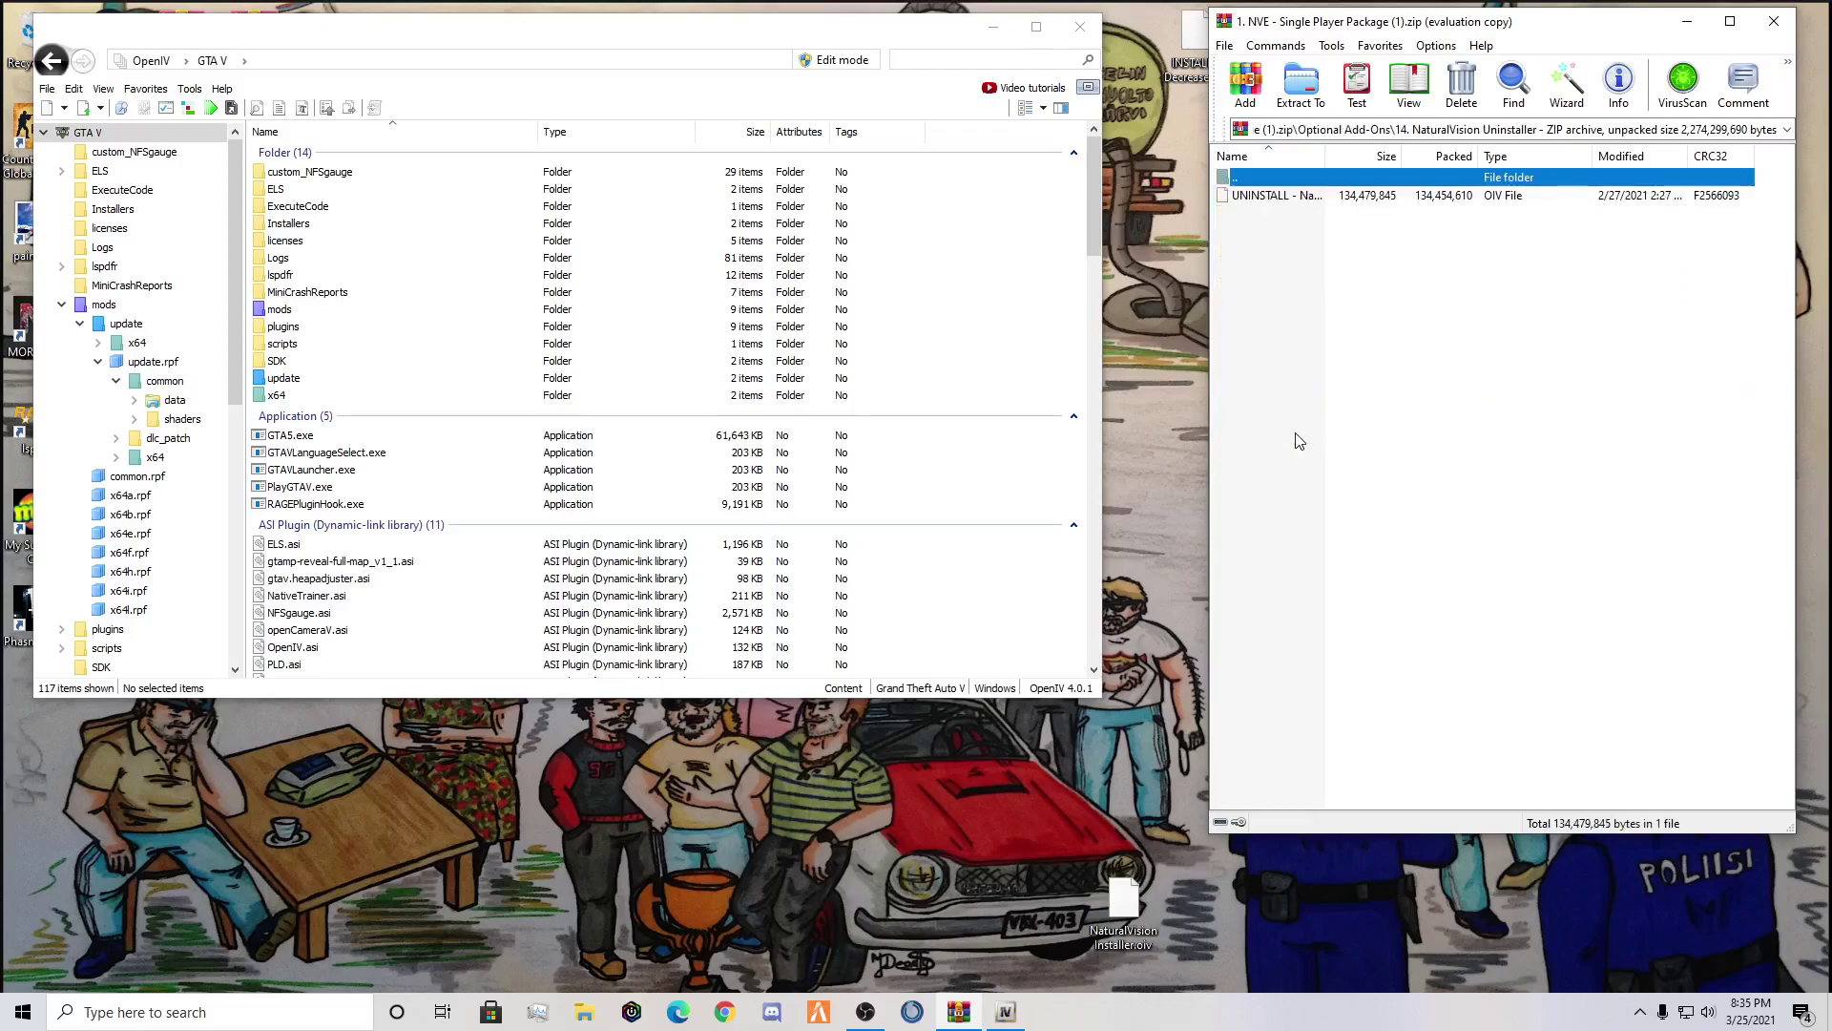
pyautogui.doubleClick(1334, 180)
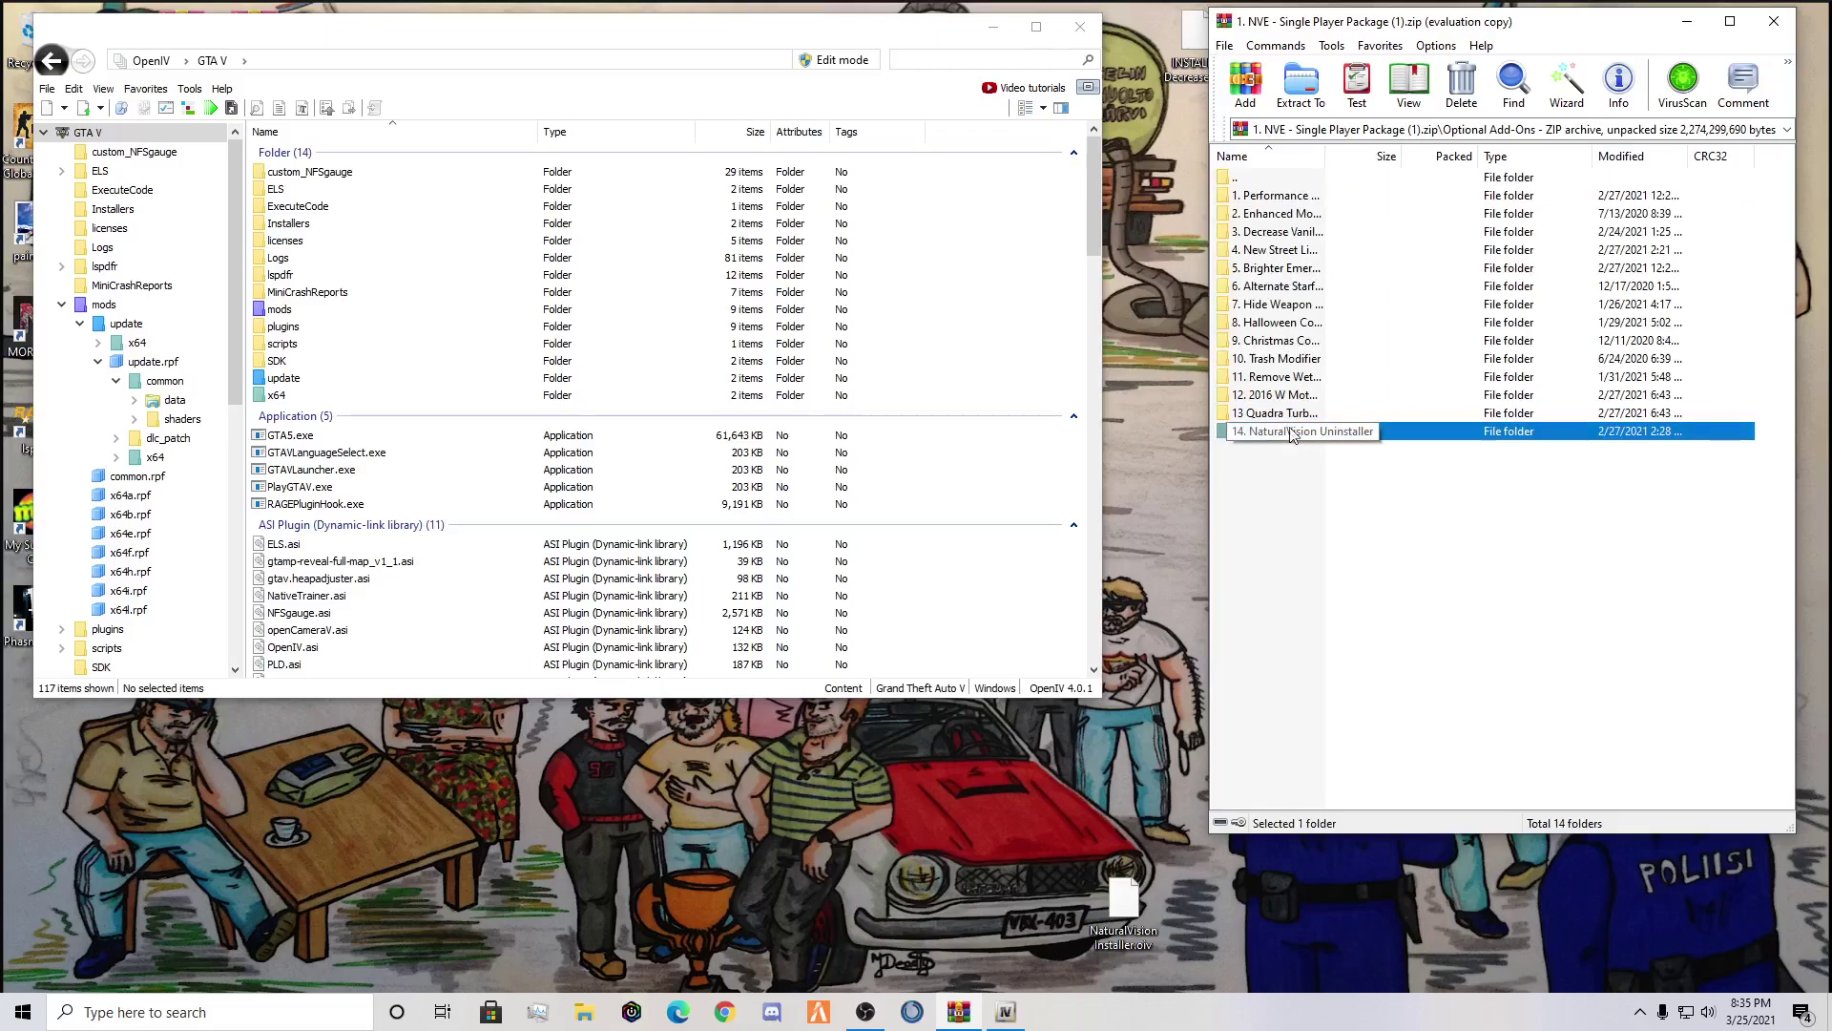
pyautogui.doubleClick(1284, 204)
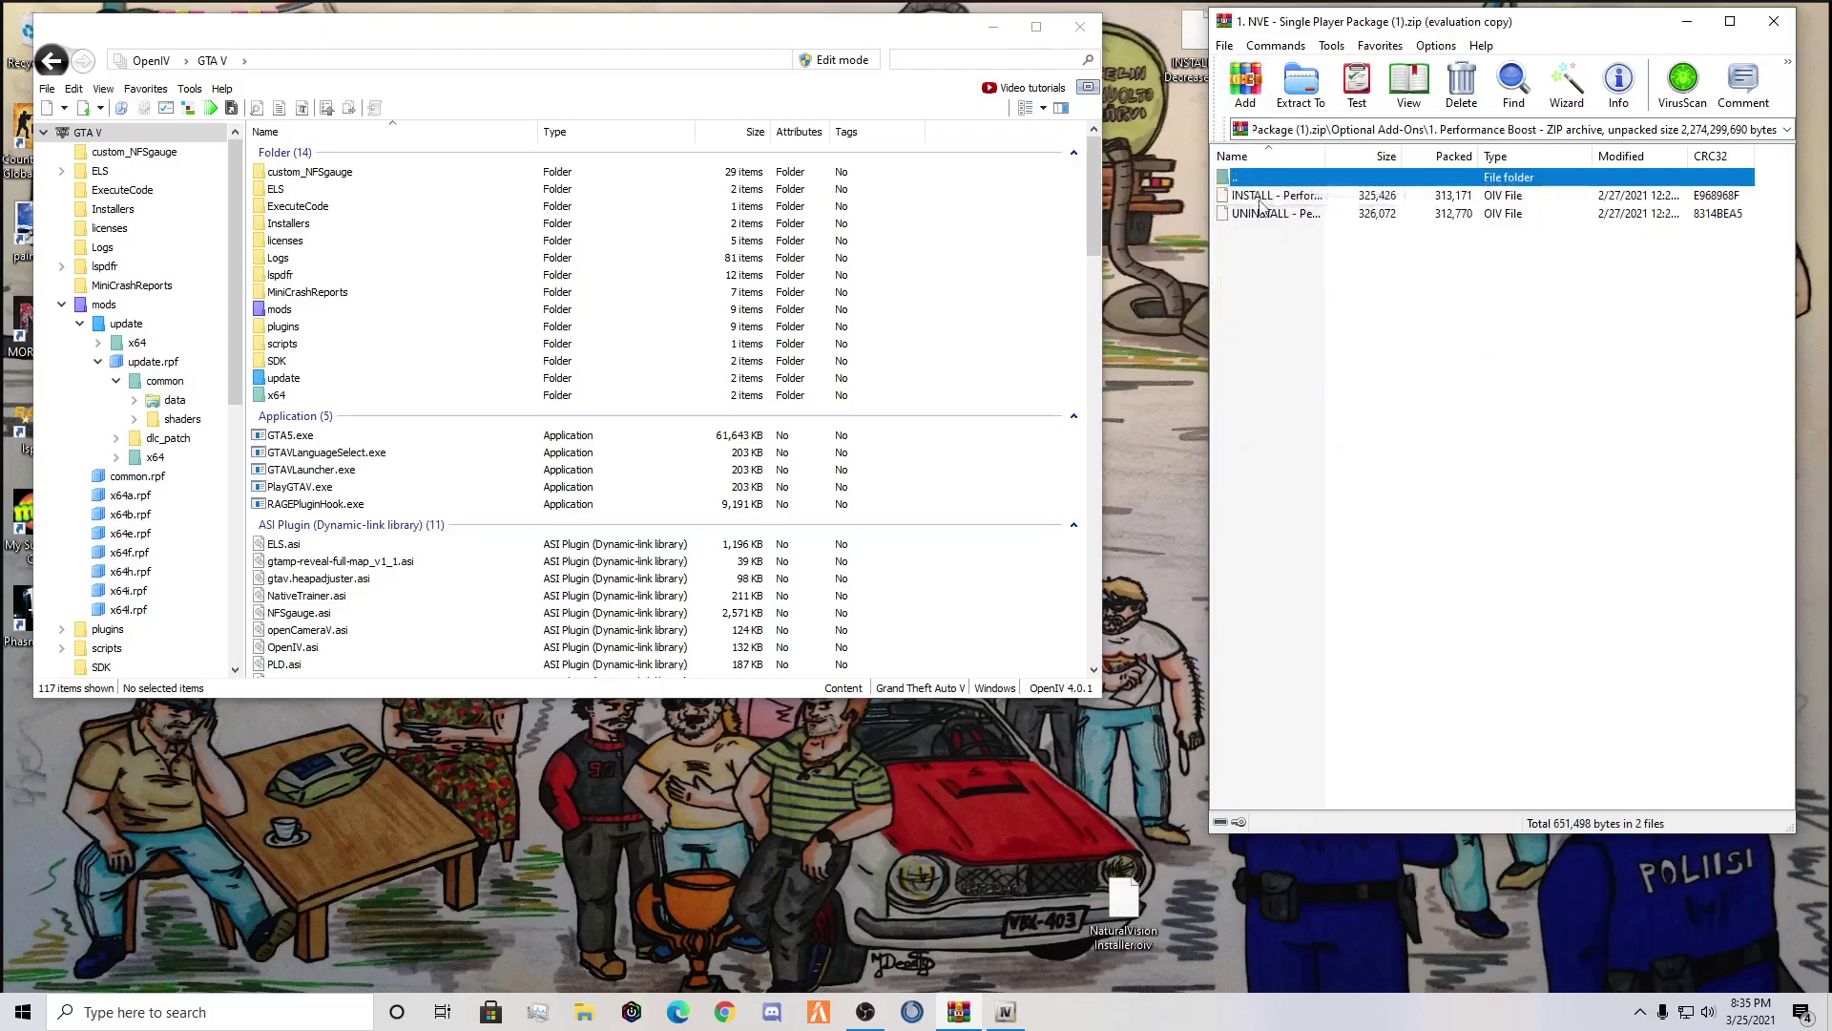
pyautogui.doubleClick(1272, 179)
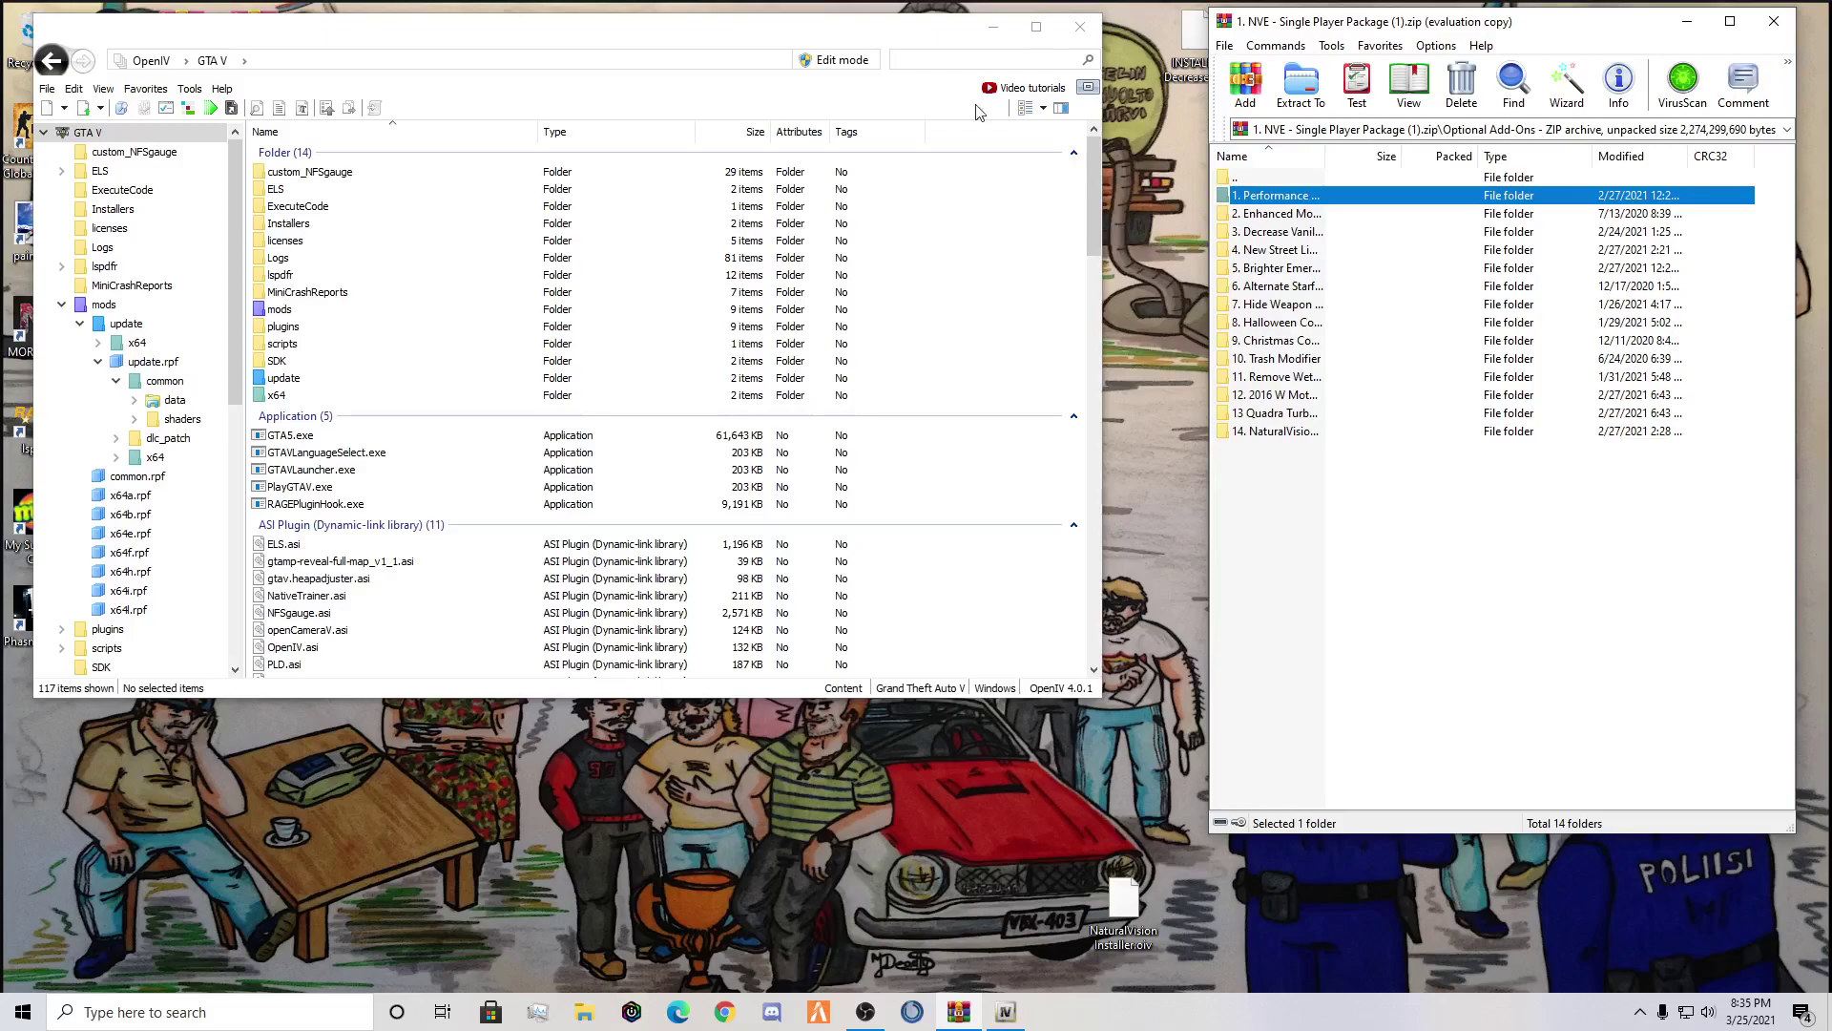
# Install the Decrease Vanilla Street Light Intensity .oiv from the desktop into the mods folder
pyautogui.click(191, 107)
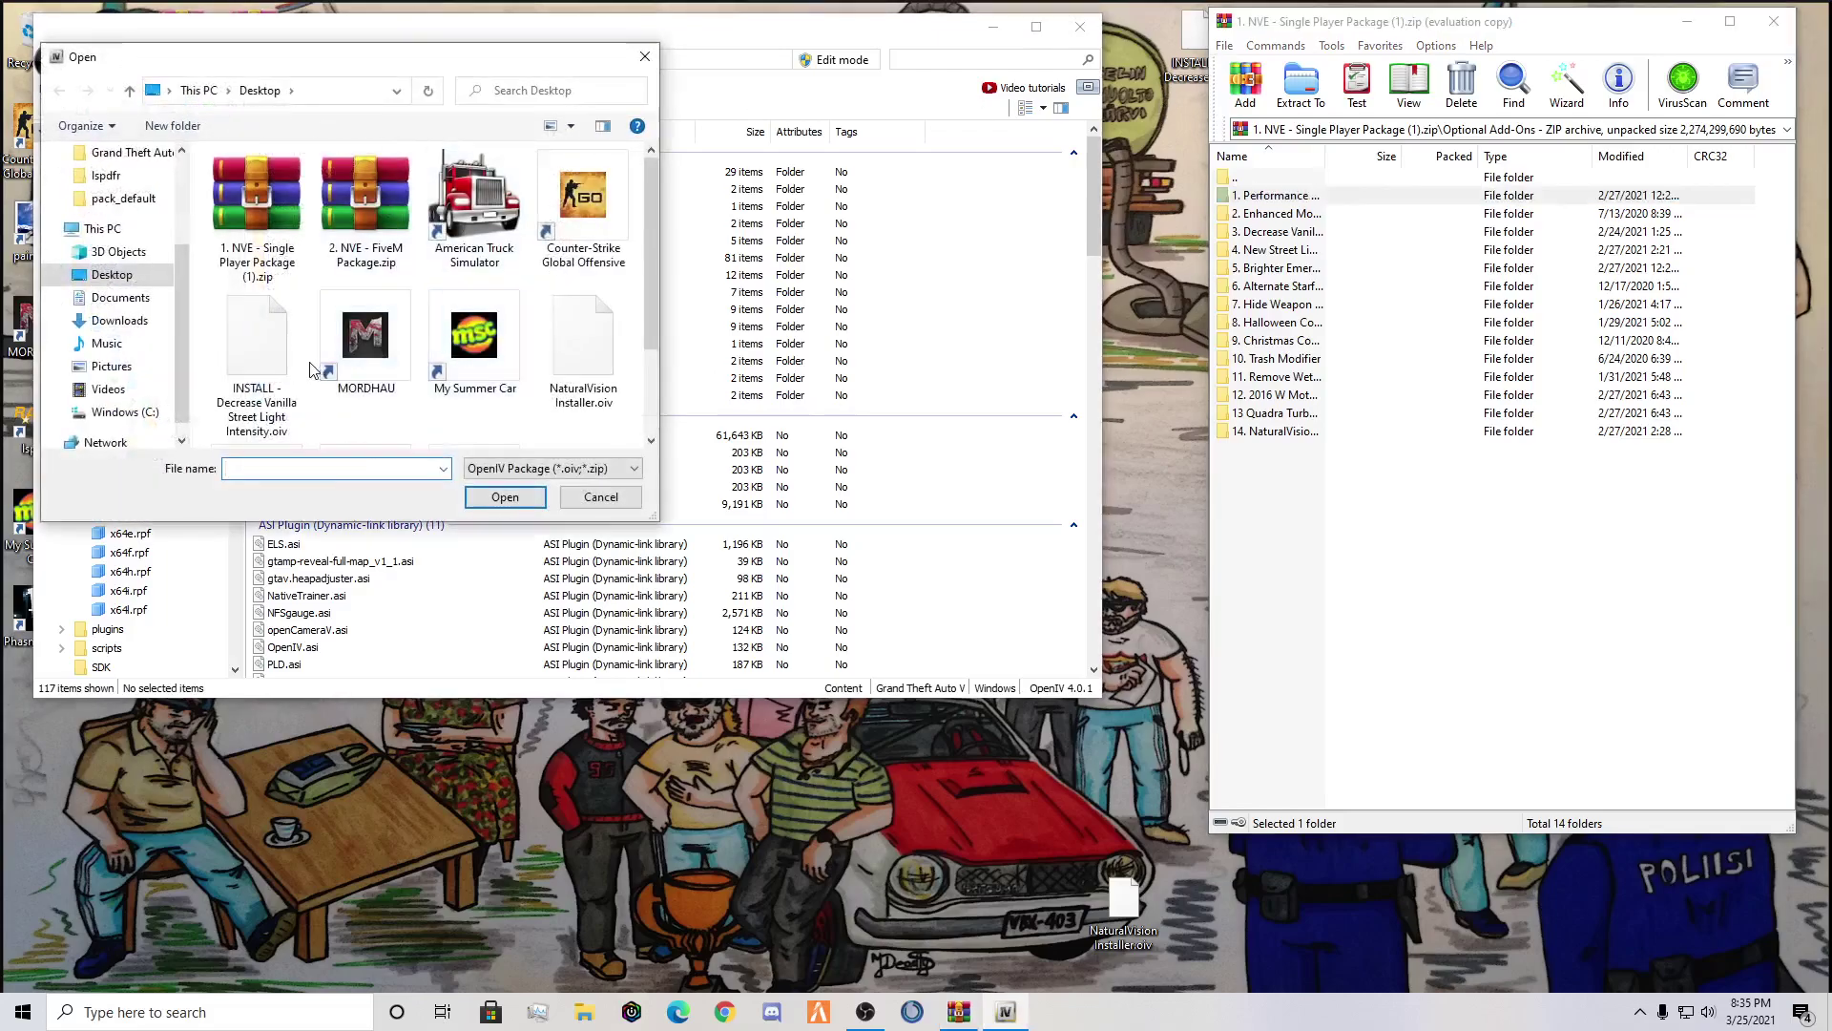
pyautogui.scroll(-1, 318, 370)
pyautogui.click(256, 275)
pyautogui.click(516, 499)
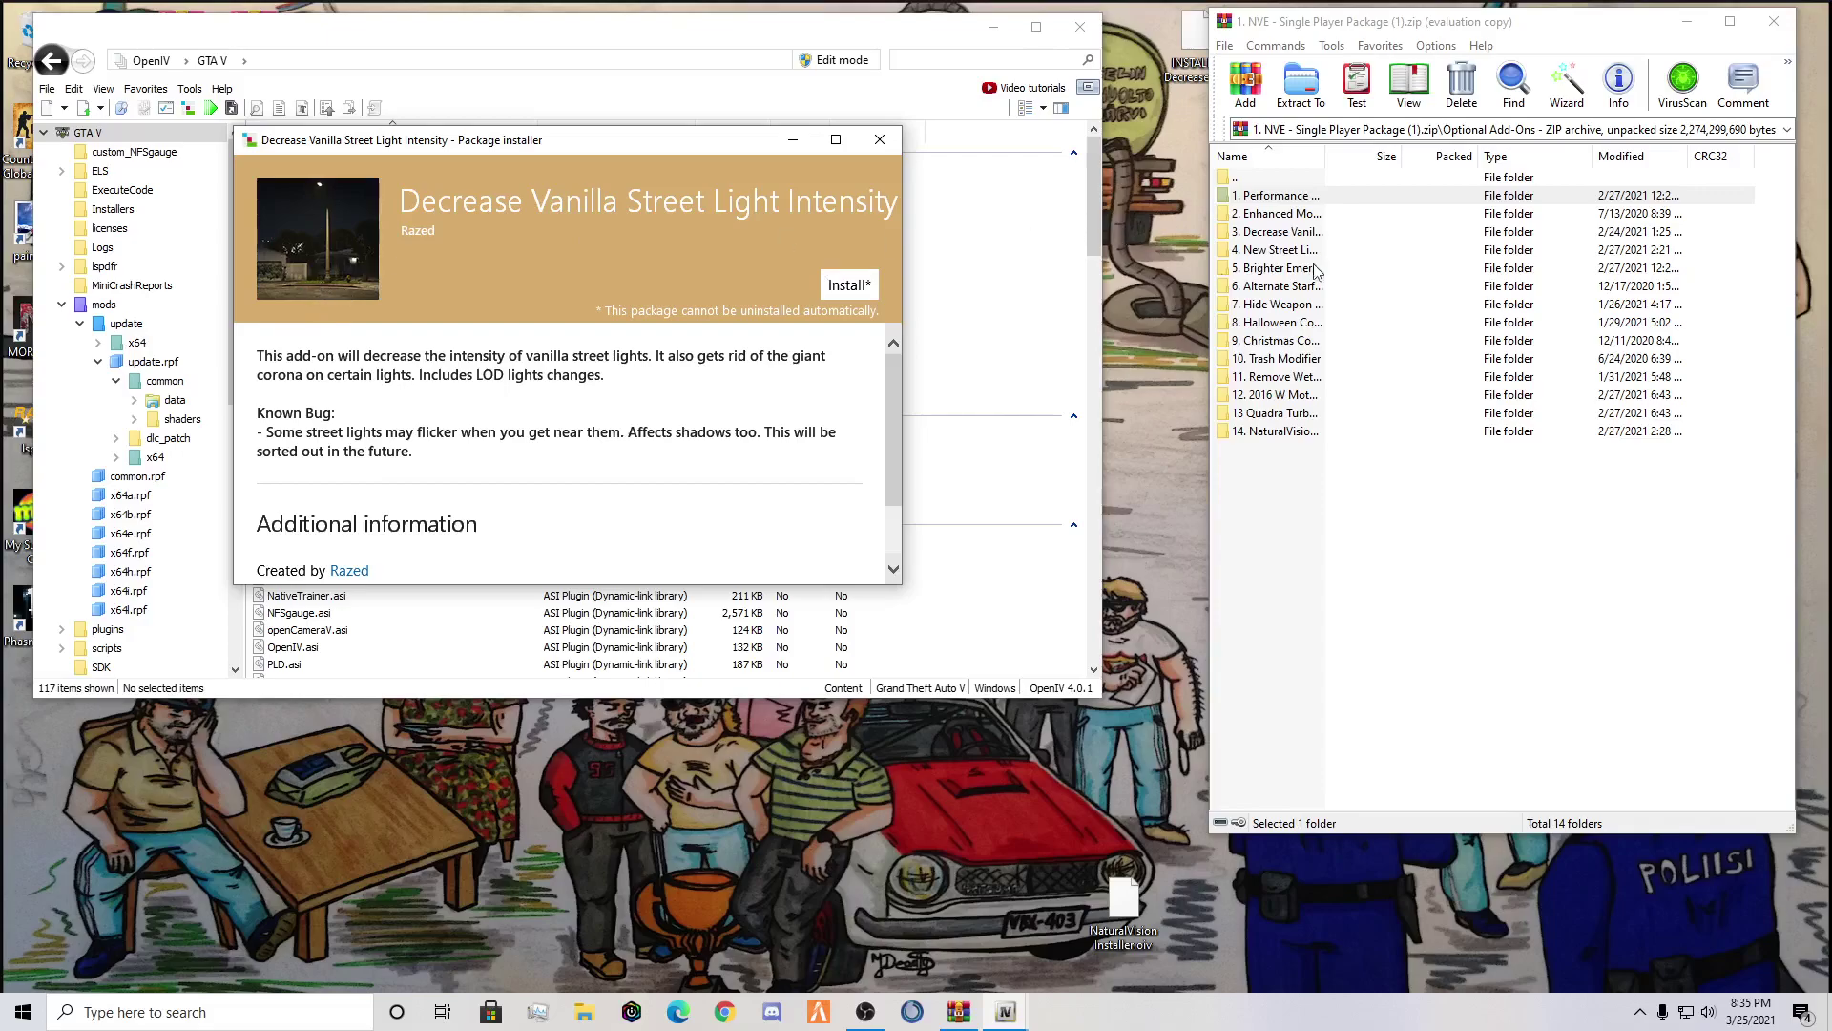
pyautogui.click(833, 284)
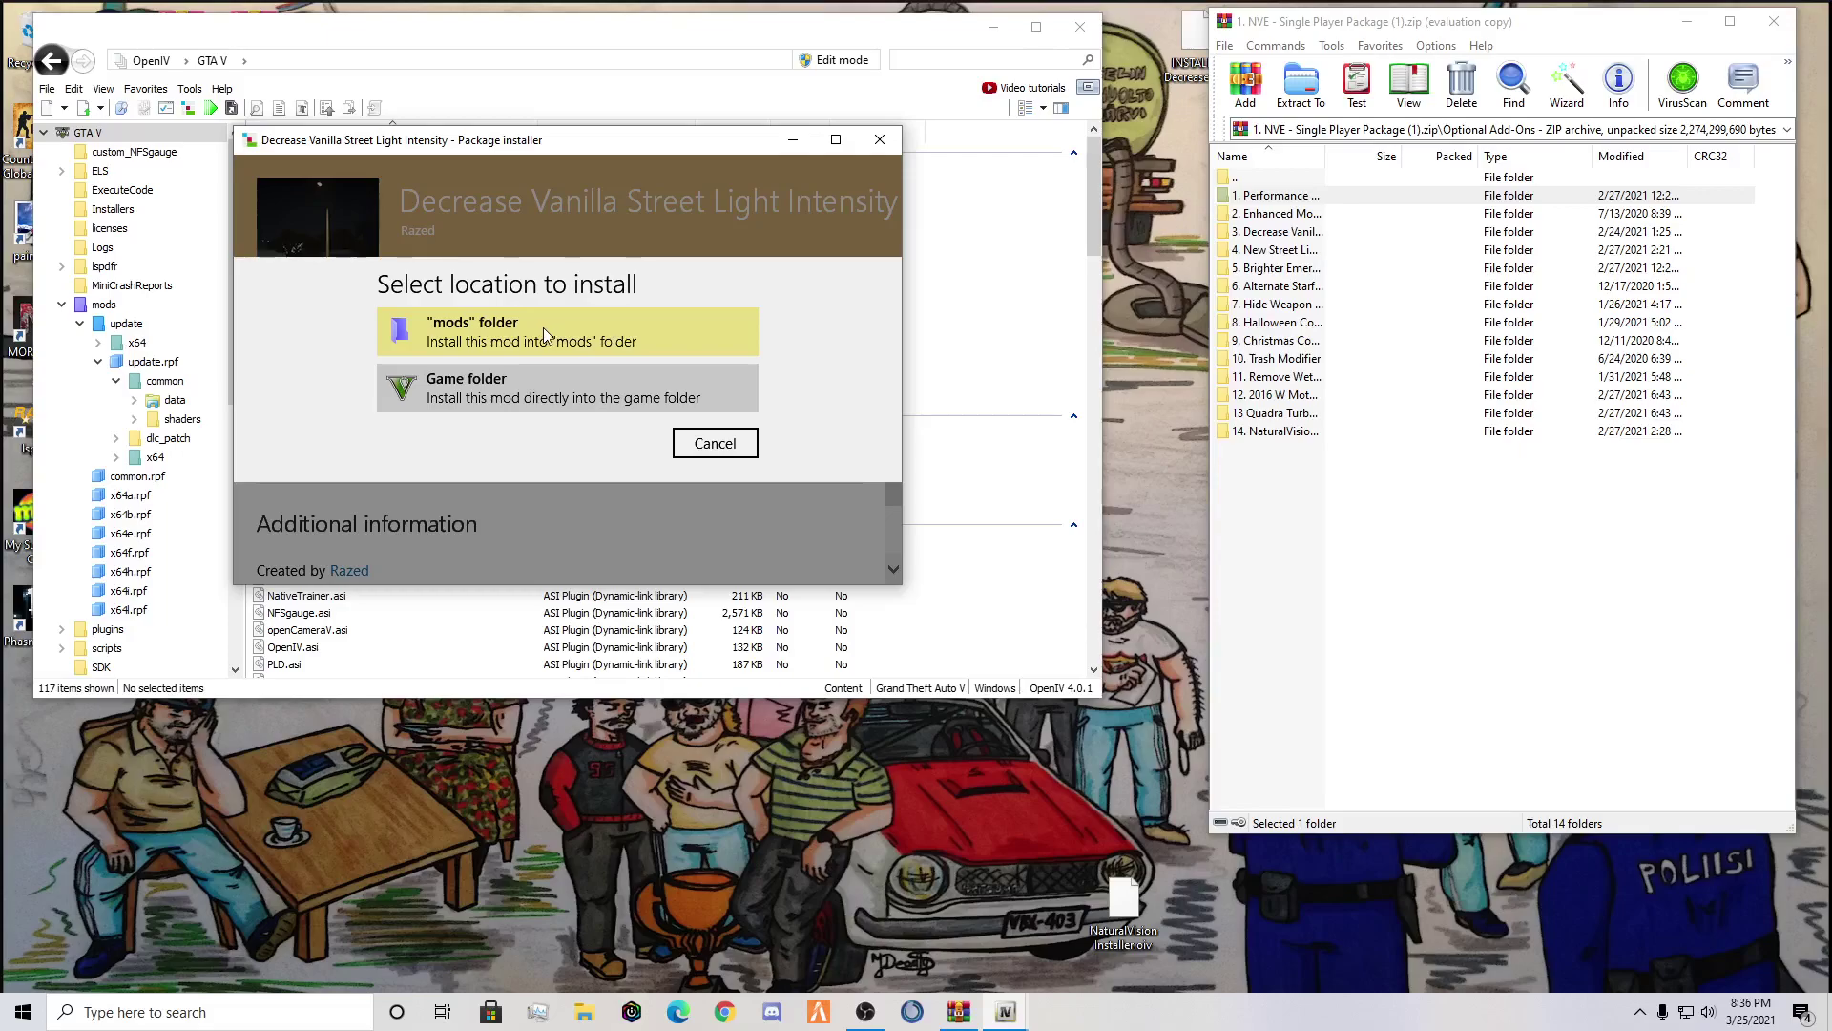
pyautogui.click(537, 326)
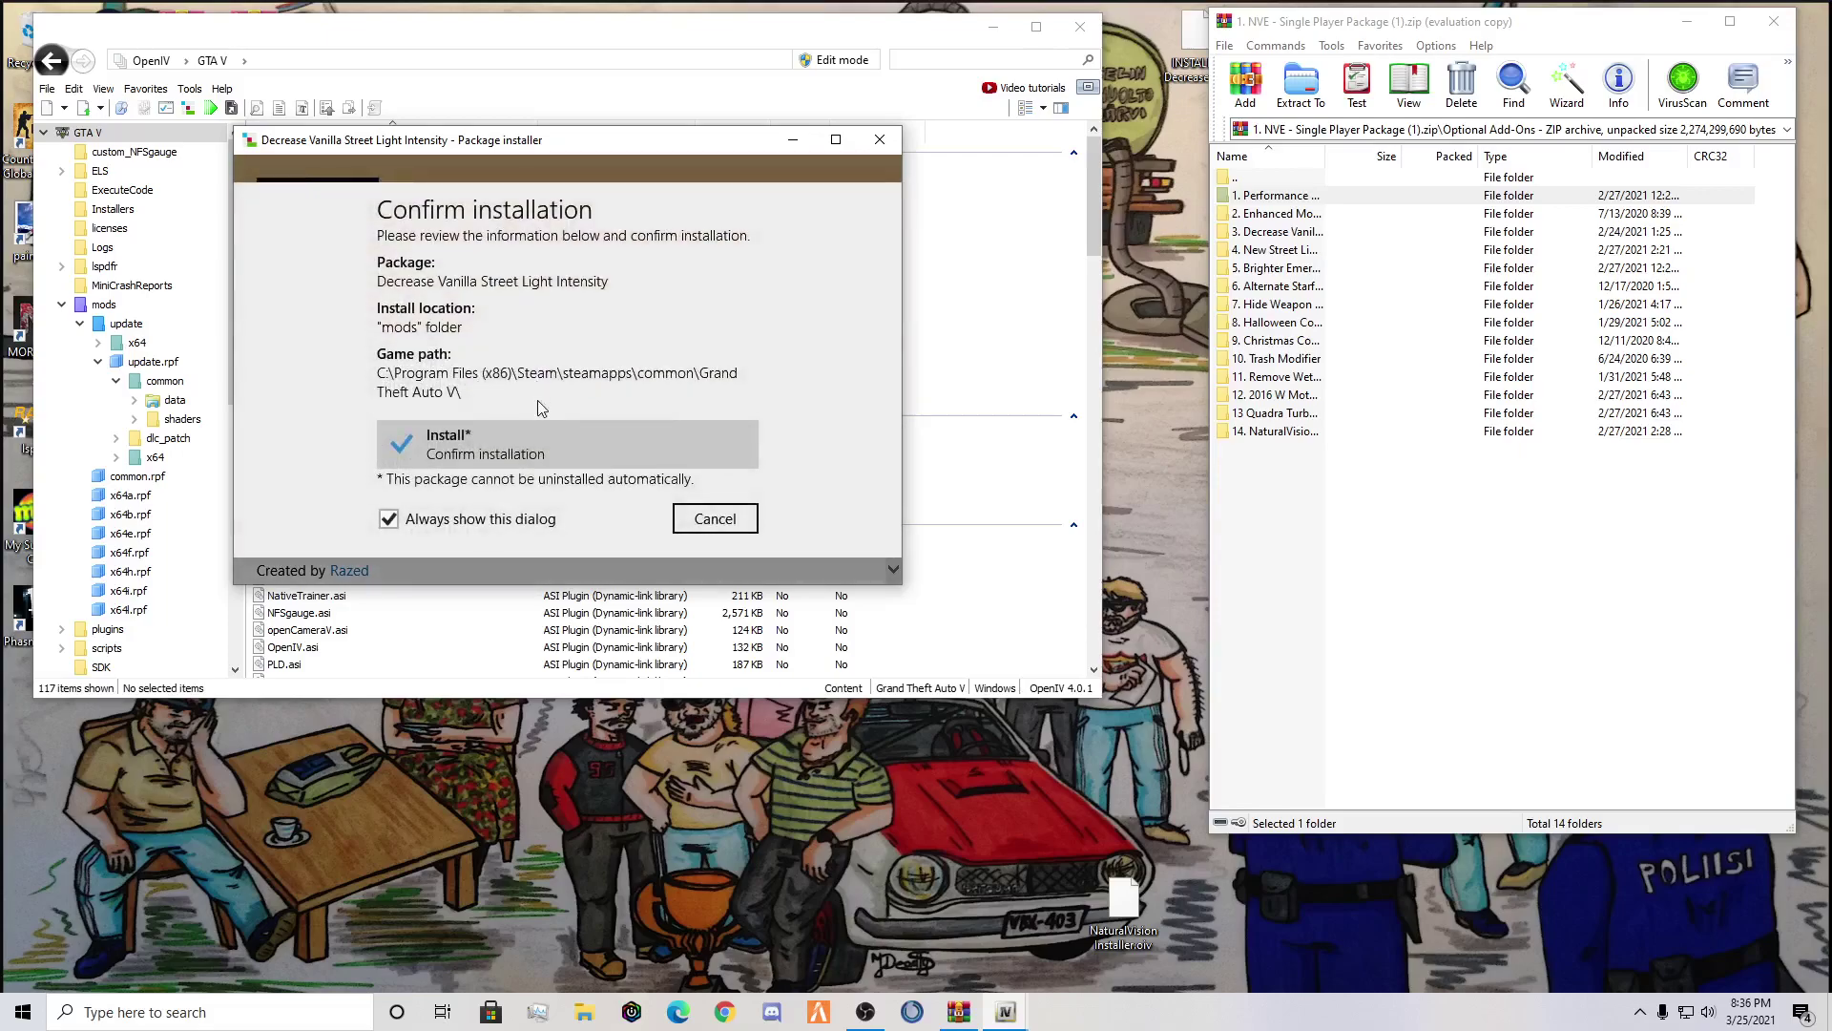
pyautogui.click(481, 454)
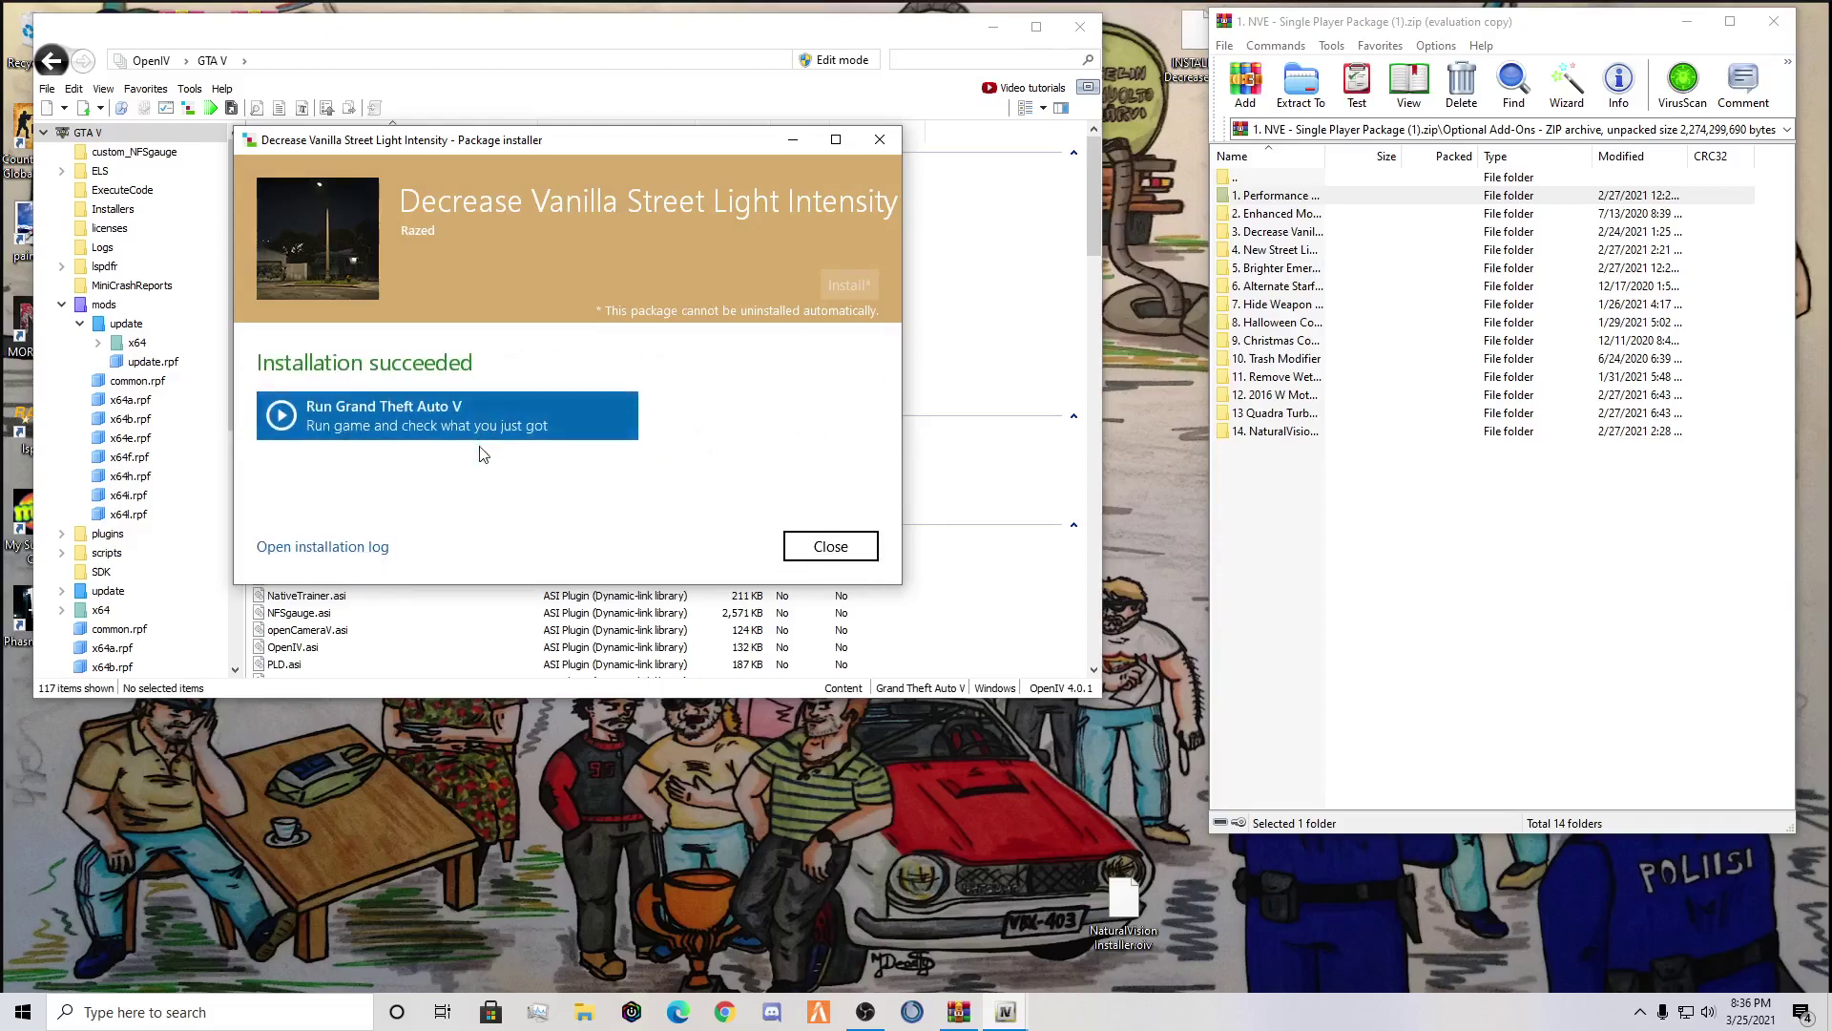
pyautogui.click(789, 555)
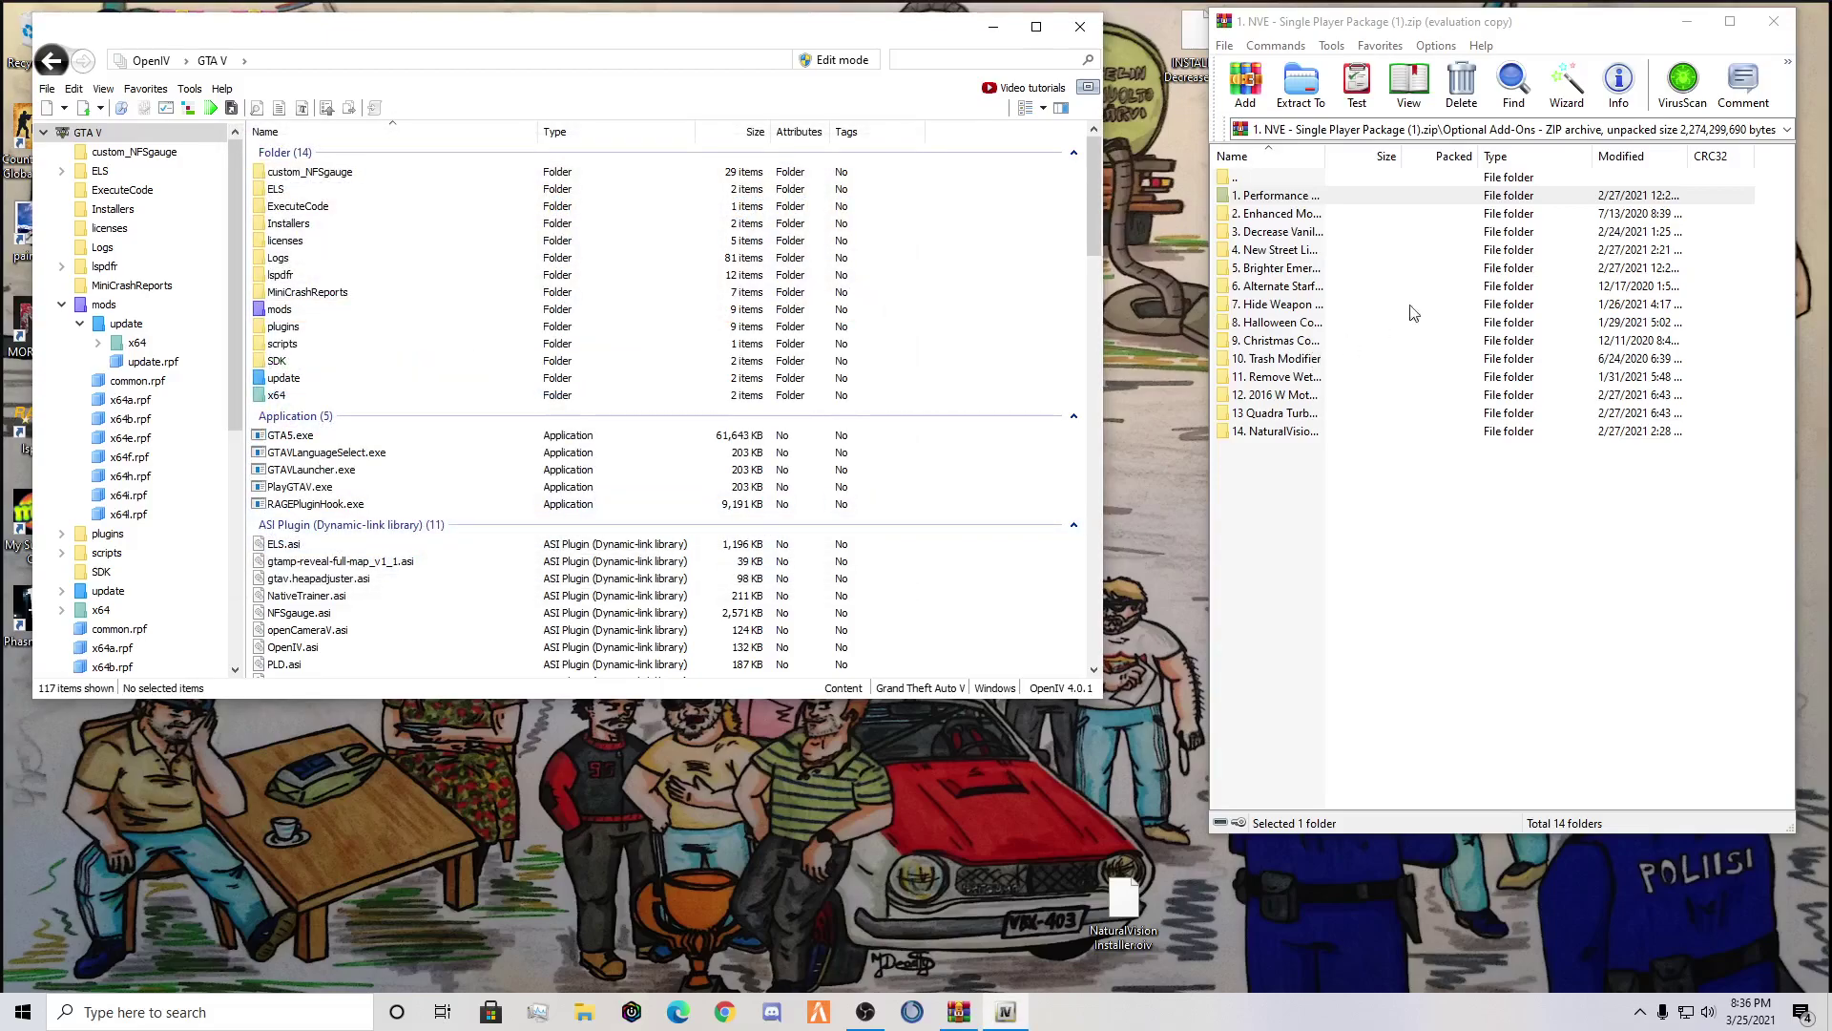
# Return WinRAR to the archive root and open the Grand Theft Auto V folder in File Explorer
pyautogui.doubleClick(1277, 182)
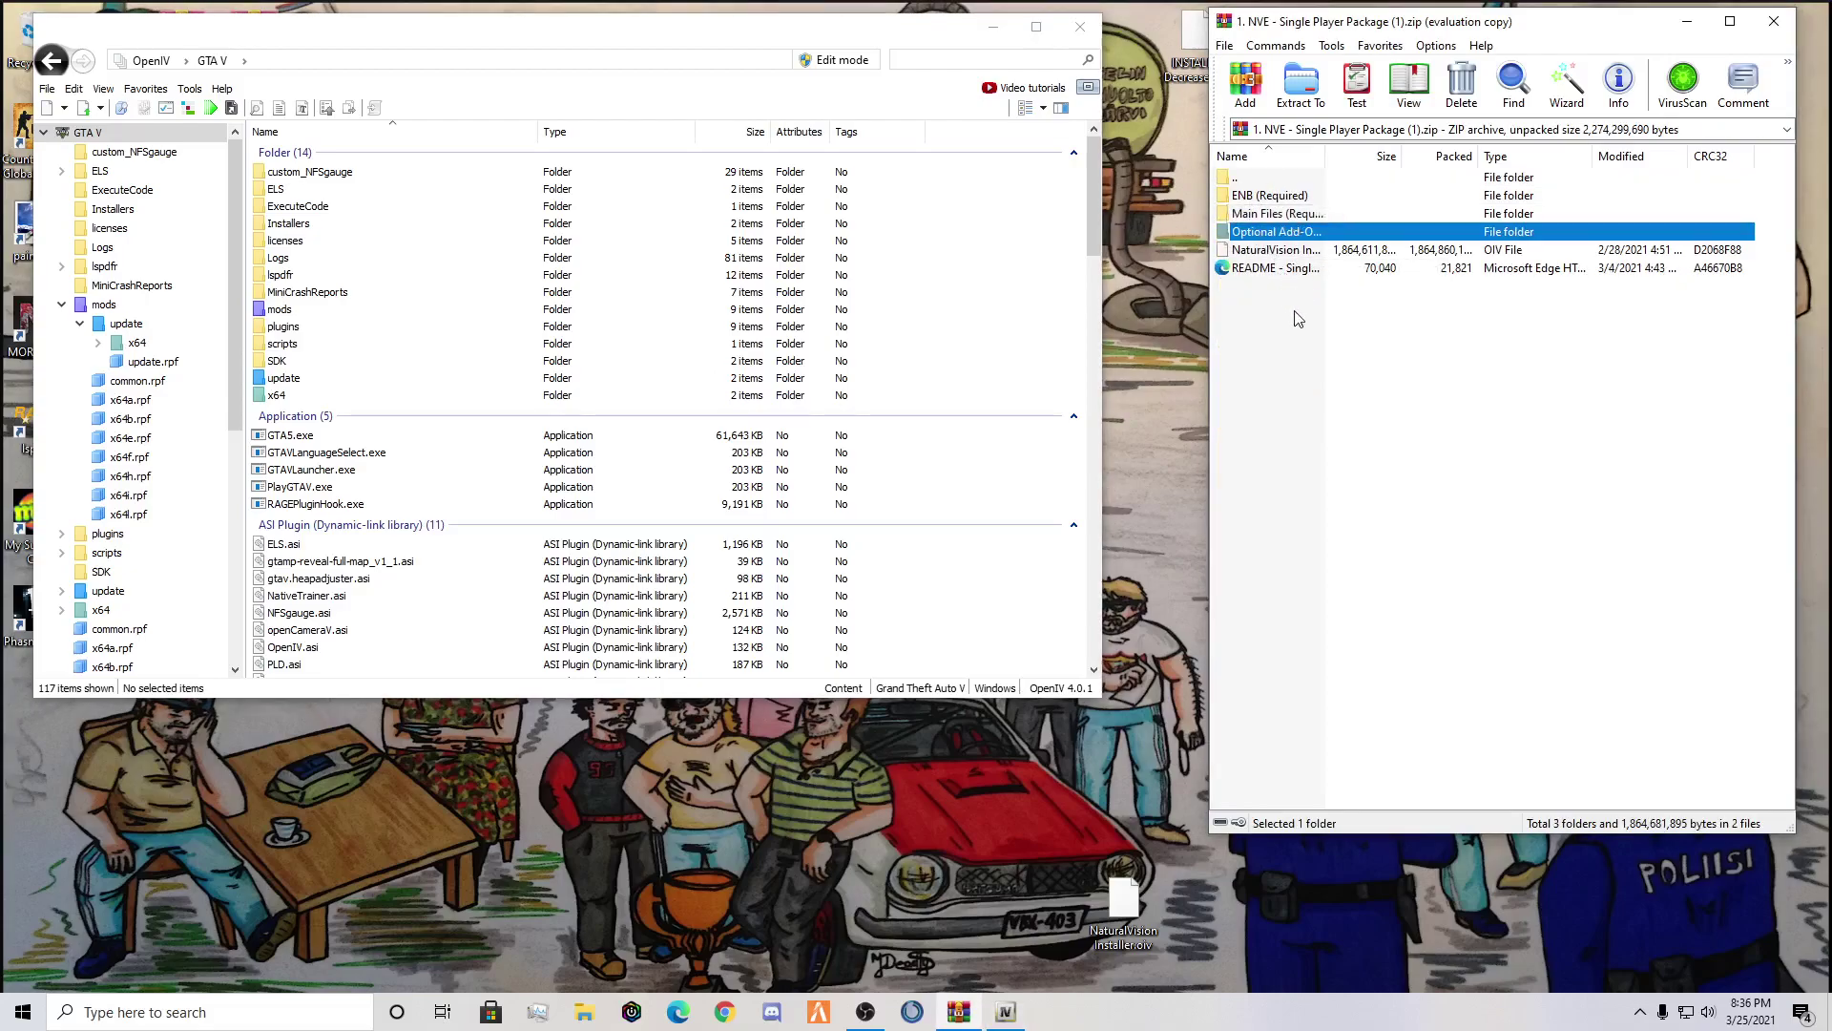
pyautogui.click(589, 1023)
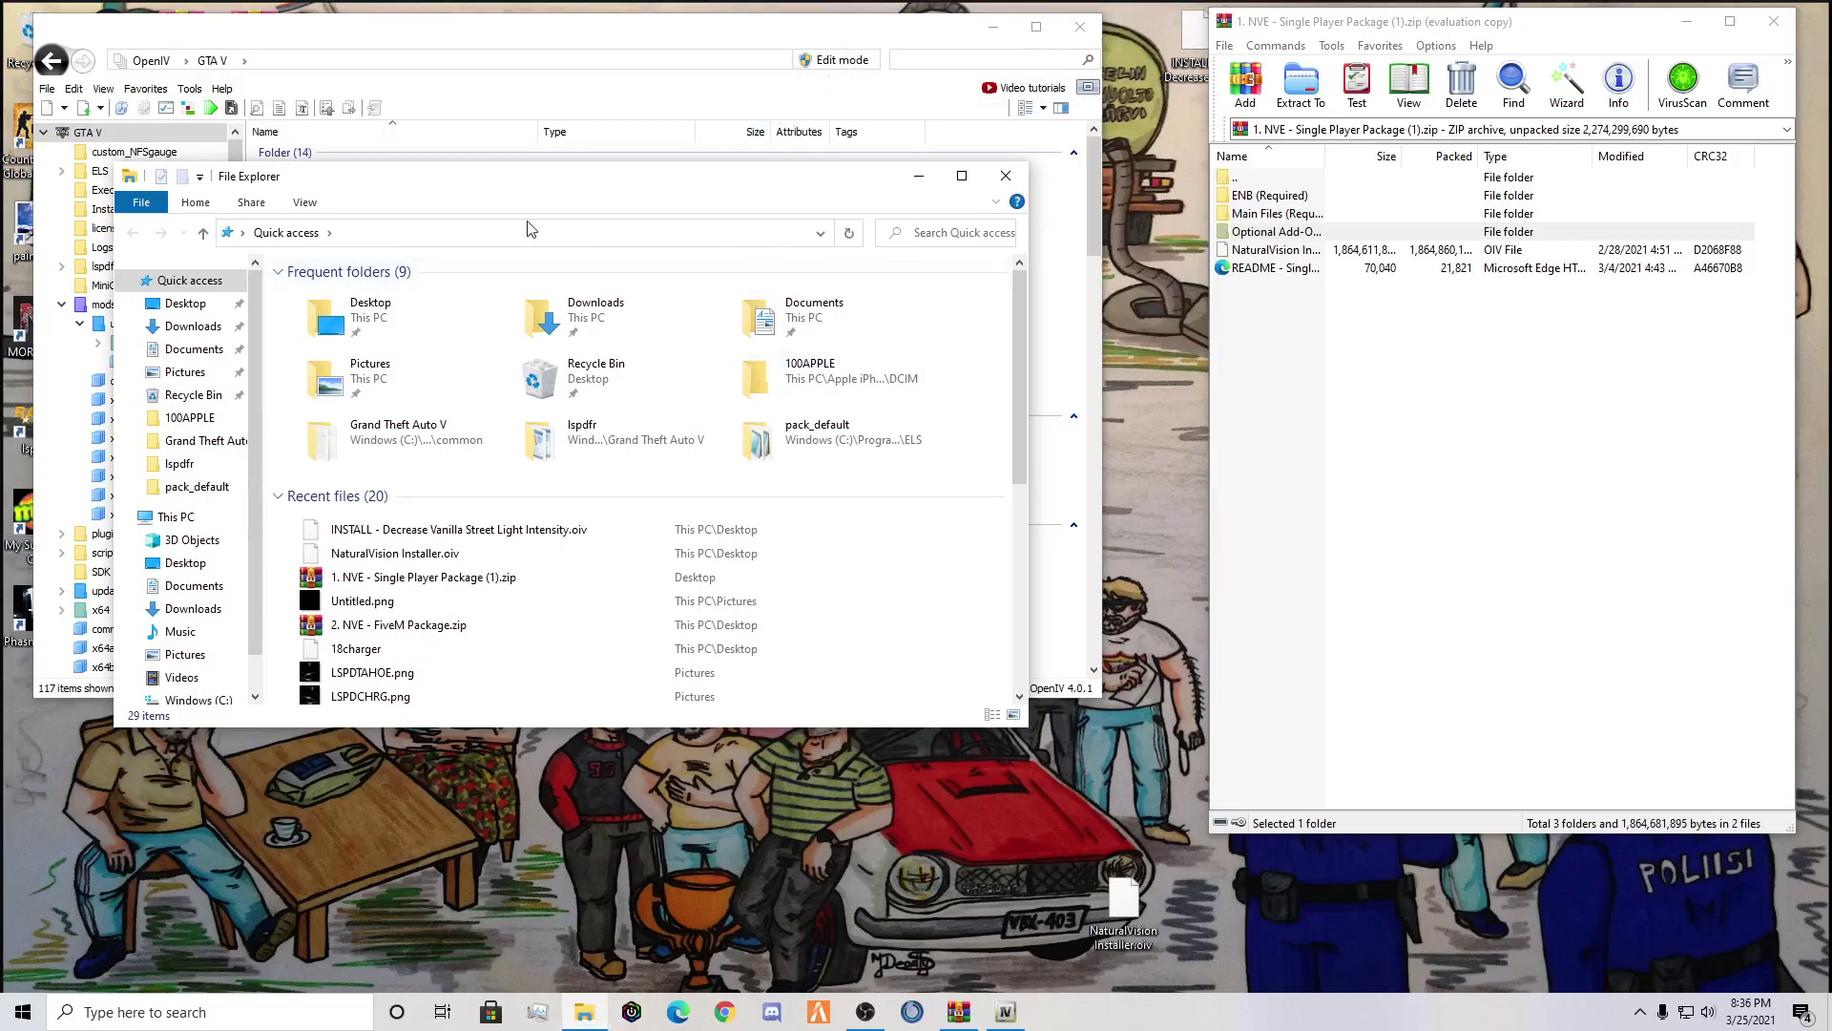
pyautogui.moveTo(713, 182); pyautogui.dragTo(736, 140)
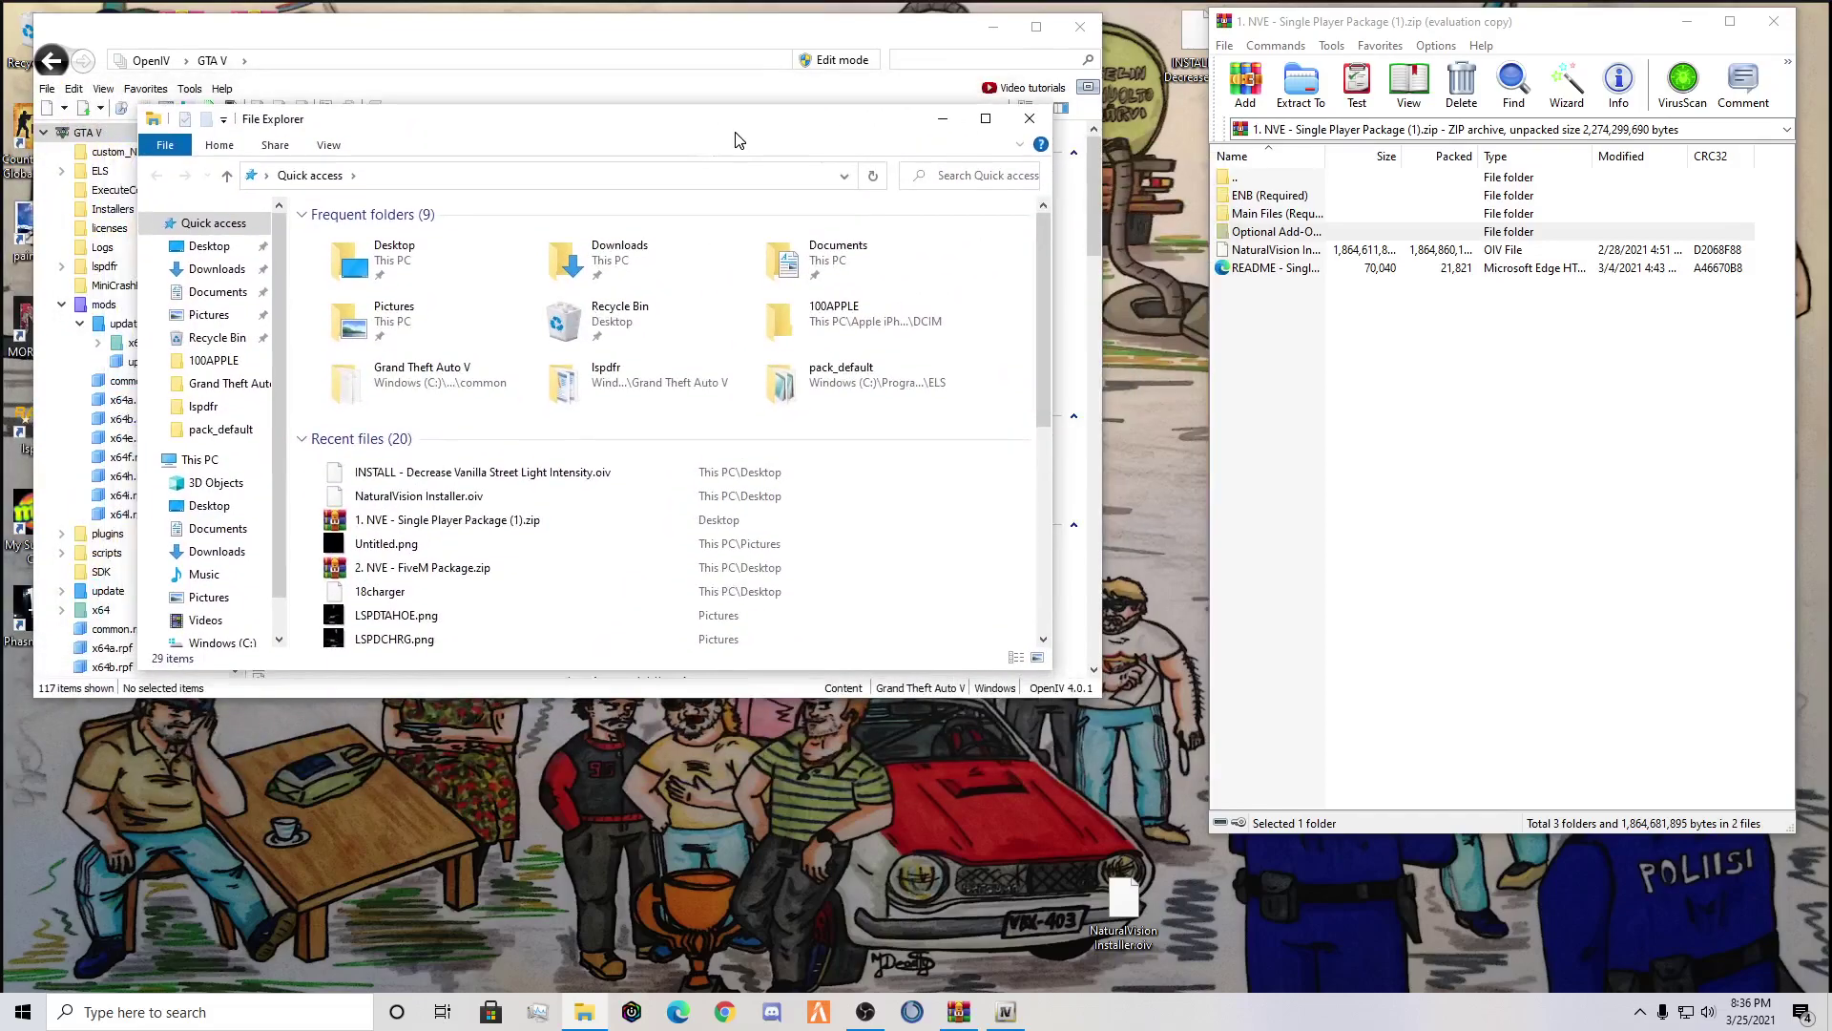
pyautogui.click(416, 382)
pyautogui.doubleClick(416, 381)
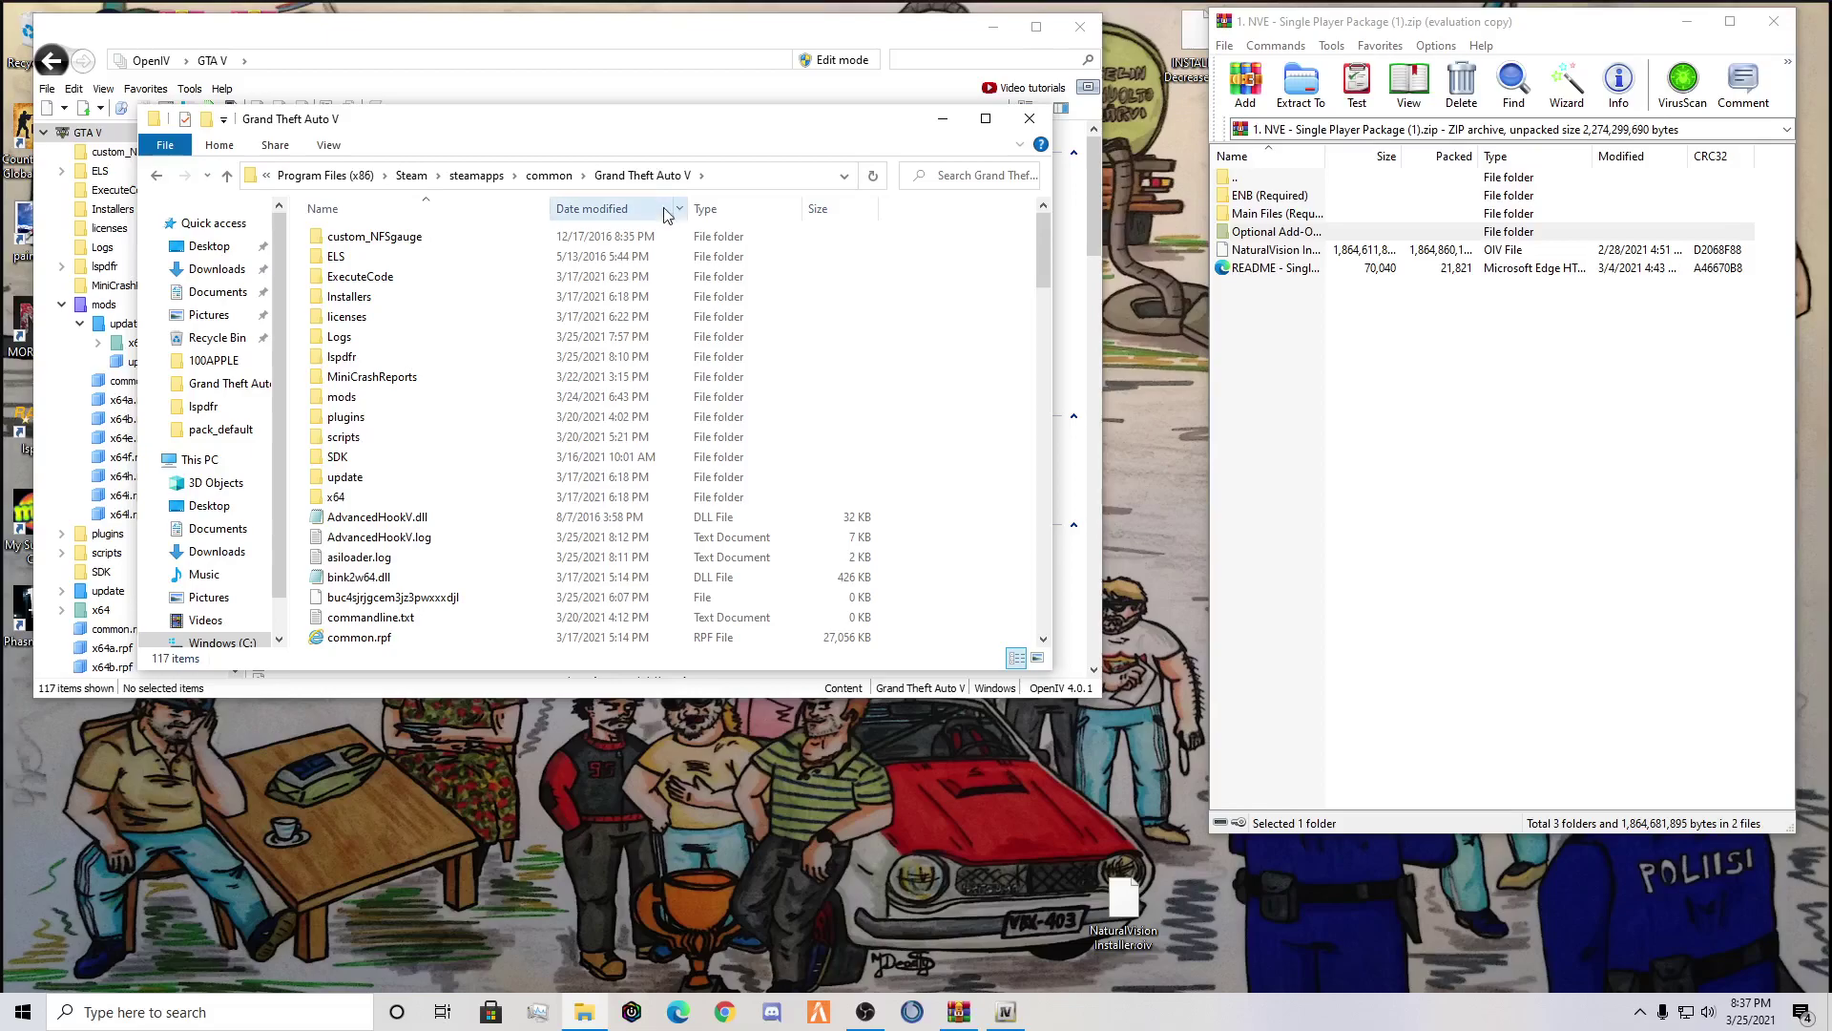
# Drag the five Main Files (Required) files into the Grand Theft Auto V game folder
pyautogui.click(1257, 216)
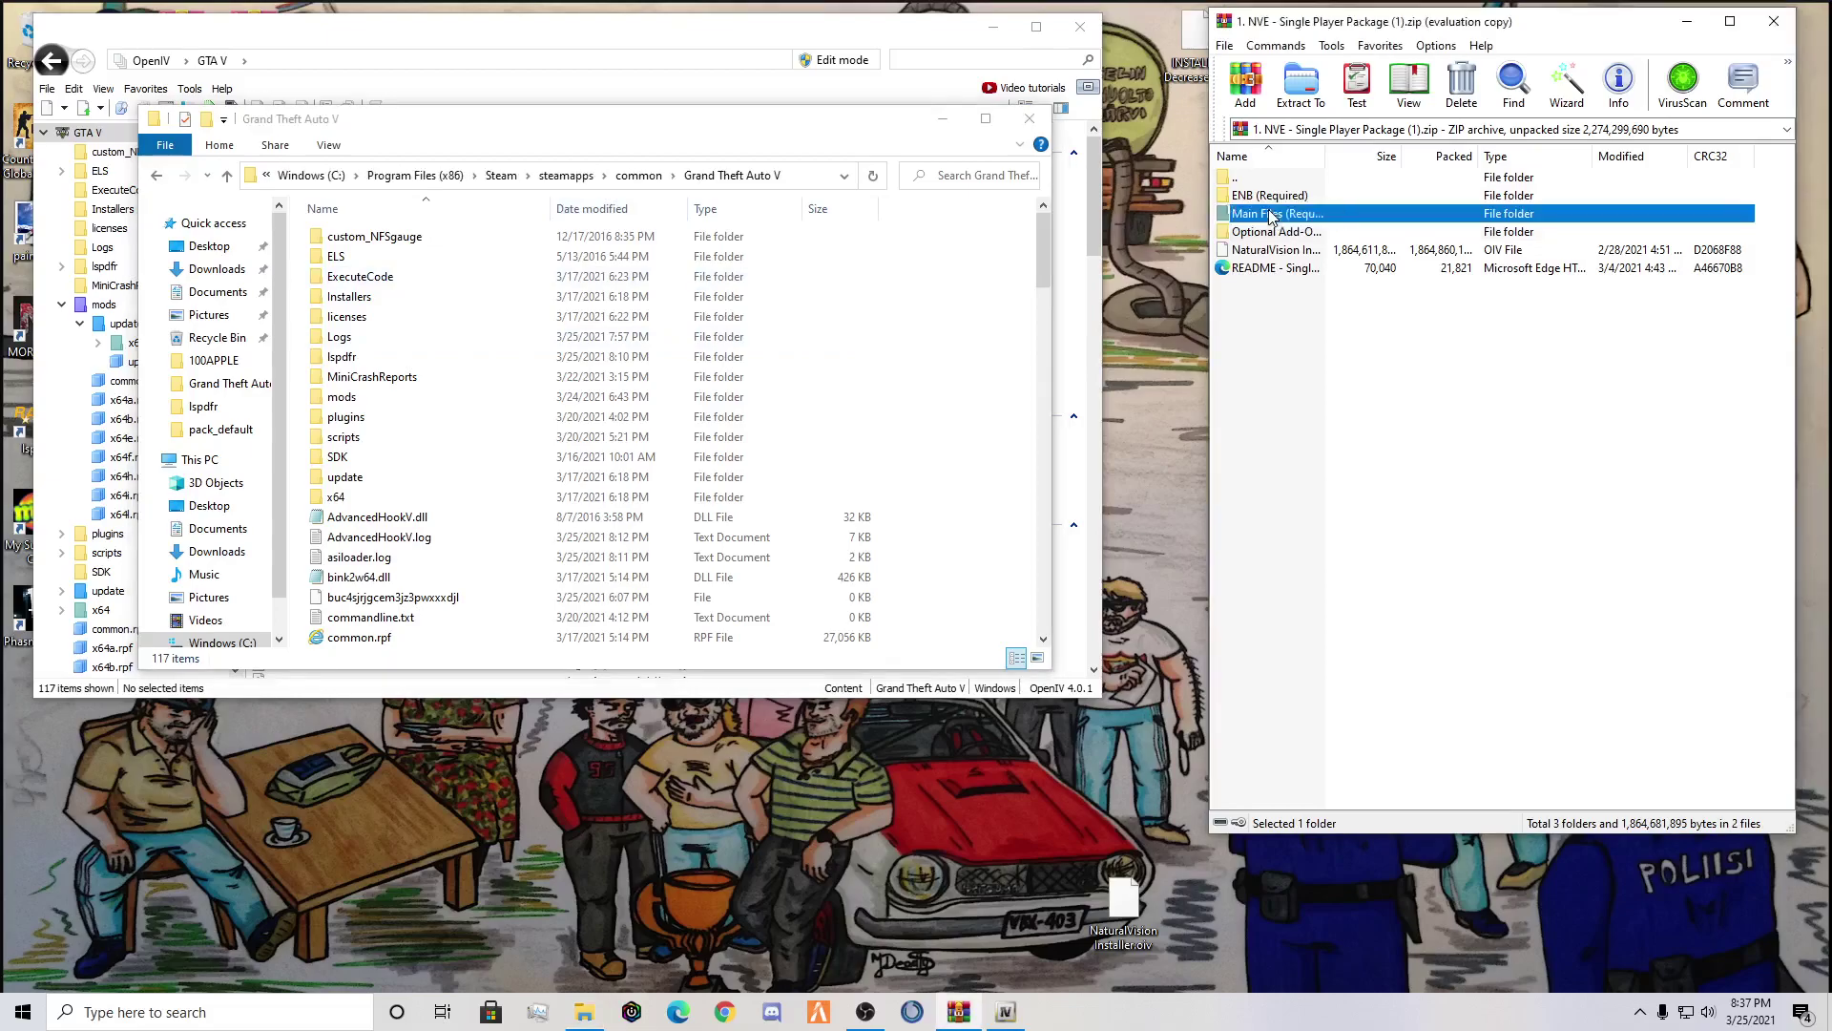
pyautogui.doubleClick(1268, 216)
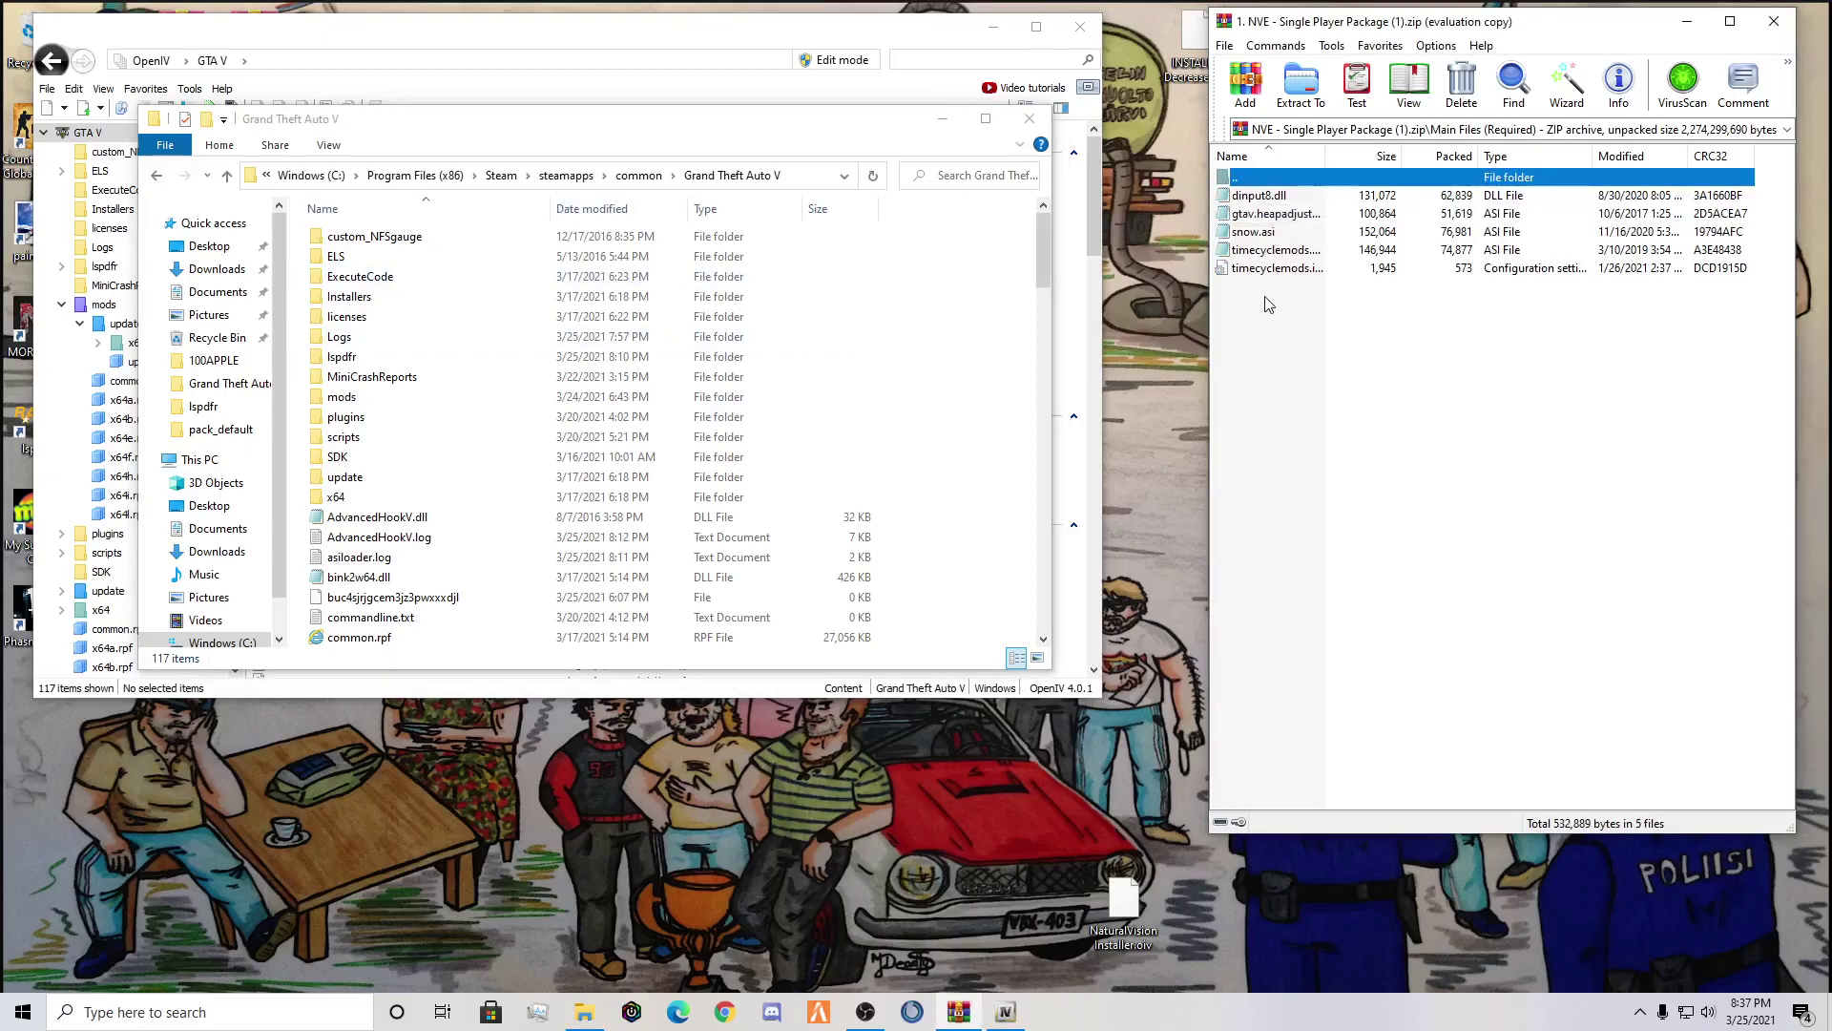
pyautogui.moveTo(1266, 296); pyautogui.dragTo(1270, 212)
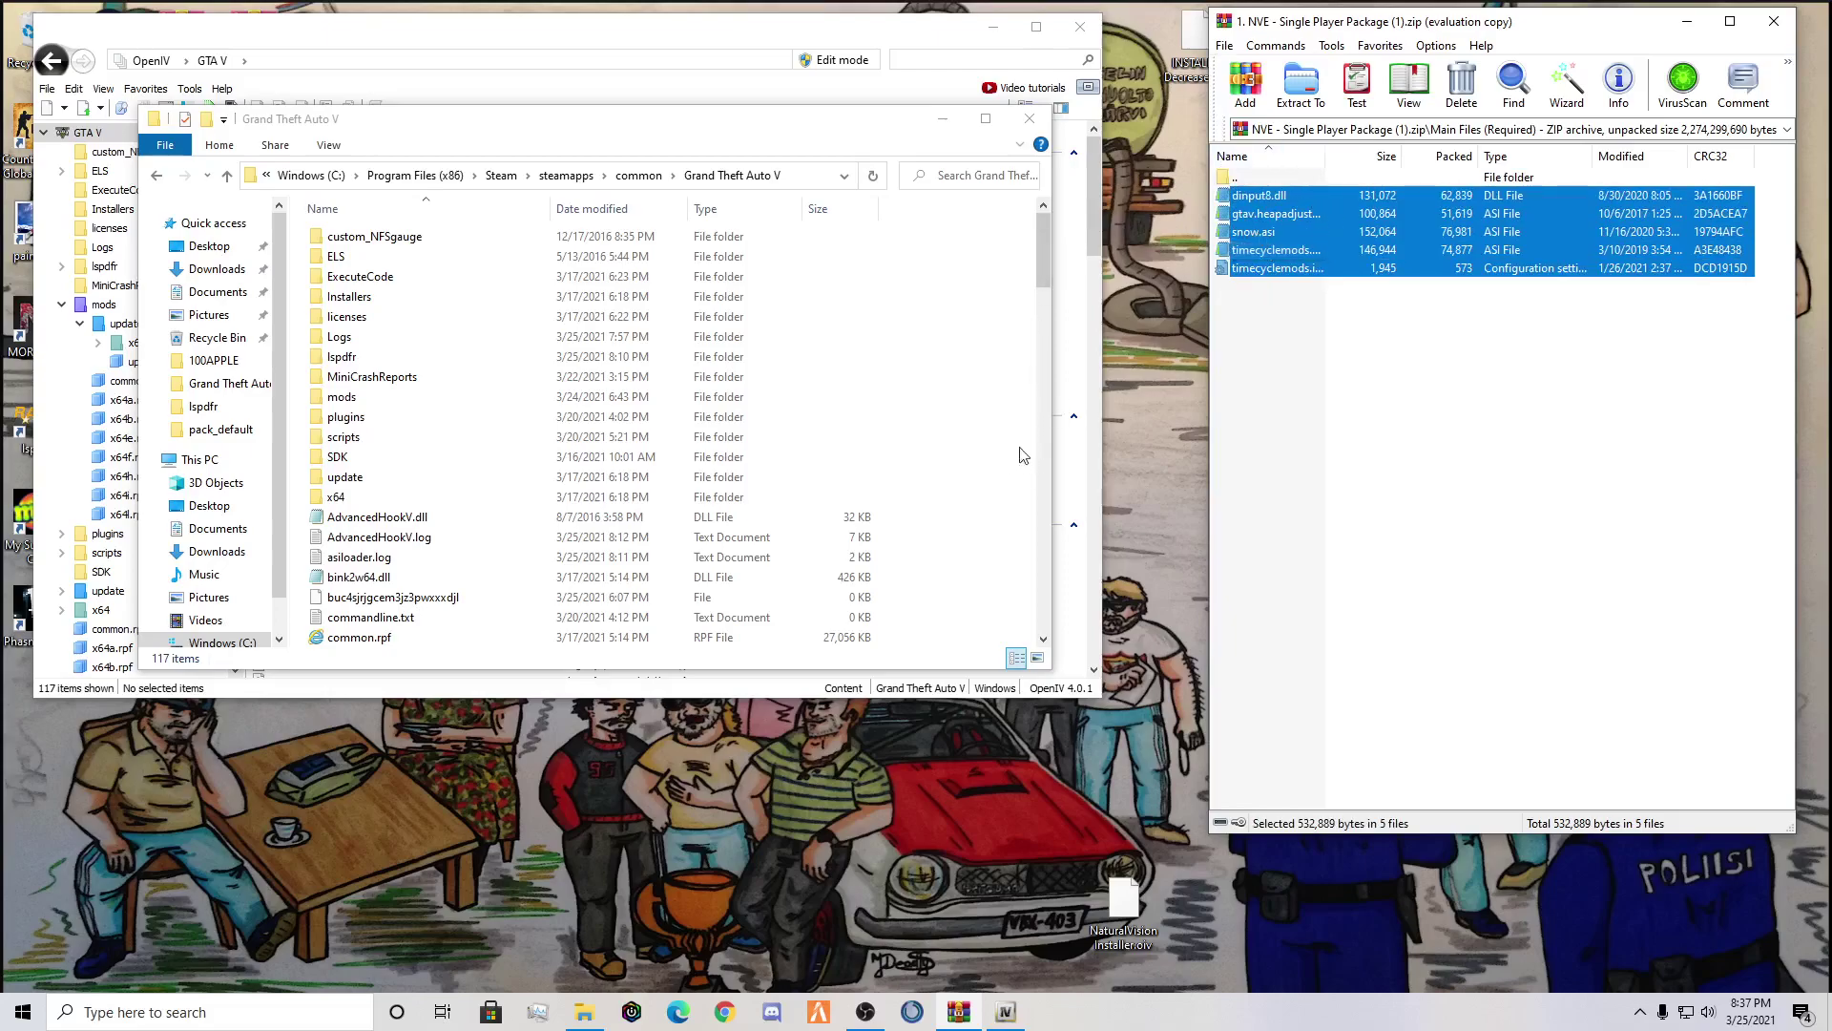
pyautogui.moveTo(1312, 241); pyautogui.dragTo(1290, 199)
pyautogui.doubleClick(1262, 178)
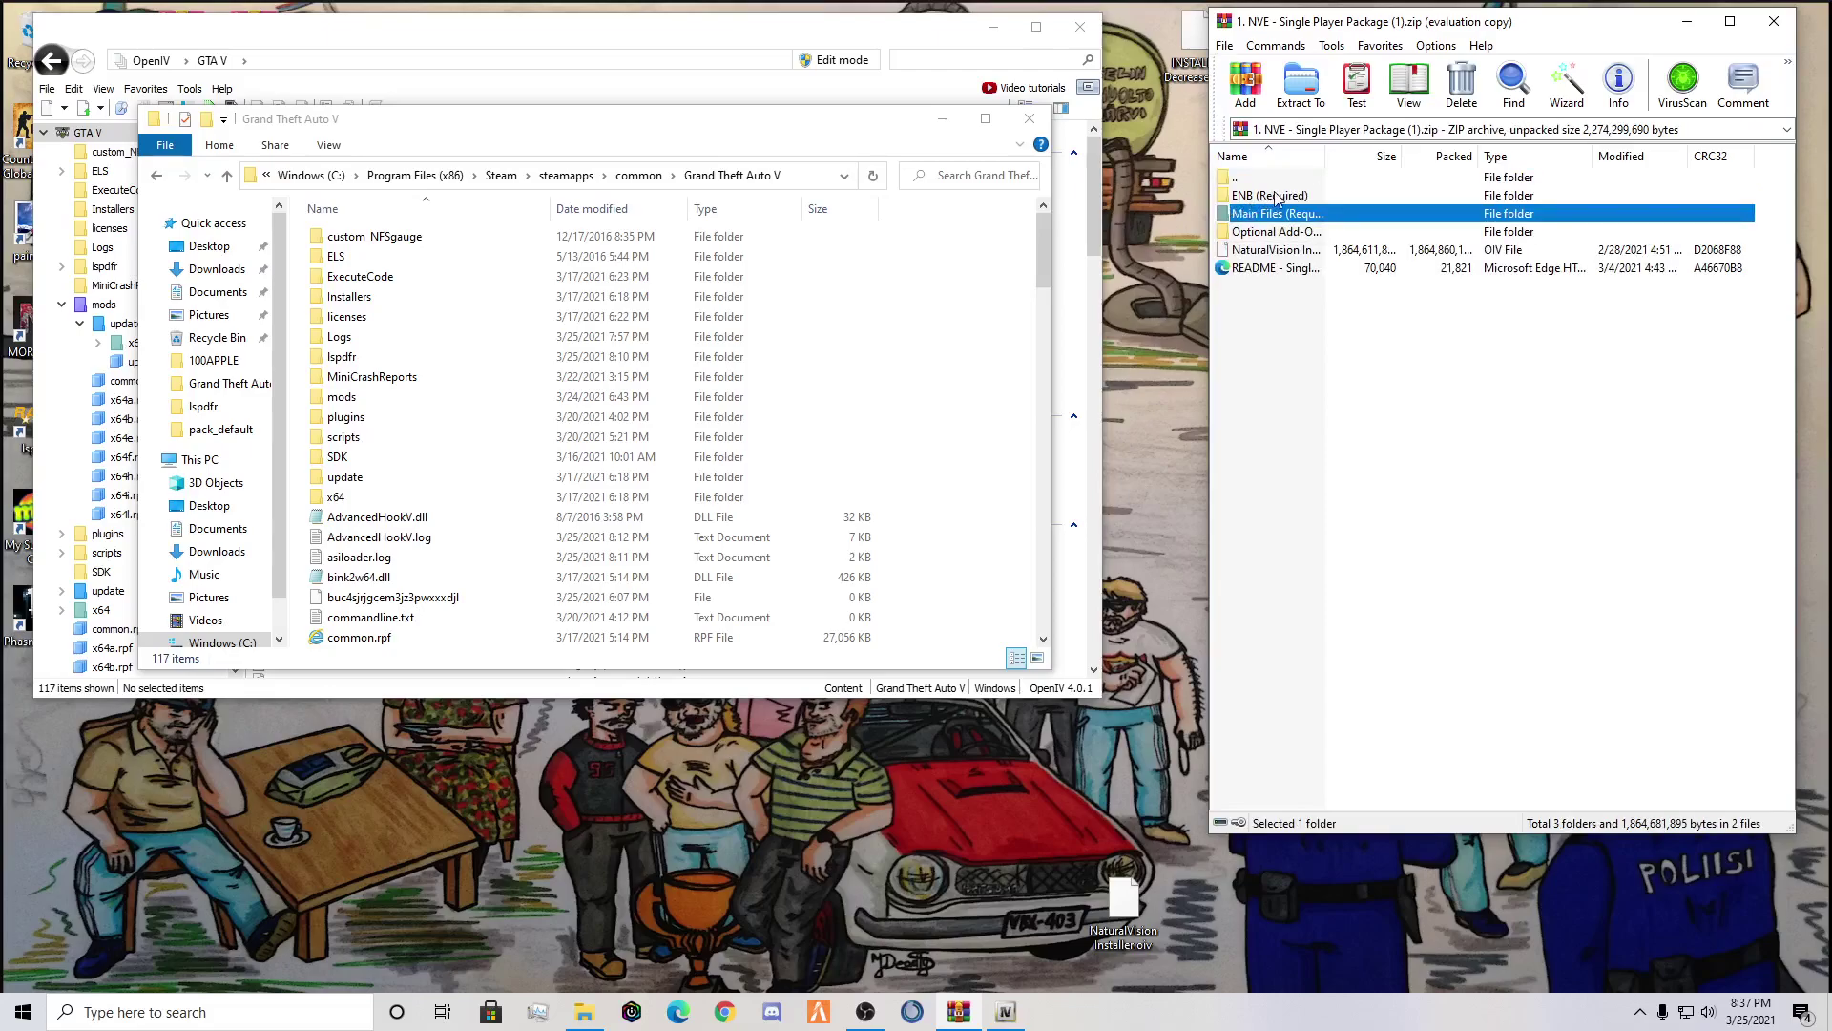
# Open the ENB (Required) folder to show the Ultra, Medium and Low settings presets
pyautogui.doubleClick(1275, 196)
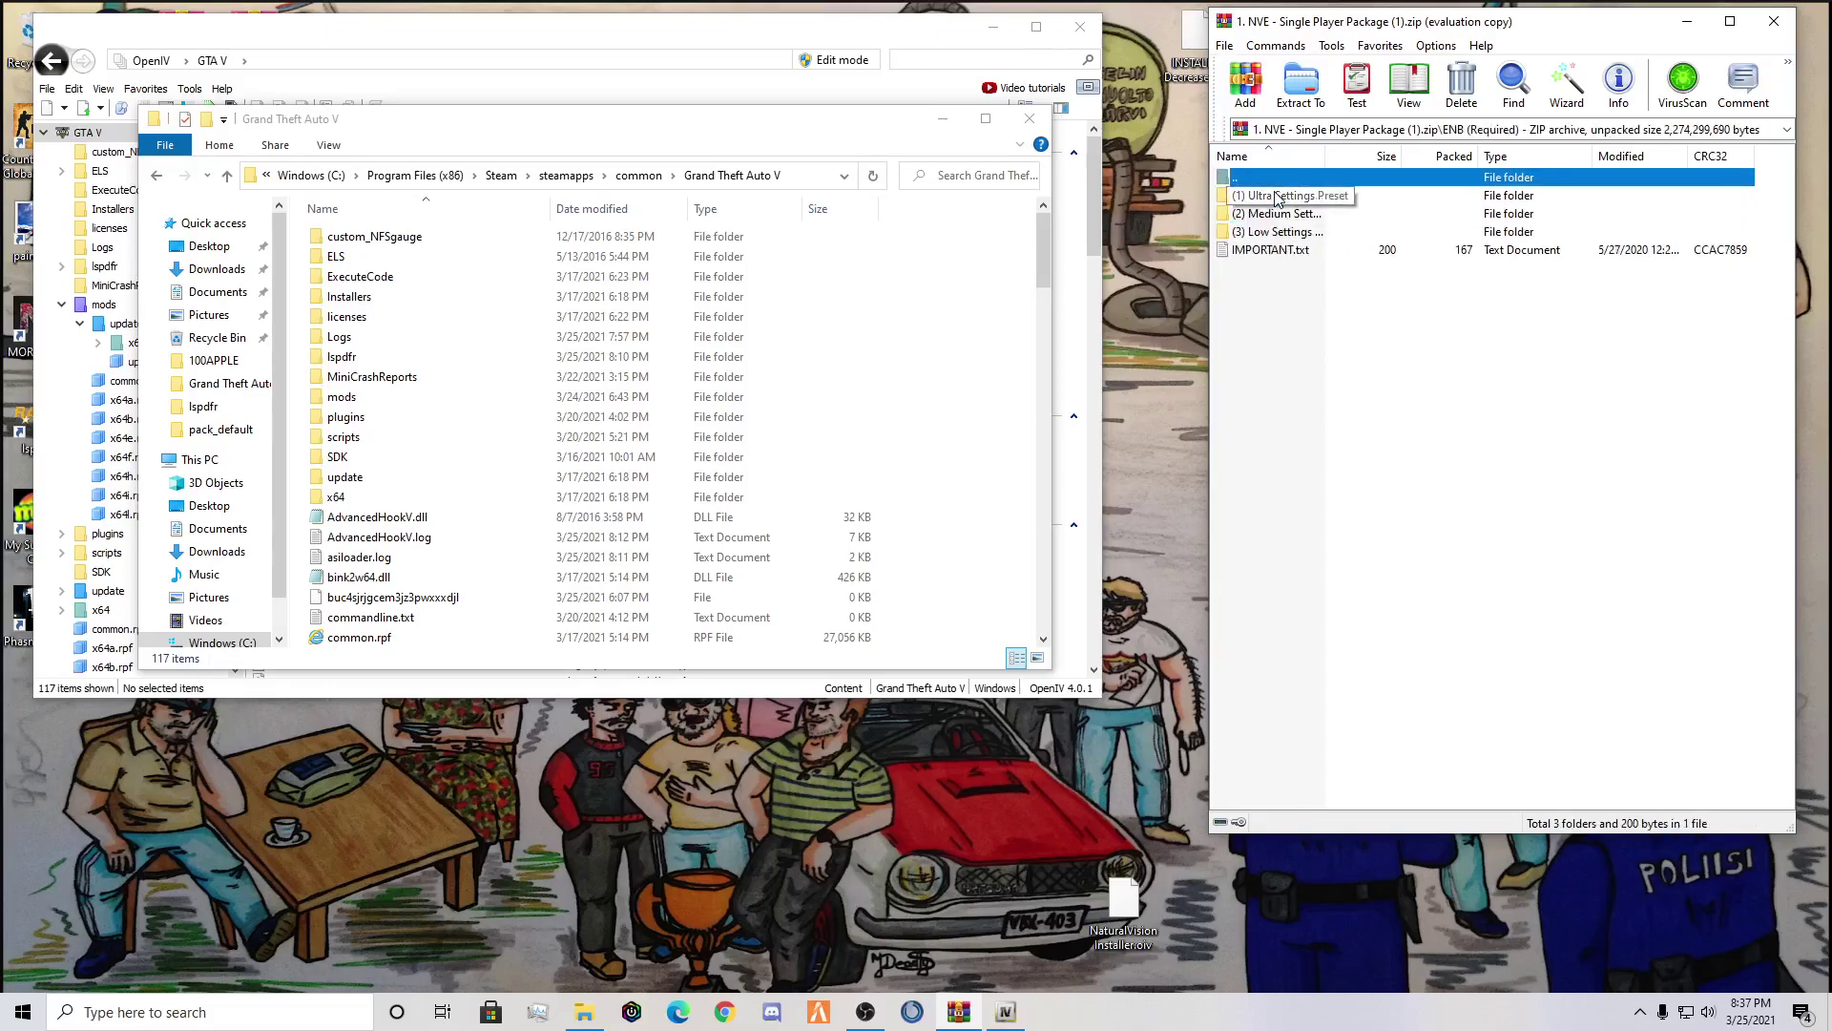
pyautogui.doubleClick(1281, 179)
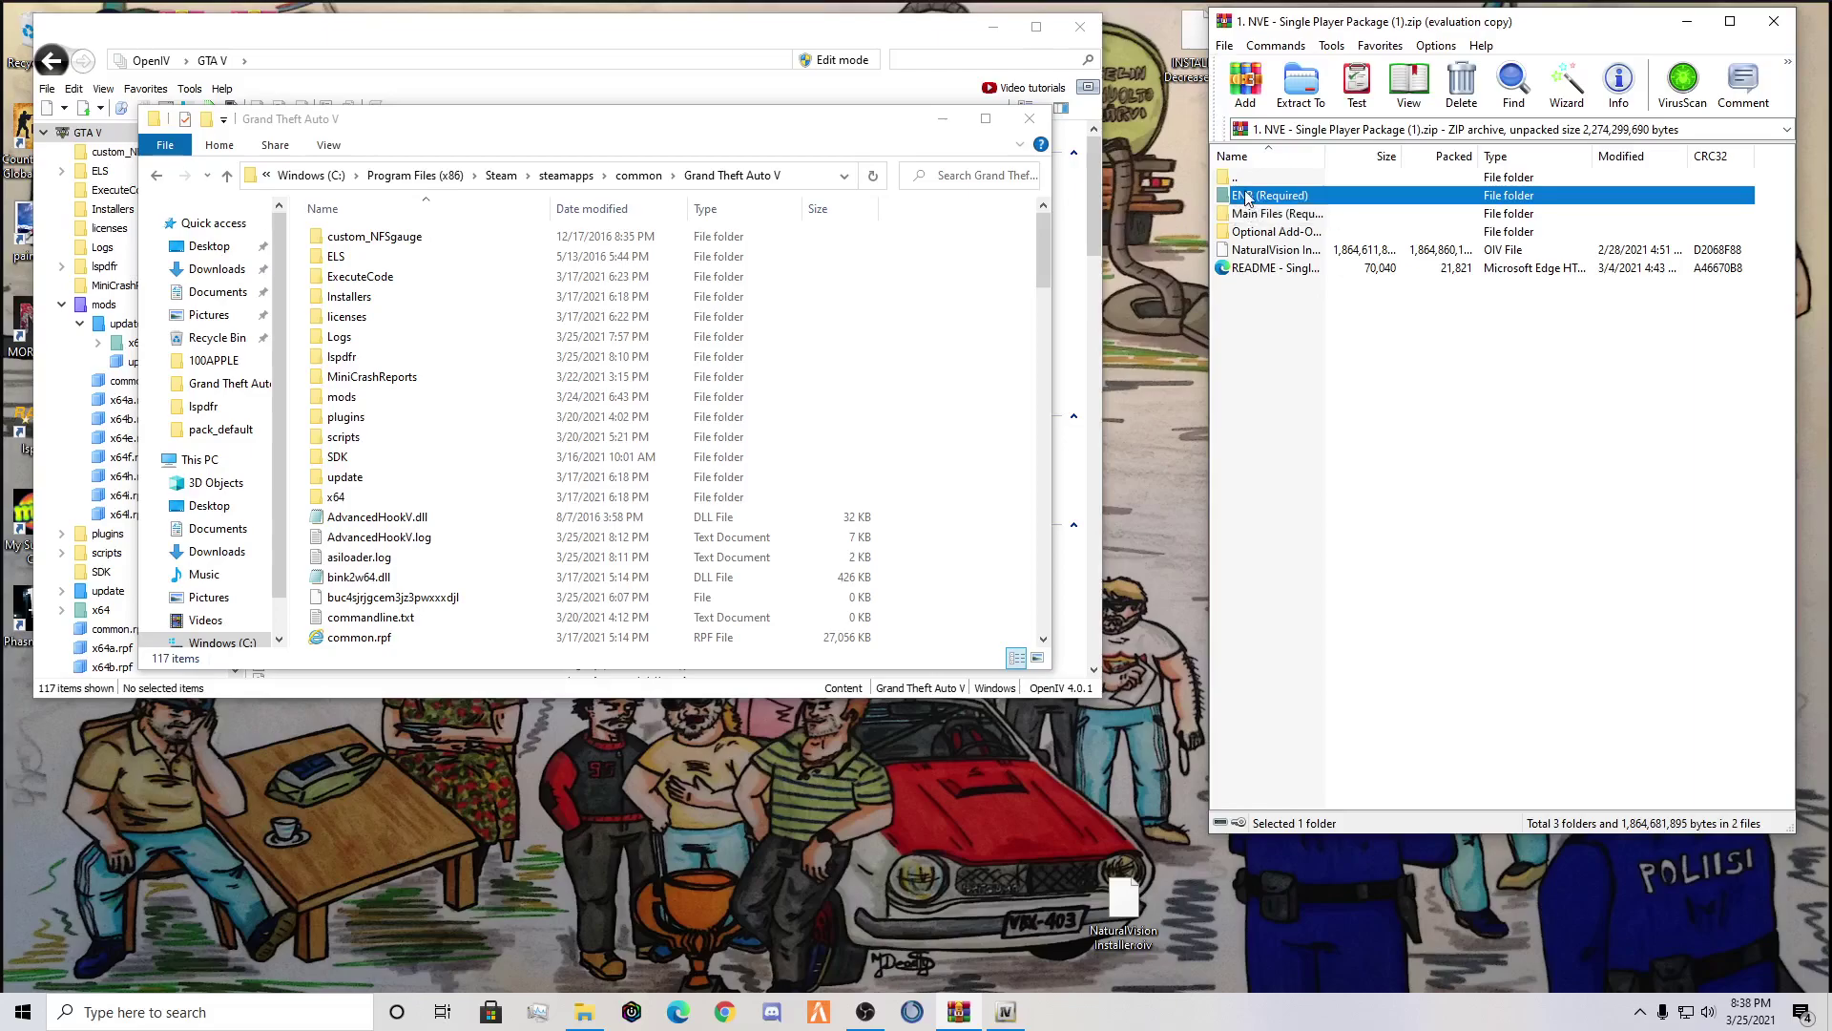
pyautogui.doubleClick(1245, 196)
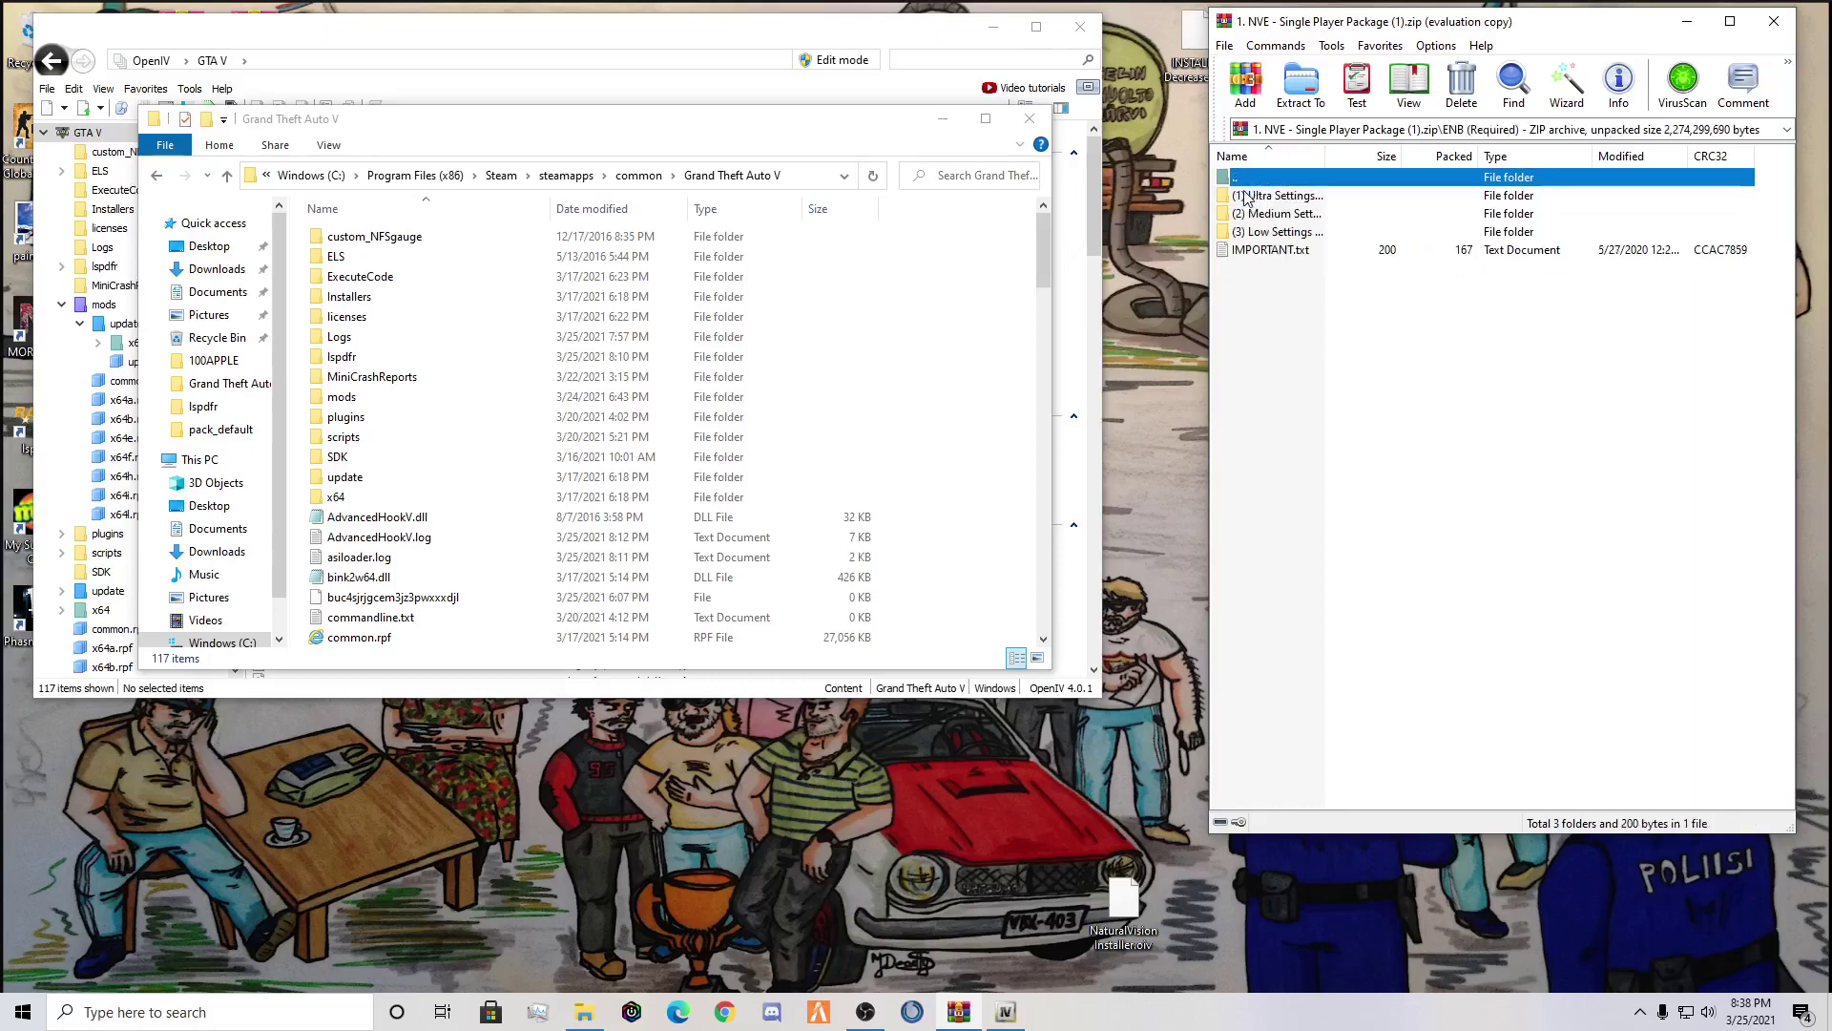
# Inspect the Low and Ultra Settings Preset folders, then go back to the archive's top level
pyautogui.doubleClick(1276, 233)
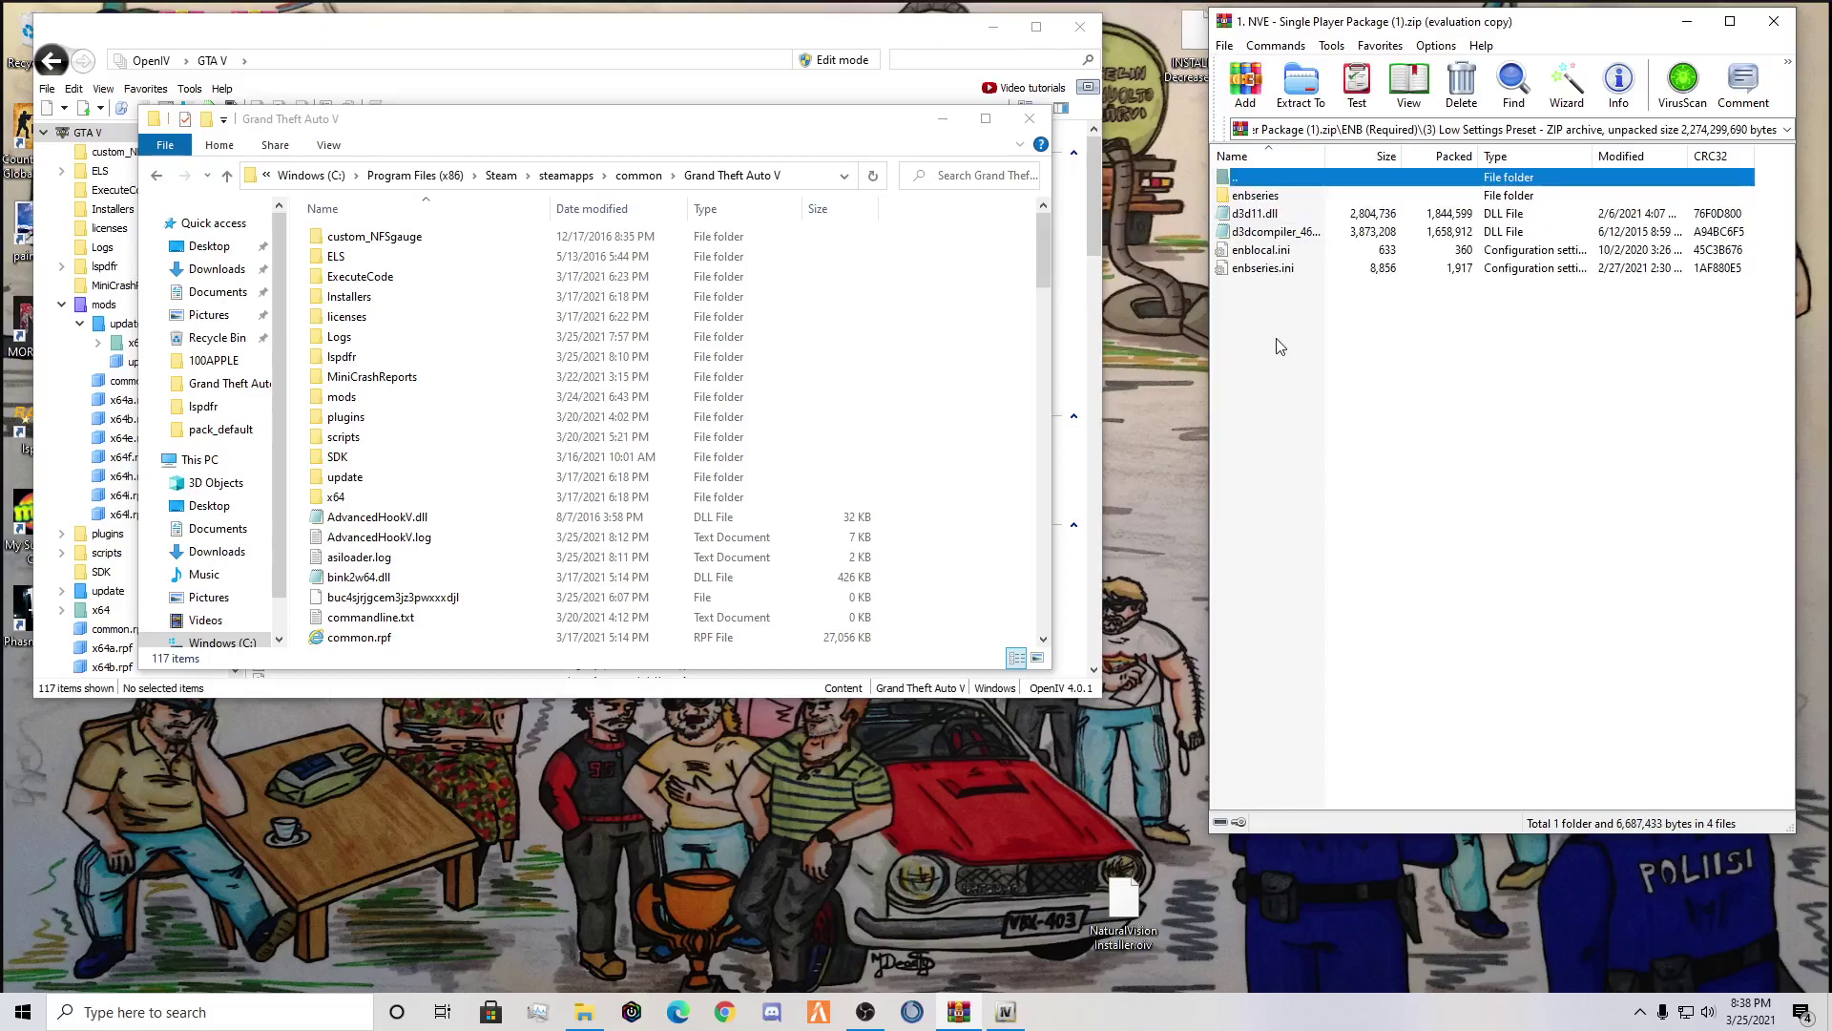
pyautogui.moveTo(1278, 344); pyautogui.dragTo(1432, 376)
pyautogui.click(1256, 181)
pyautogui.doubleClick(1255, 181)
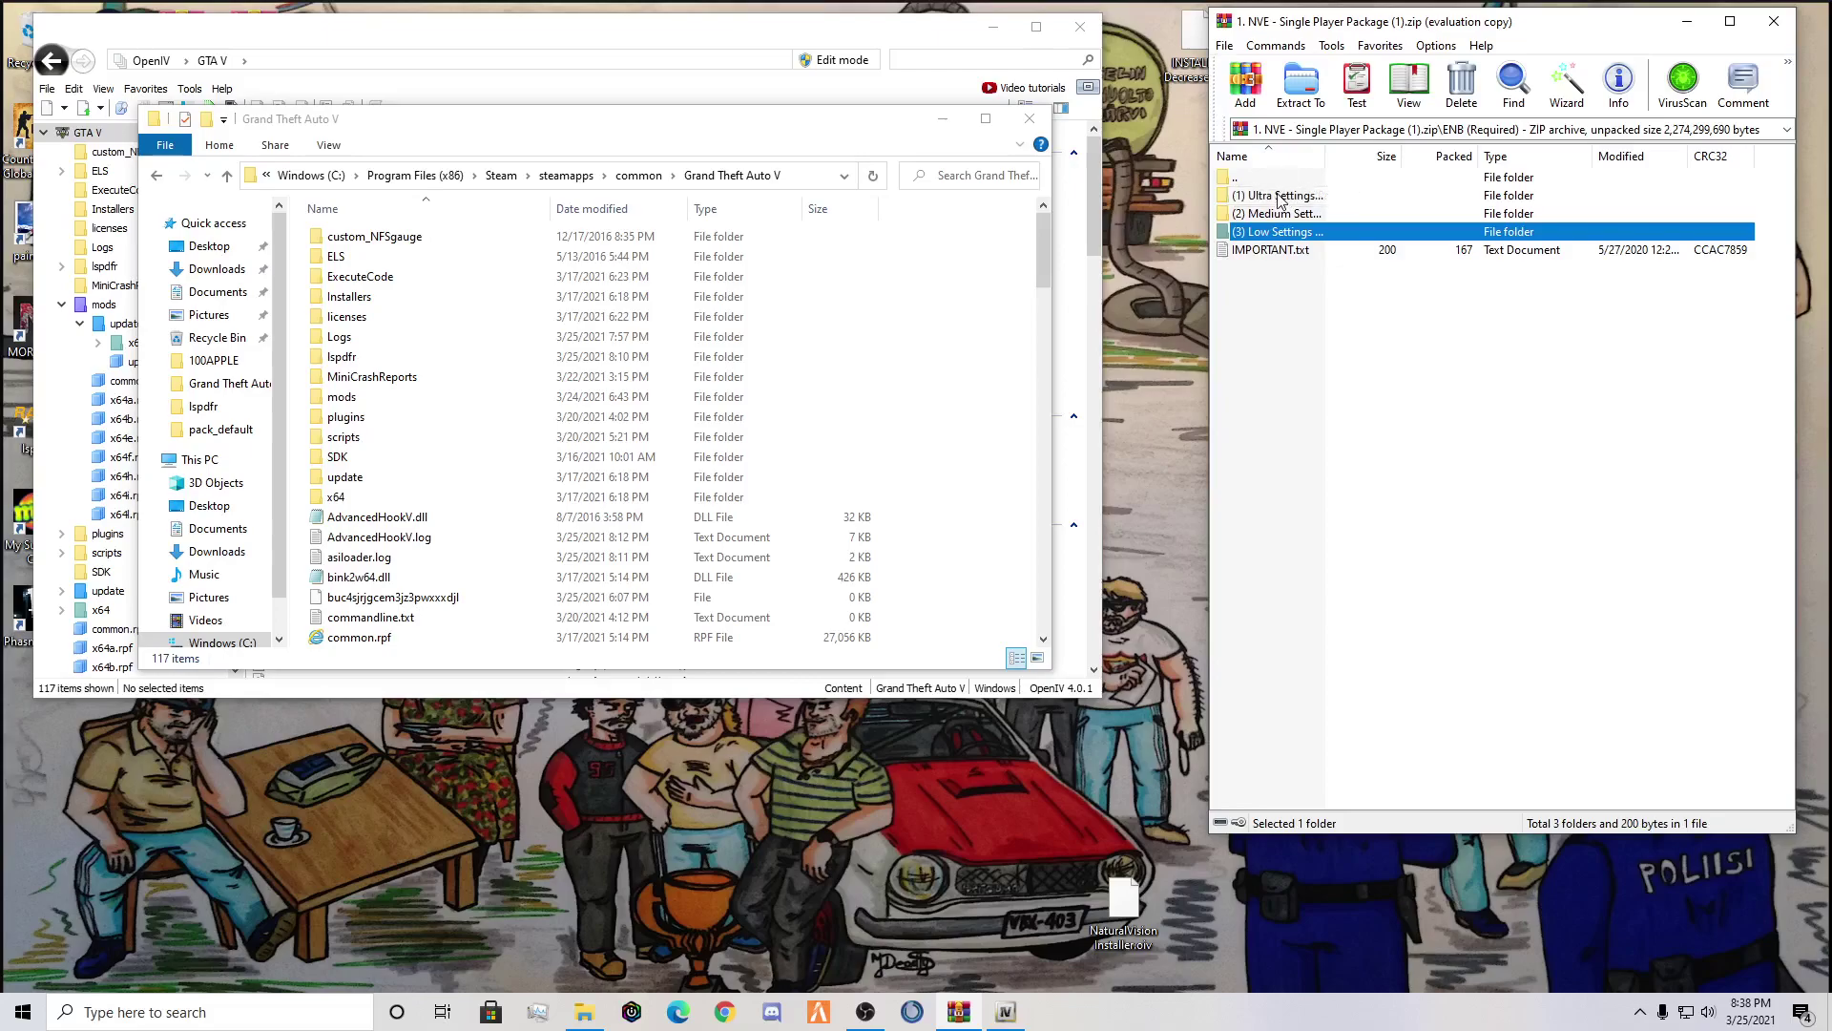
pyautogui.click(1283, 197)
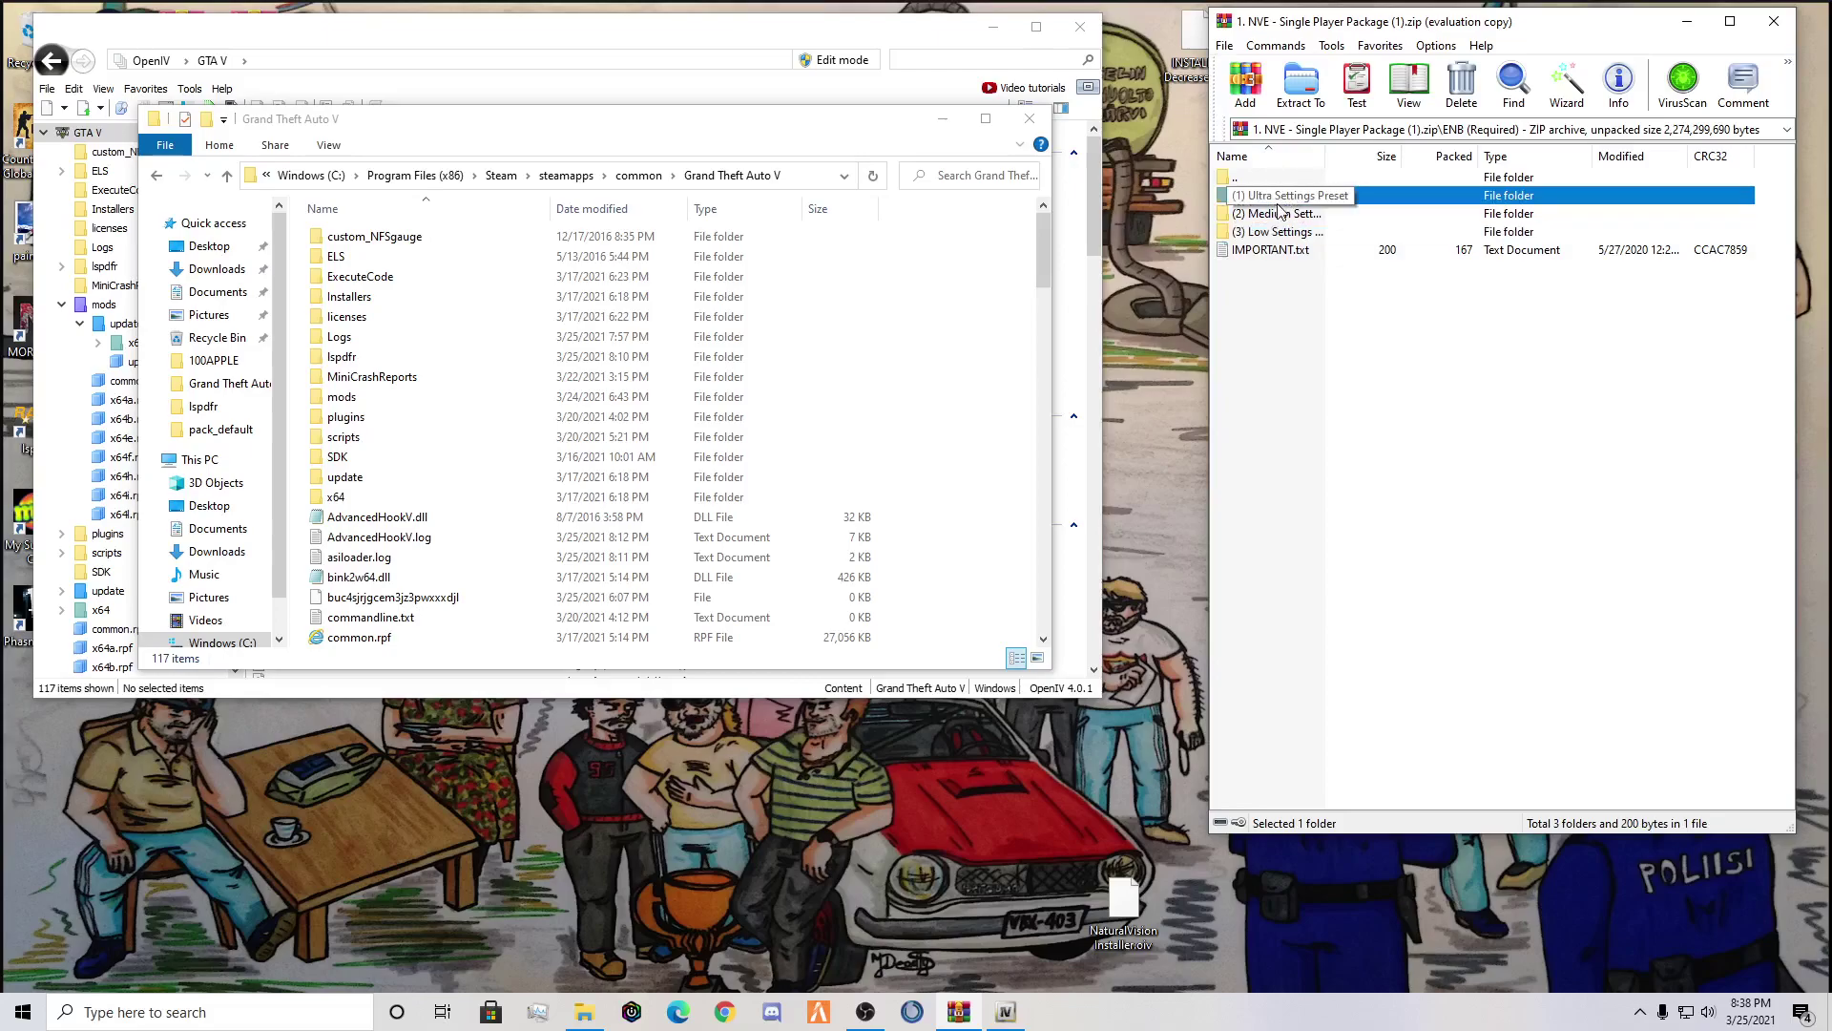
pyautogui.doubleClick(1343, 201)
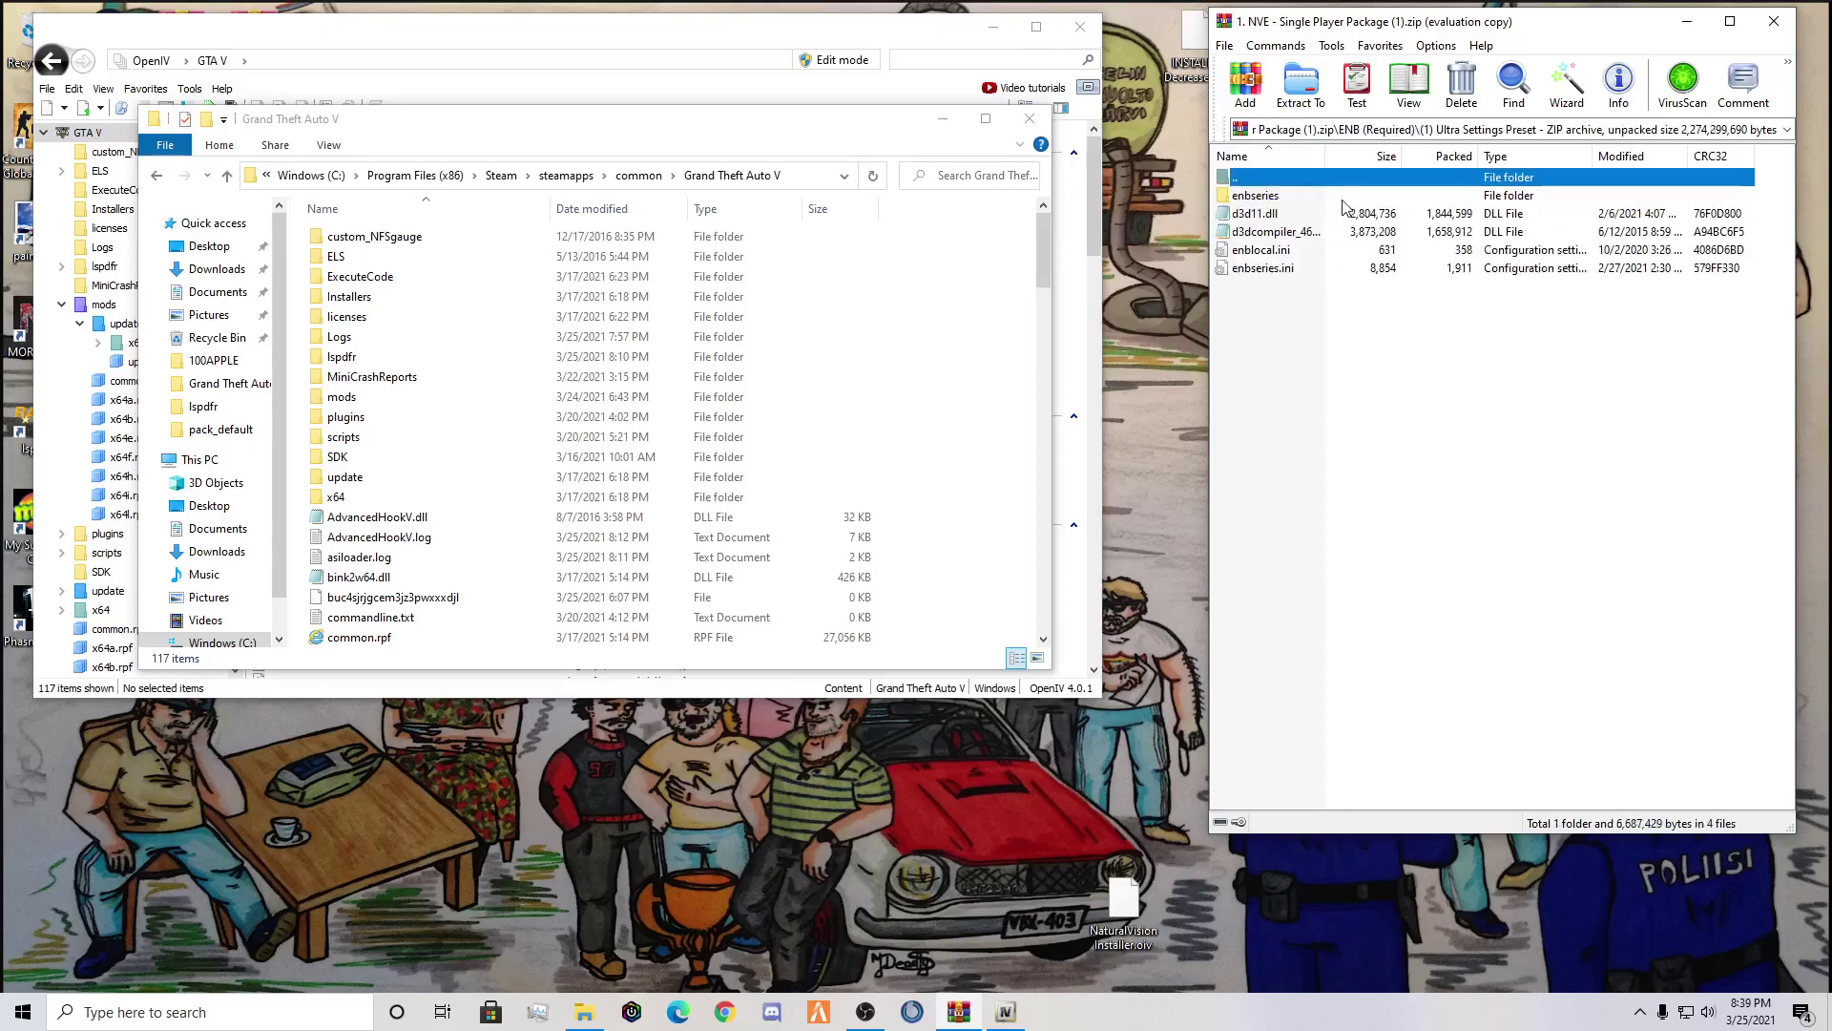
pyautogui.doubleClick(1267, 174)
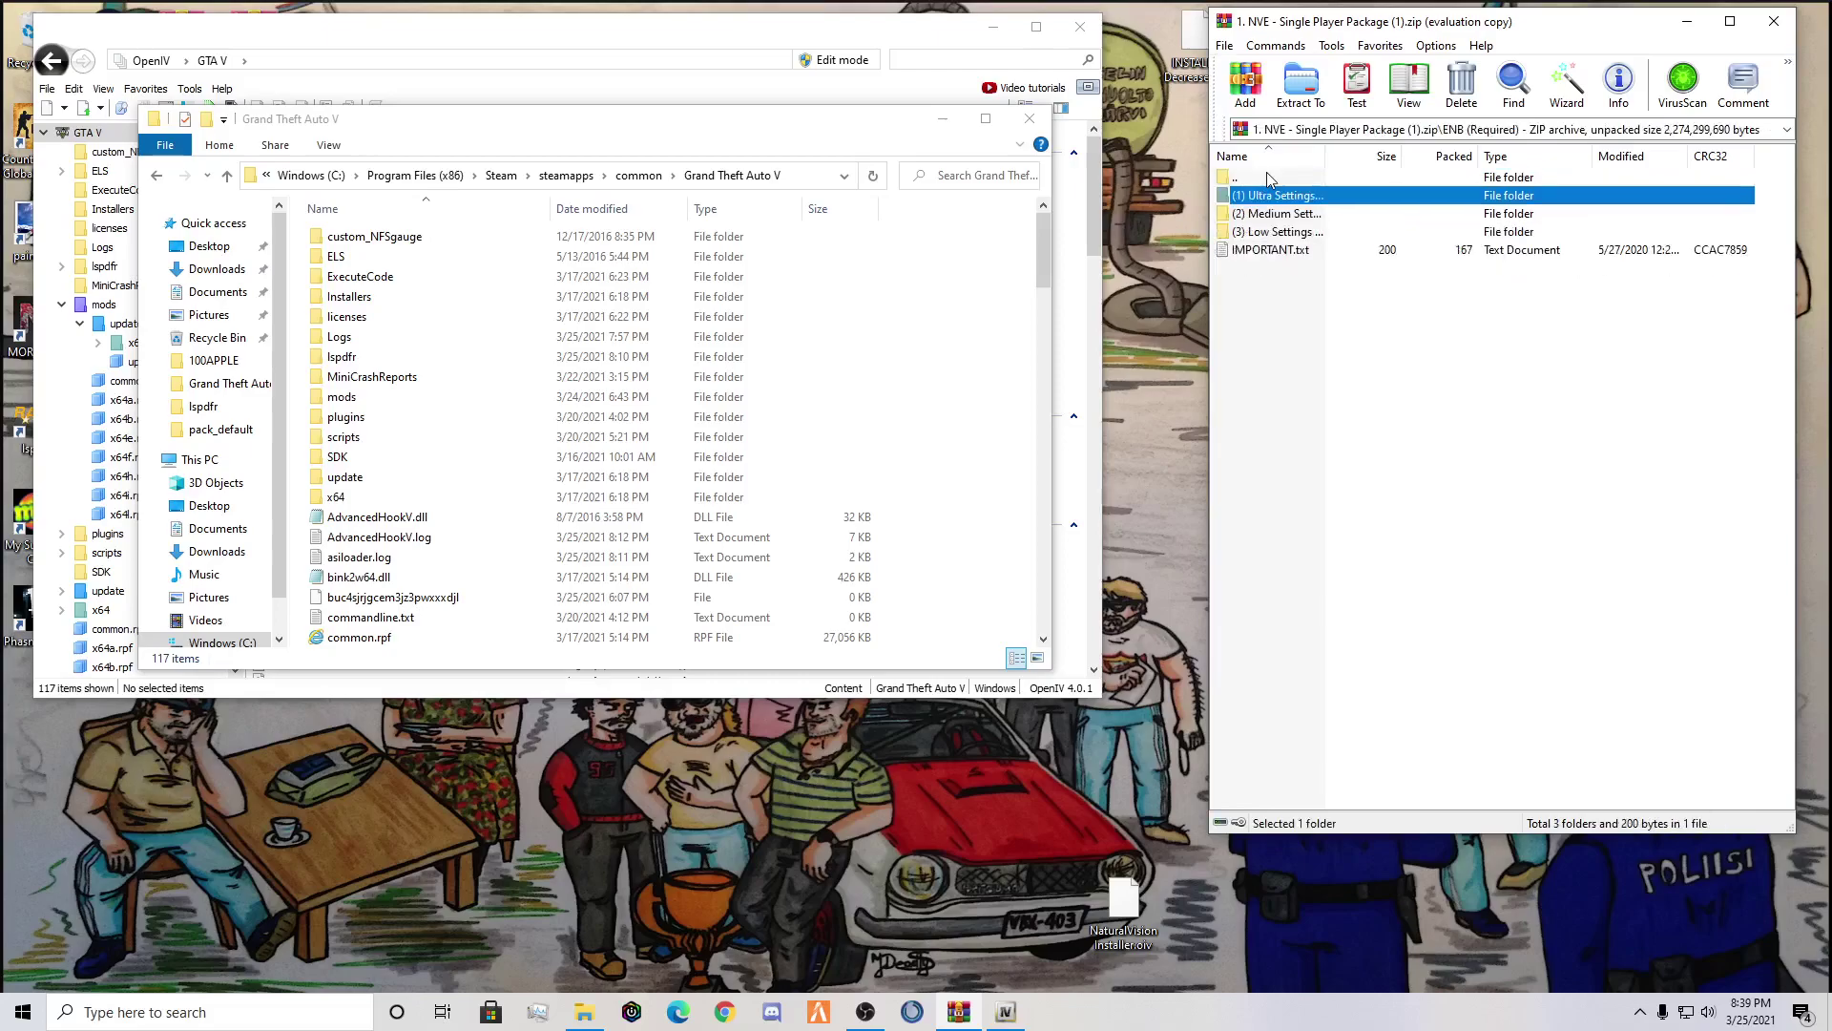
pyautogui.doubleClick(1266, 175)
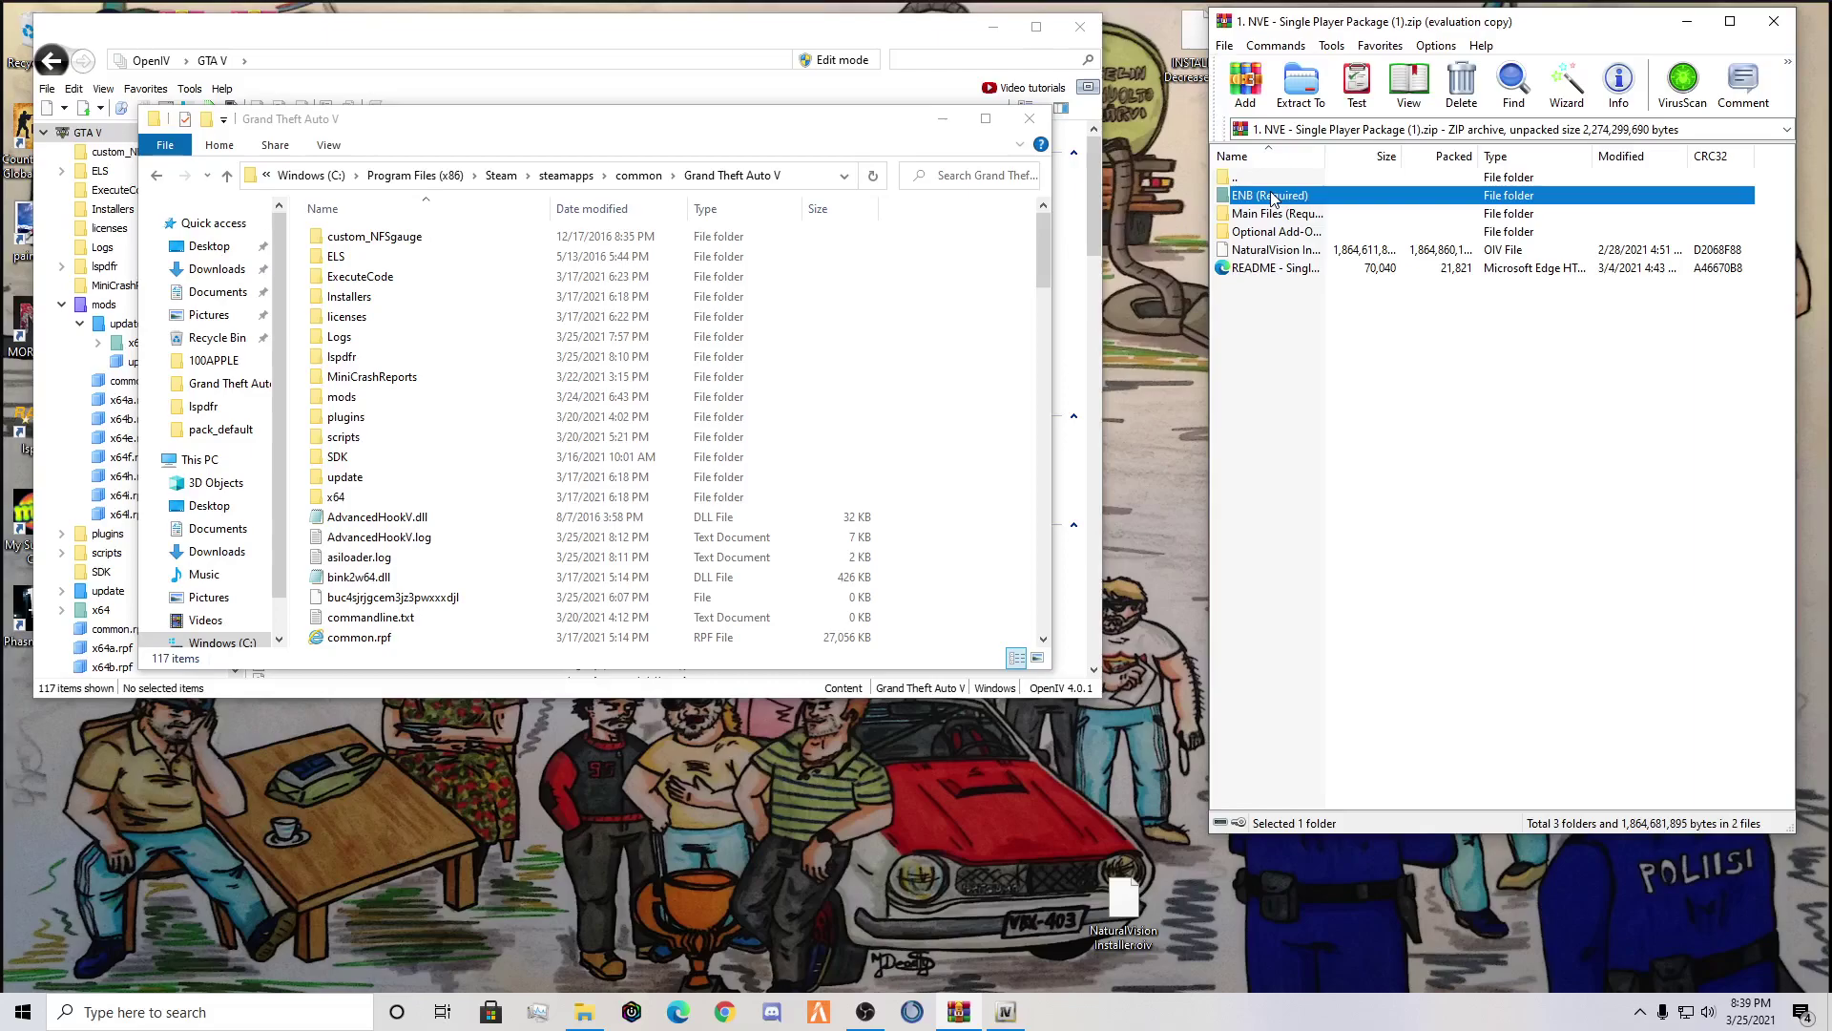
# Close the game-folder Explorer window, OpenIV and WinRAR
pyautogui.click(1030, 118)
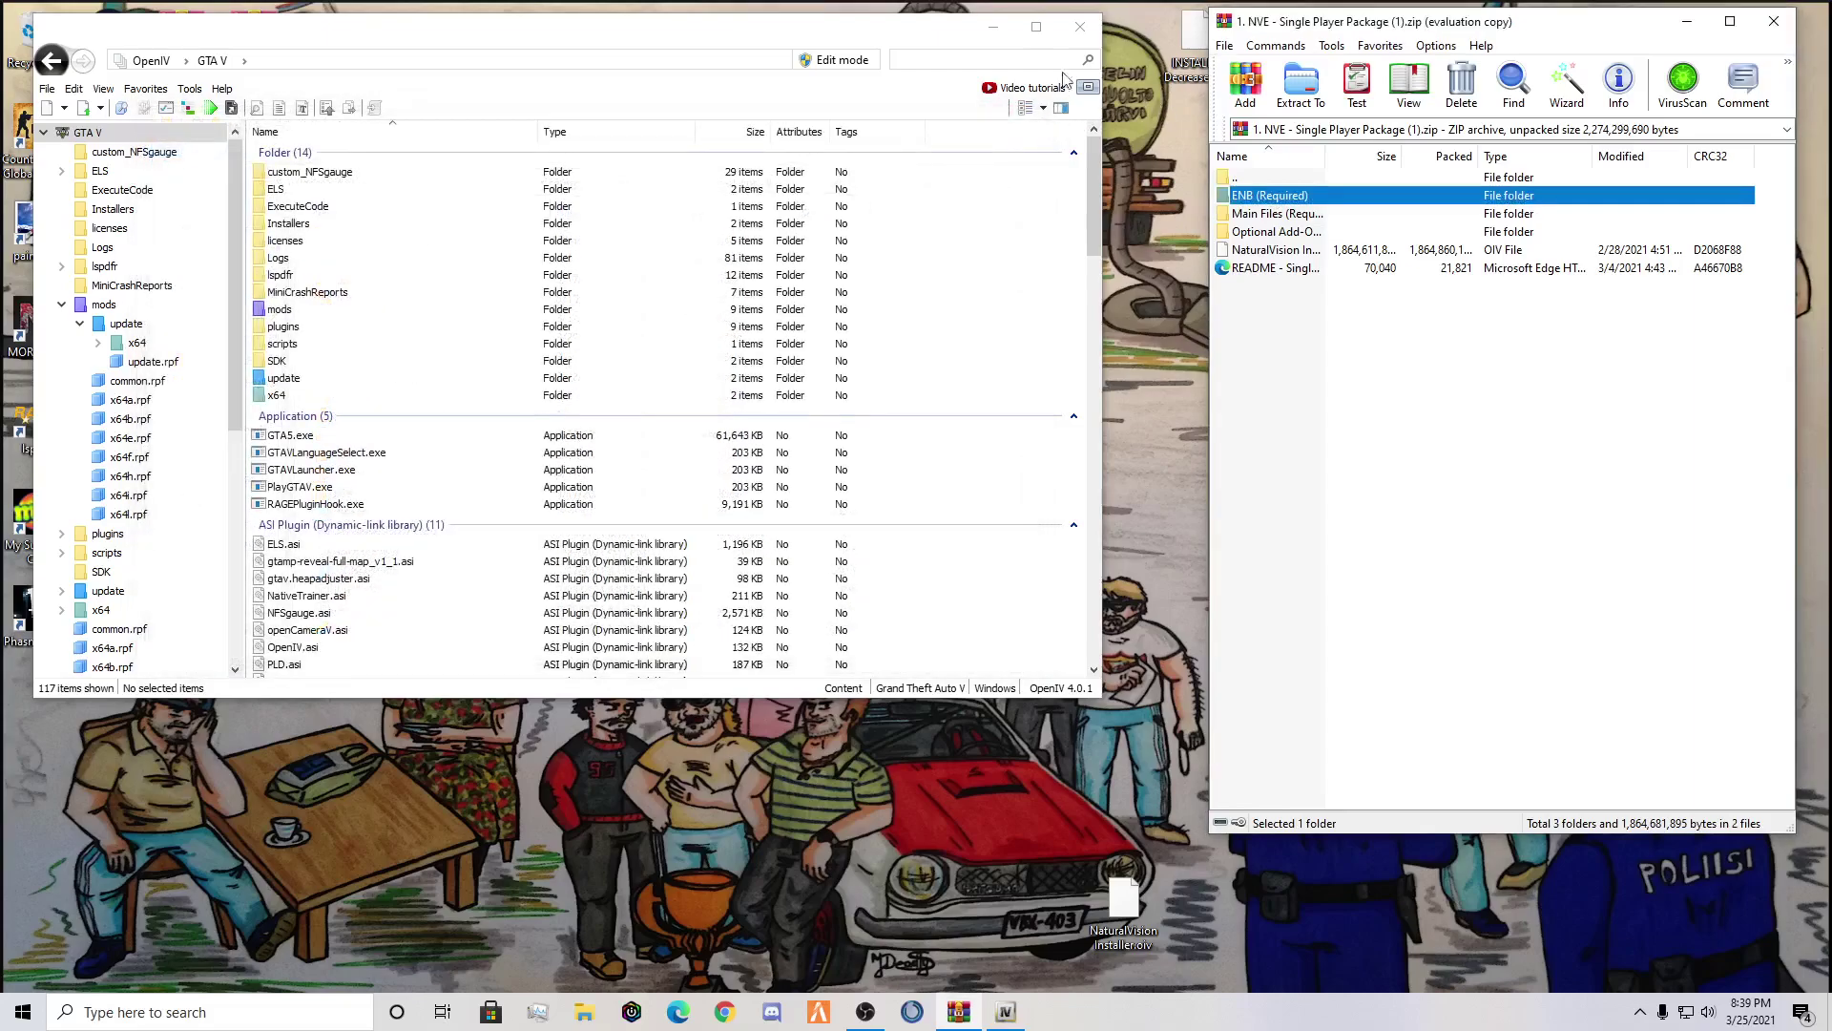
pyautogui.click(1080, 27)
pyautogui.click(1773, 21)
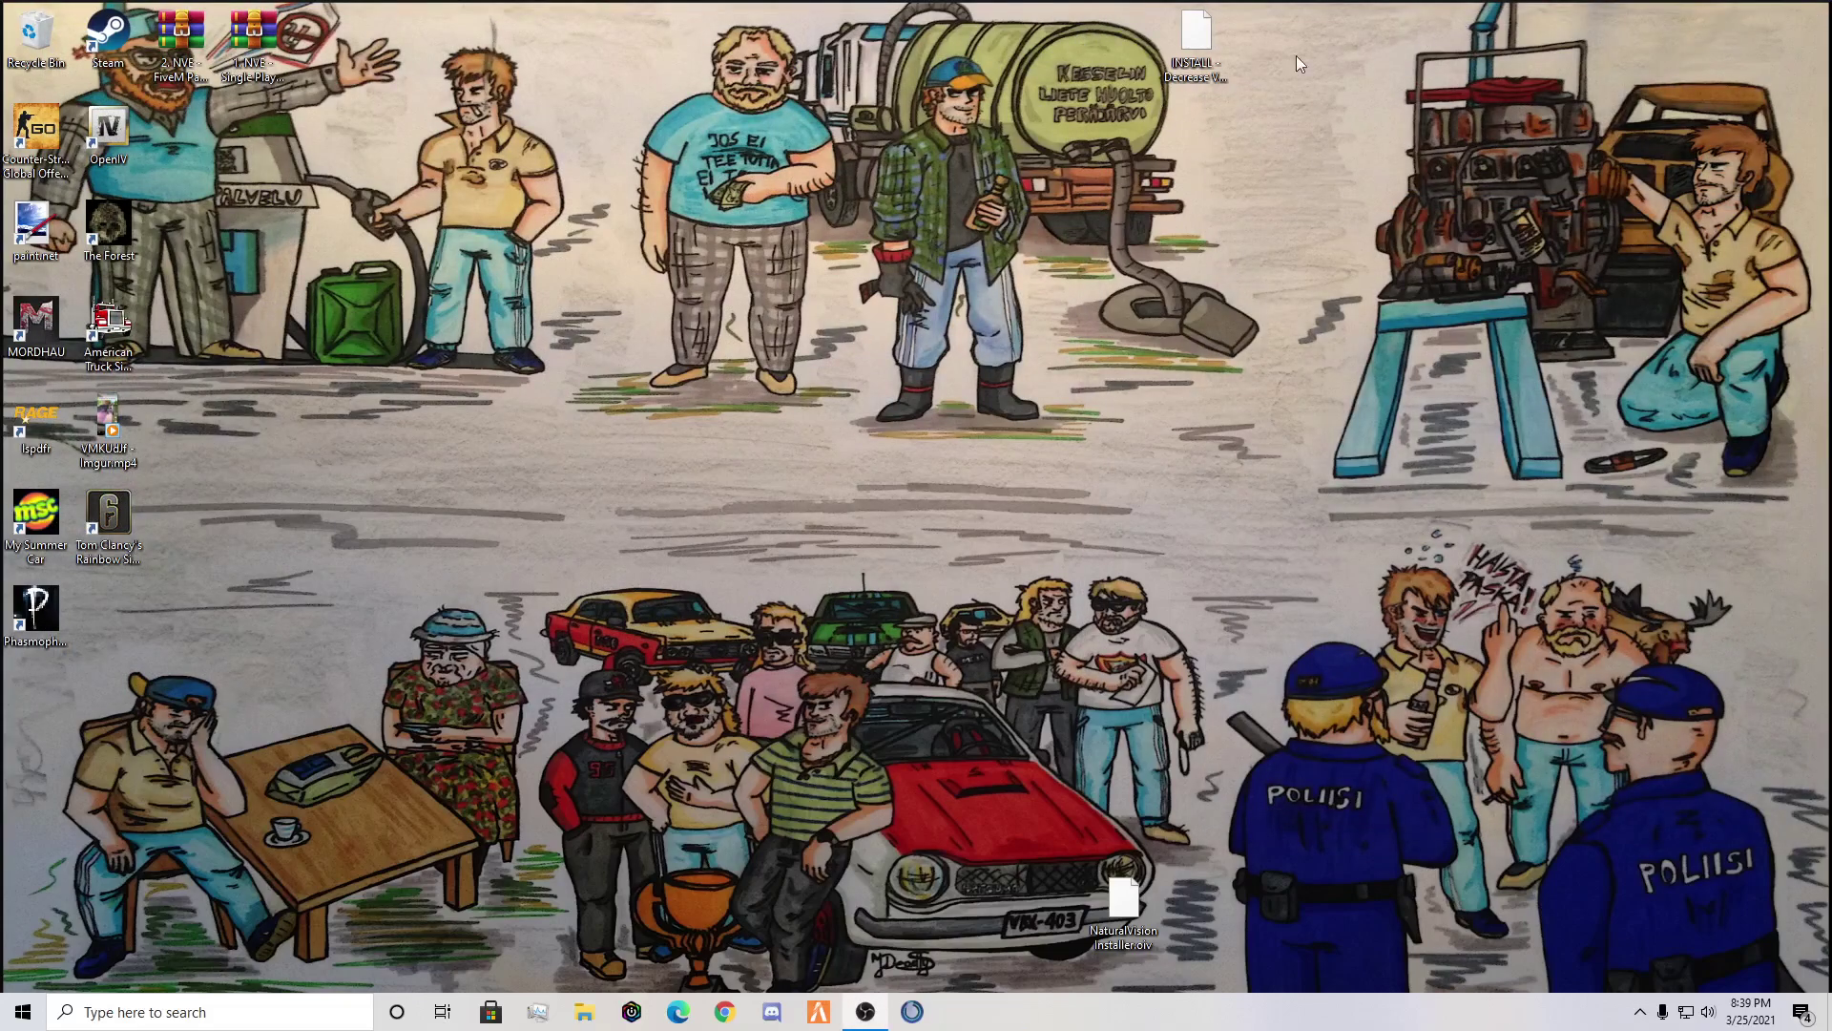
# Delete the INSTALL file from the desktop
pyautogui.click(1182, 40)
pyautogui.rightClick(1183, 40)
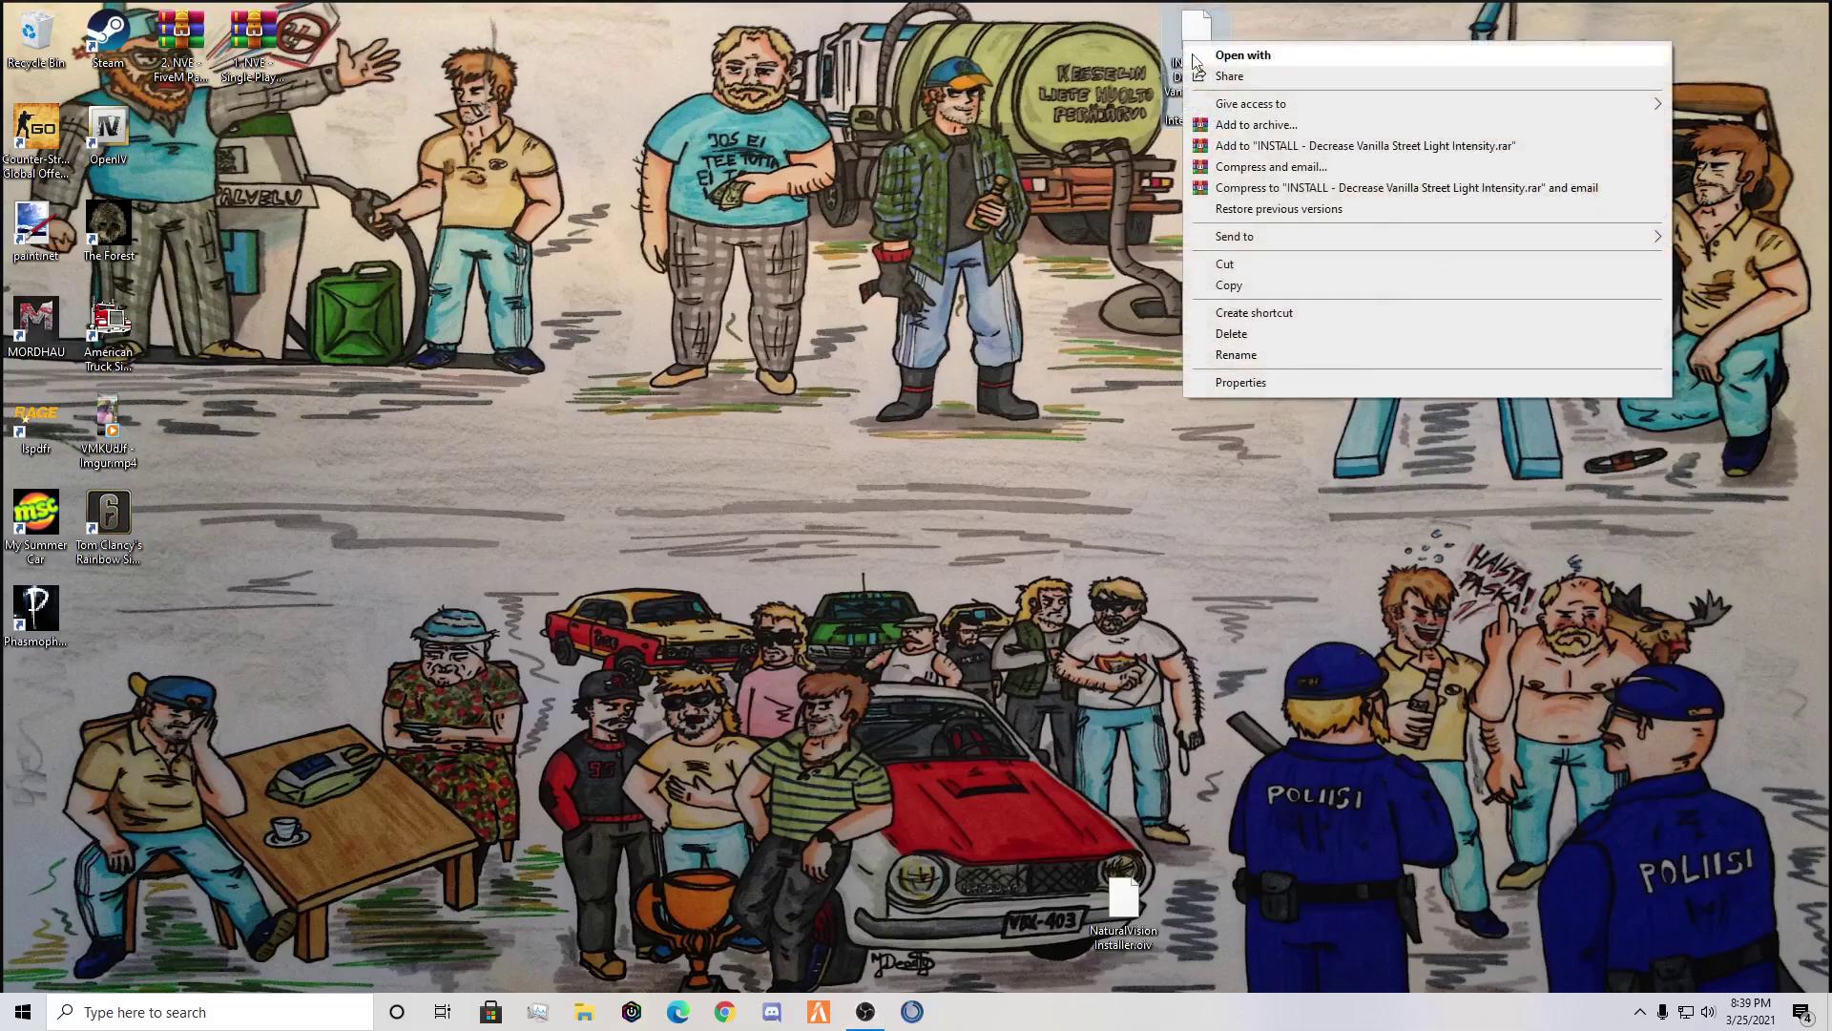
pyautogui.click(1250, 333)
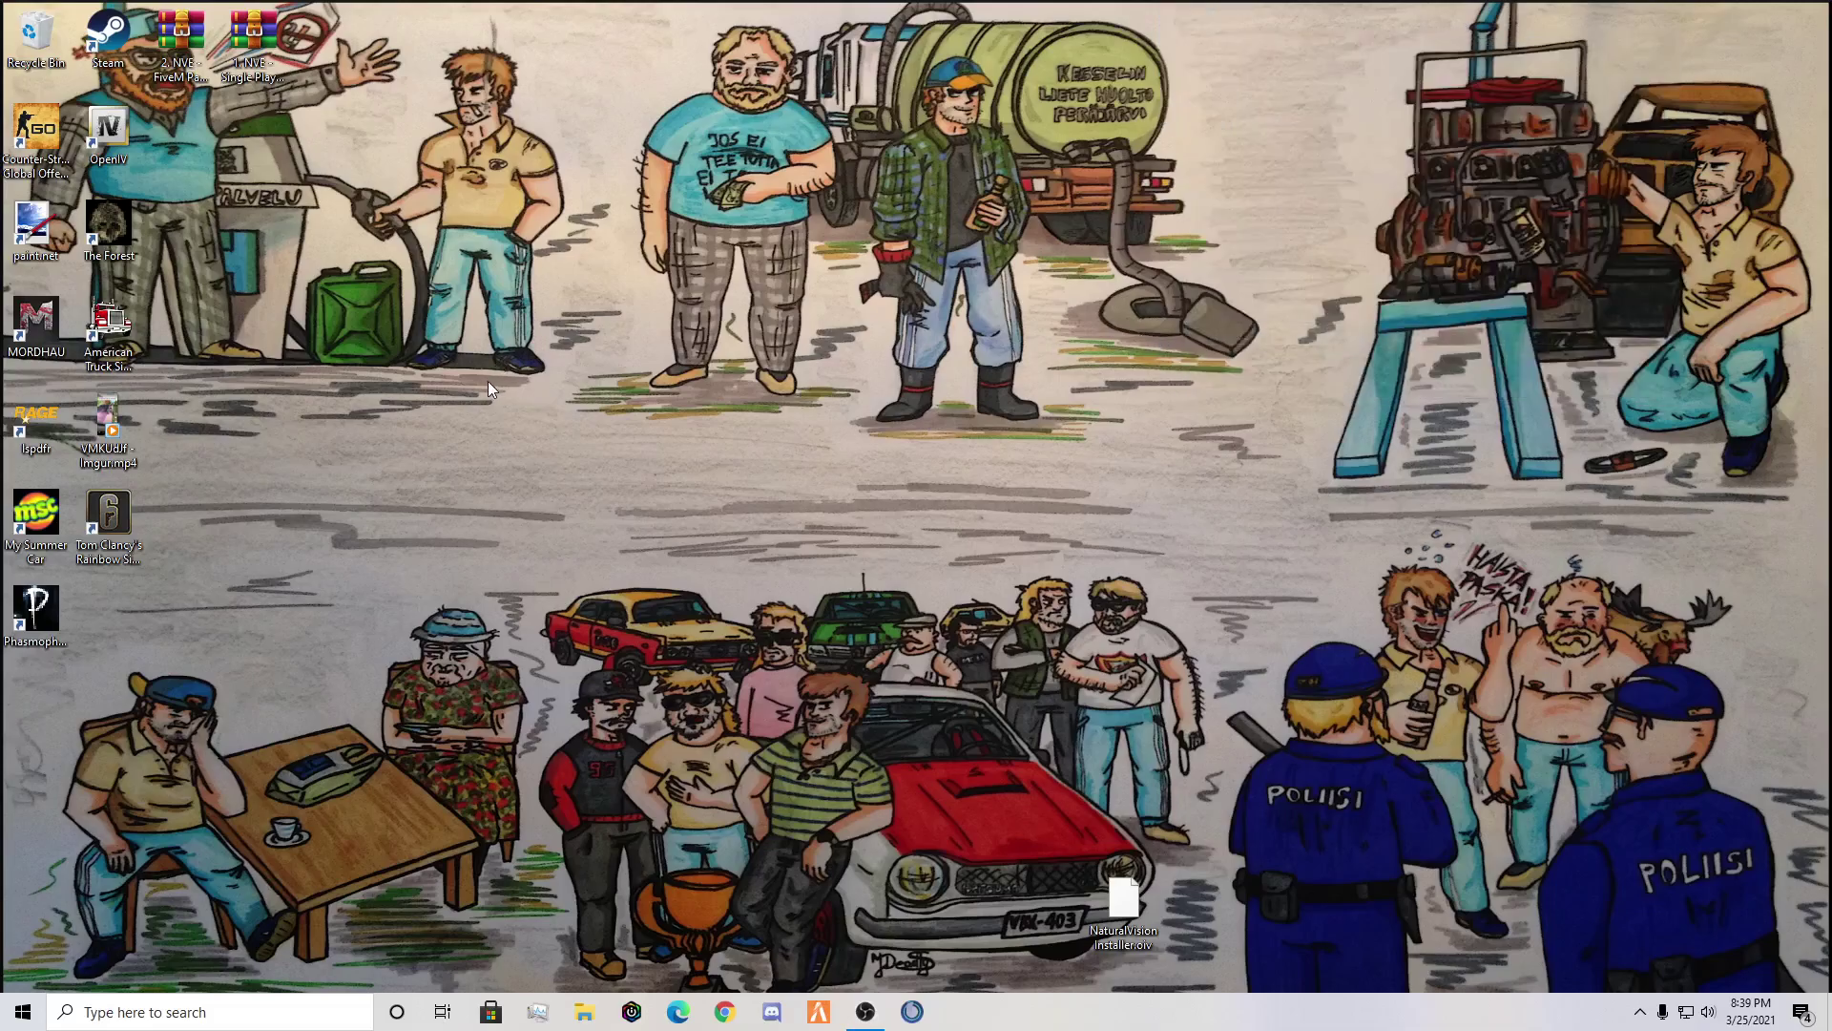
# Launch Steam and dismiss its news and store windows
pyautogui.doubleClick(108, 33)
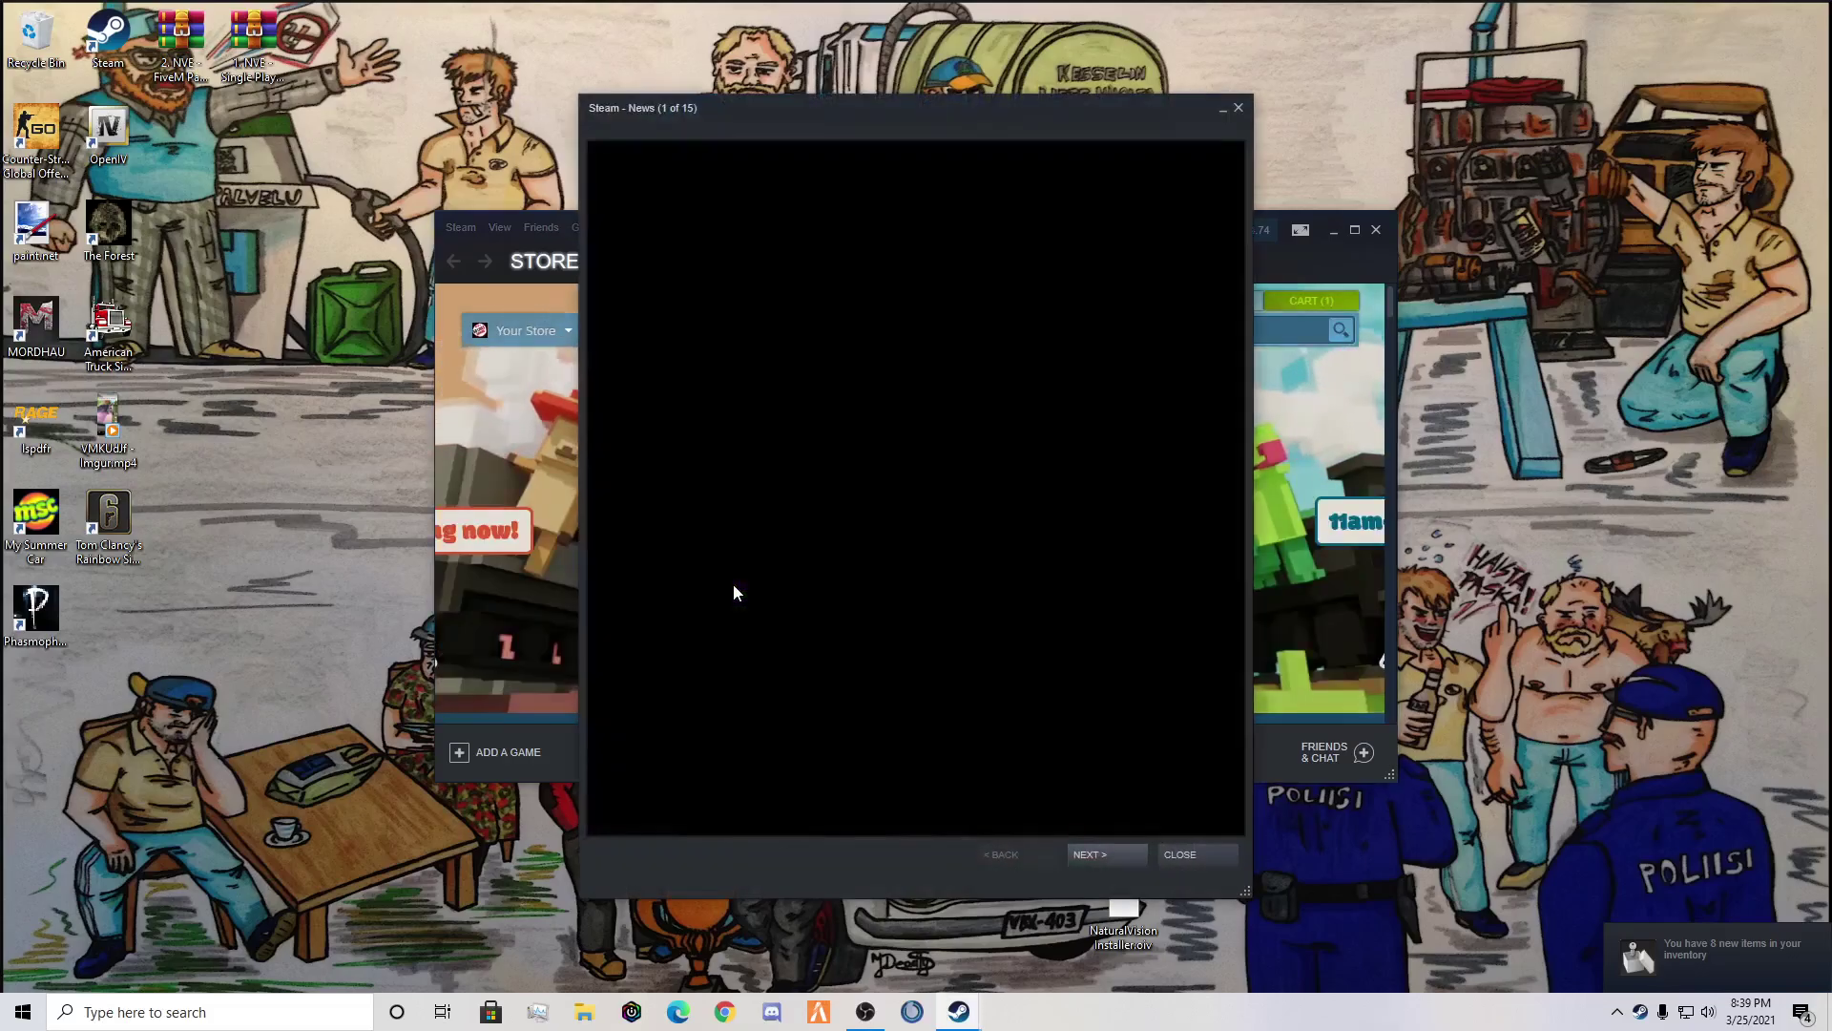
pyautogui.click(1238, 108)
pyautogui.click(1375, 230)
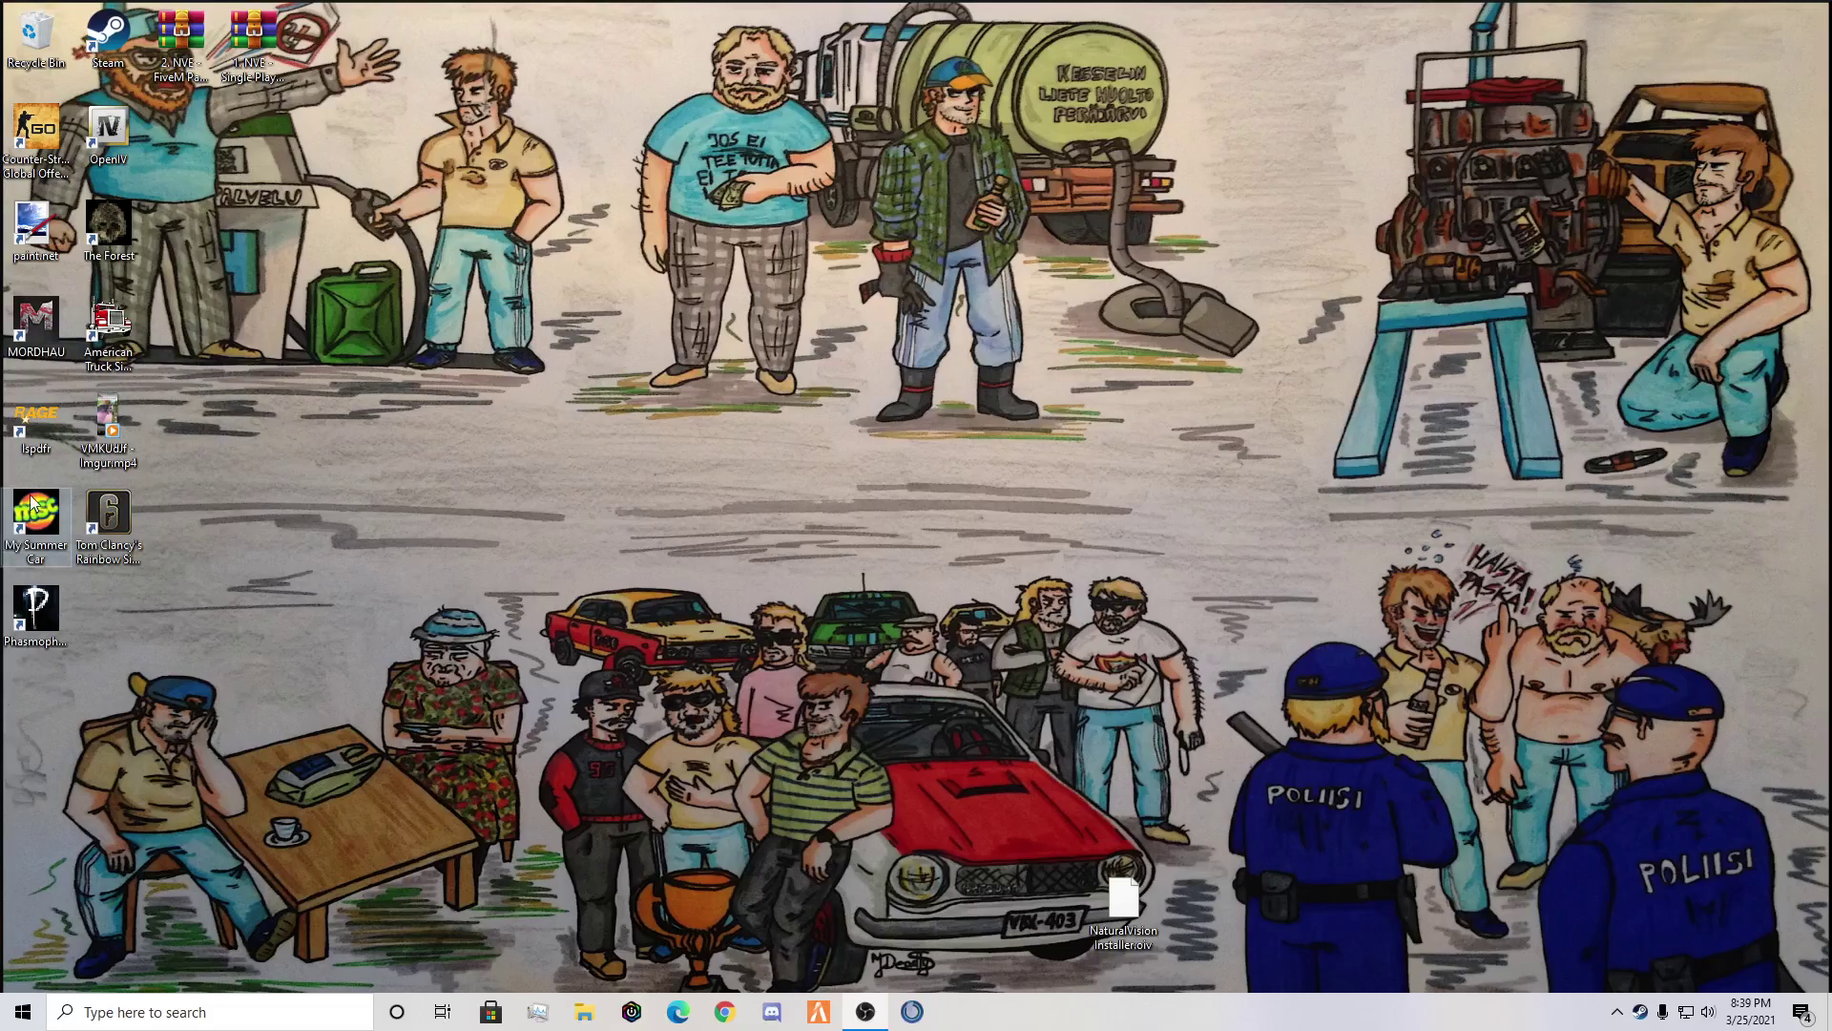
pyautogui.click(584, 1012)
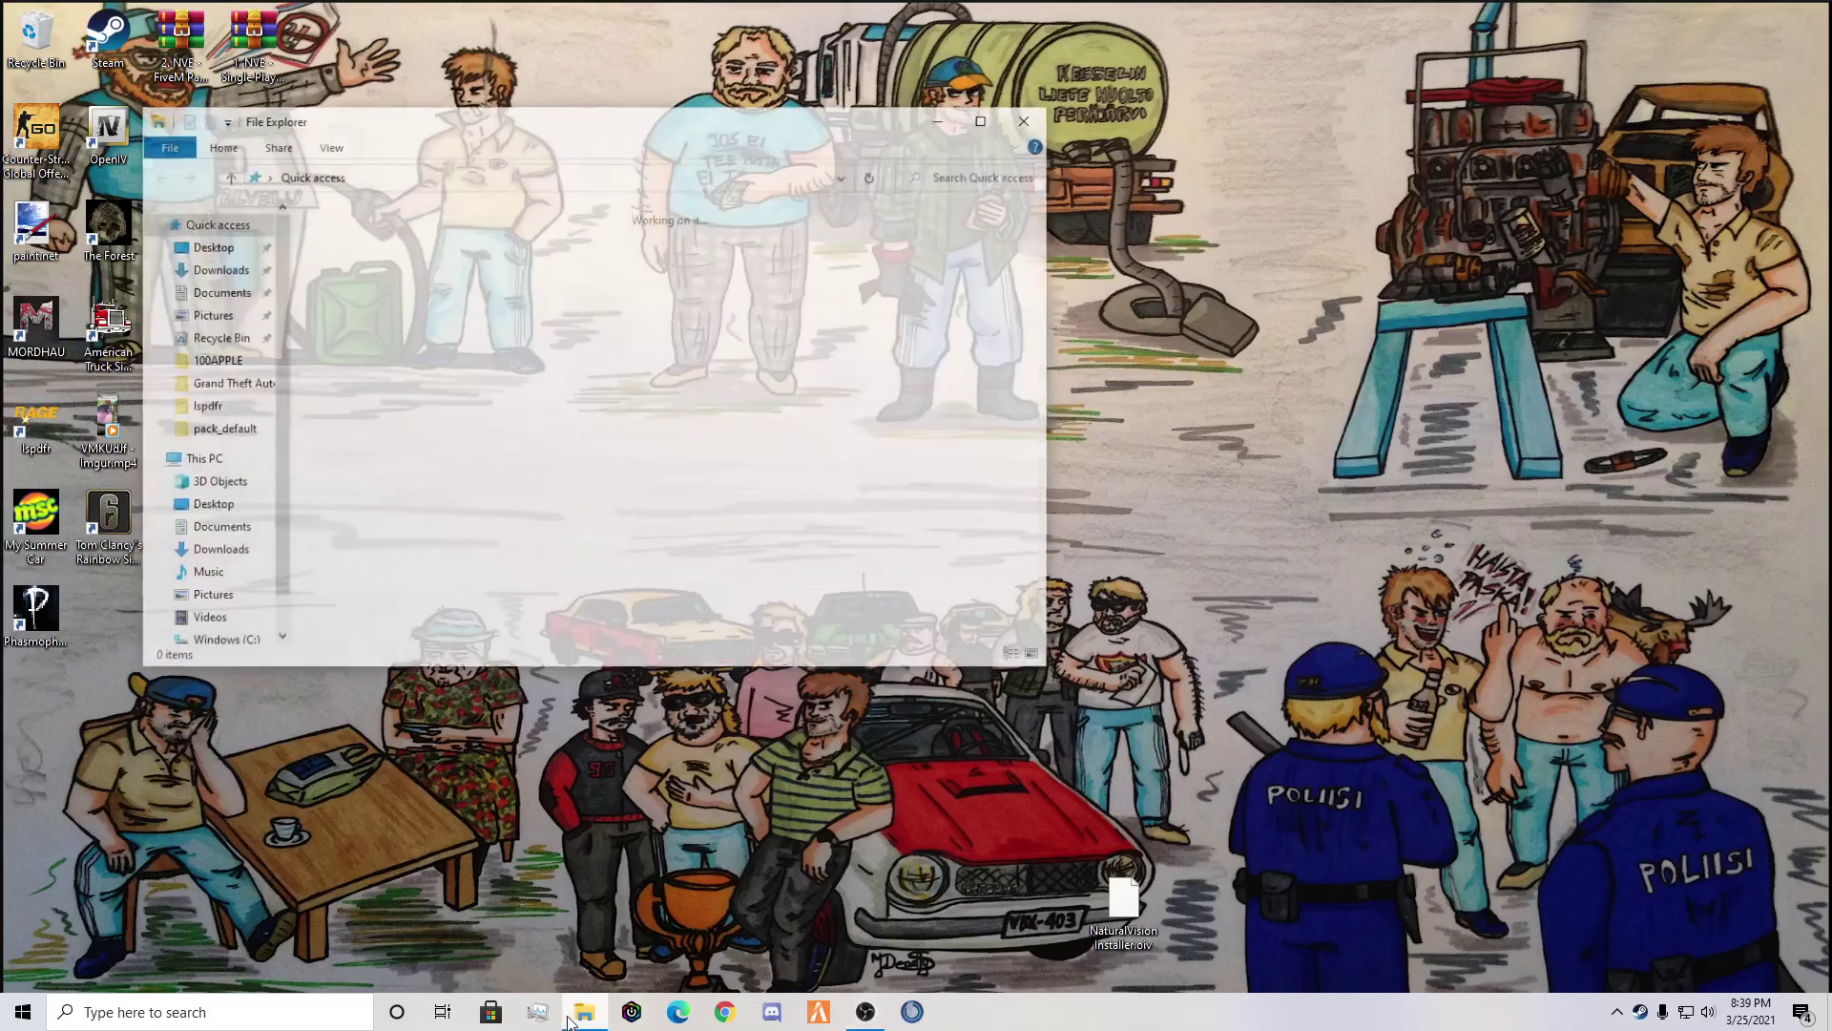
pyautogui.moveTo(420, 382); pyautogui.dragTo(420, 386)
pyautogui.doubleClick(420, 381)
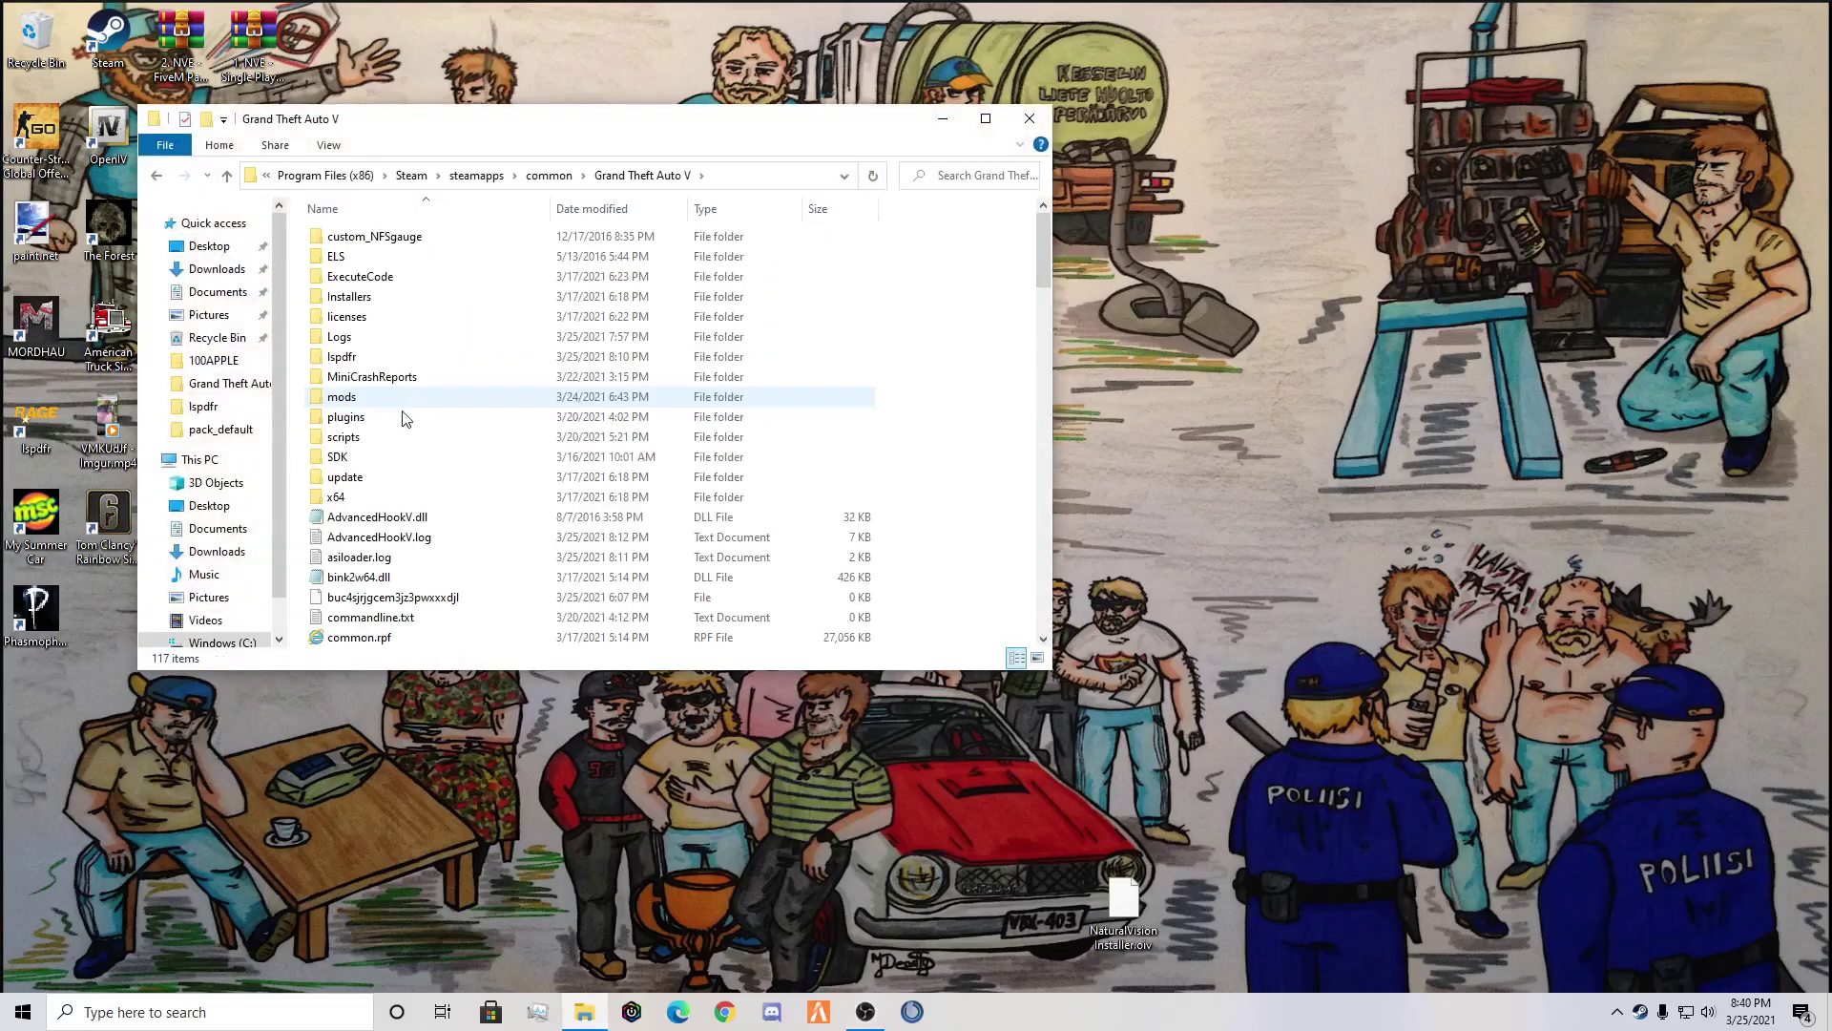
pyautogui.scroll(-10, 406, 501)
pyautogui.scroll(-9, 401, 511)
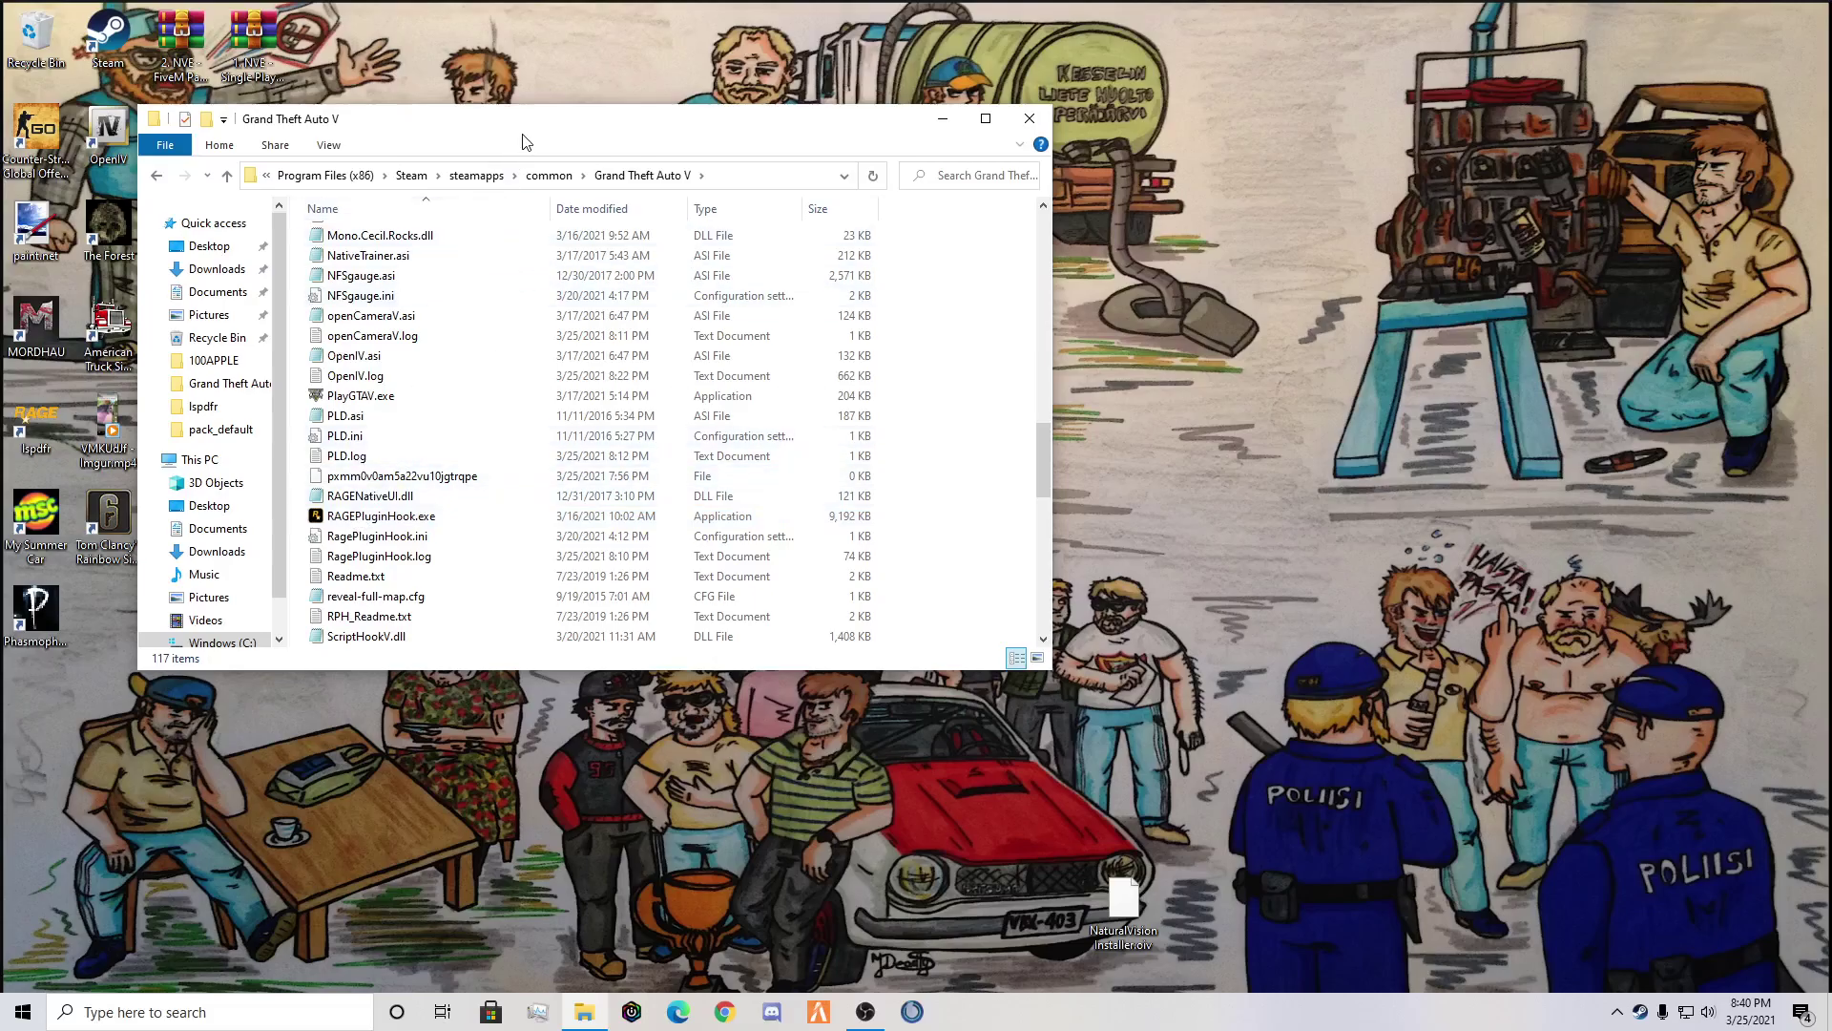
pyautogui.moveTo(526, 142); pyautogui.dragTo(495, 139)
pyautogui.press('super+d')
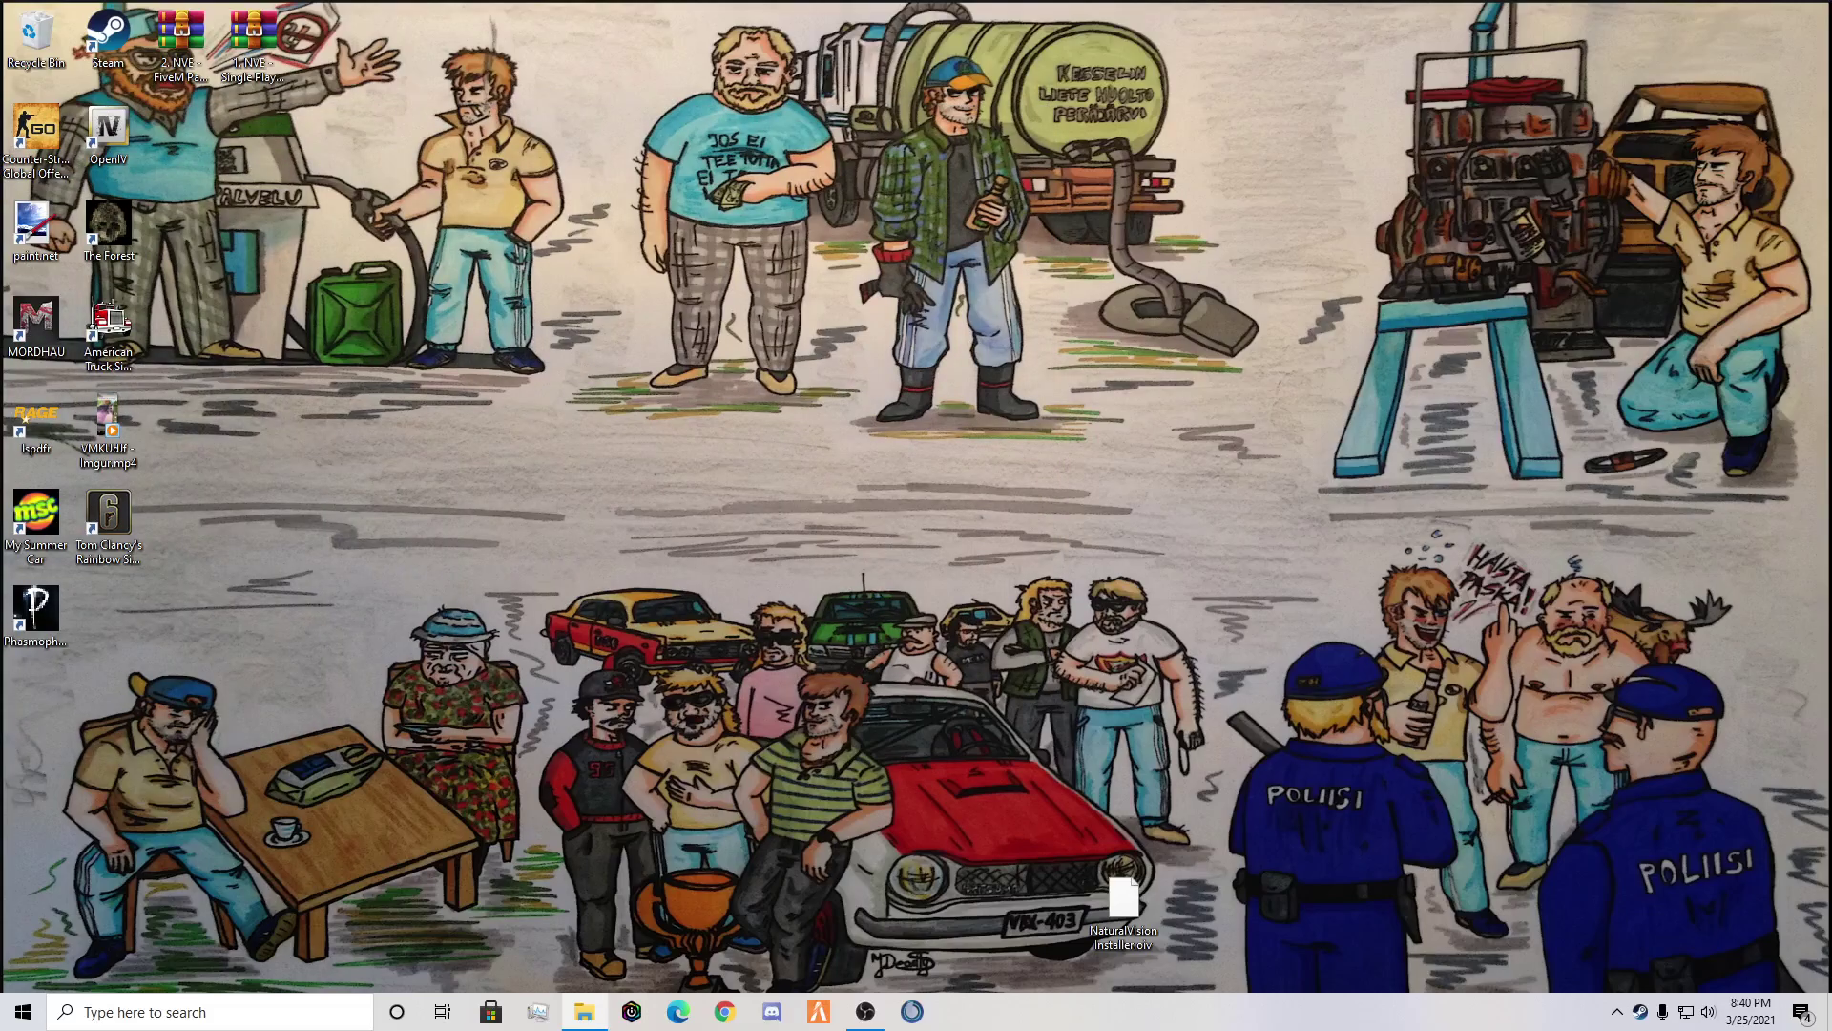
pyautogui.press('super+d')
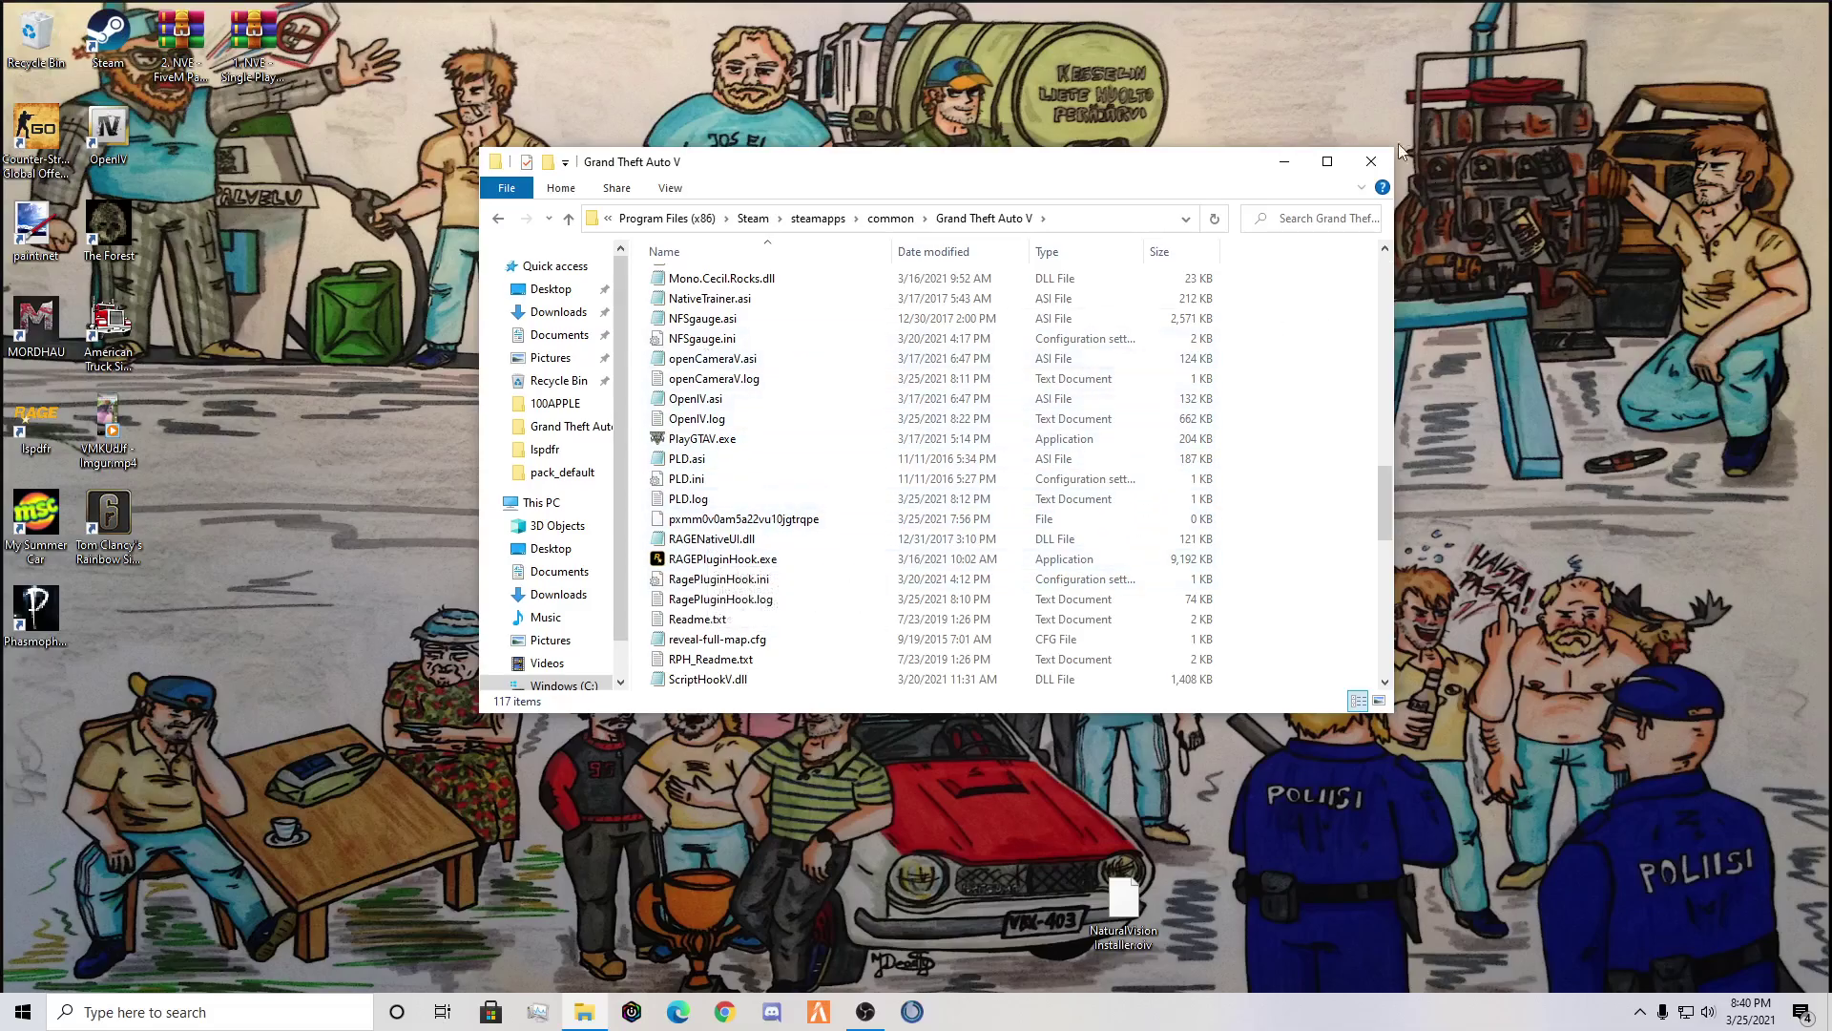
pyautogui.click(1372, 164)
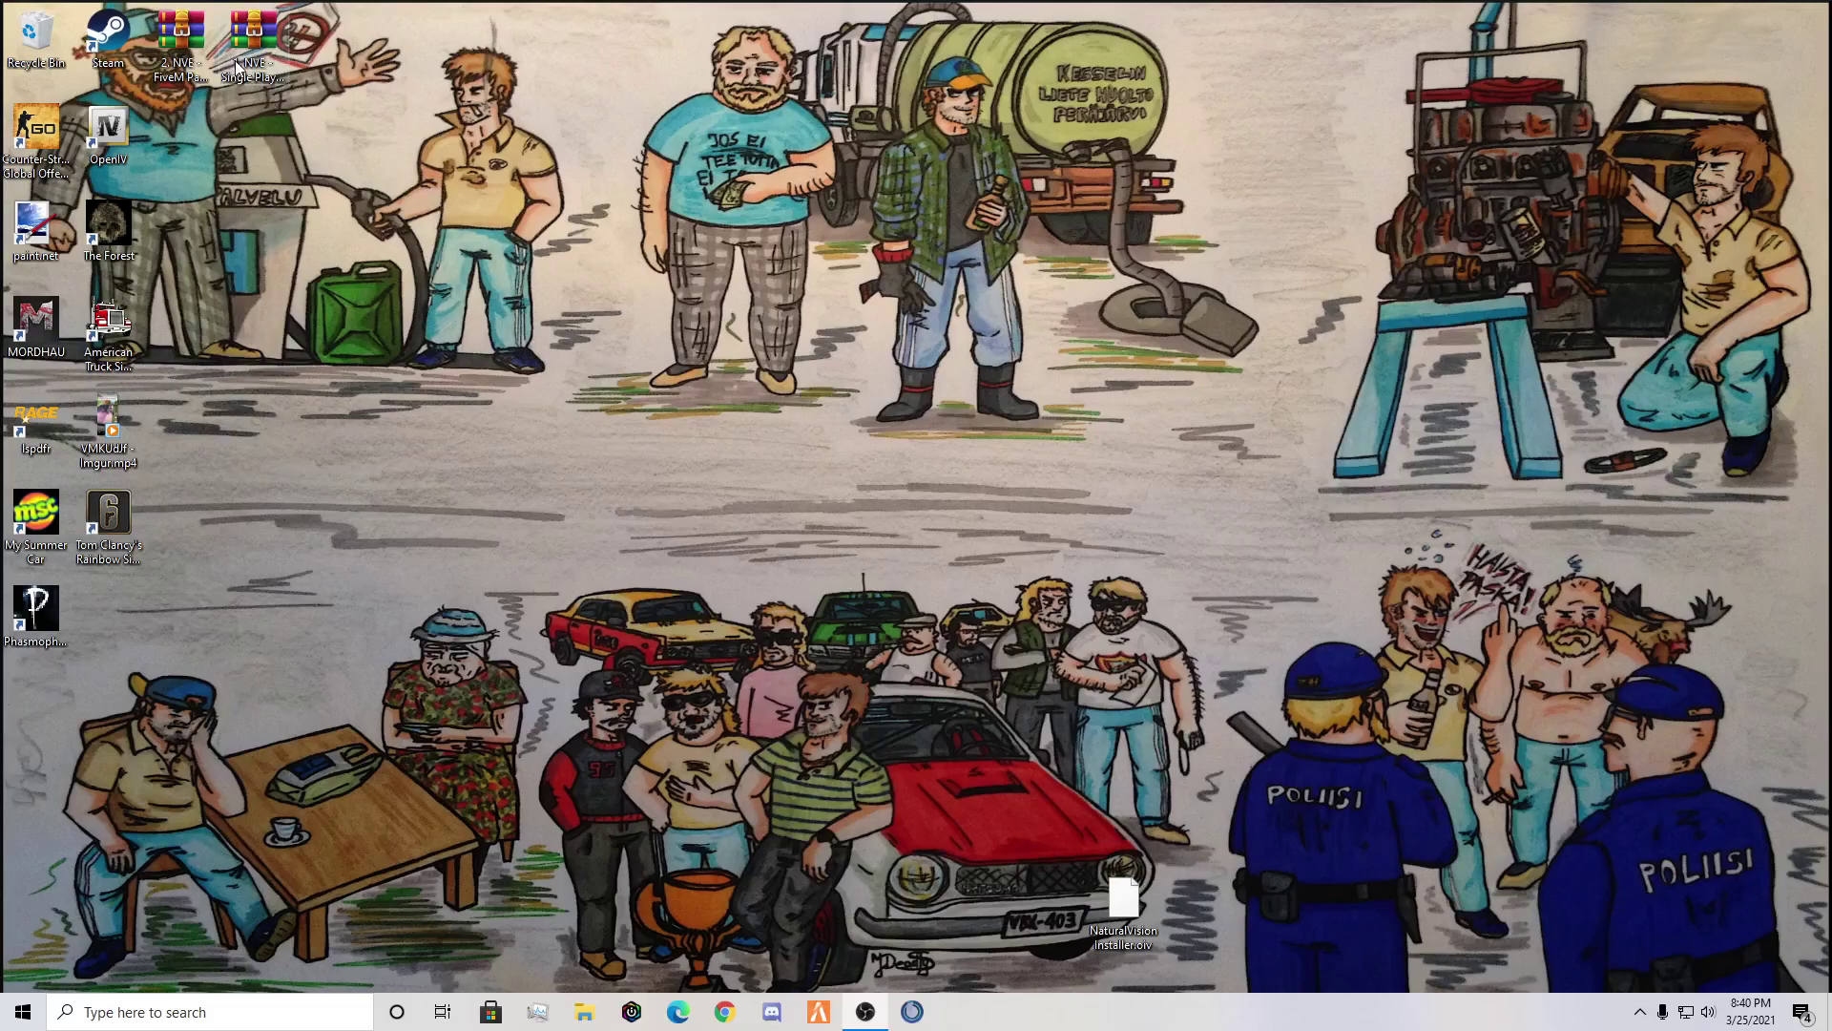
pyautogui.doubleClick(202, 79)
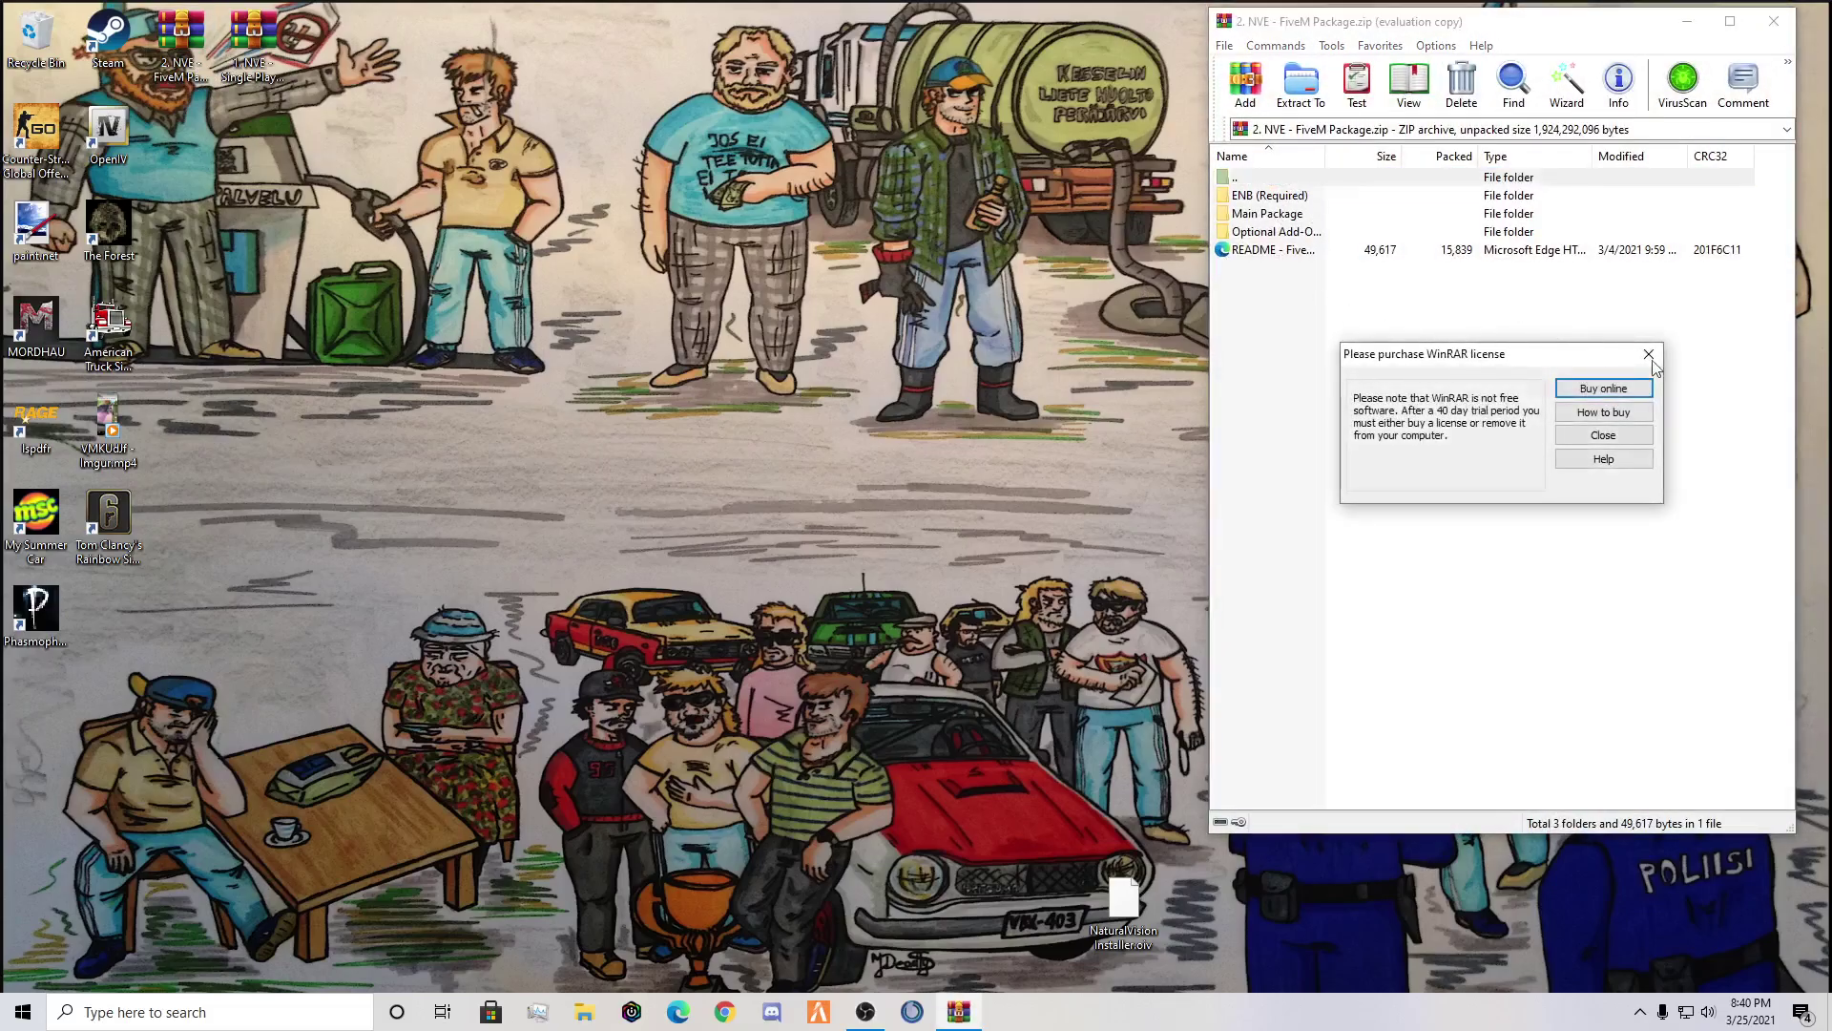
pyautogui.click(1647, 355)
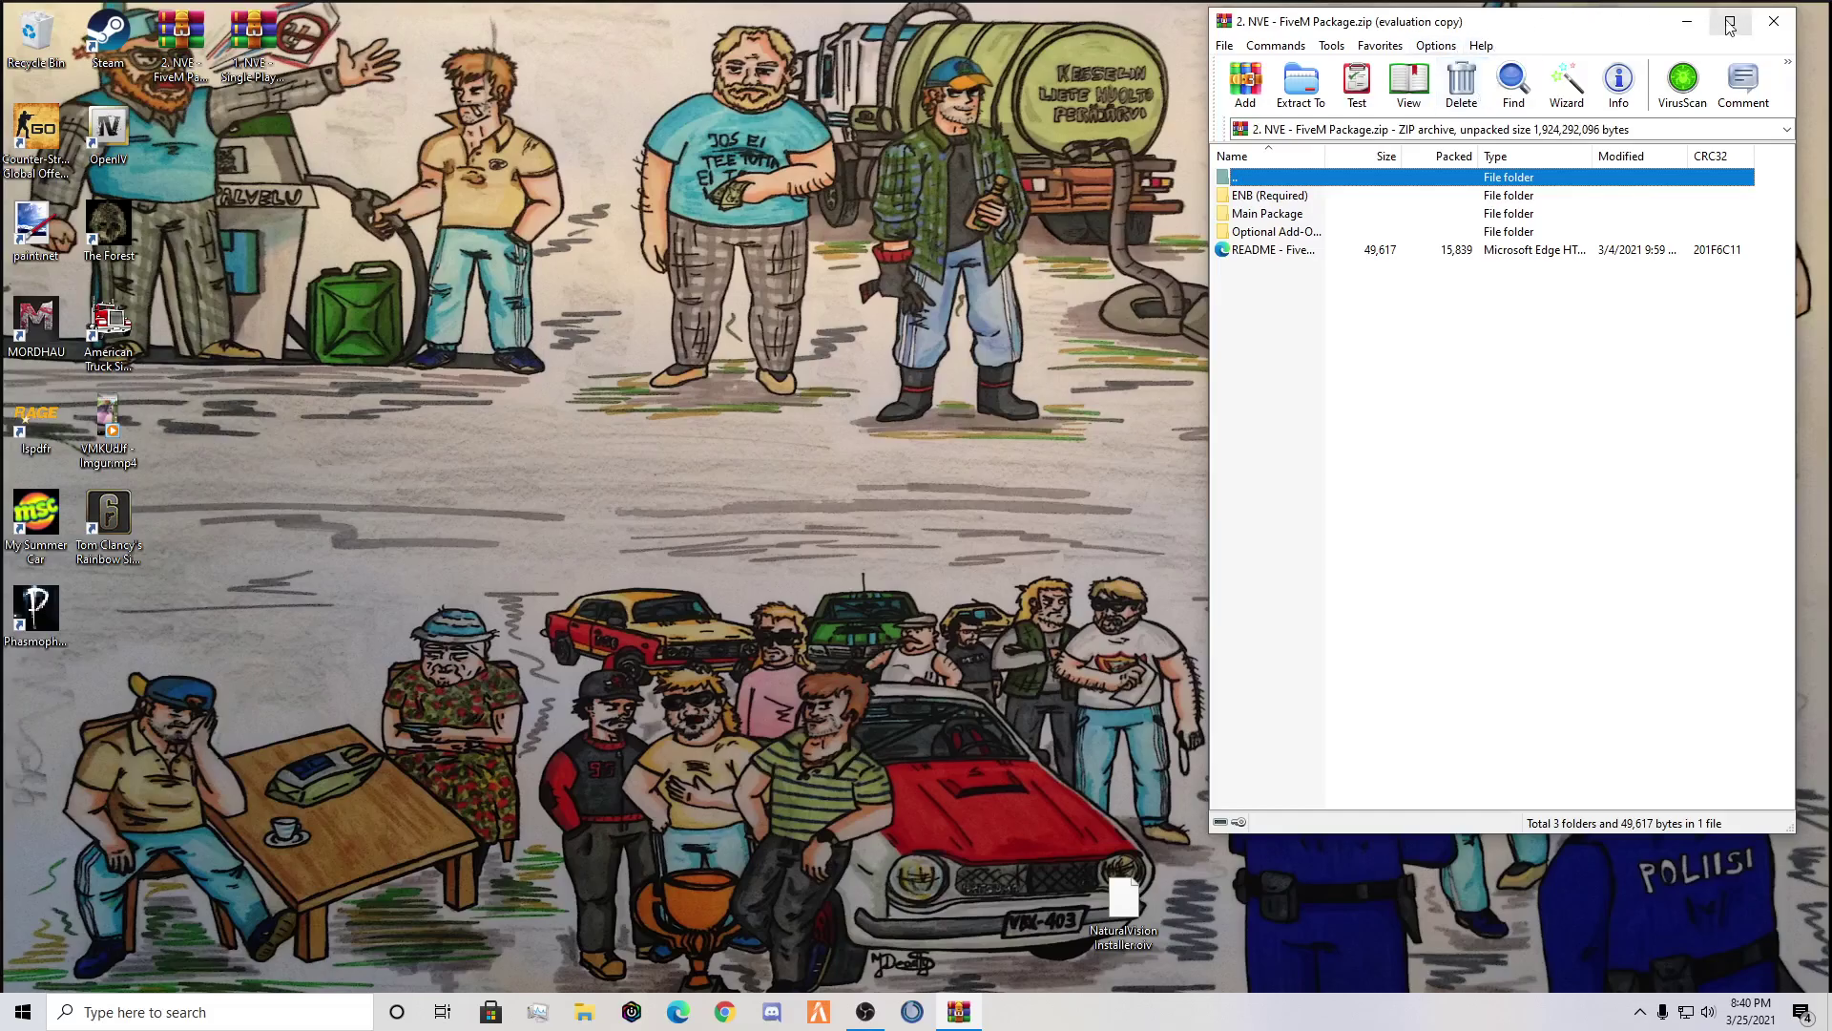
pyautogui.click(1771, 22)
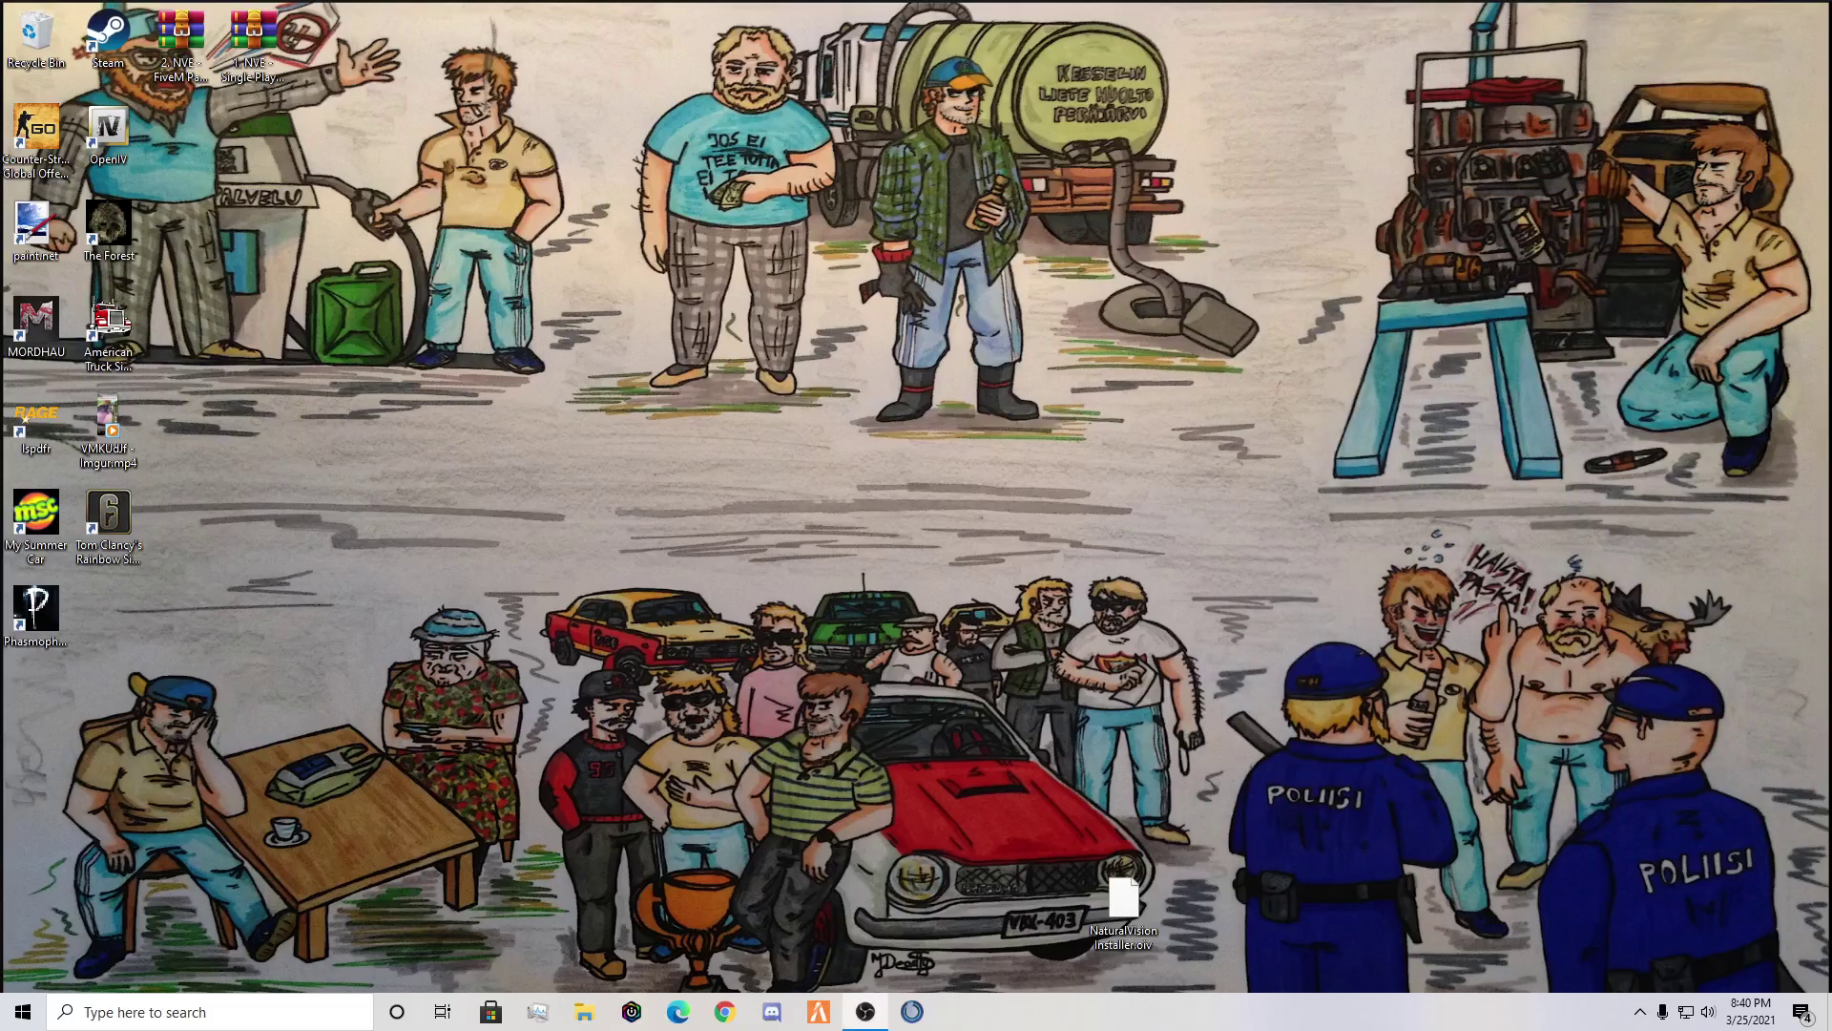